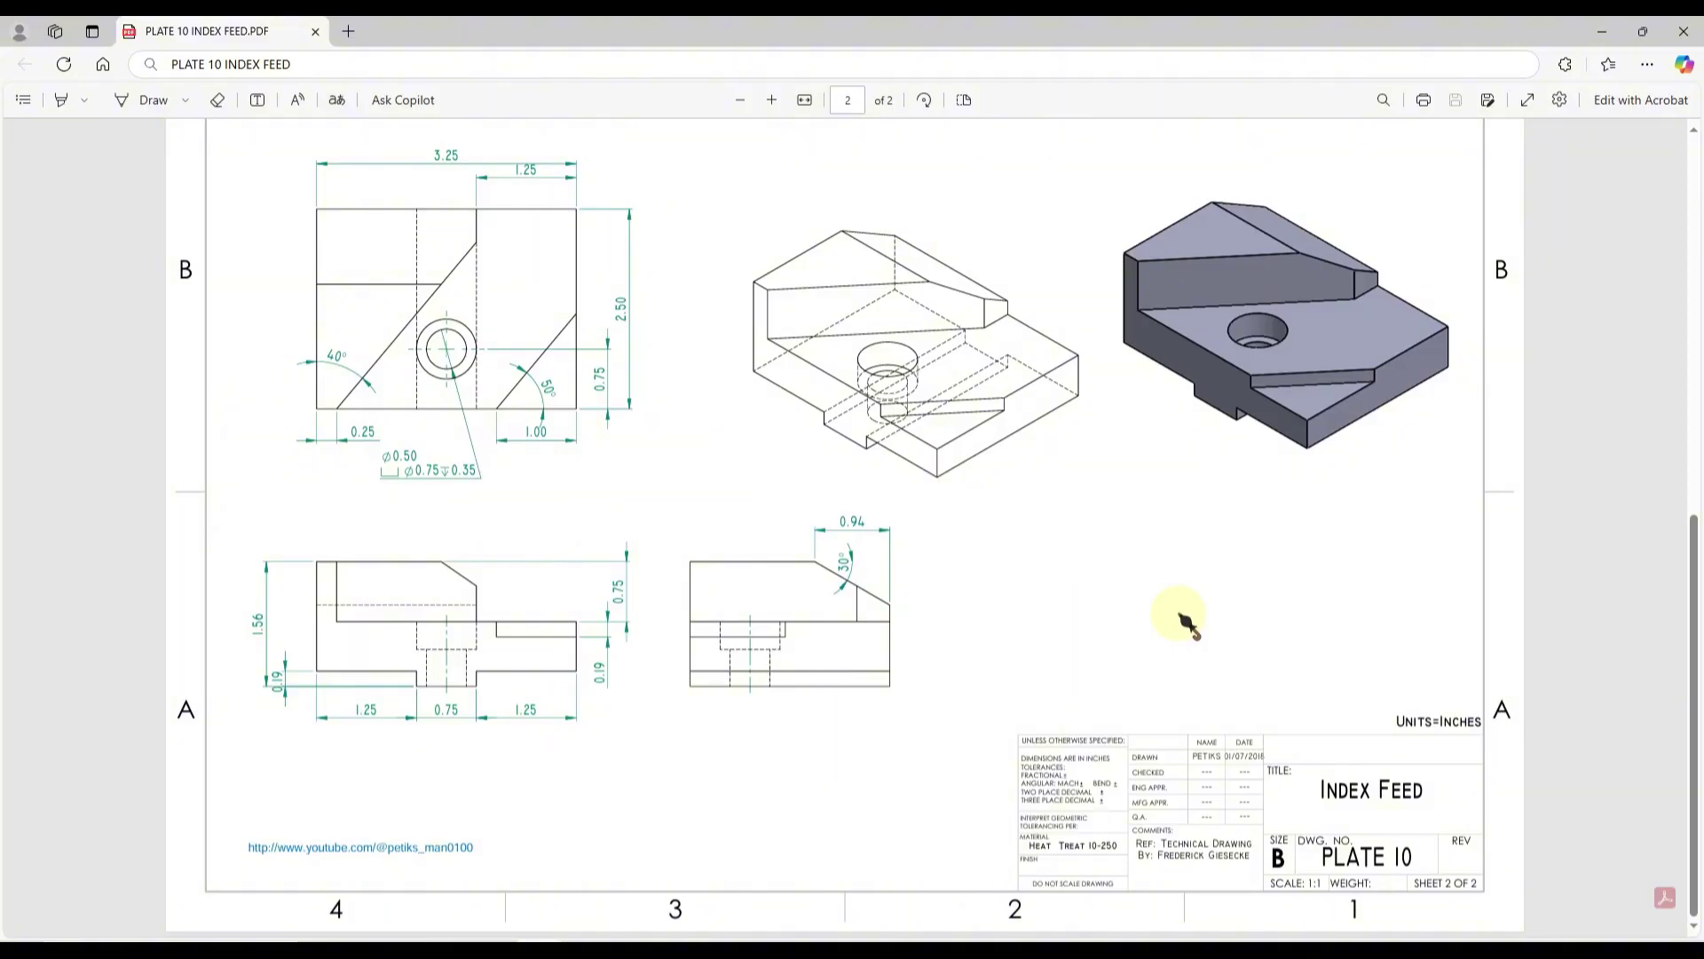
Step: Switch to SOLIDWORKS, create a new part document and set its units to IPS (inch, pound, second)
key("alt+Tab")
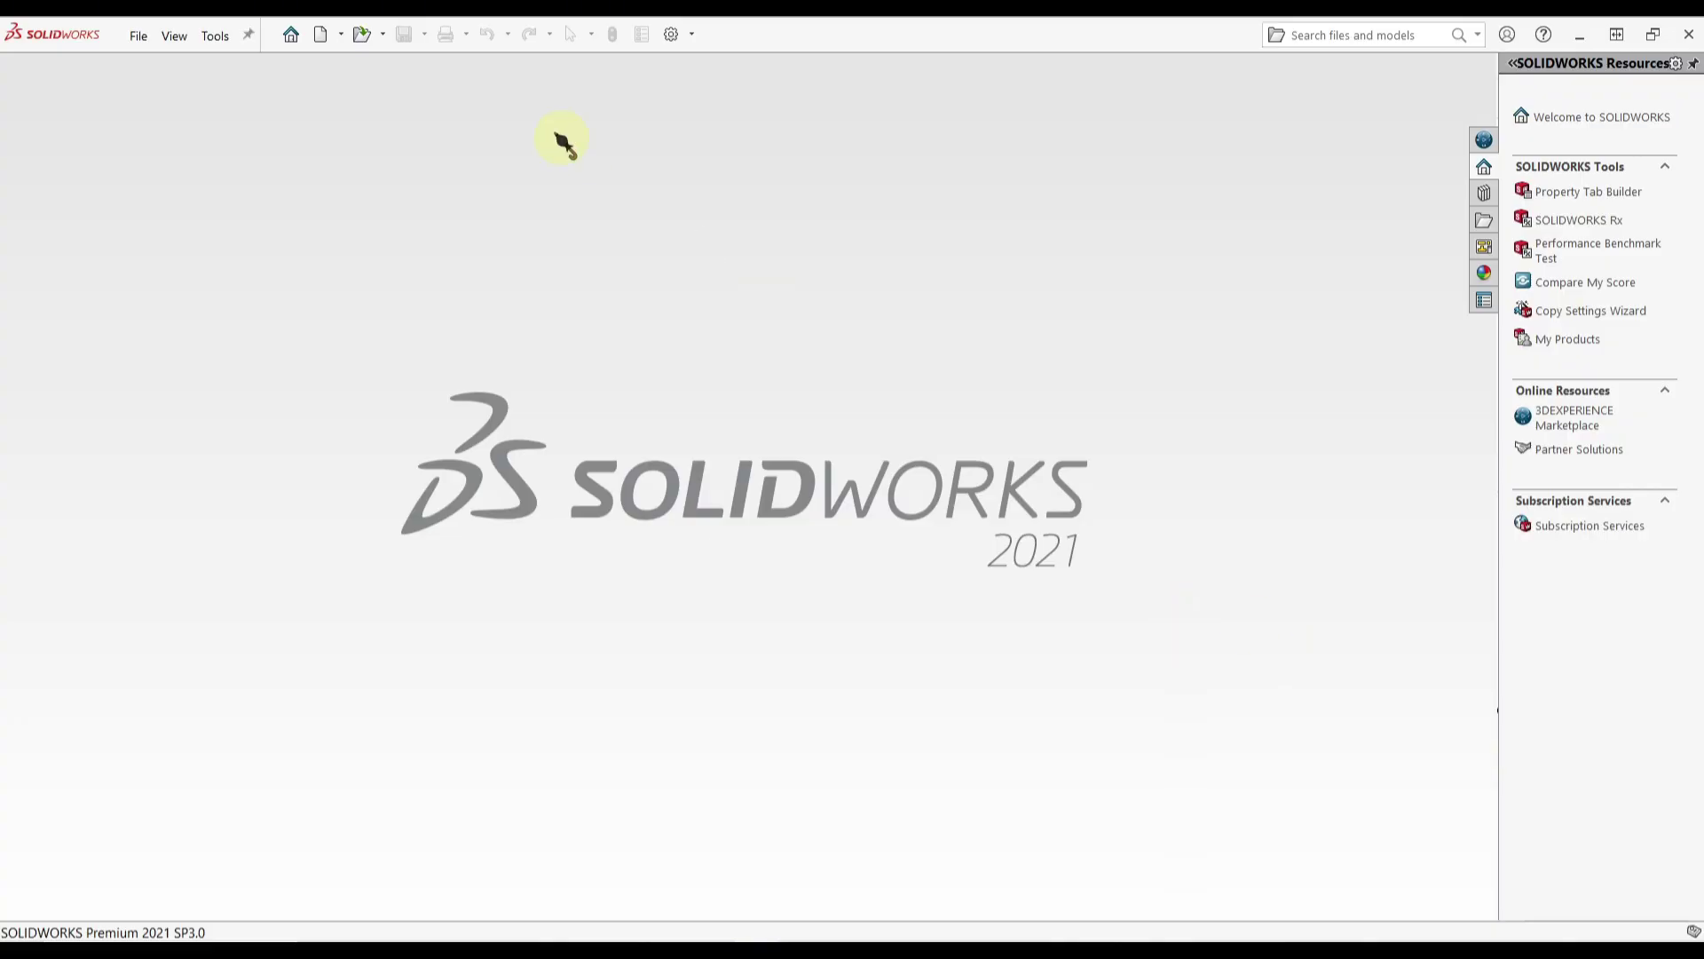
left_click(322, 34)
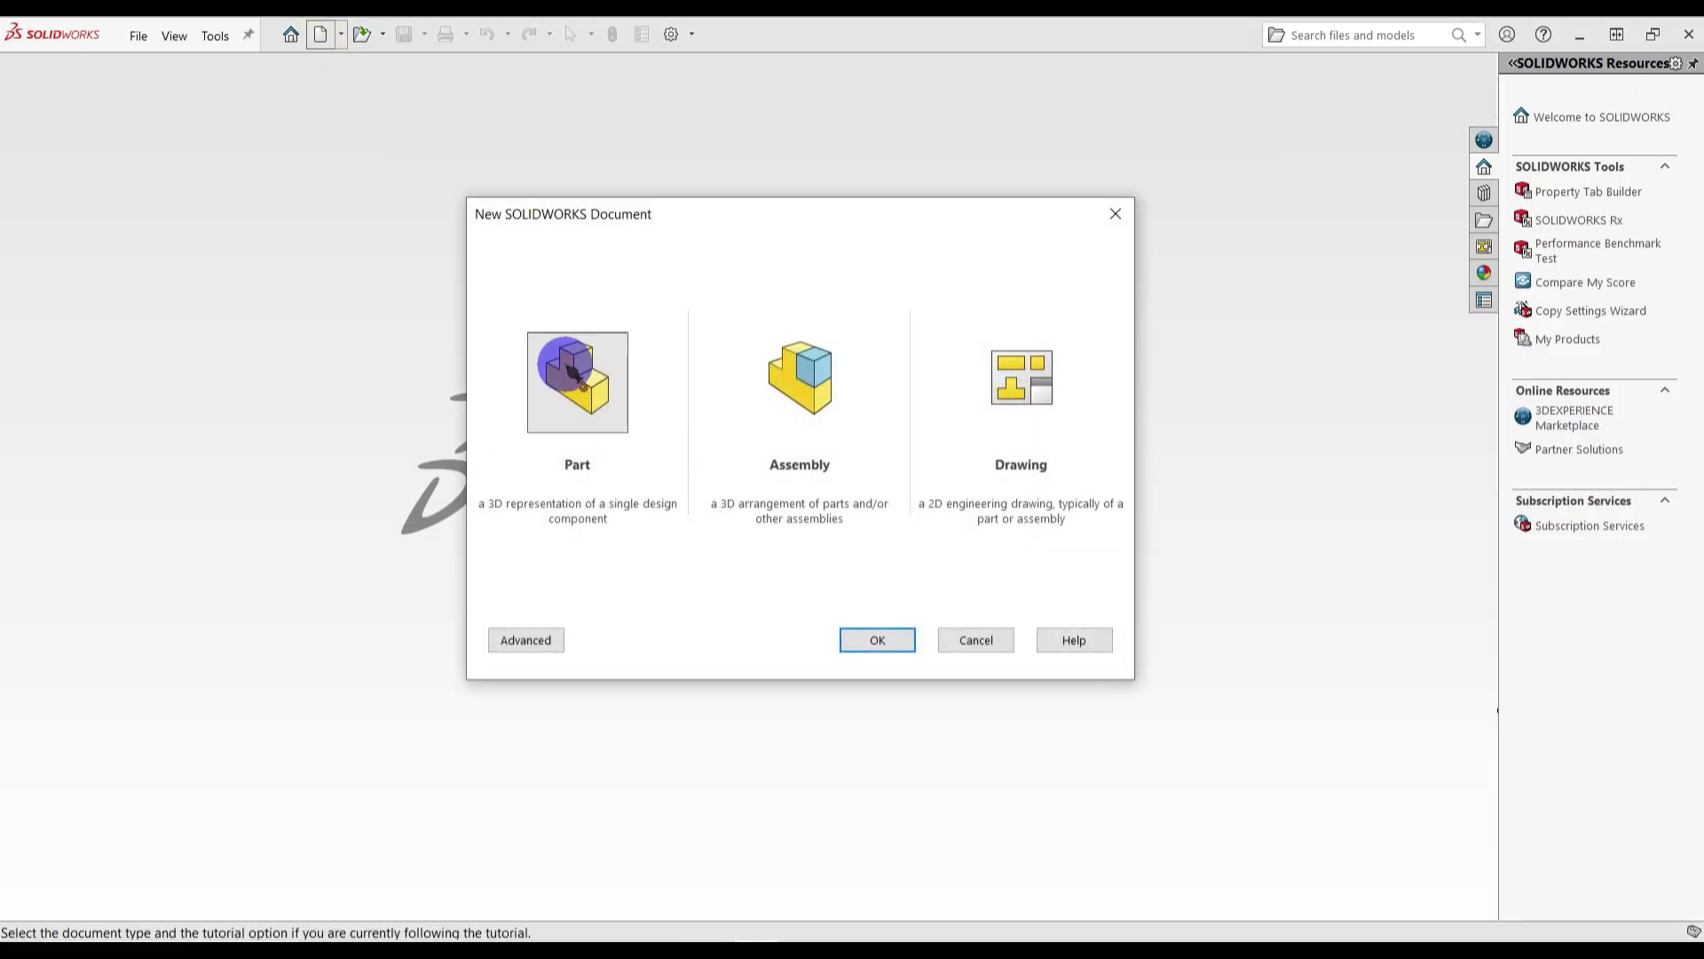
left_click(882, 637)
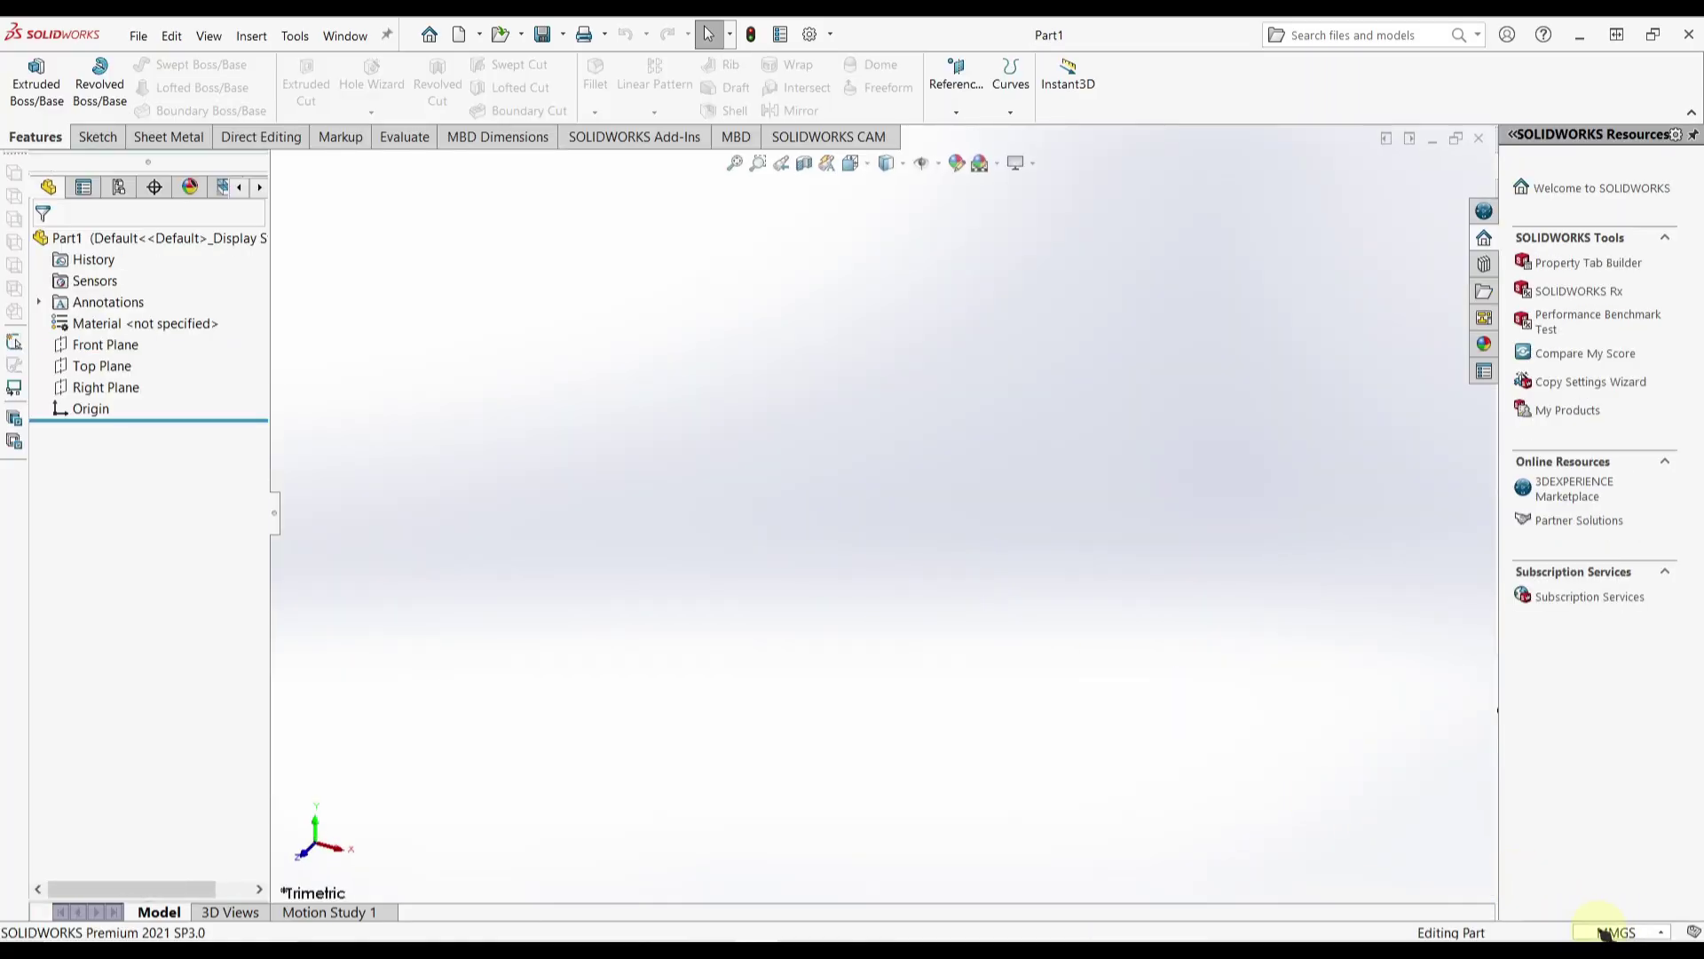
left_click(1607, 932)
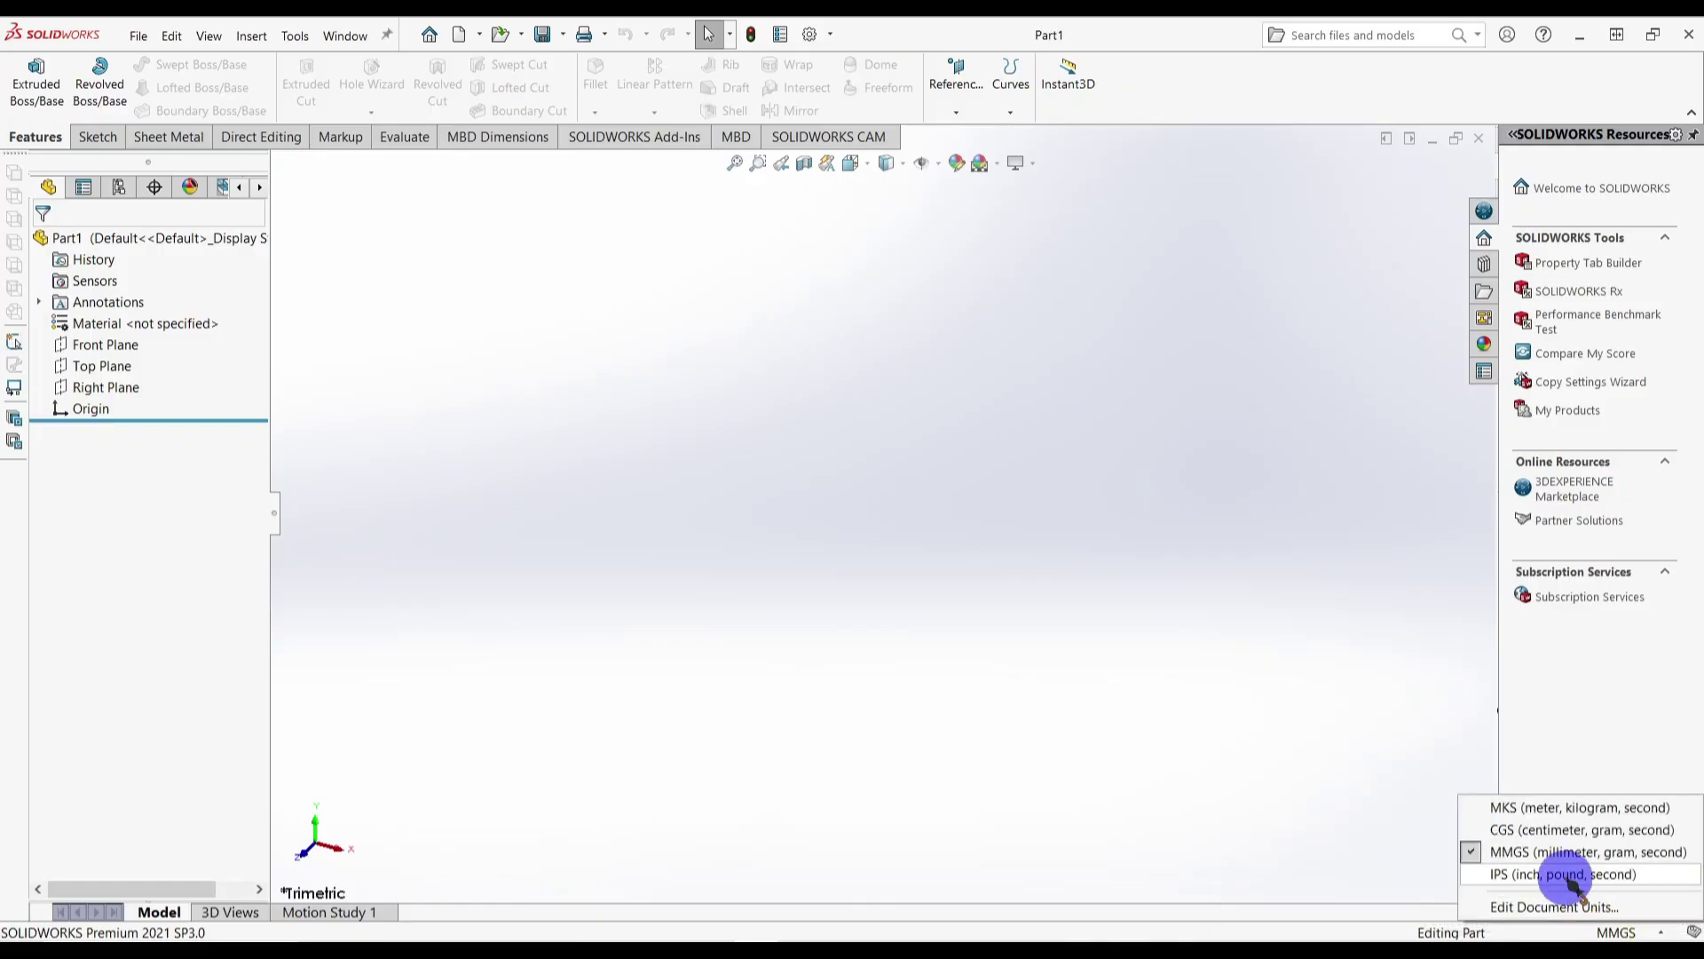
left_click(1568, 875)
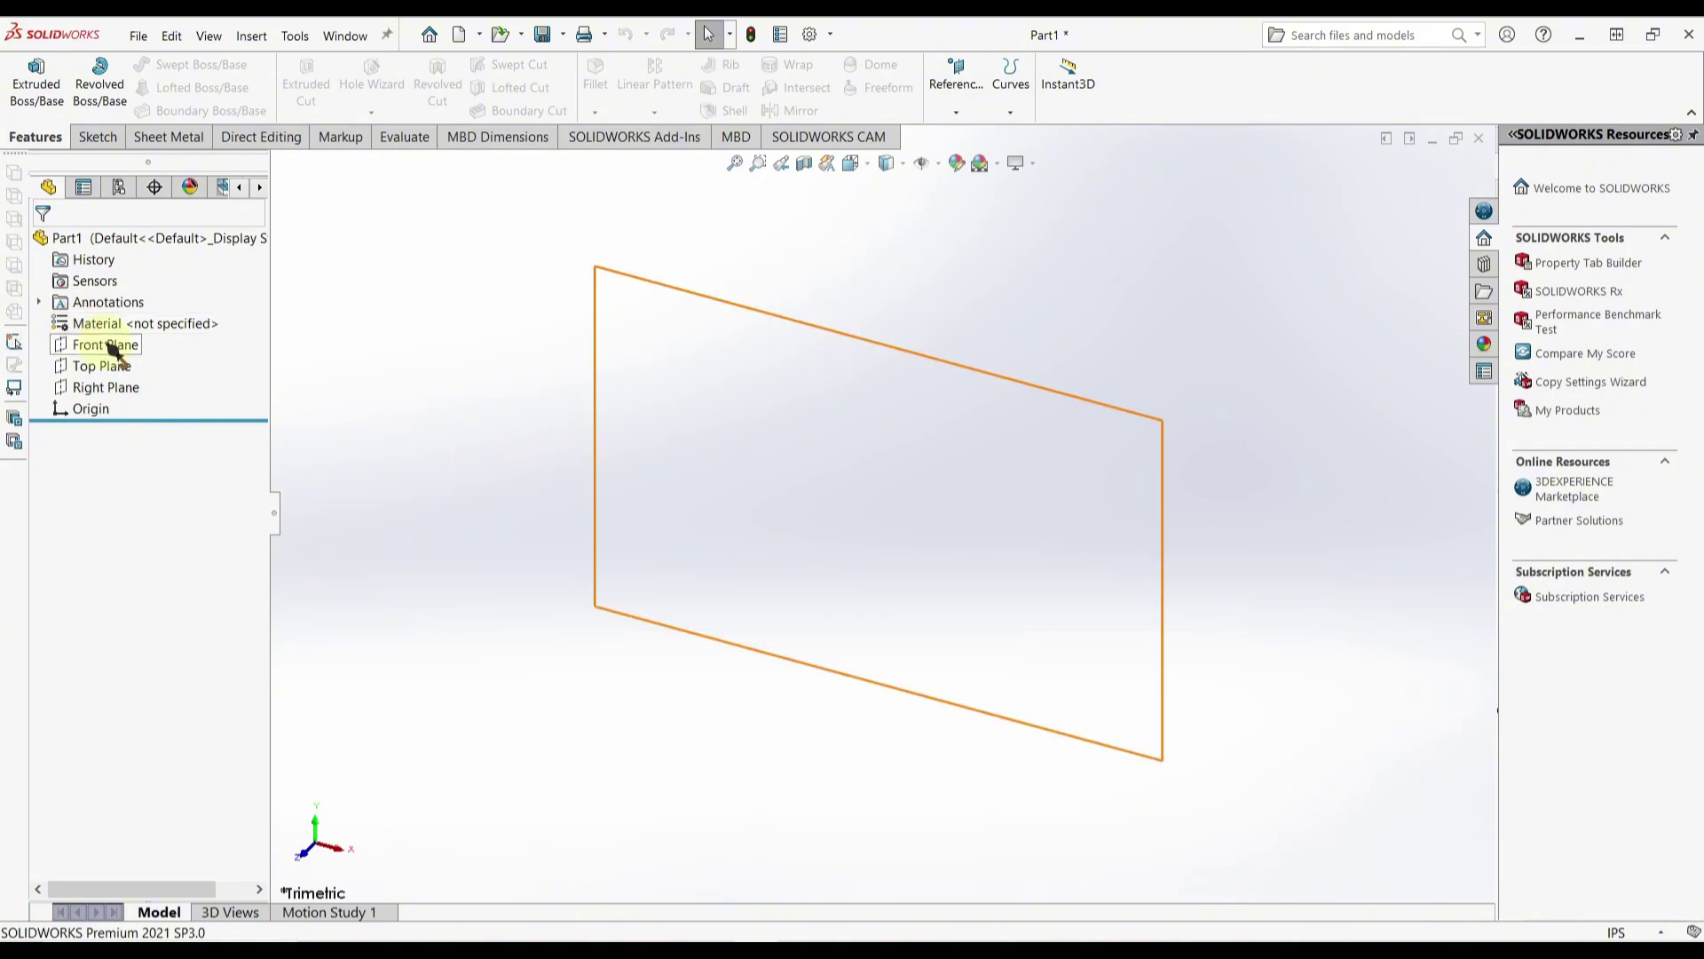
Step: Sketch a center rectangle about 8.23 in wide and 4.55 in high on the Front Plane, centred on the origin
left_click(104, 345)
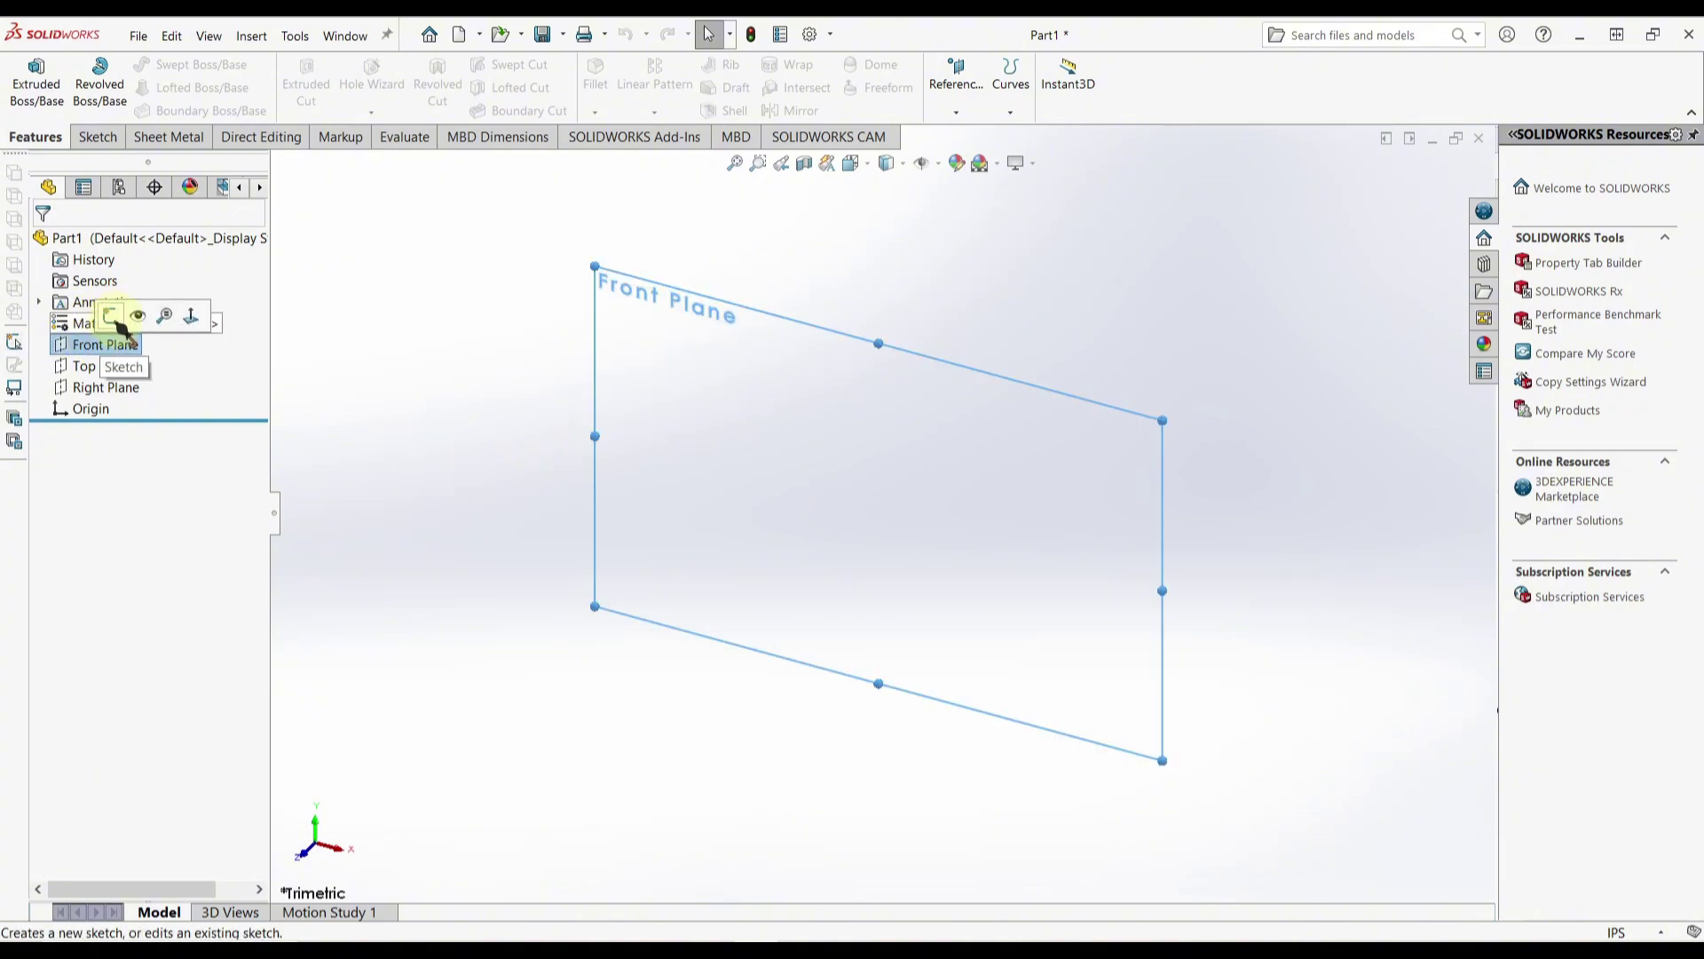
left_click(112, 317)
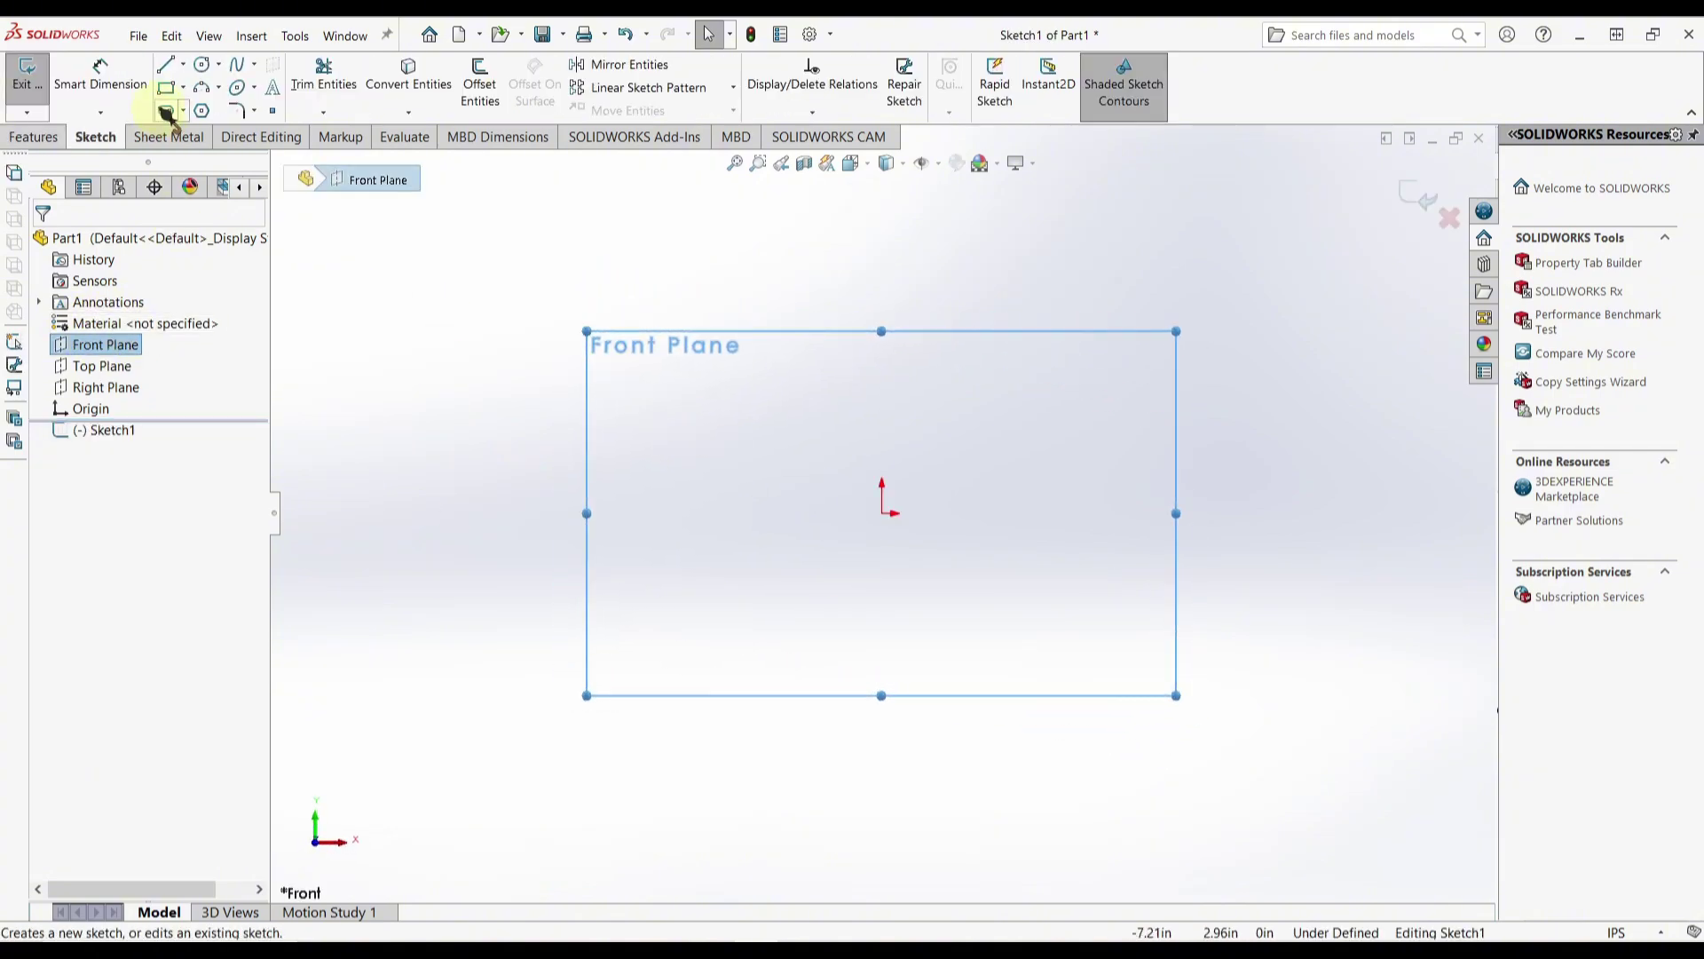
left_click(183, 87)
left_click(210, 130)
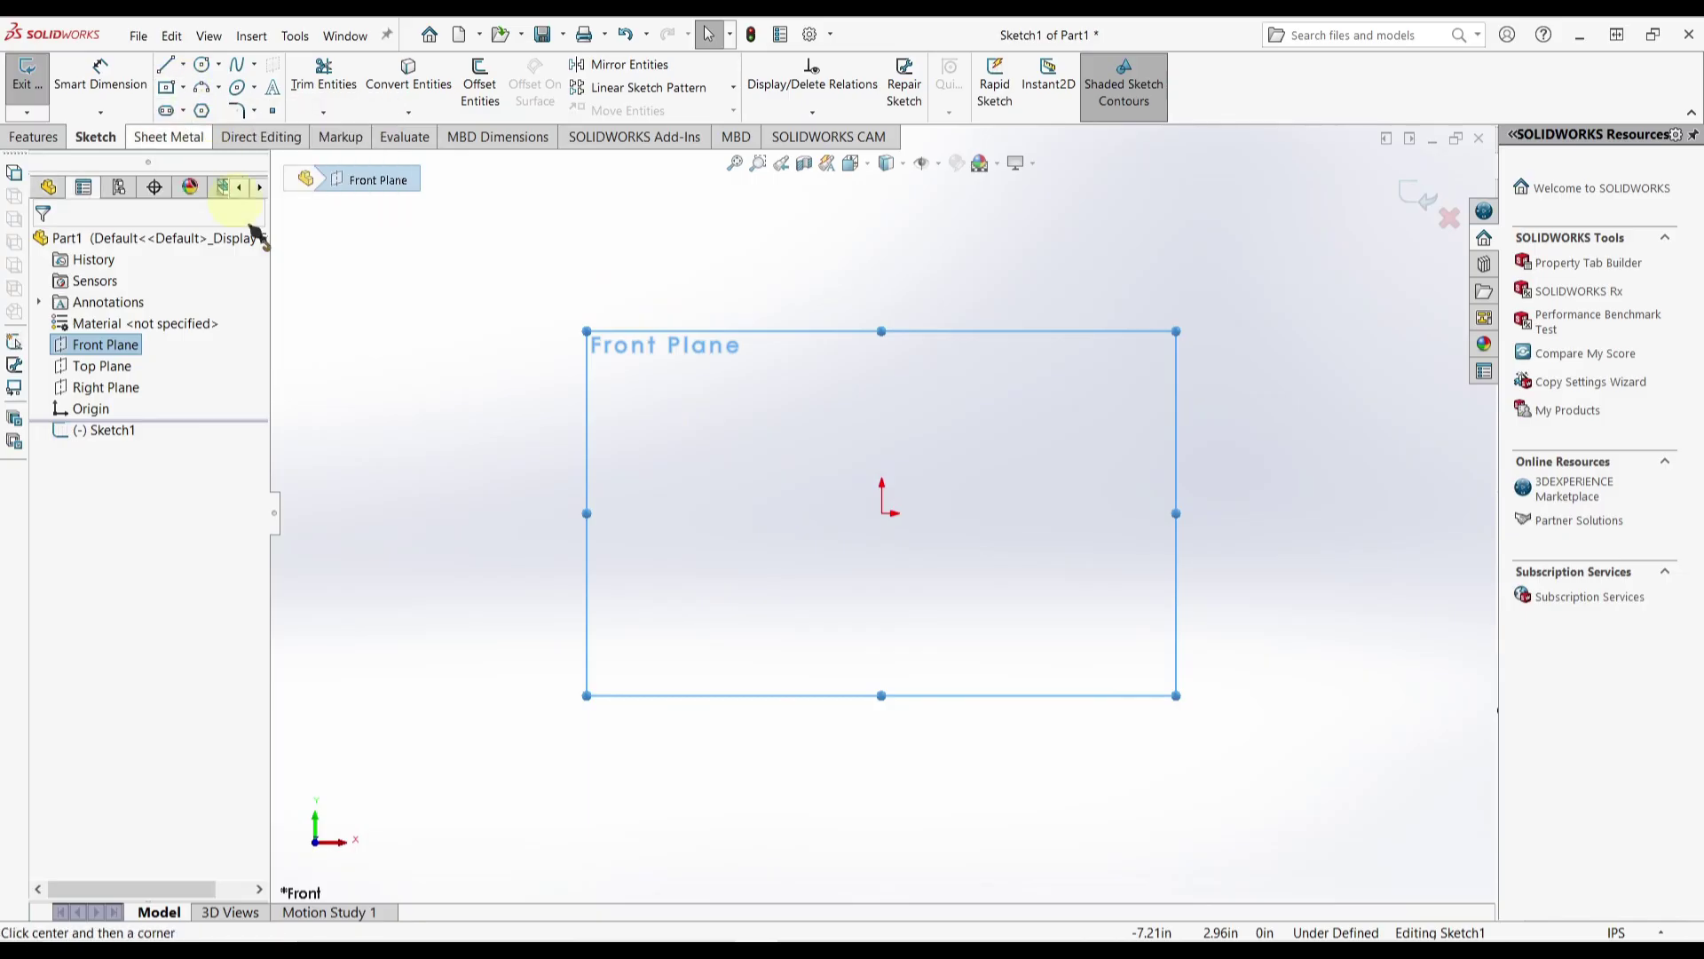
left_click(882, 512)
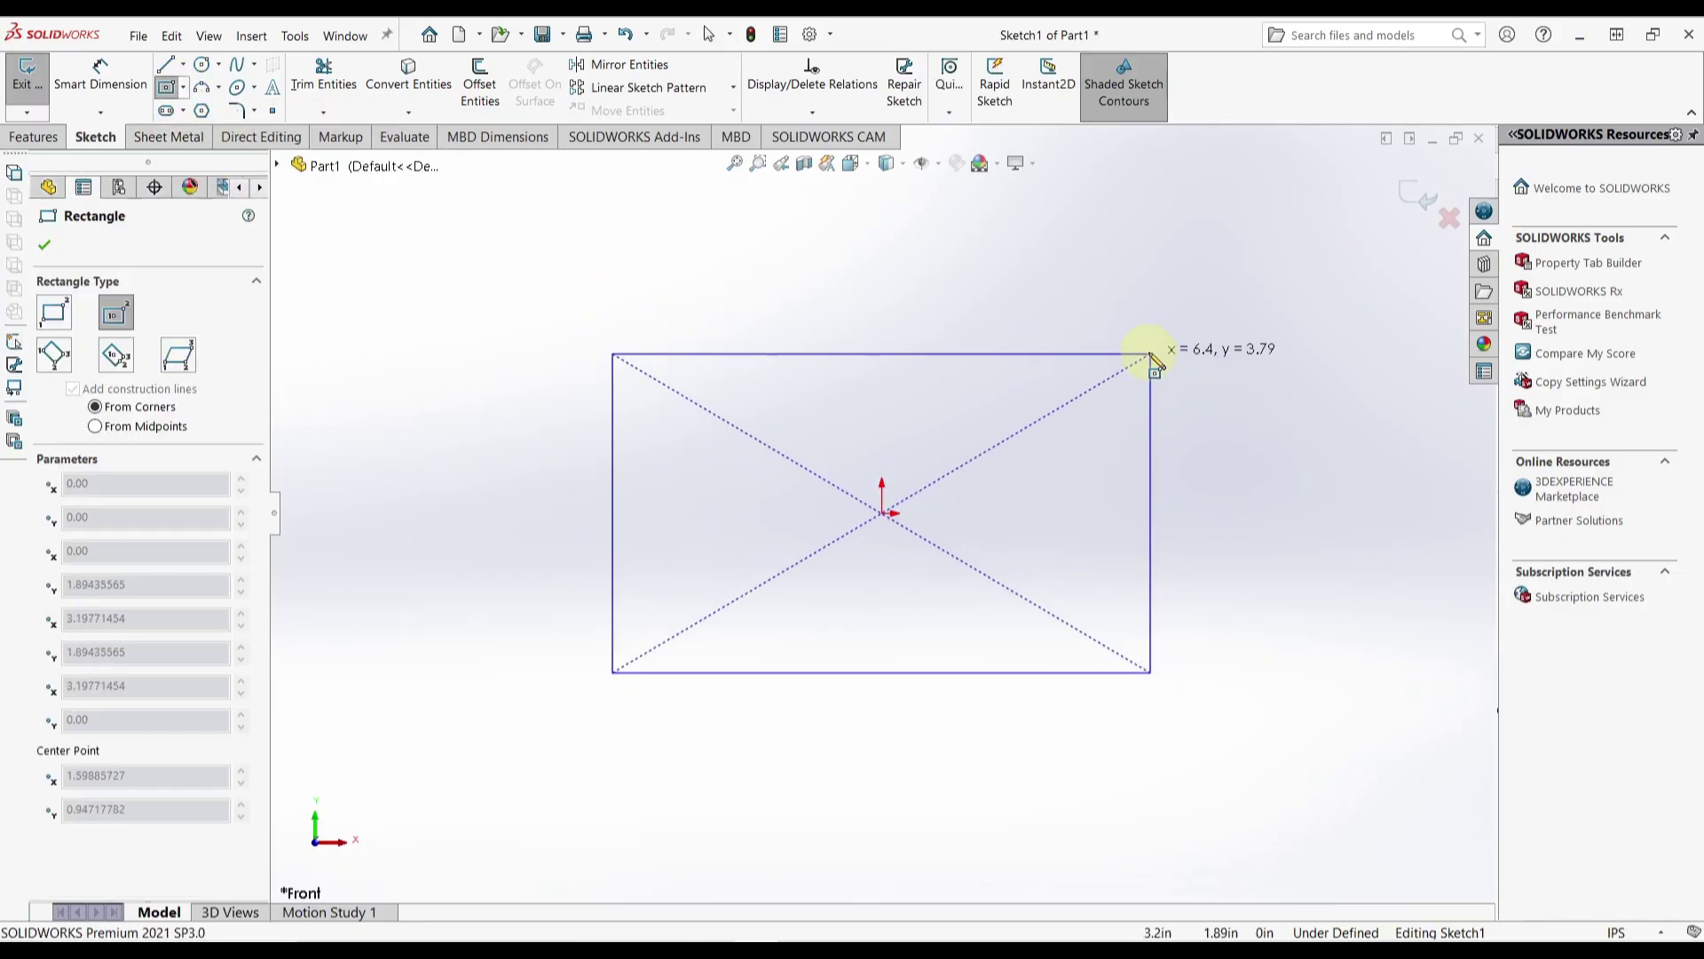
left_click(535, 322)
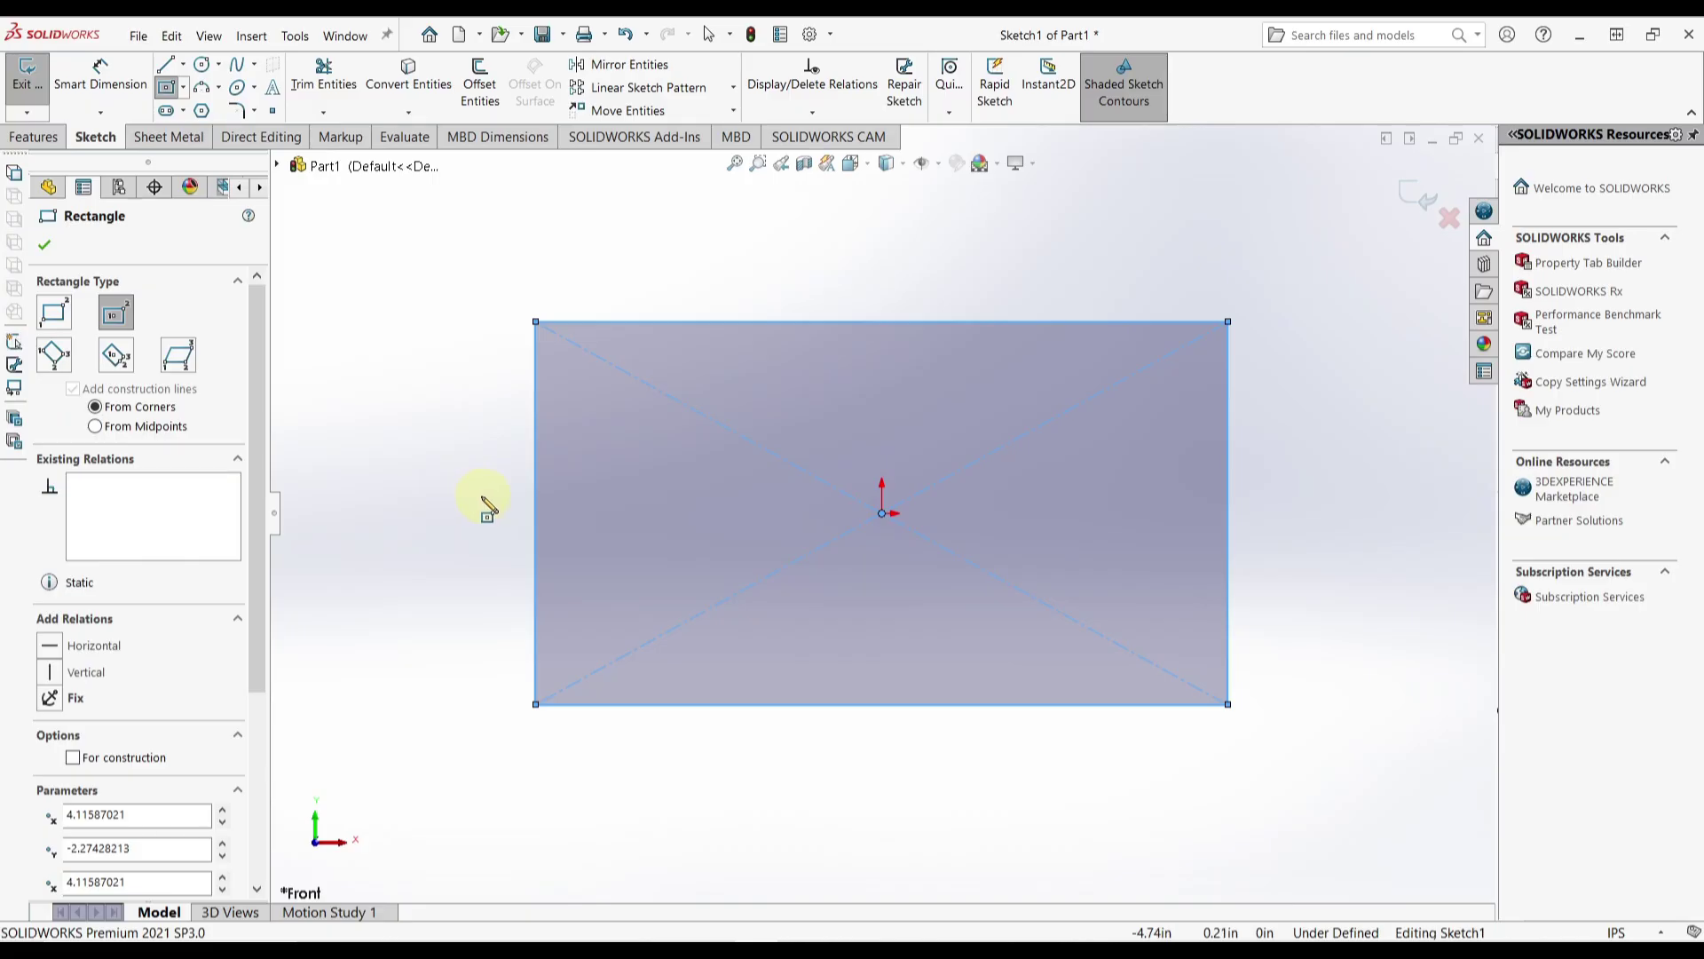
Step: Dimension the rectangle's upper edge with a length of 3.25 in, taking the overall width from the PDF drawing
right_click_drag(488, 508, 464, 444)
left_click(684, 321)
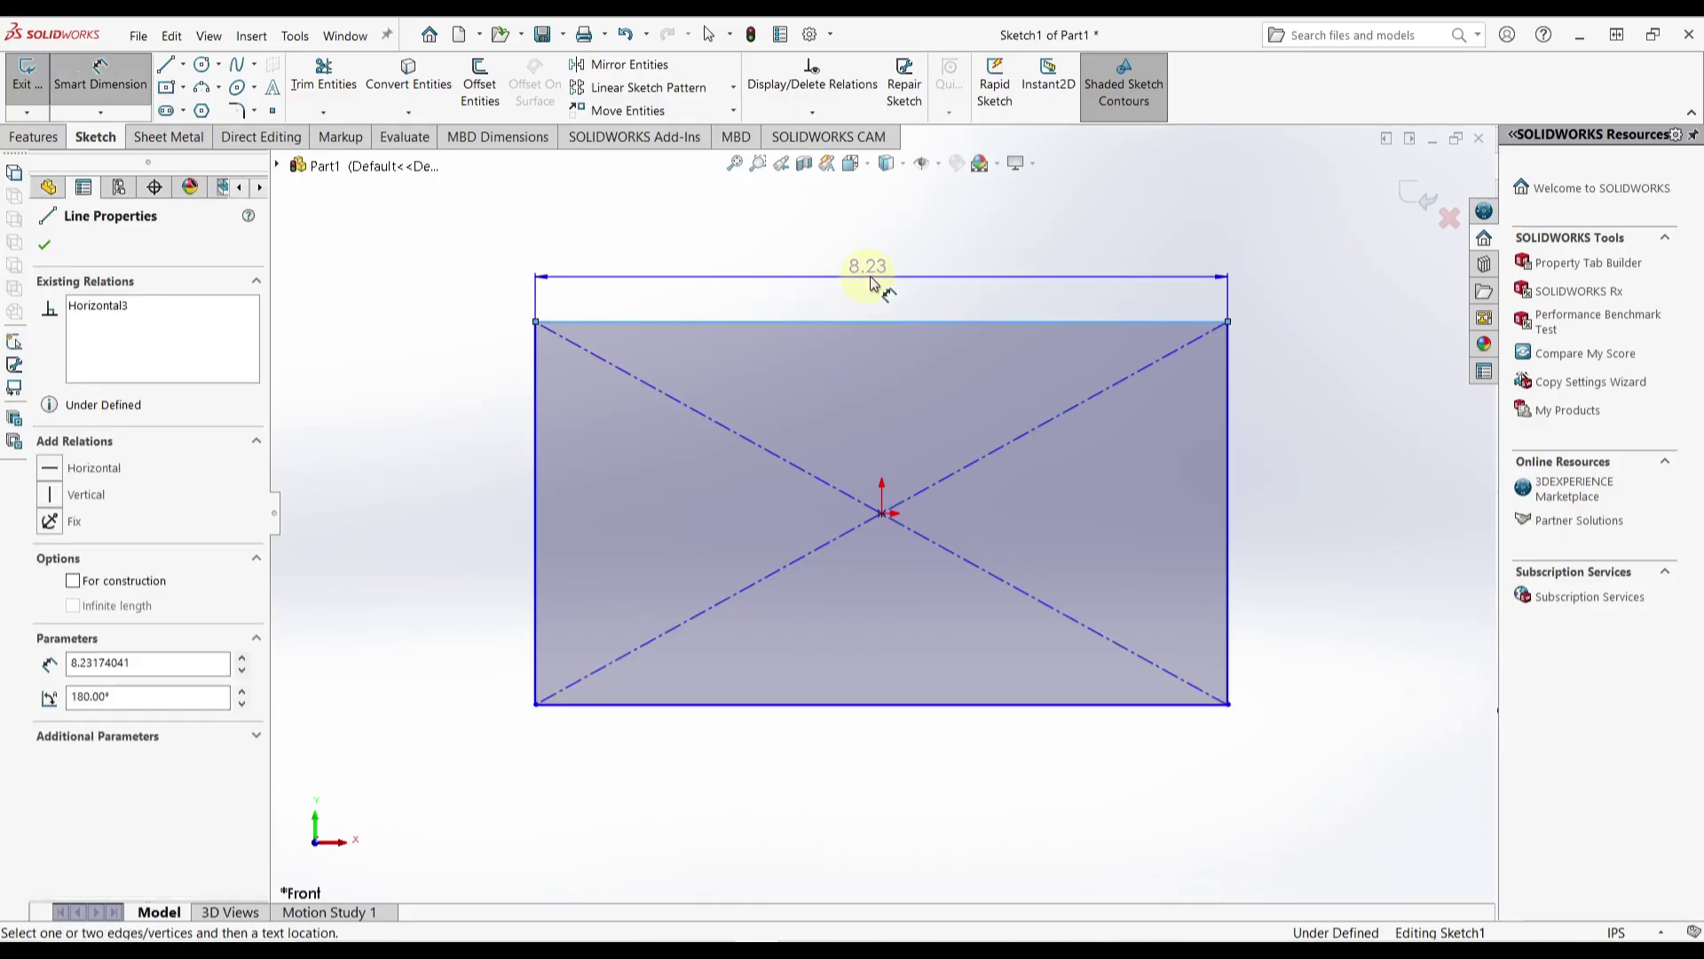
left_click(872, 271)
key("alt+Tab")
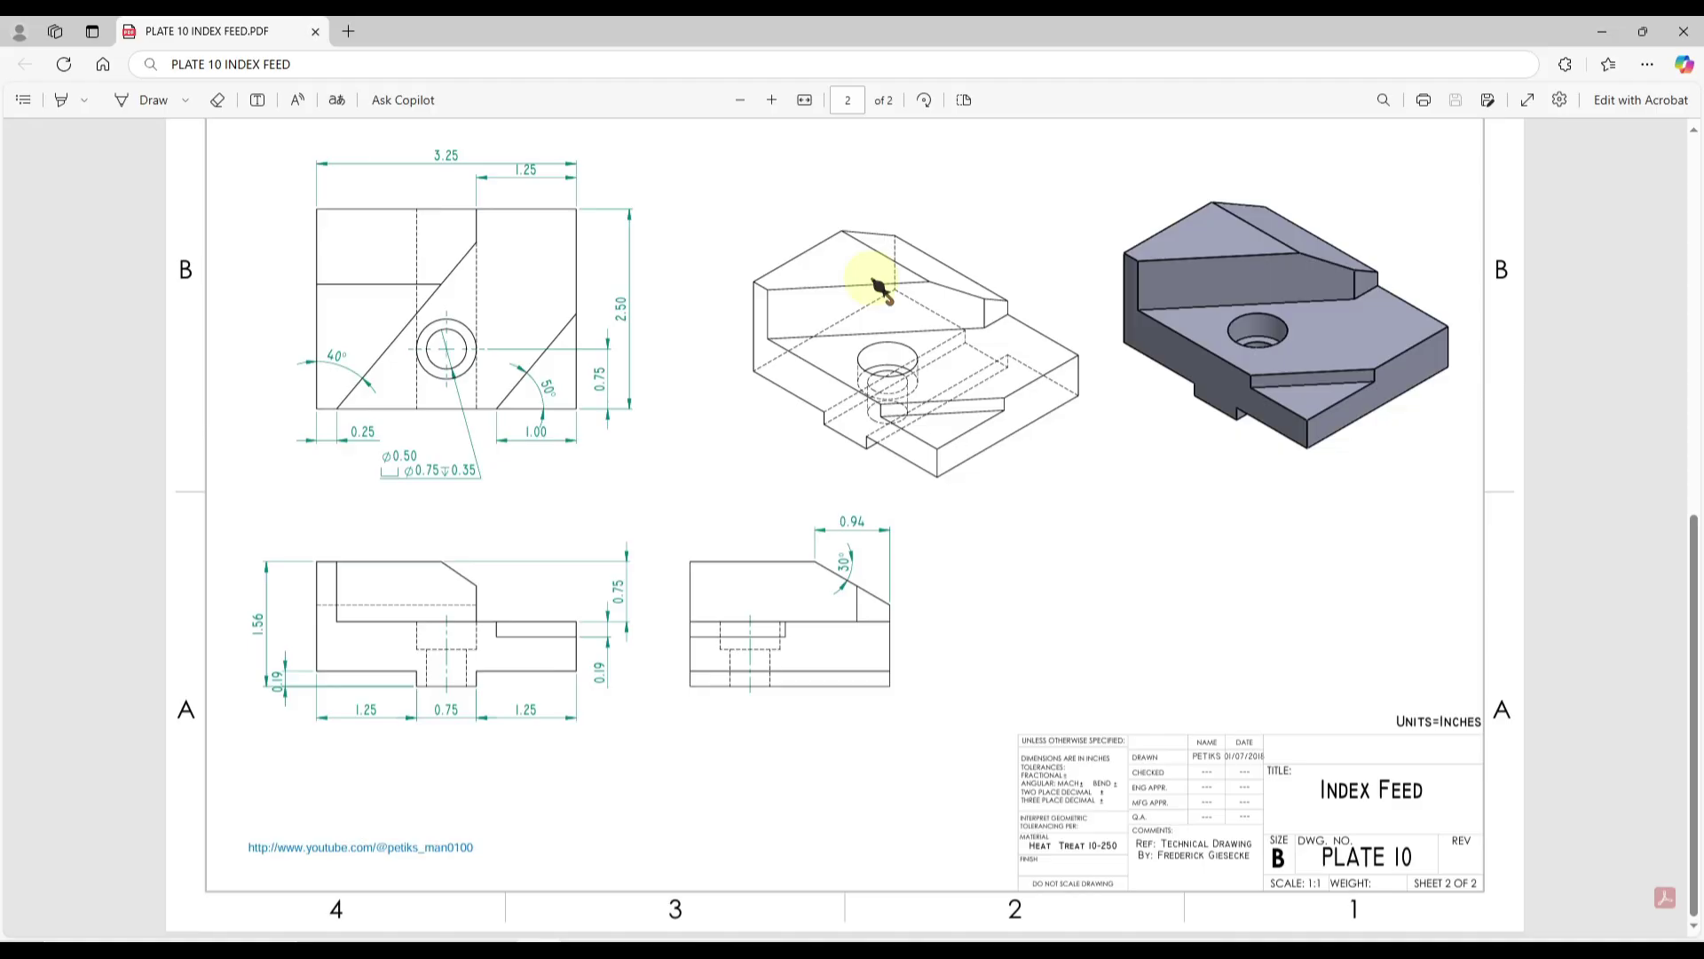
key("alt+Tab")
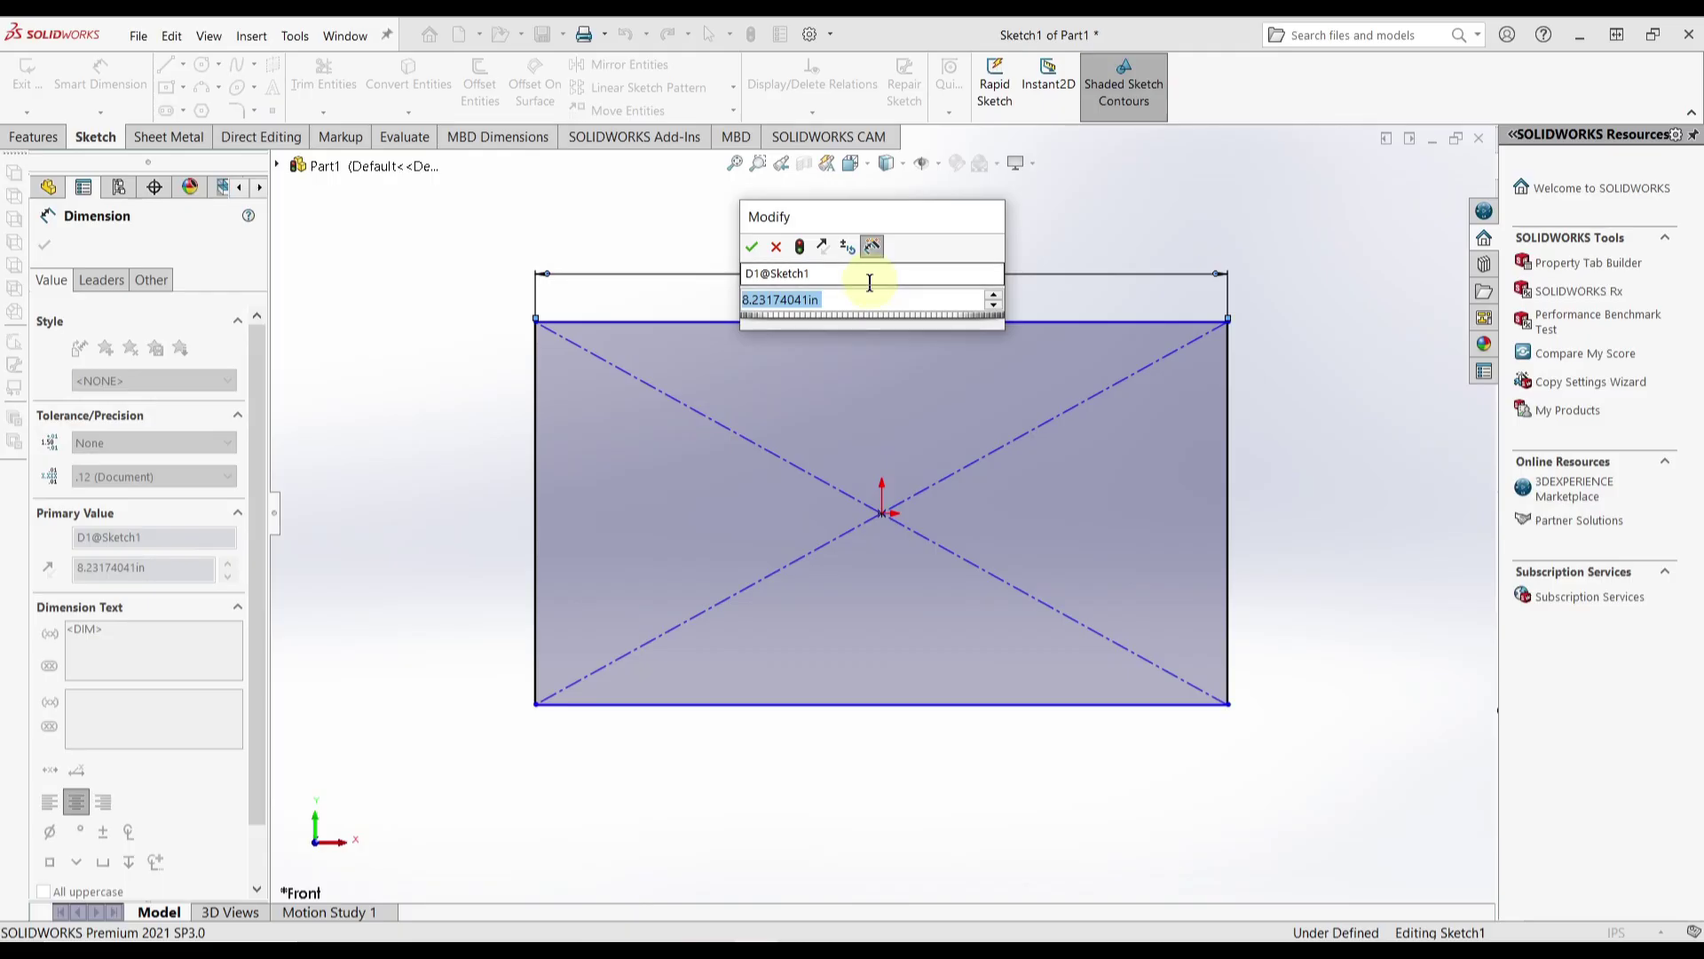
type("3.25")
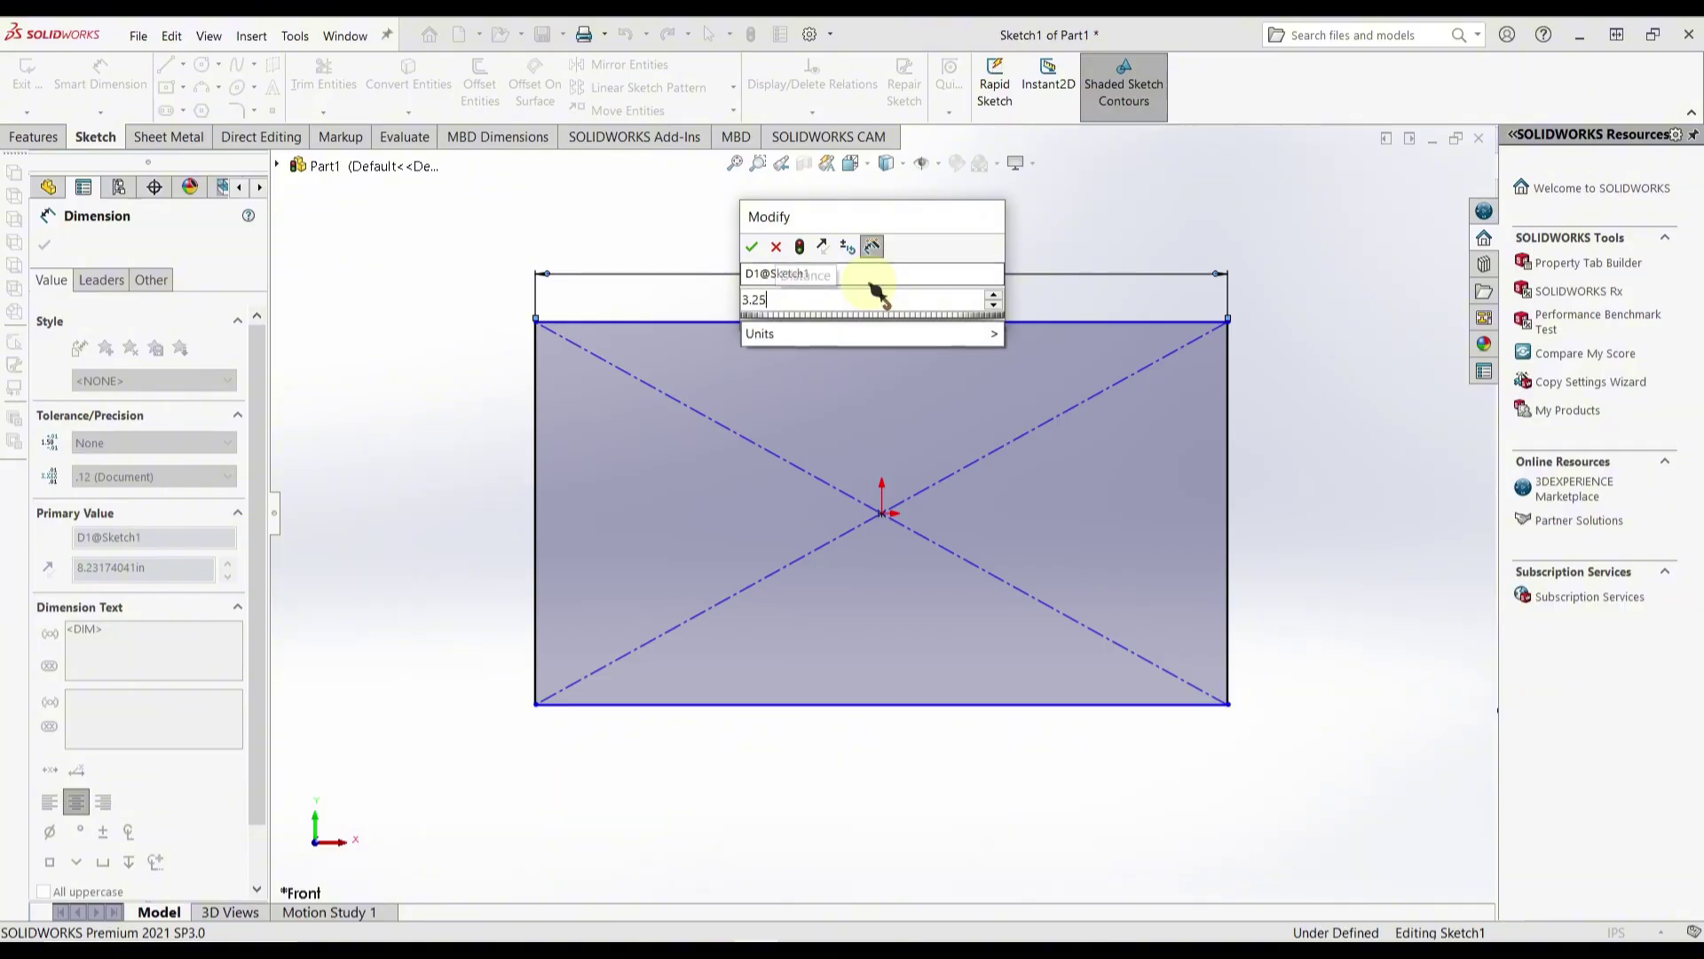
key("Return")
Step: Dimension the rectangle's vertical side with a height of 1.25 in
left_click(537, 391)
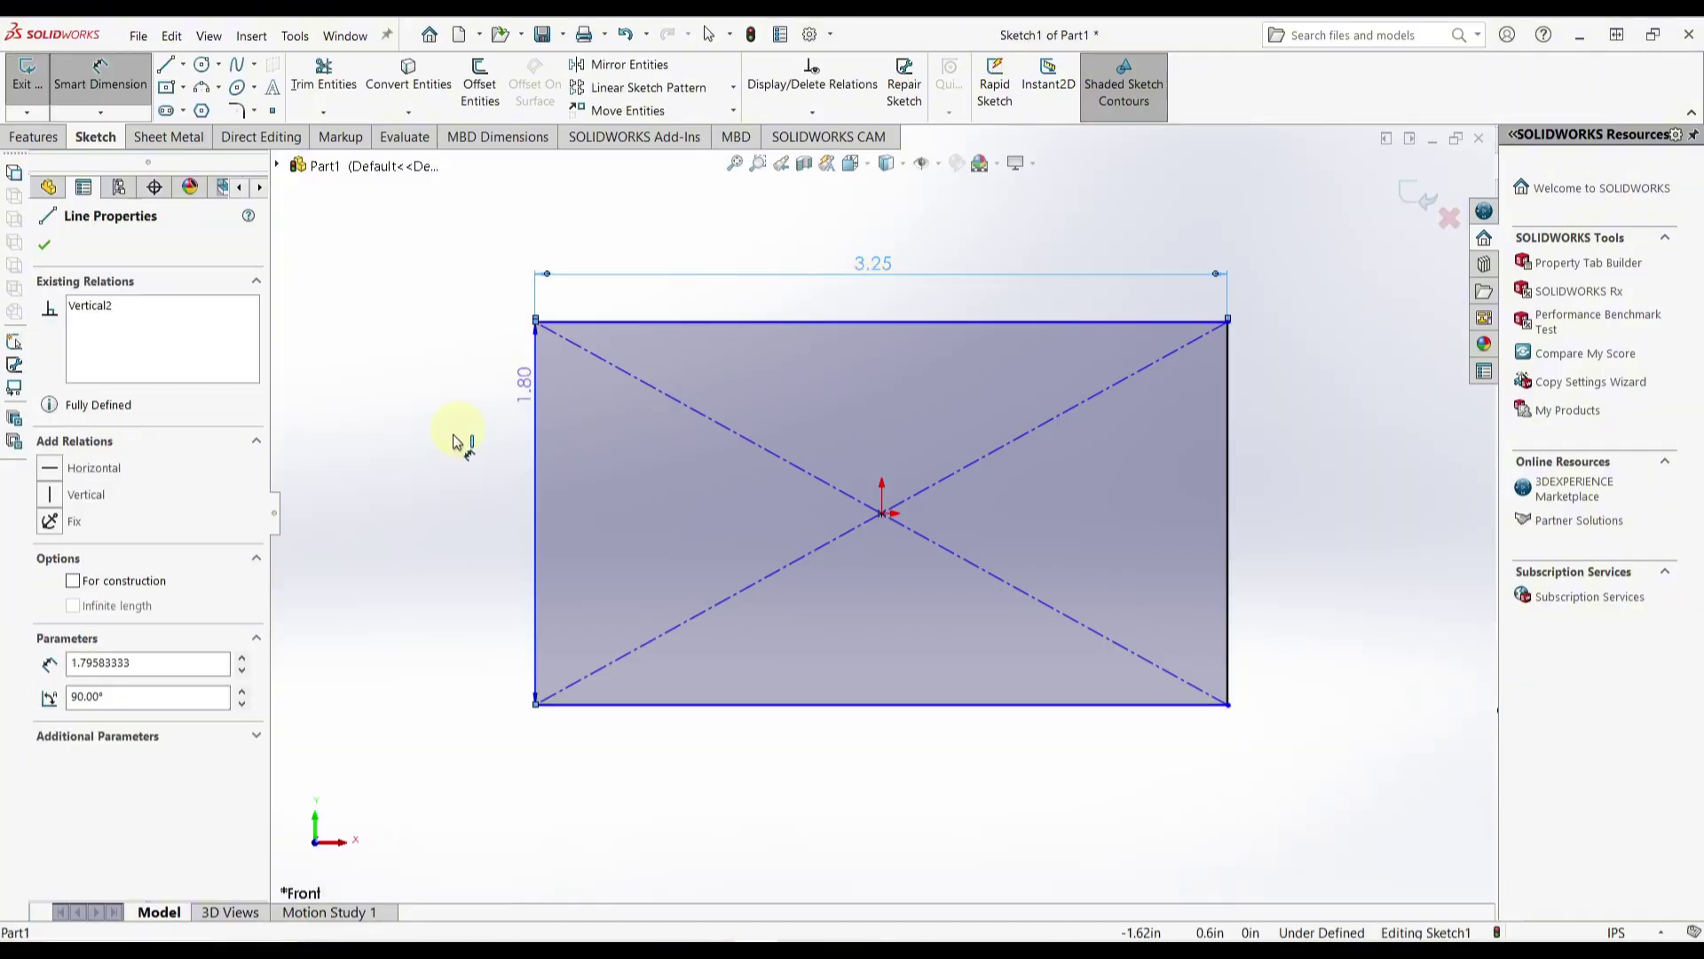
left_click(398, 470)
type("1.25")
key("Return")
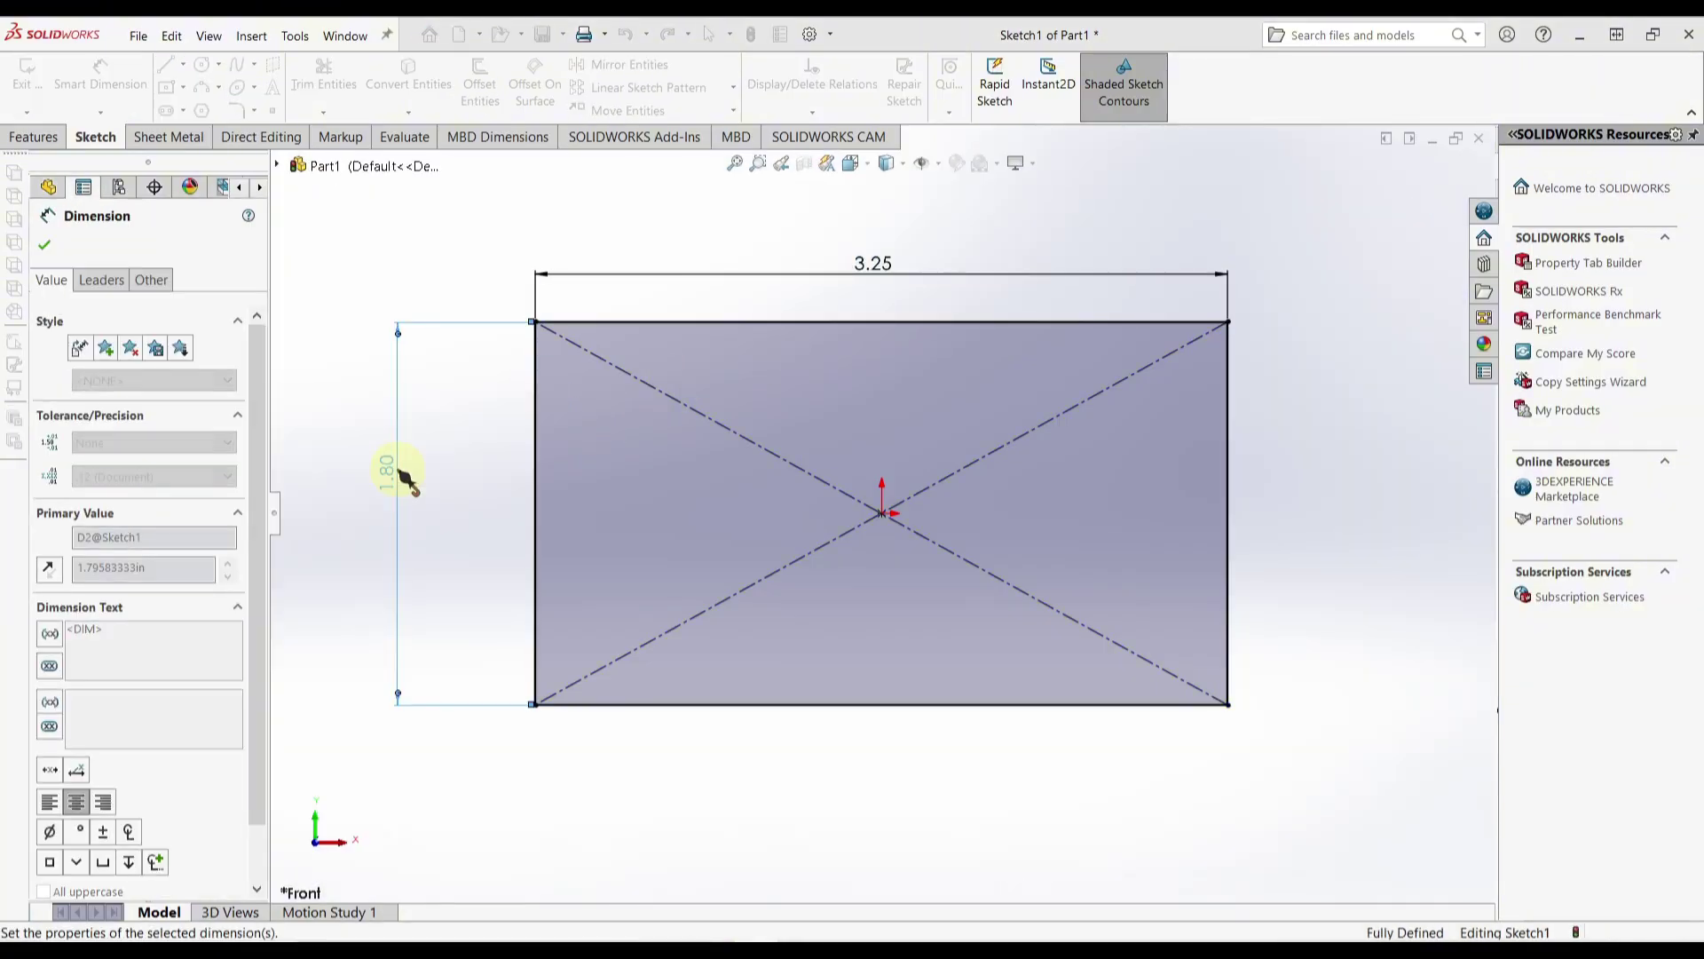
Step: Check the overall height in the PDF drawing and set the rectangle's height dimension to 1.56 in
key("alt+Tab")
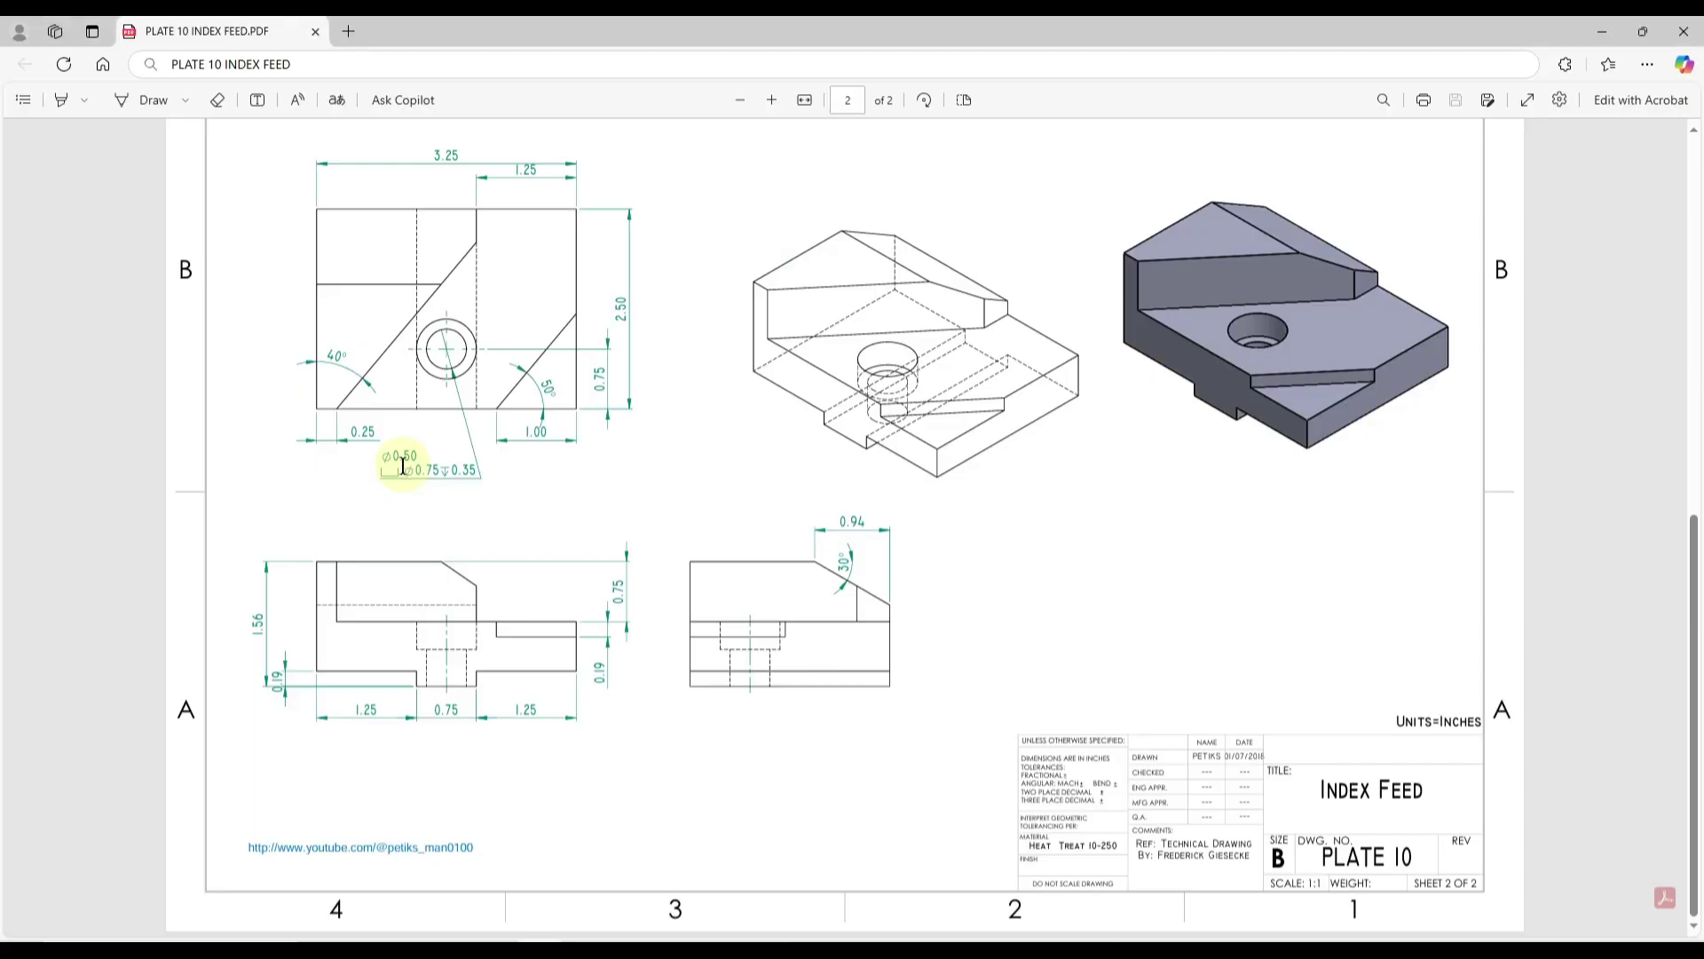
key("alt+Tab")
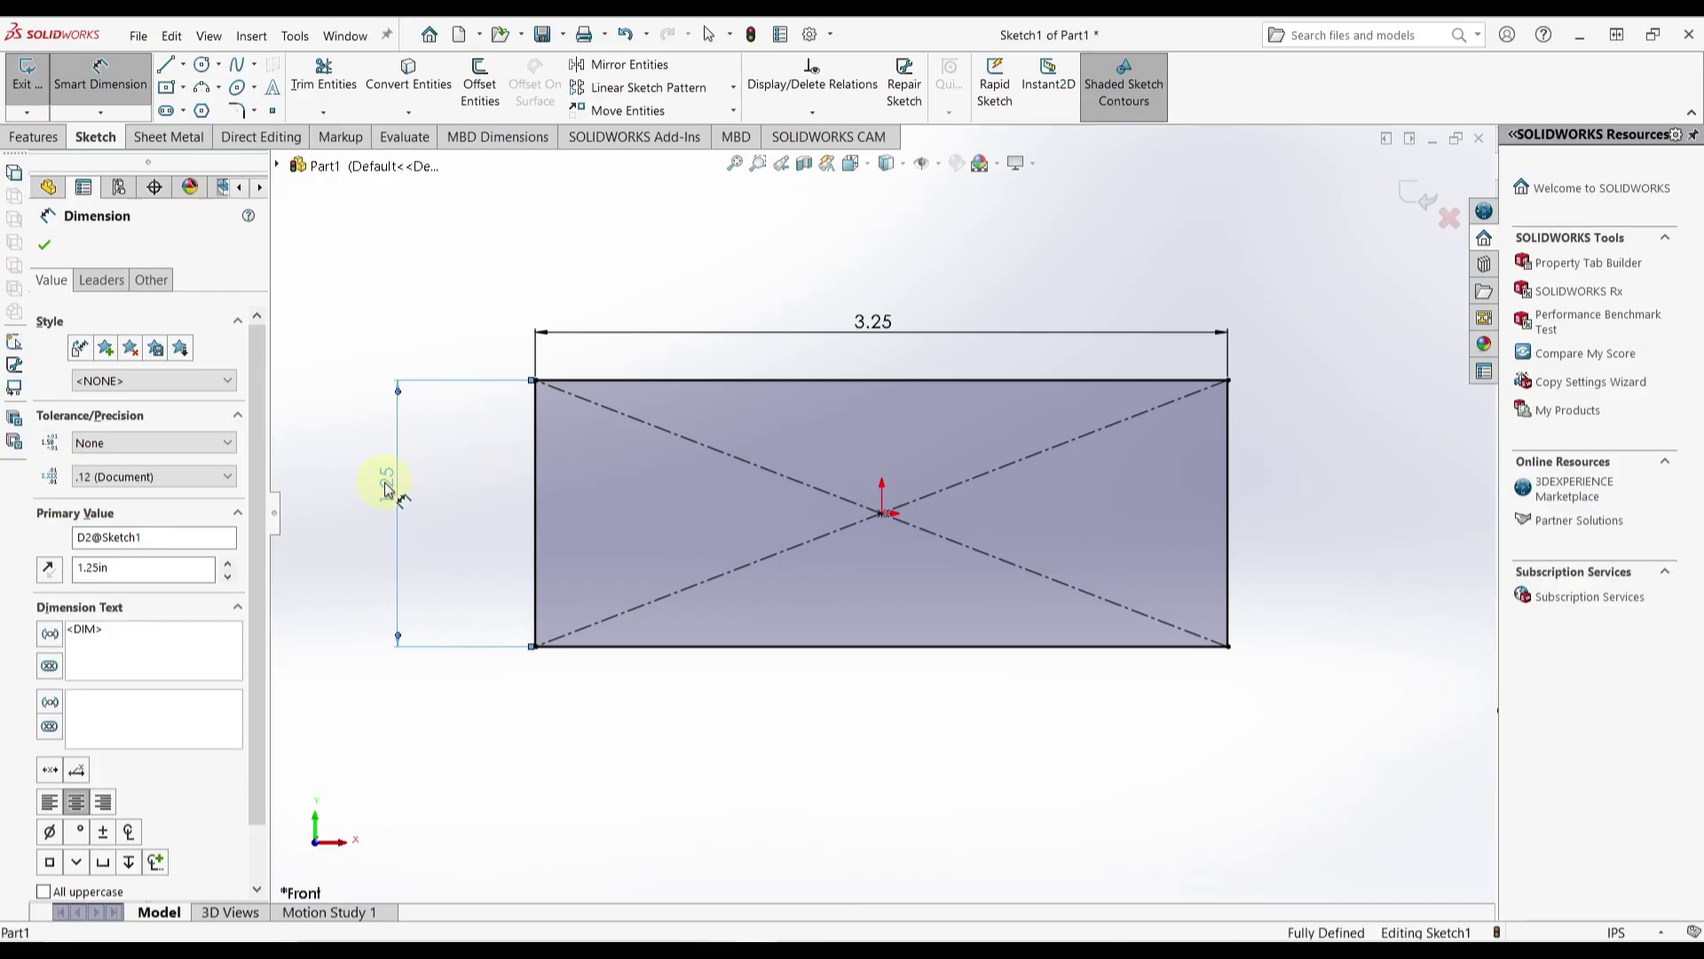
double_click(385, 484)
type("1.56")
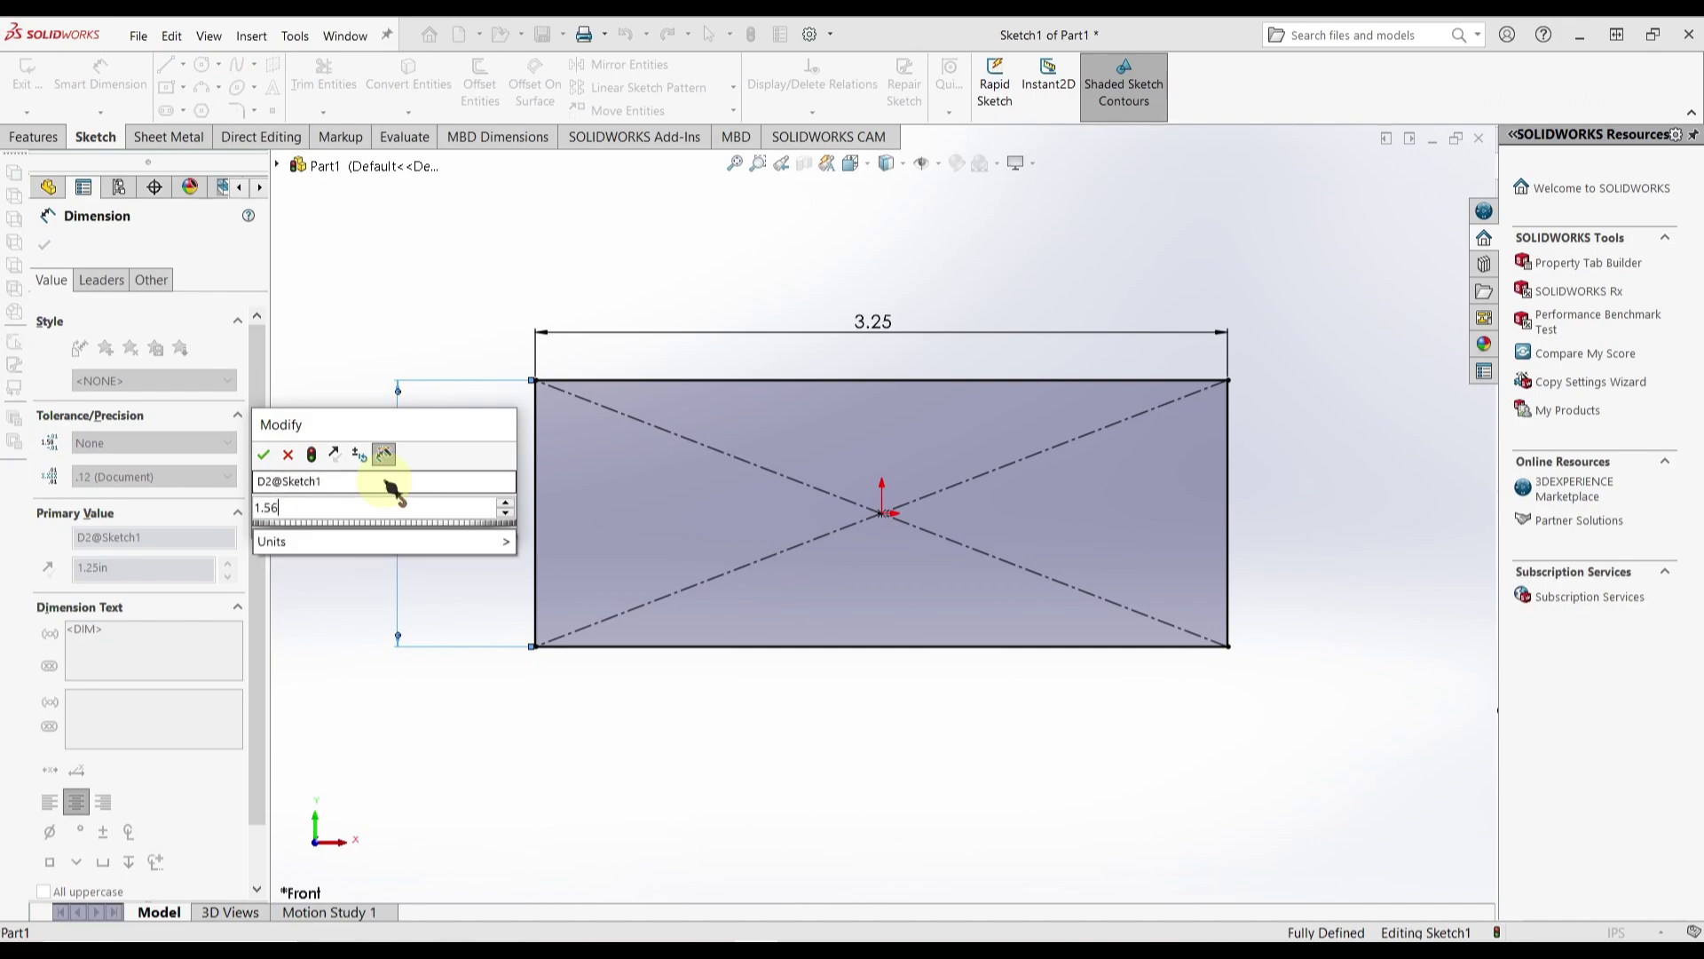
key("Return")
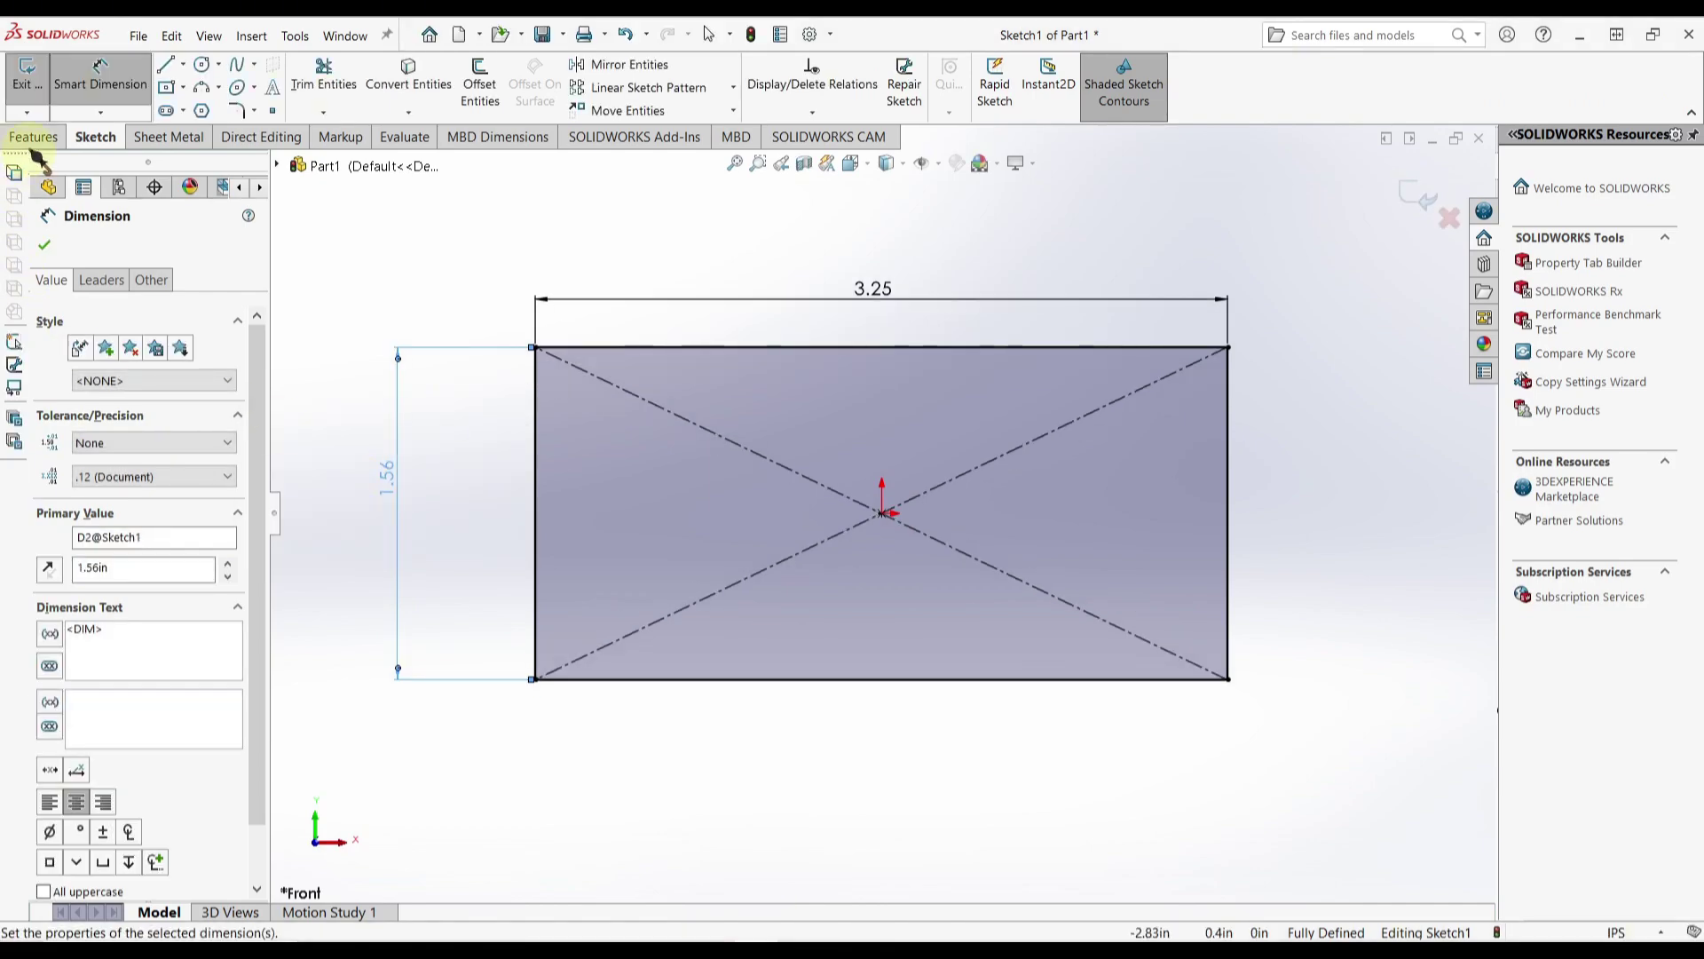
Step: Extrude the rectangle as a Mid Plane boss 2.5 in deep, taking the depth from the PDF drawing
left_click(36, 145)
left_click(36, 83)
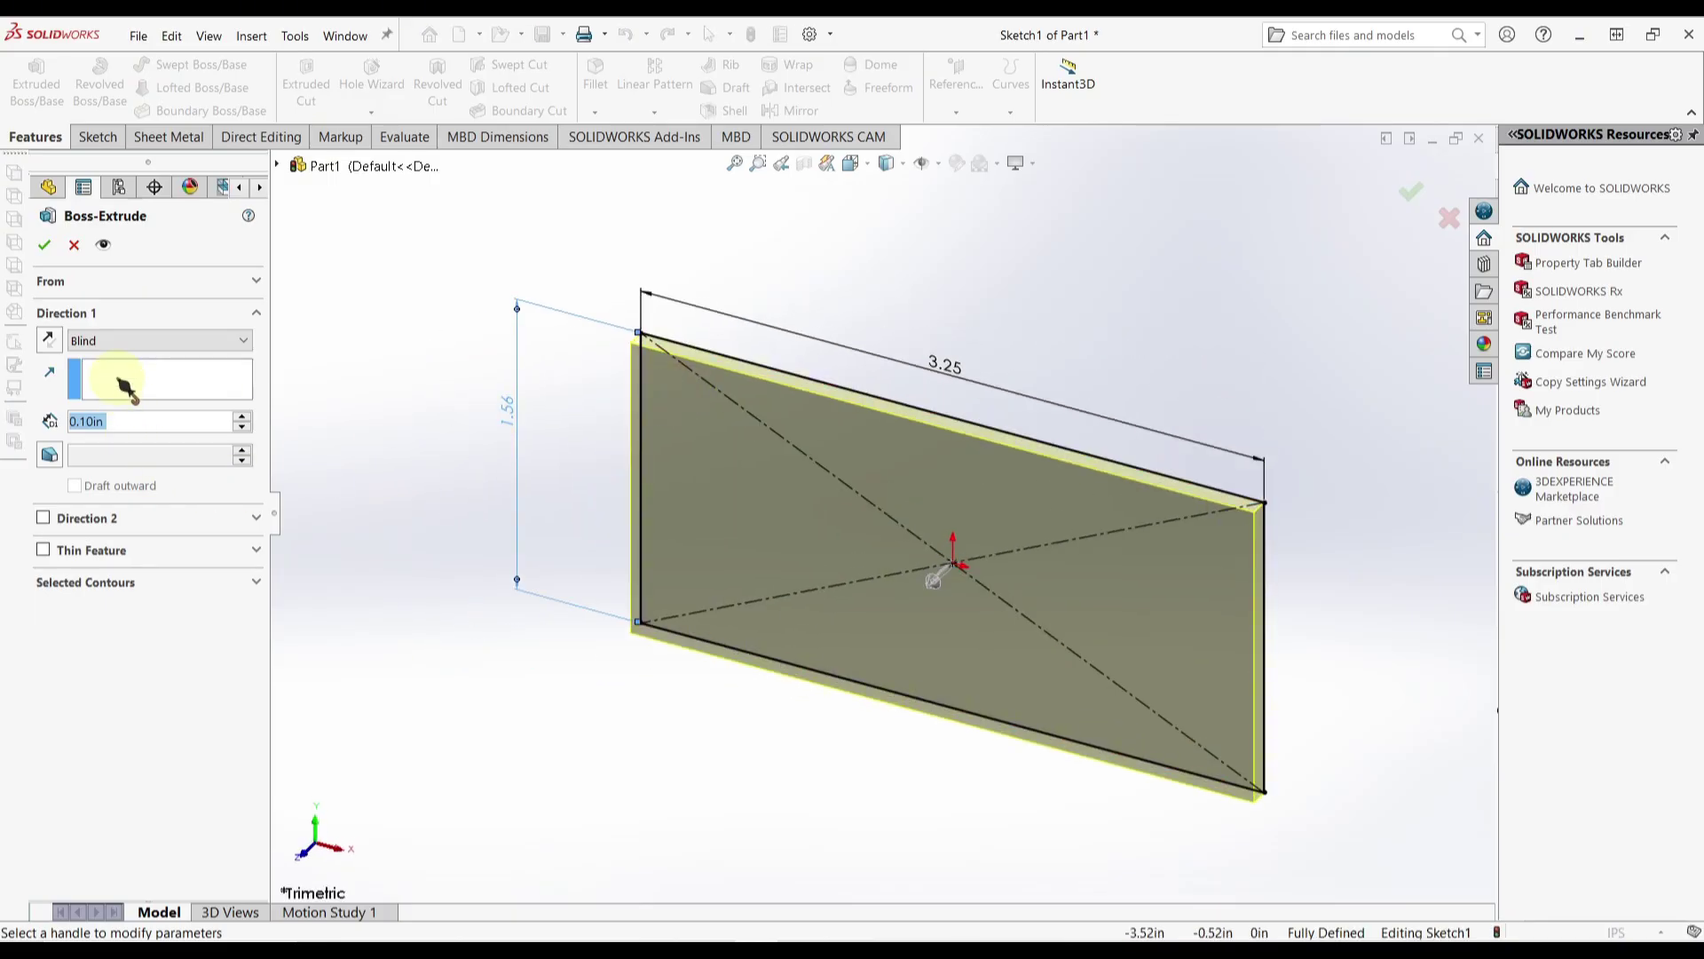
left_click(142, 340)
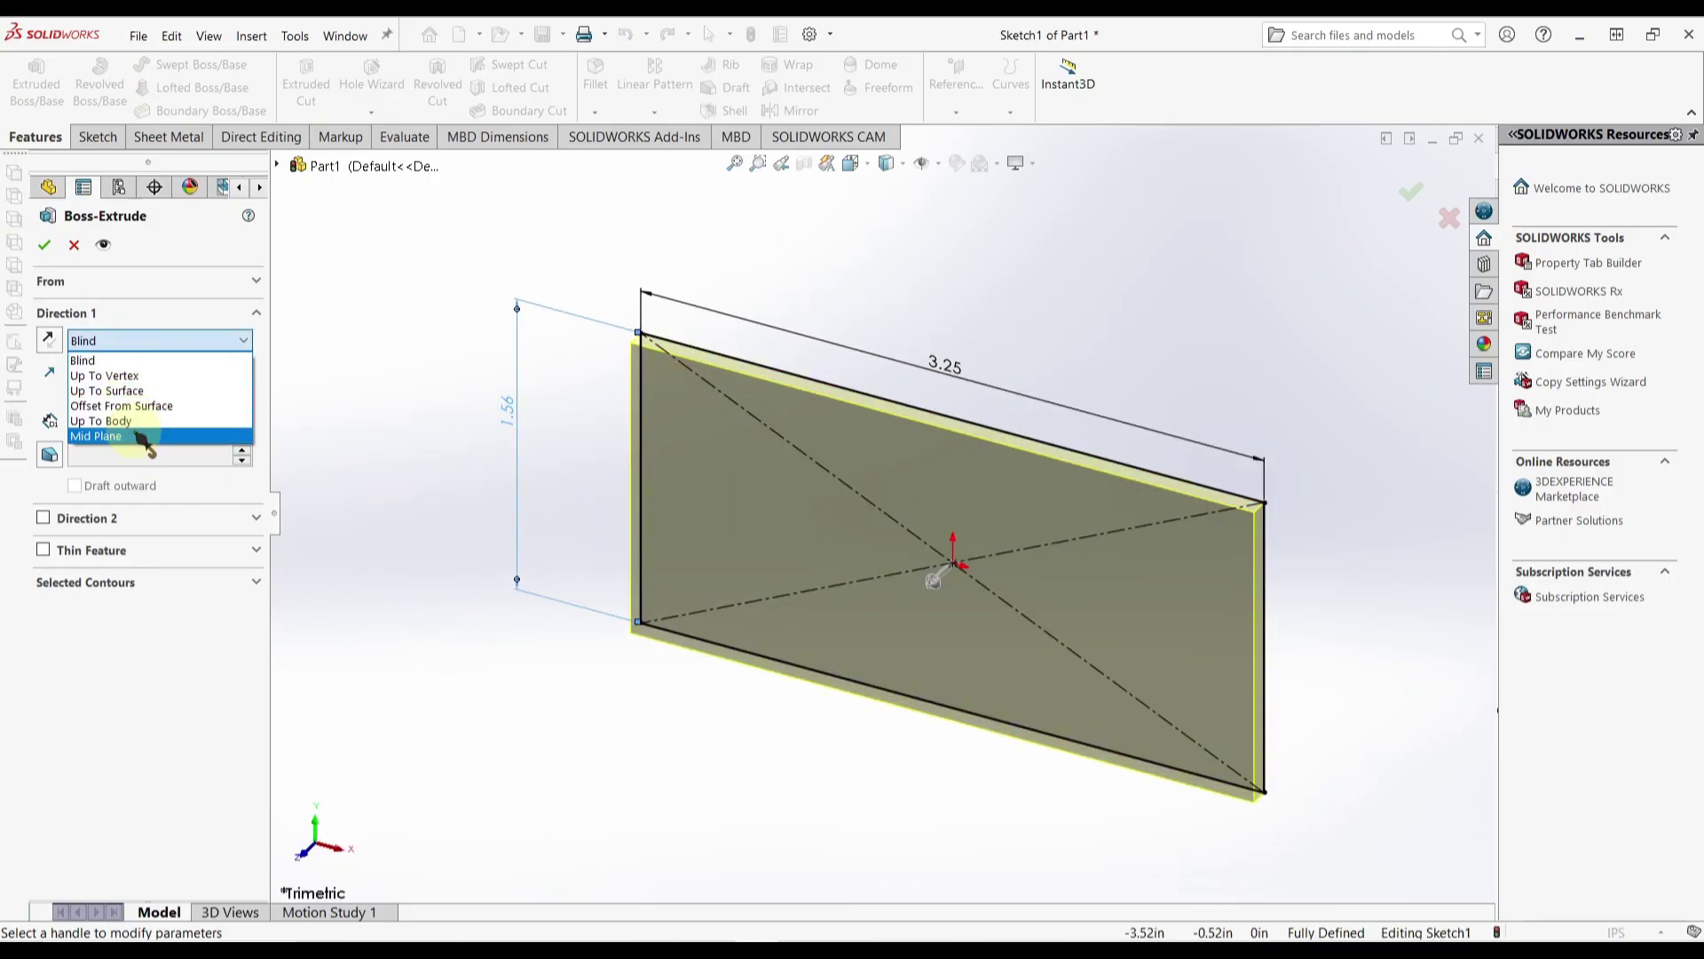
left_click(125, 436)
key("alt+Tab")
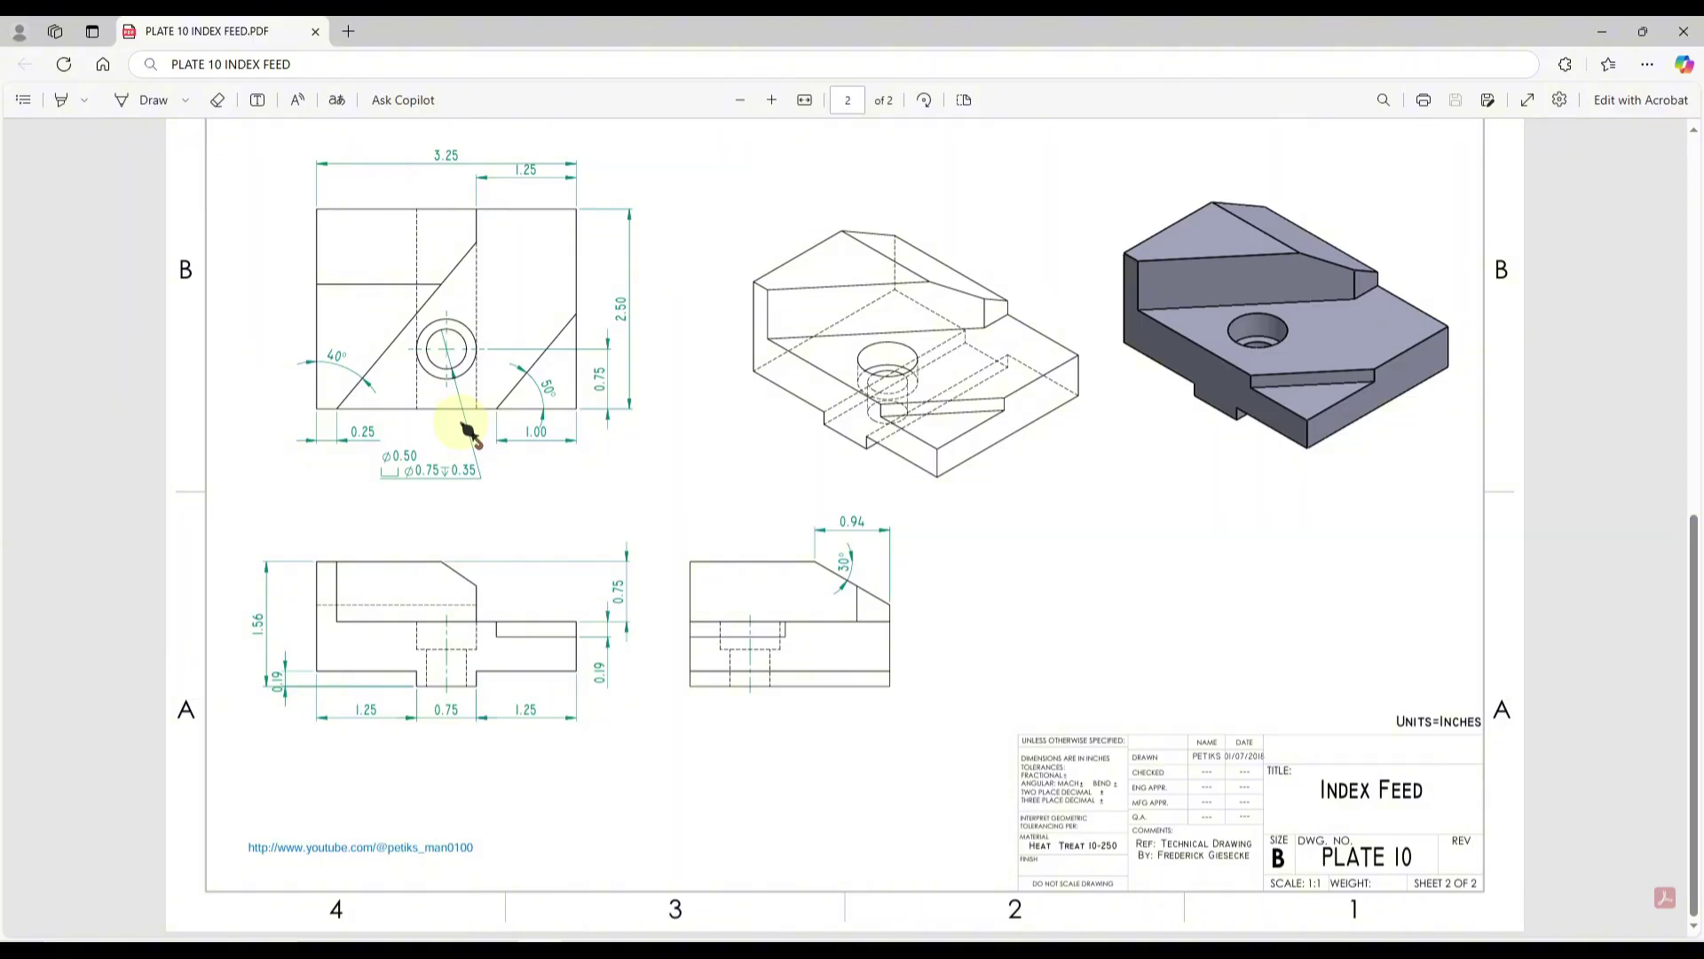
key("alt+Tab")
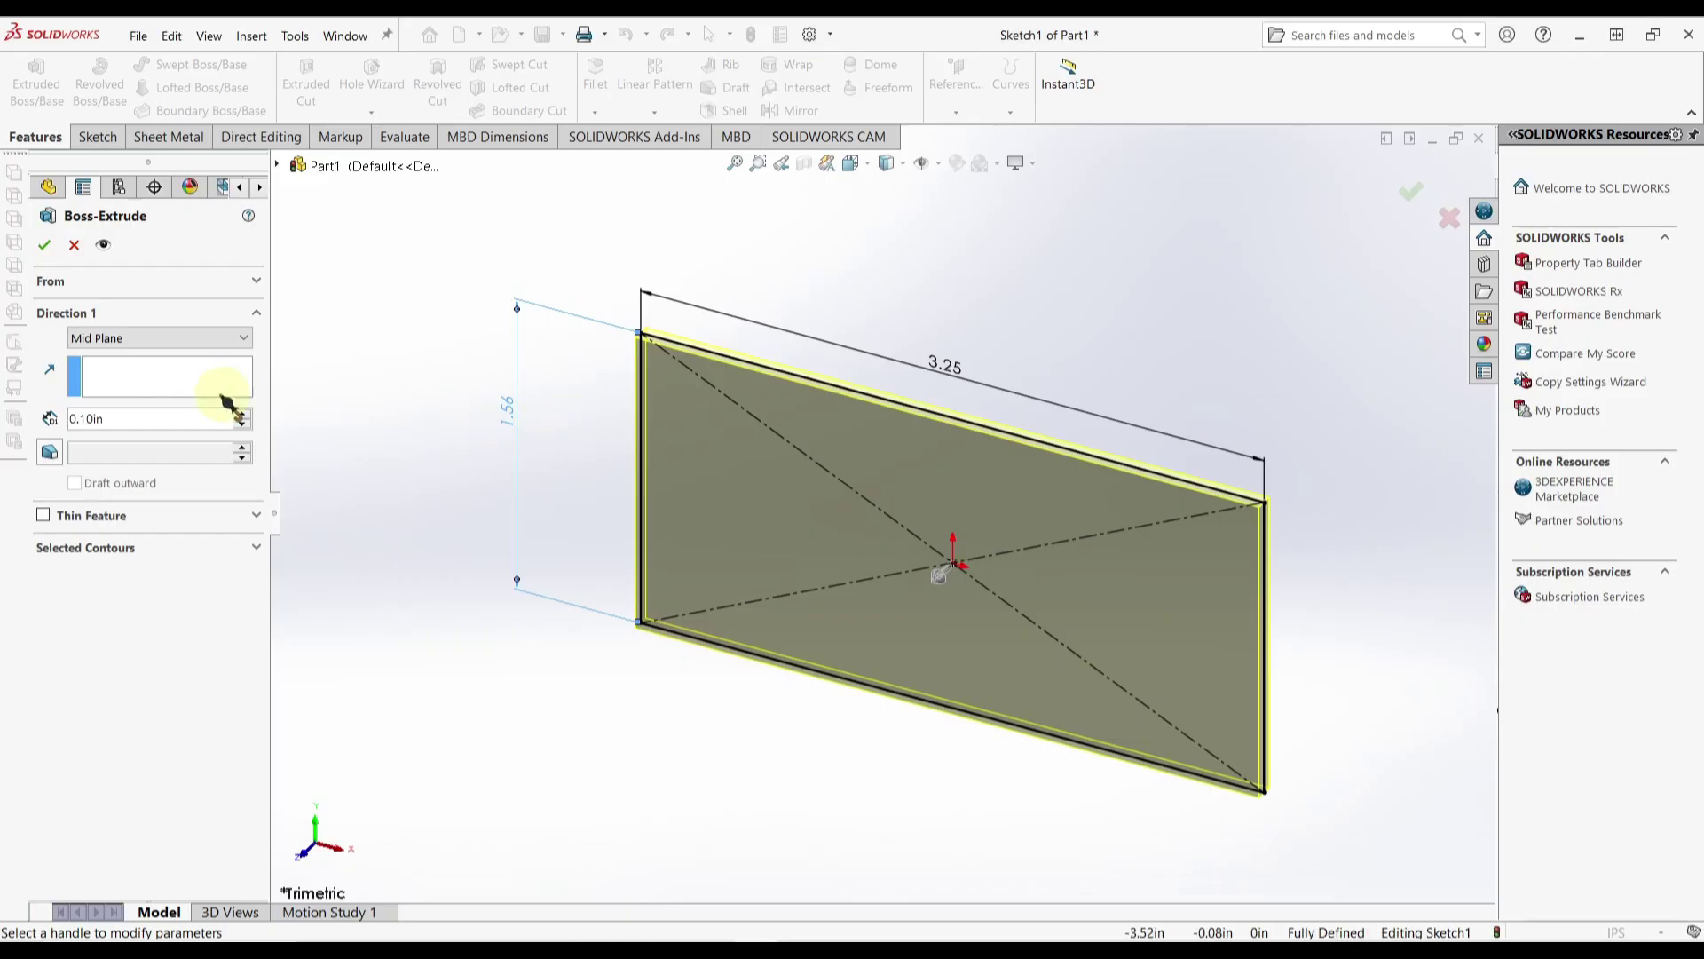
double_click(146, 421)
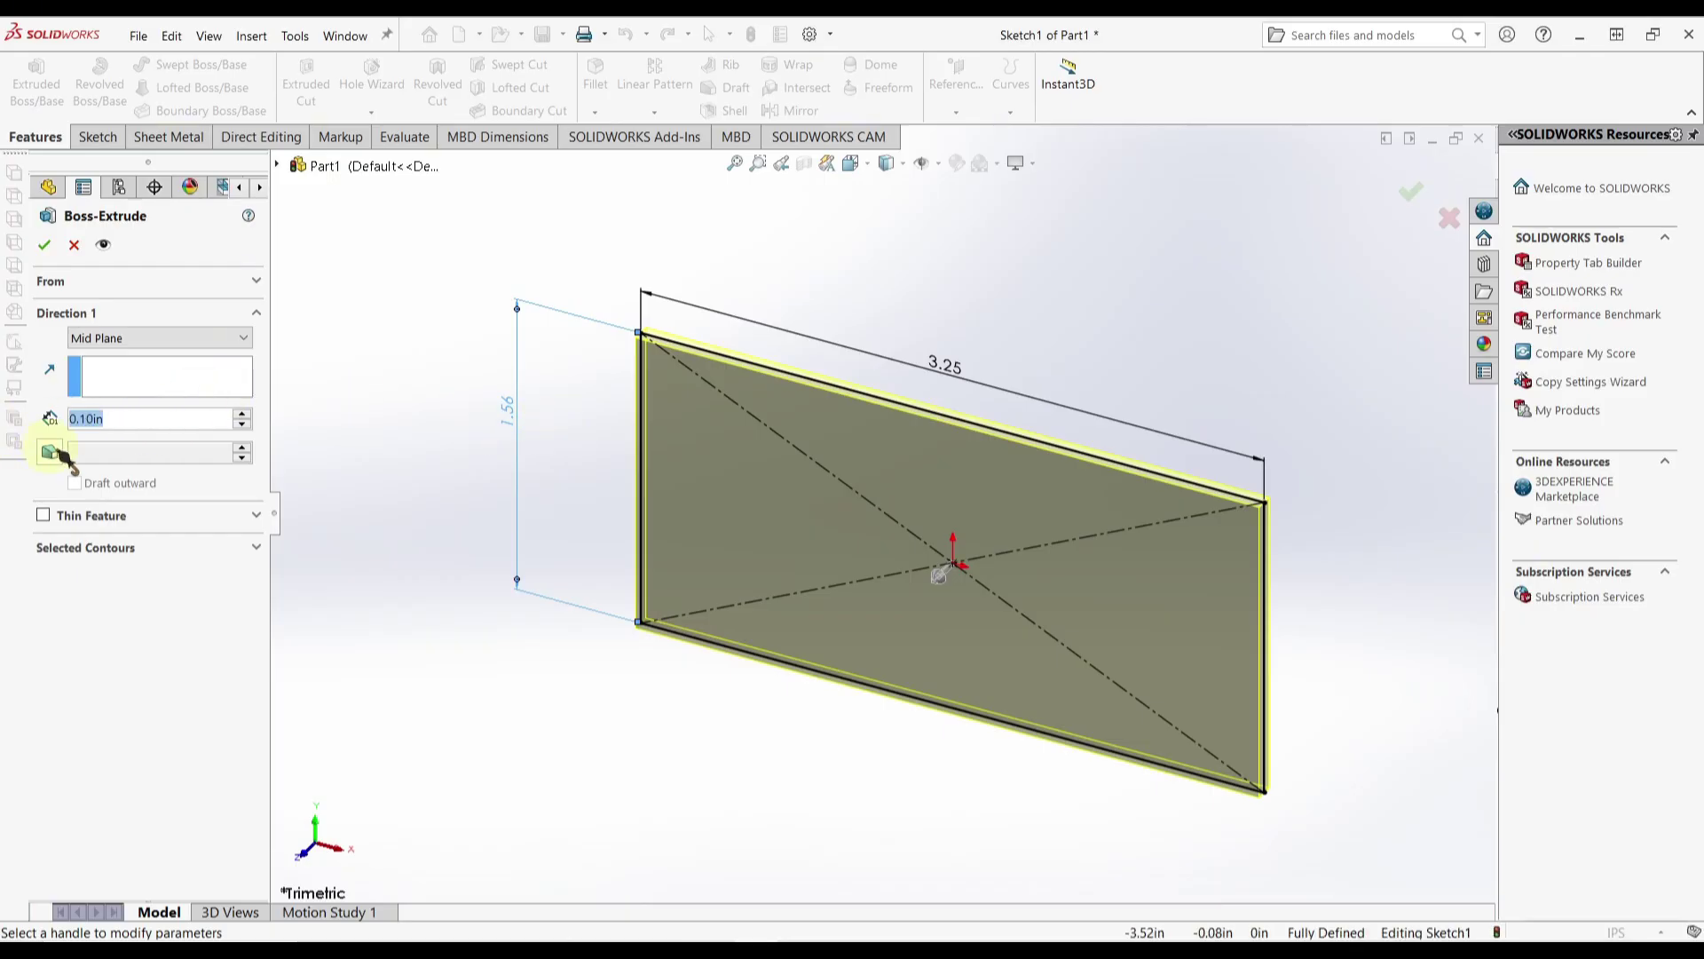
type("2.5")
key("Return")
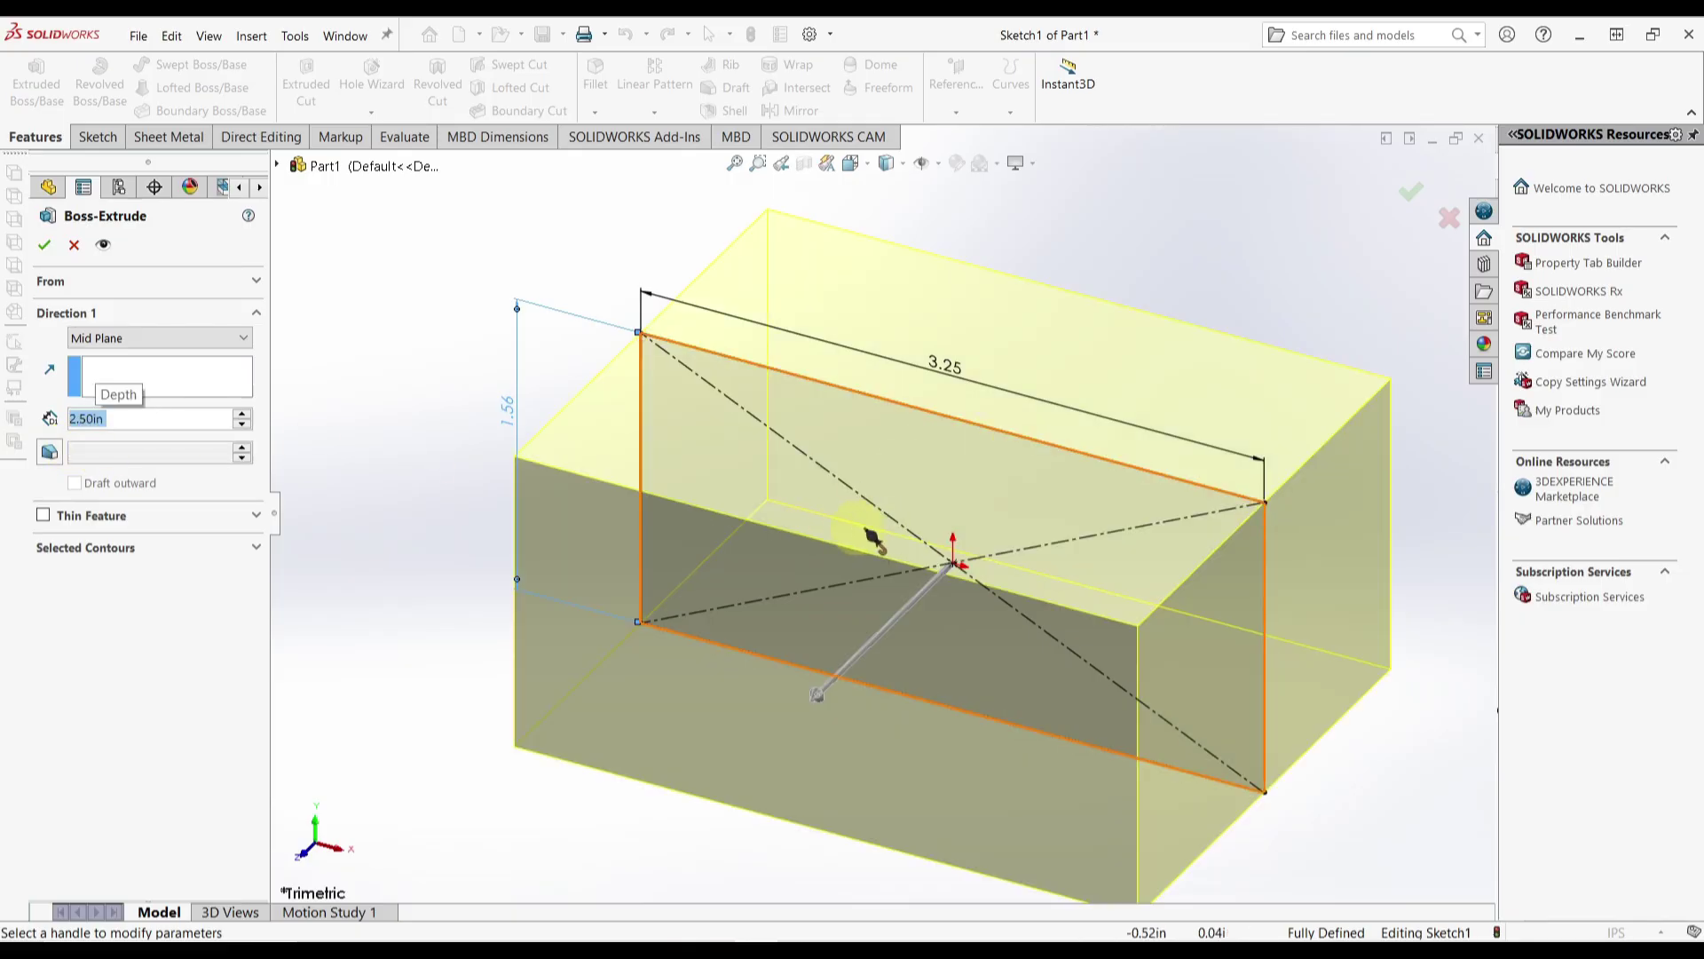
left_click(45, 250)
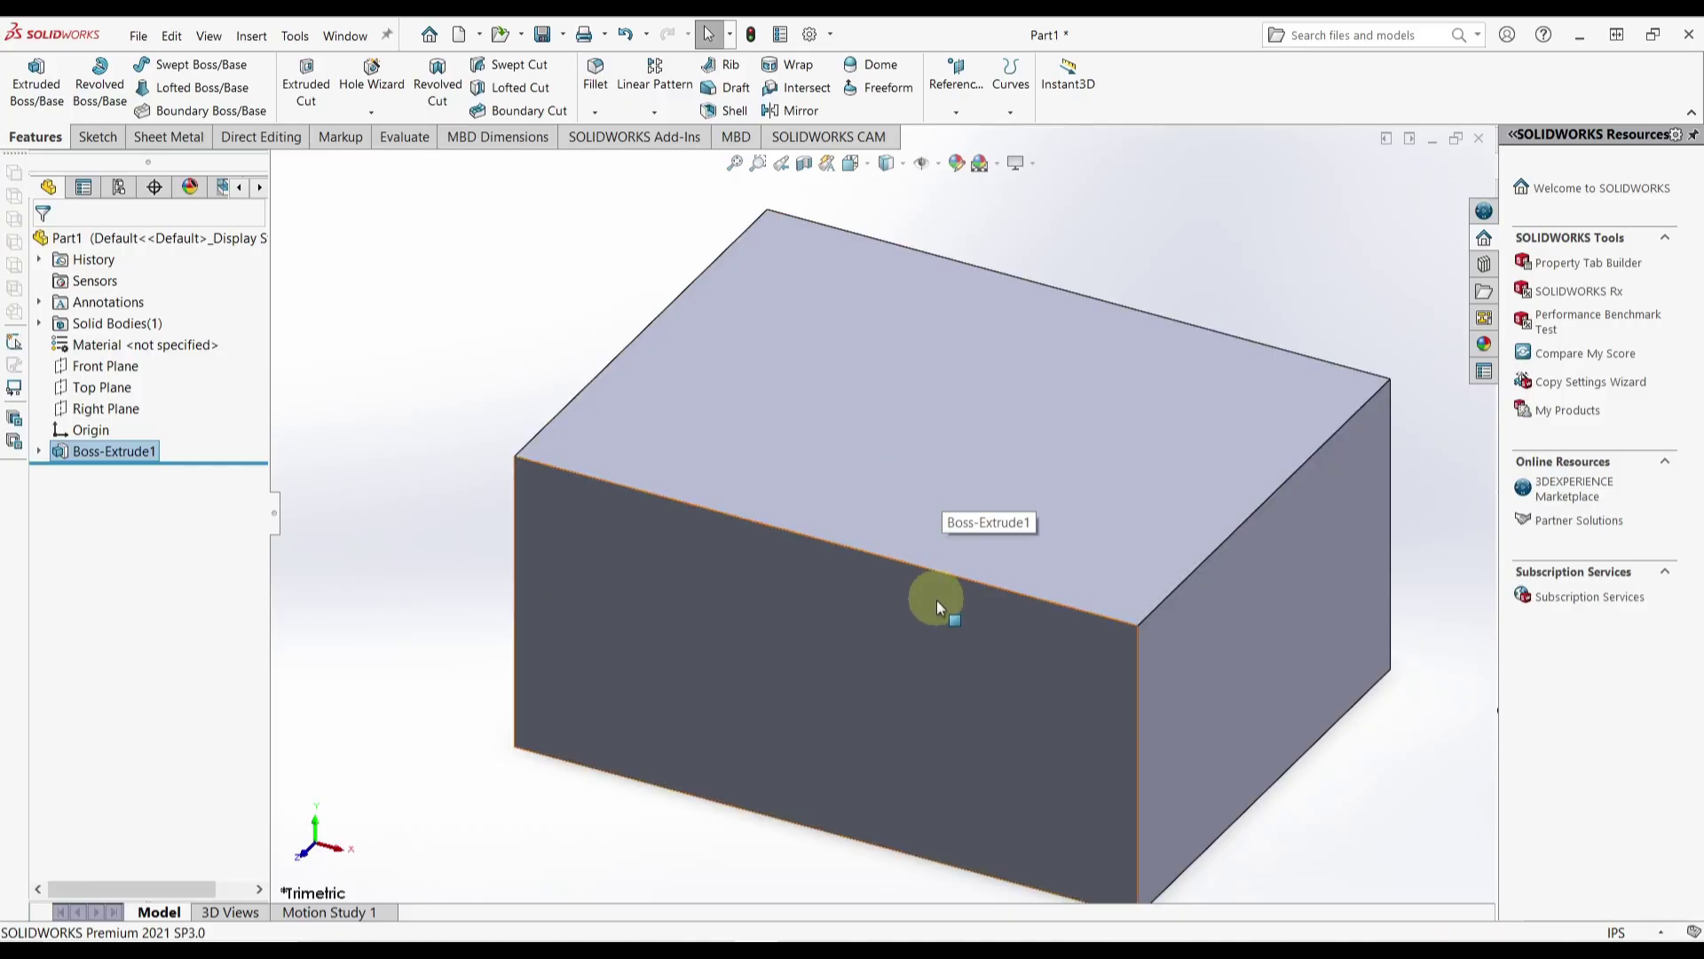
Step: Consult the PDF drawing, then sketch a corner rectangle about 0.18 in high on the block's front face, starting at its lower-left corner
middle_click_drag(935, 603, 907, 582)
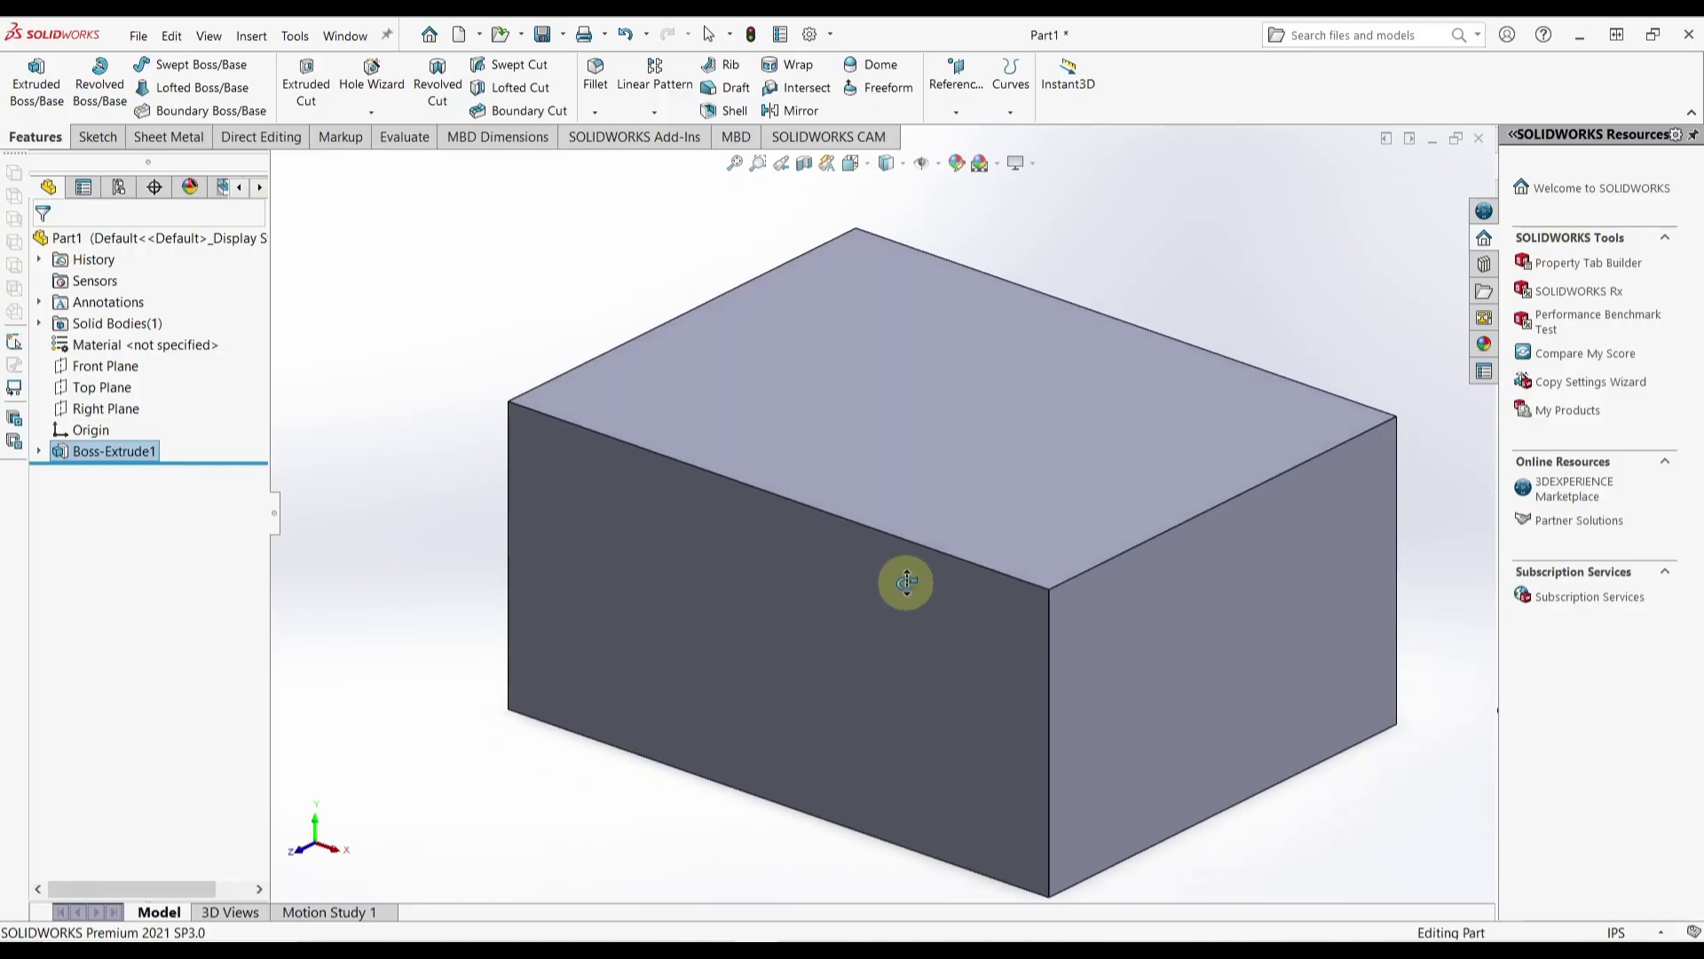
key("alt+Tab")
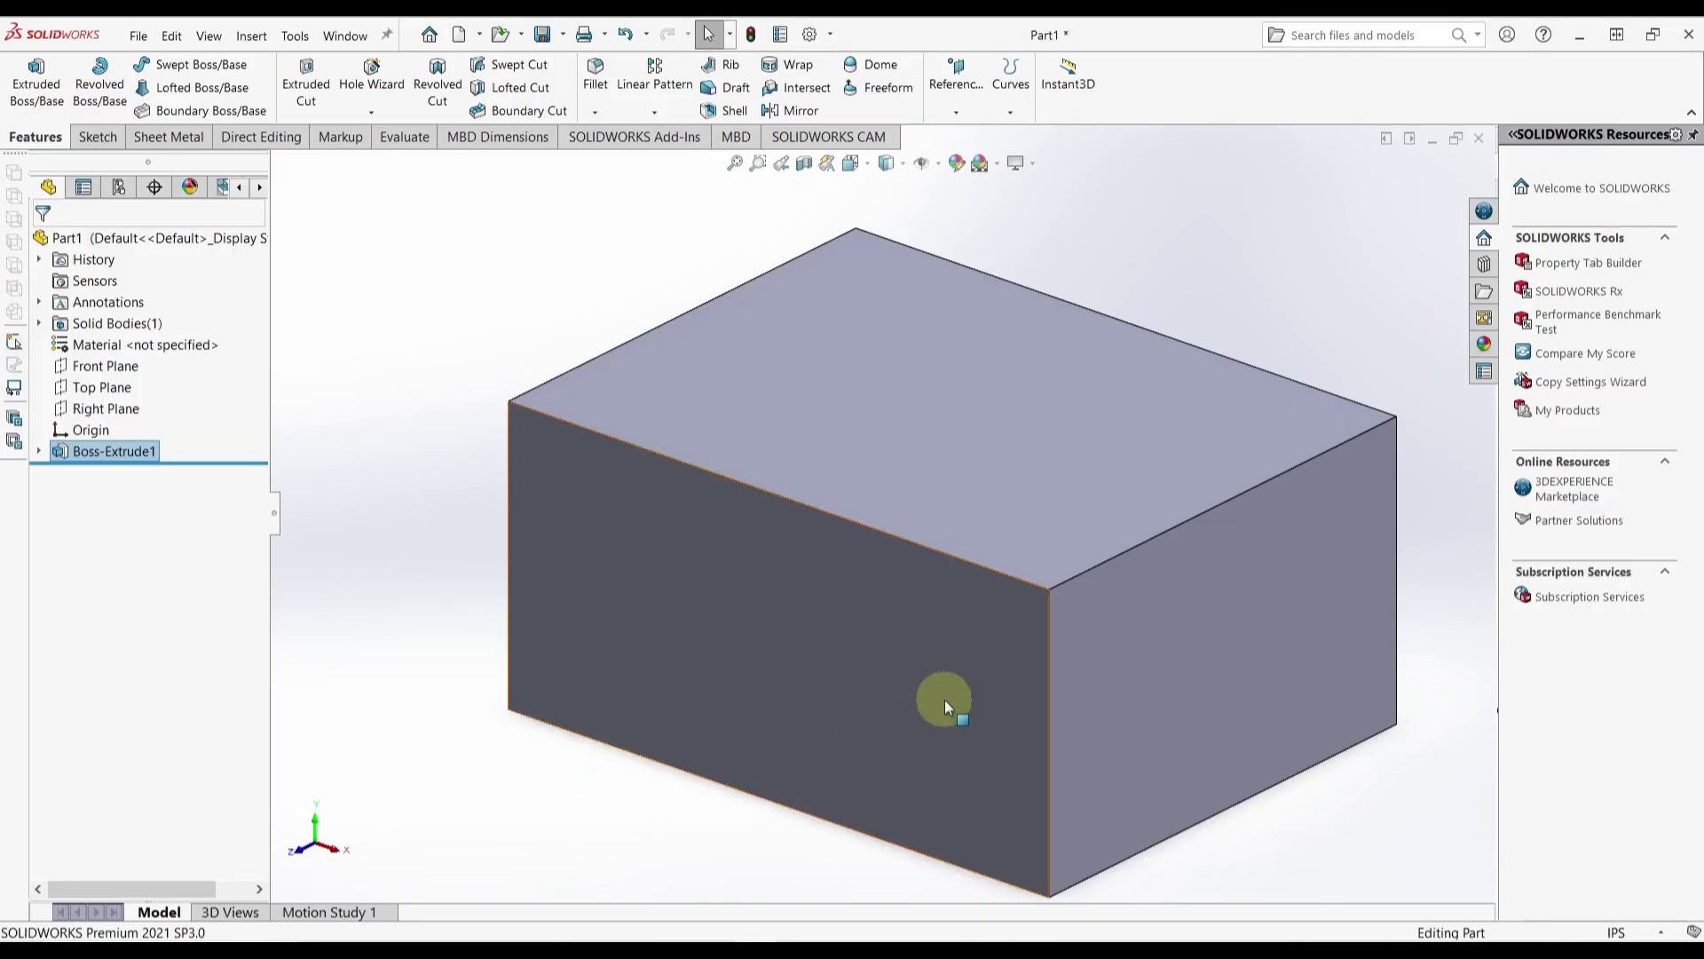
left_click(814, 746)
left_click(893, 696)
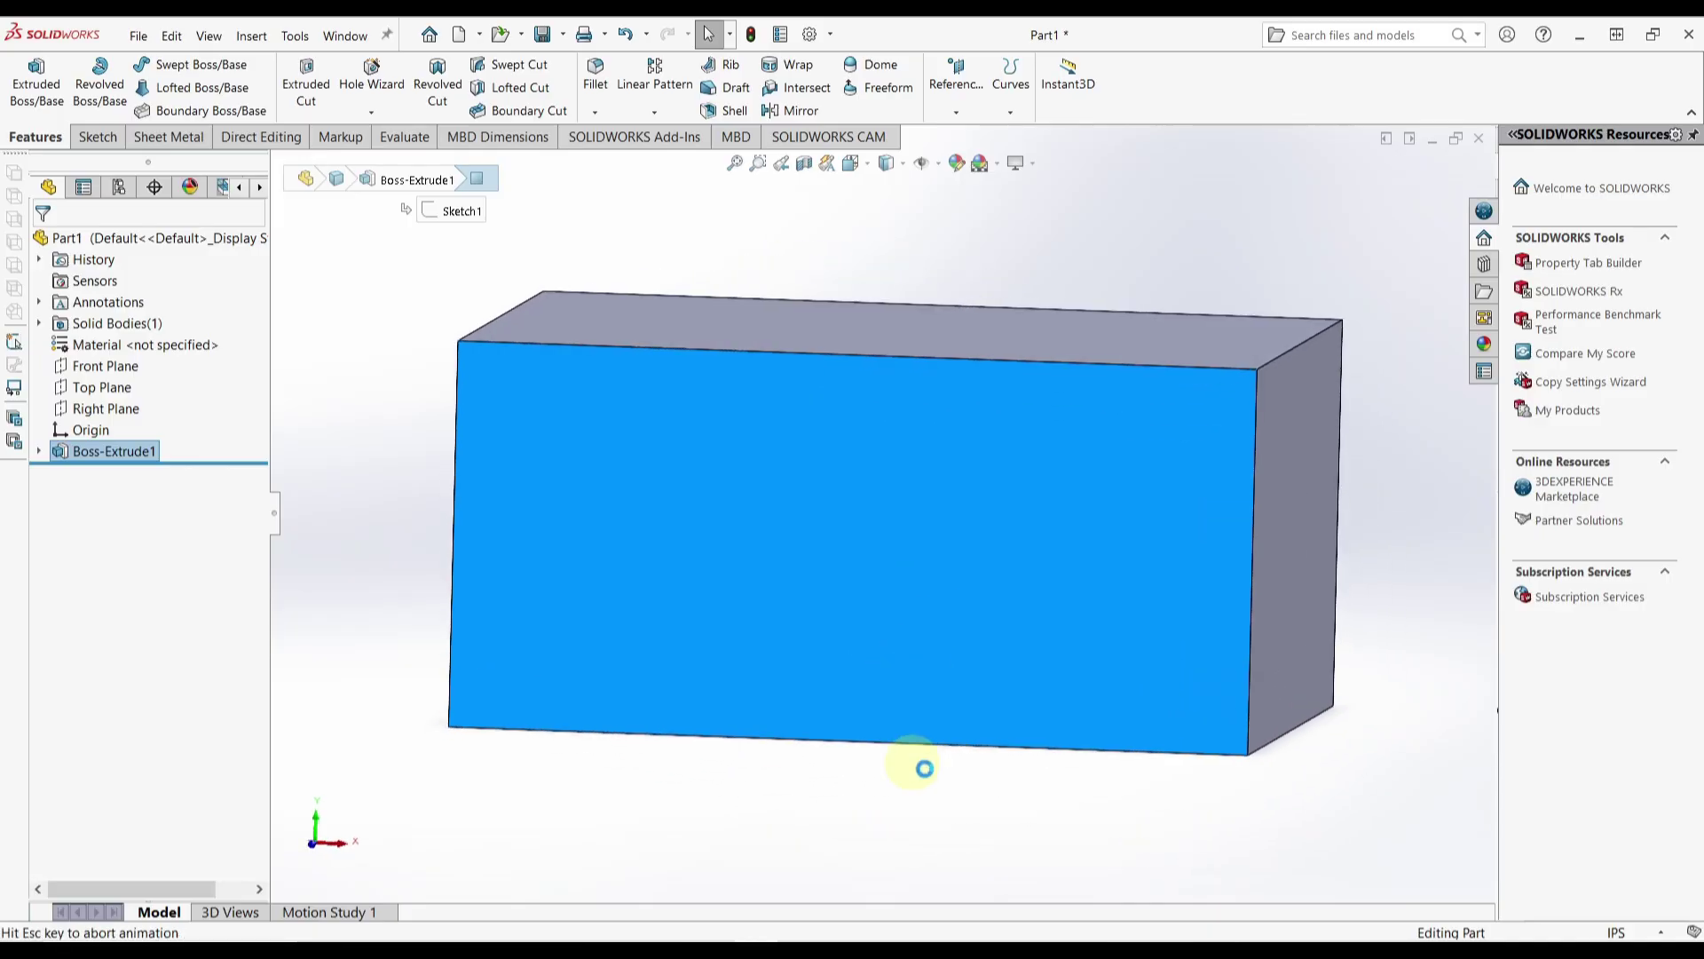
left_click(182, 87)
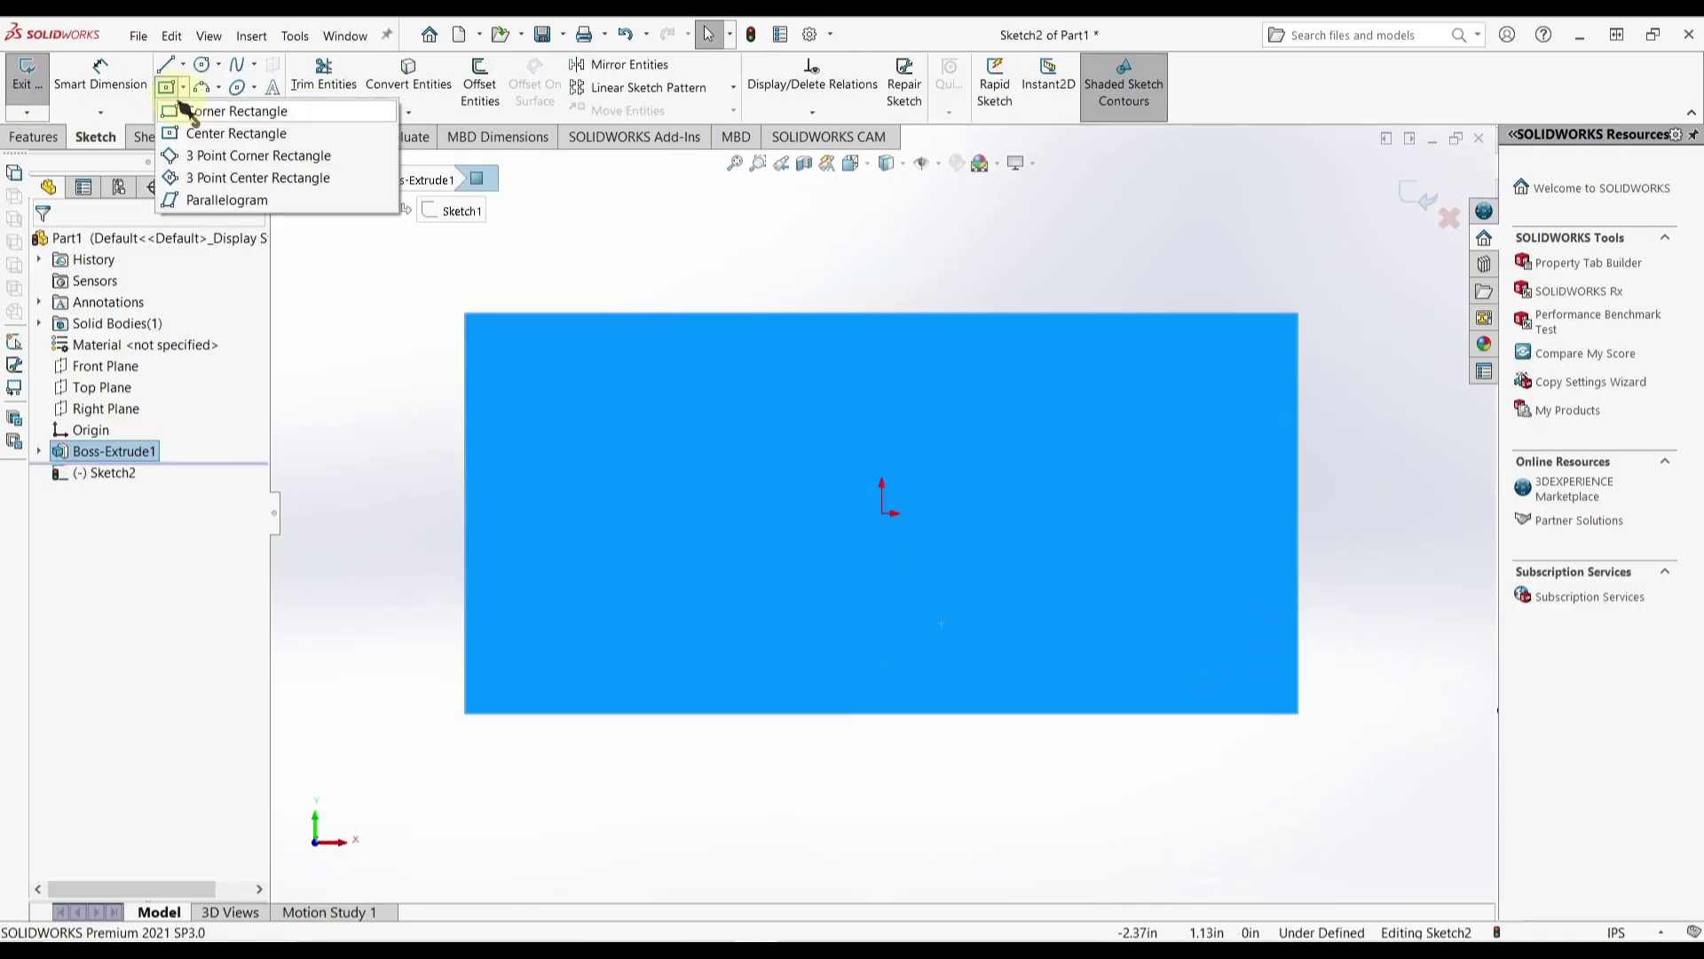
left_click(209, 116)
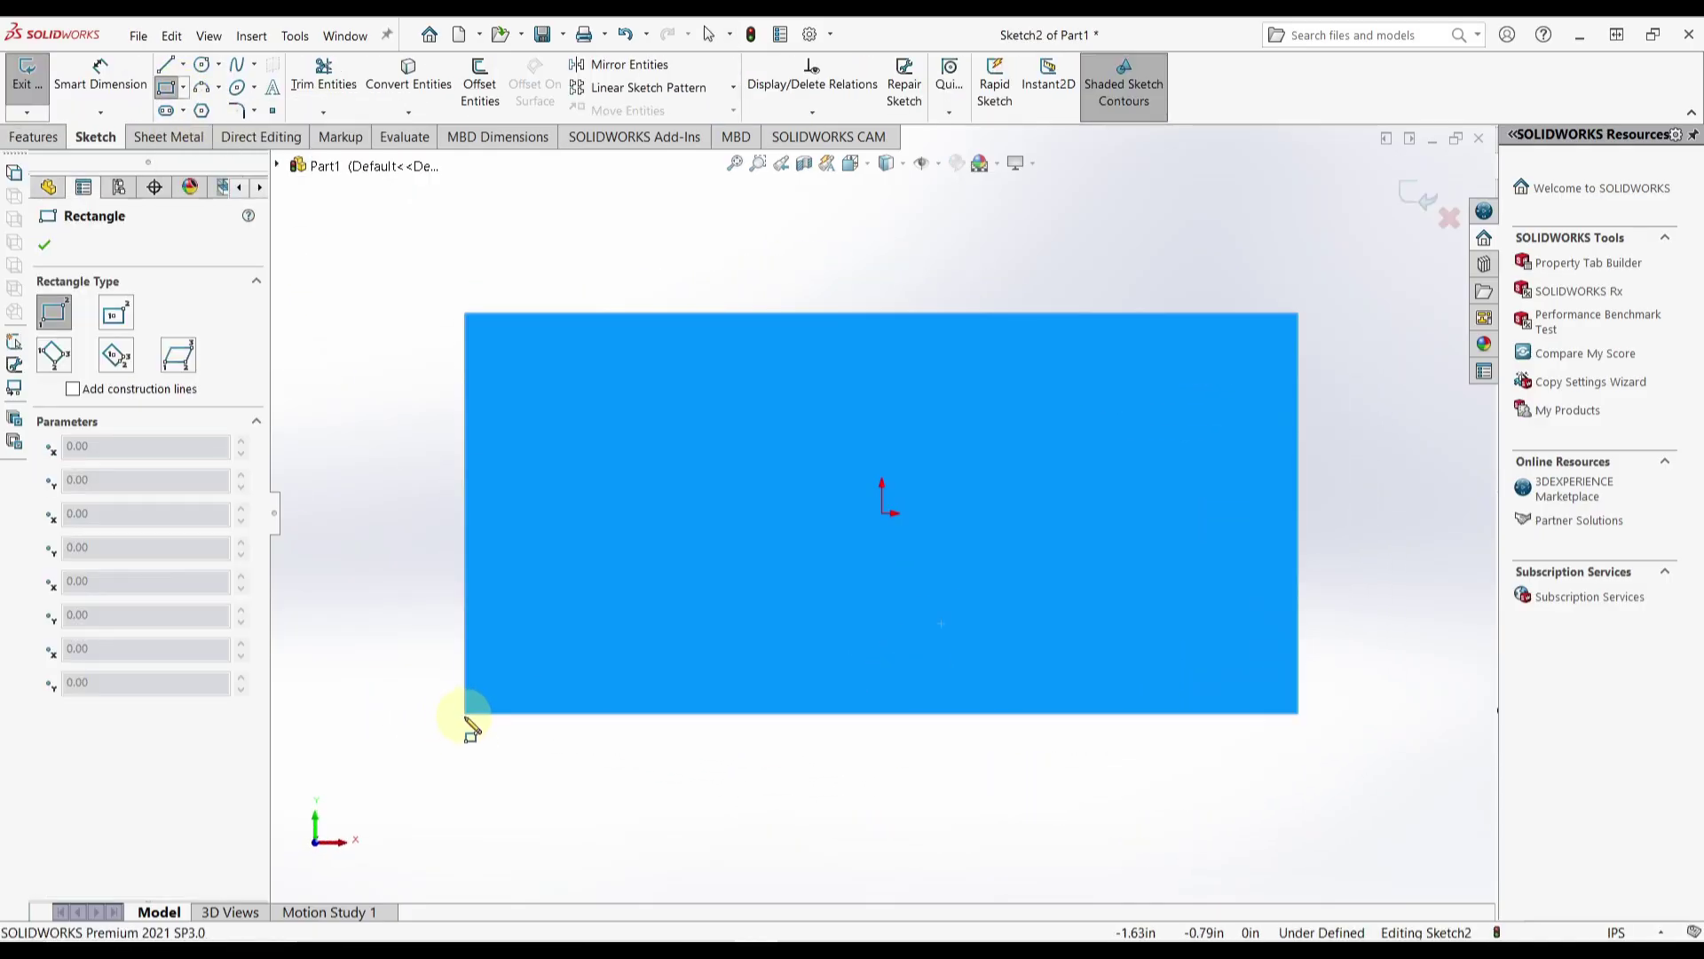
left_click(465, 713)
left_click(722, 667)
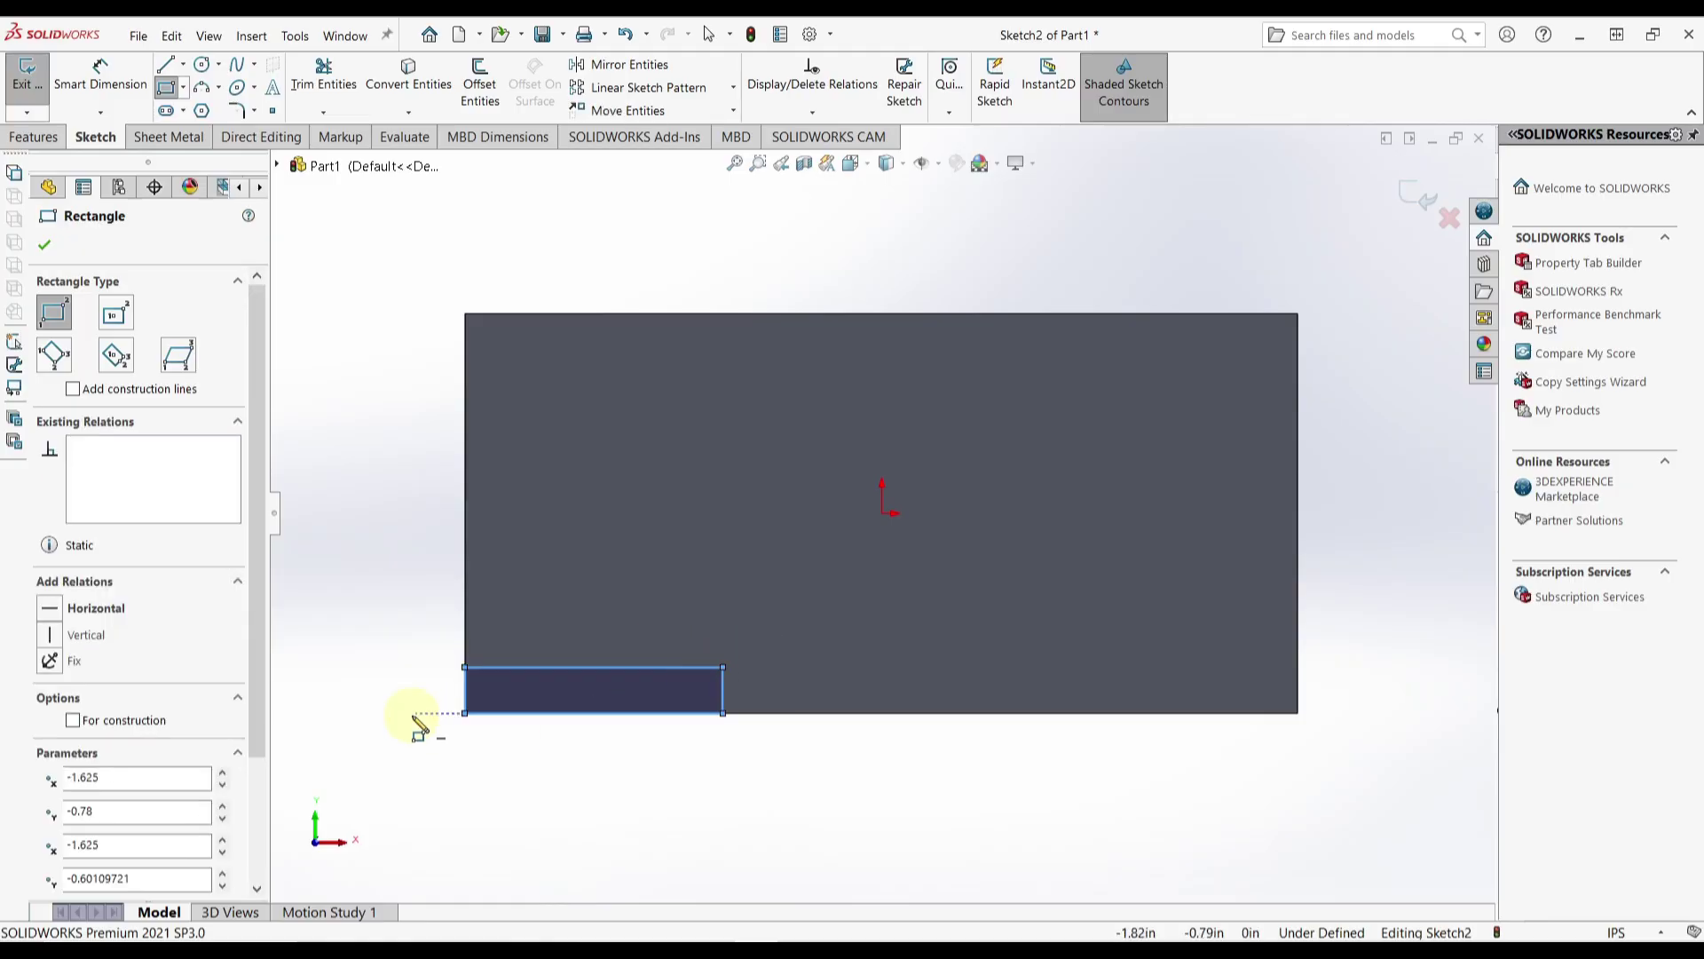
Step: Dimension the lower-left corner rectangle with a height of 0.19 in and a width of 1.25 in
right_click_drag(381, 702, 395, 675)
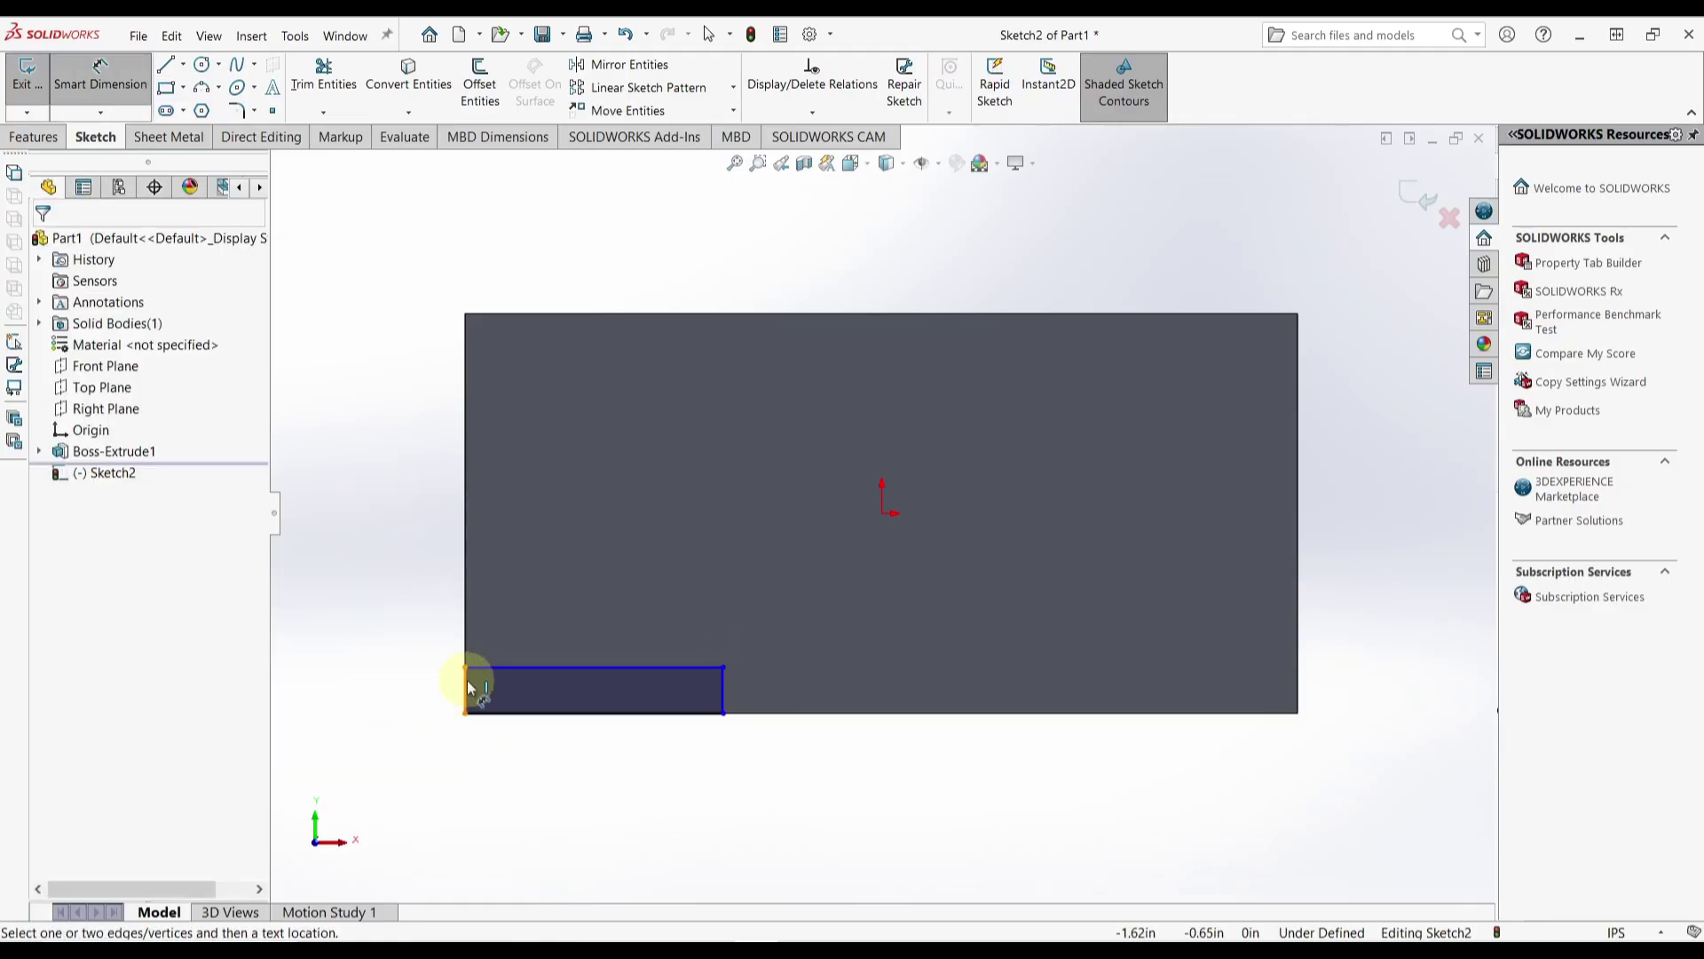
left_click(465, 685)
left_click(410, 704)
type("0.19")
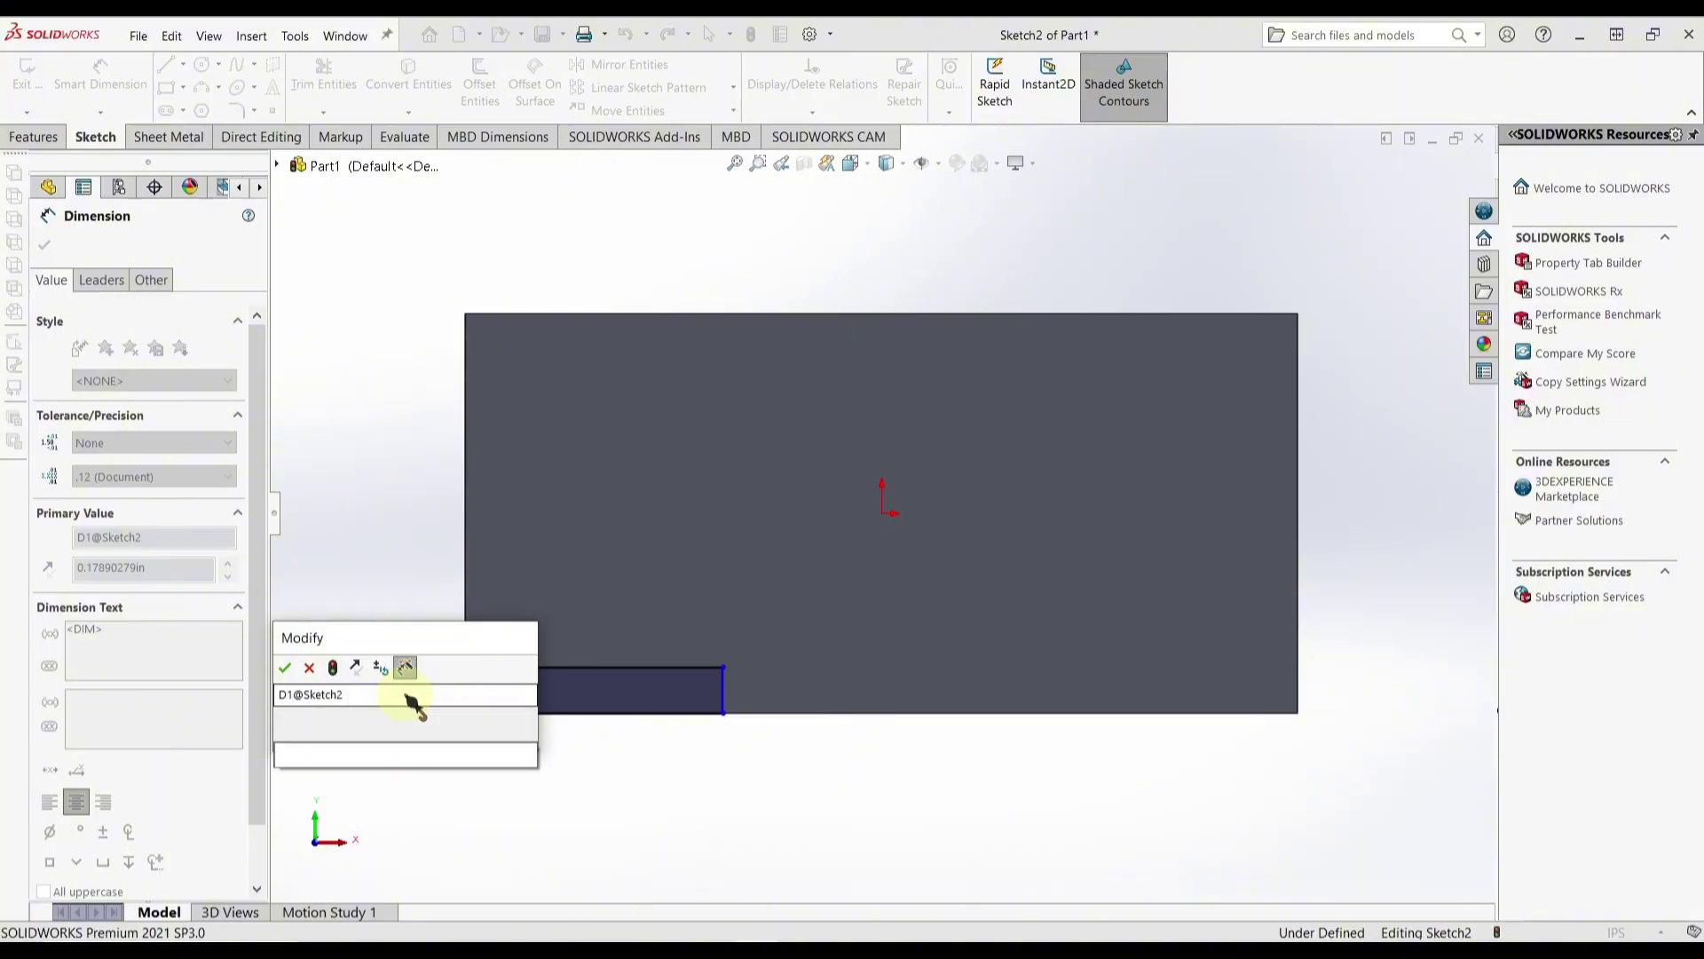
key("Return")
left_click(612, 713)
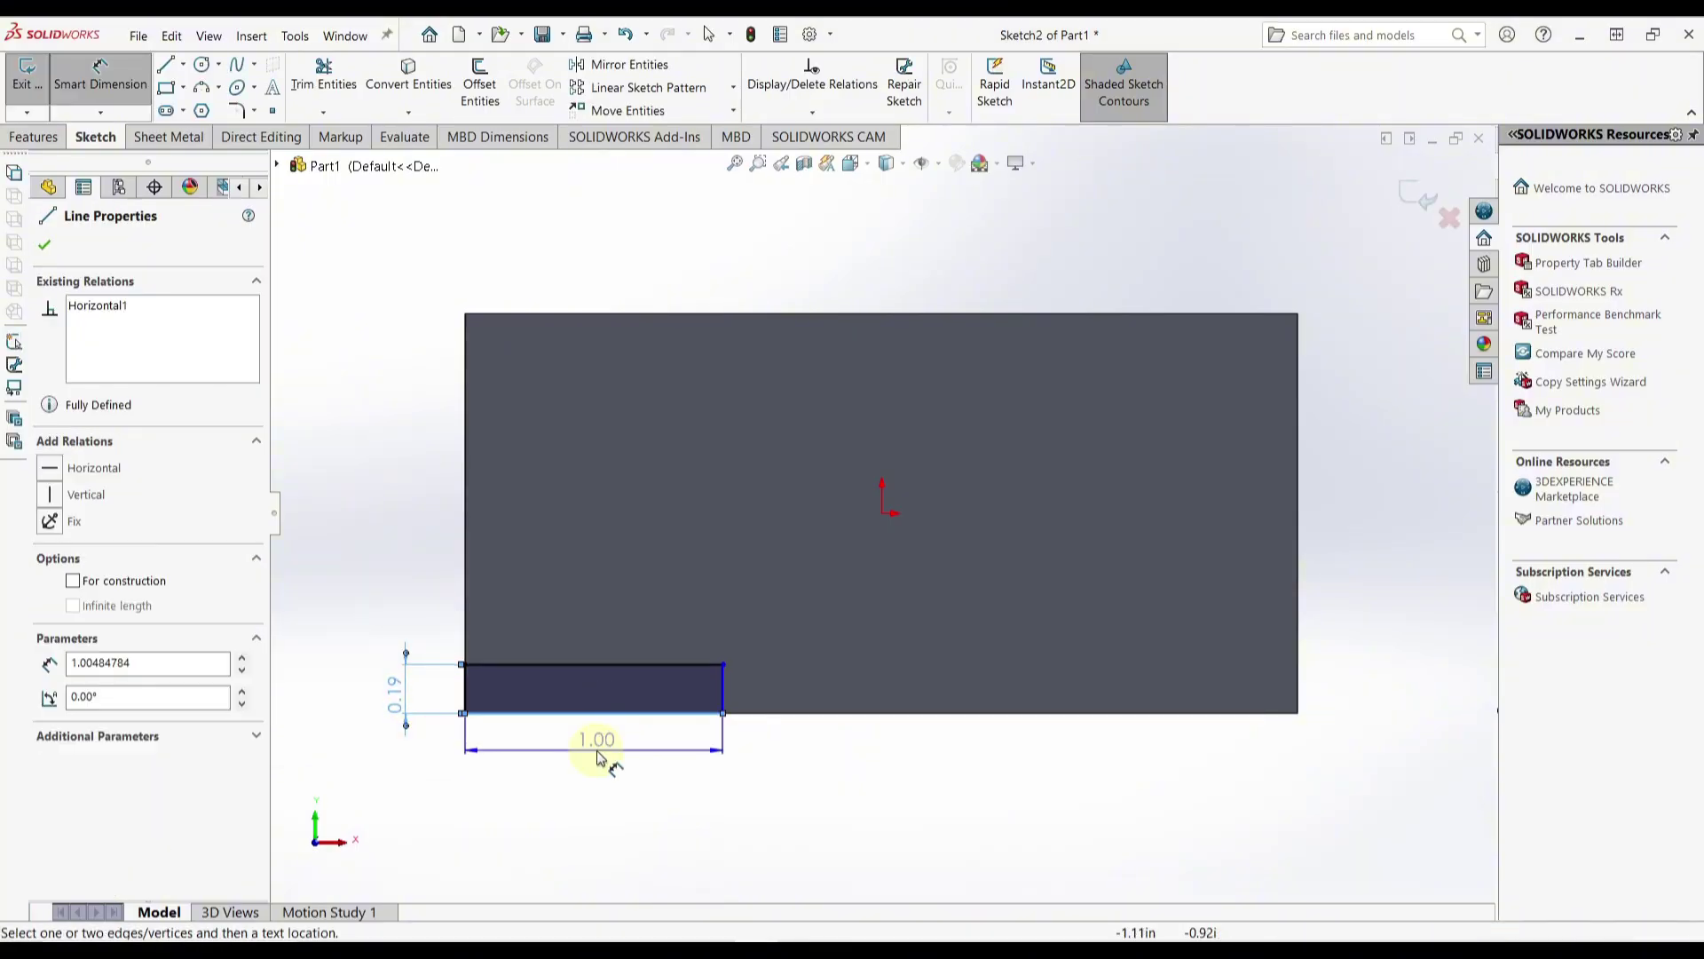
left_click(604, 763)
type("1.25")
key("Return")
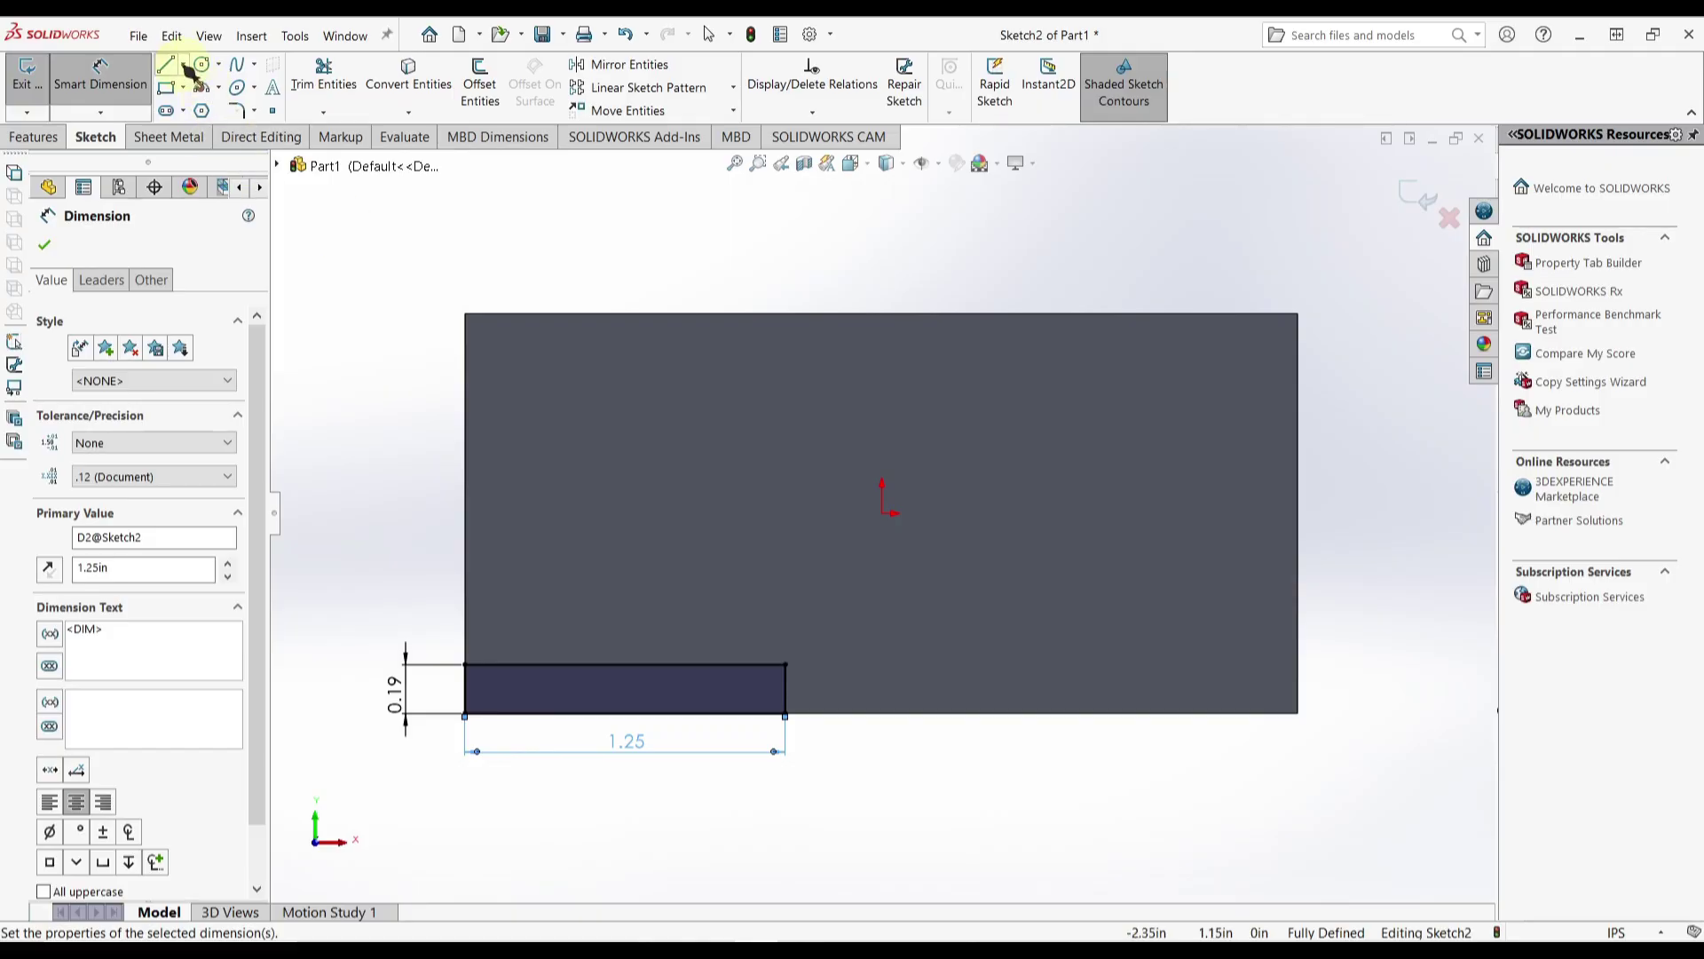
Step: Sketch a vertical construction centerline from the origin down past the block's lower edge
left_click(195, 110)
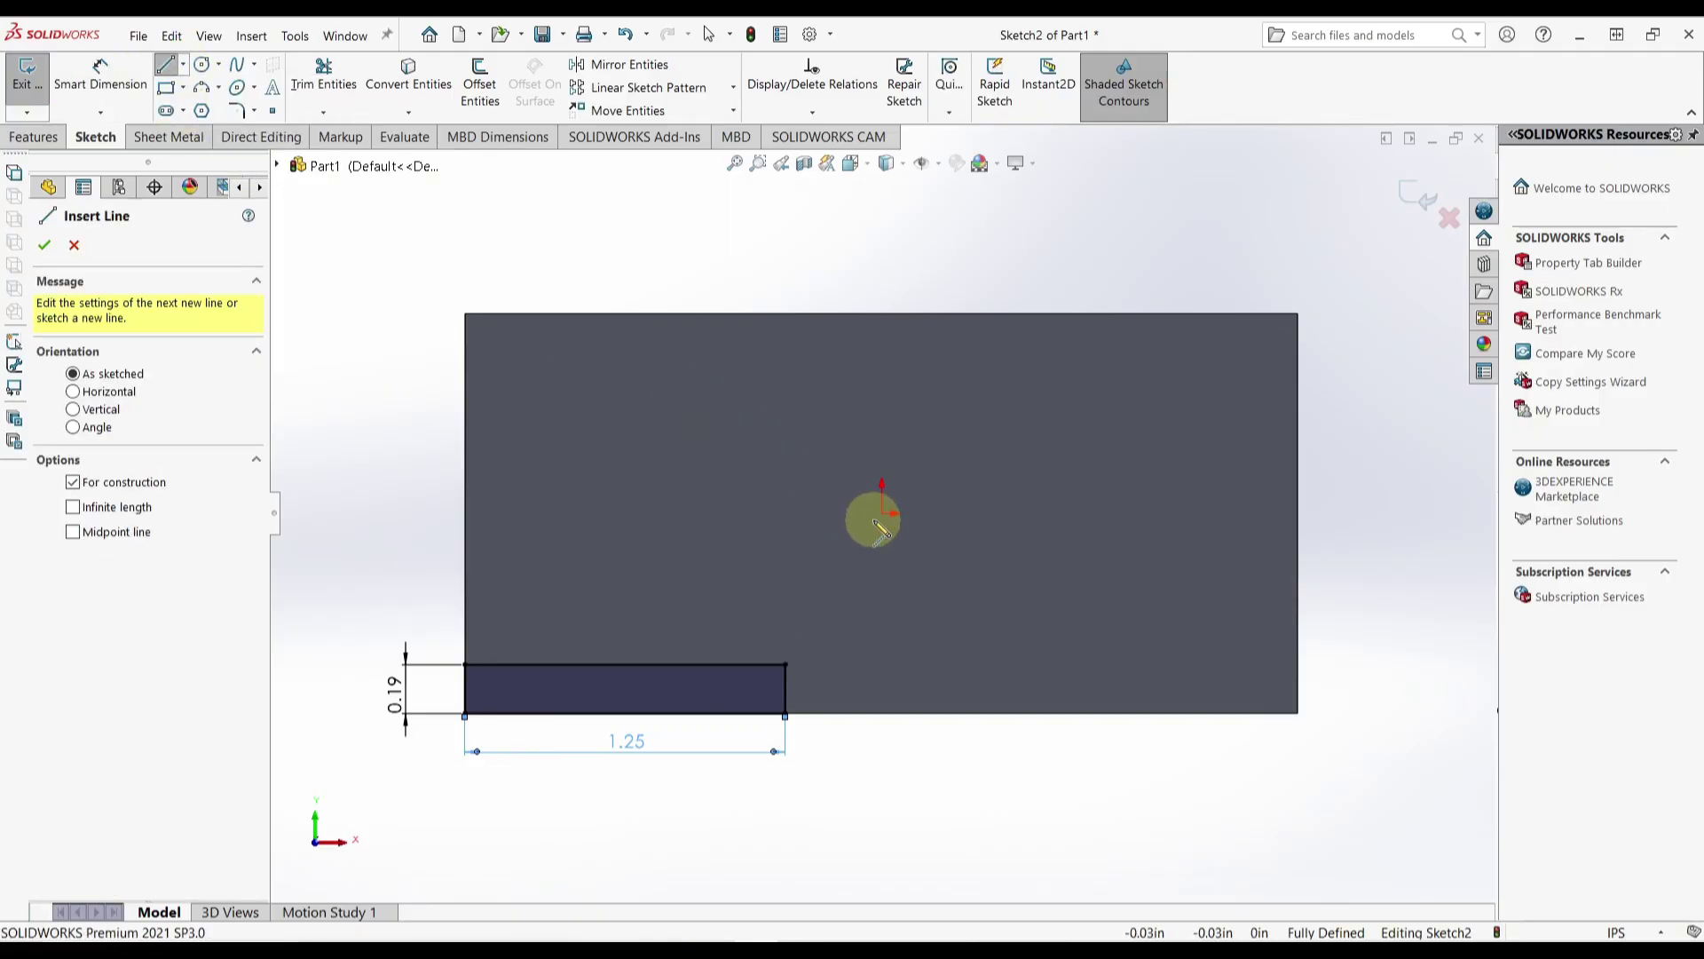
left_click(882, 512)
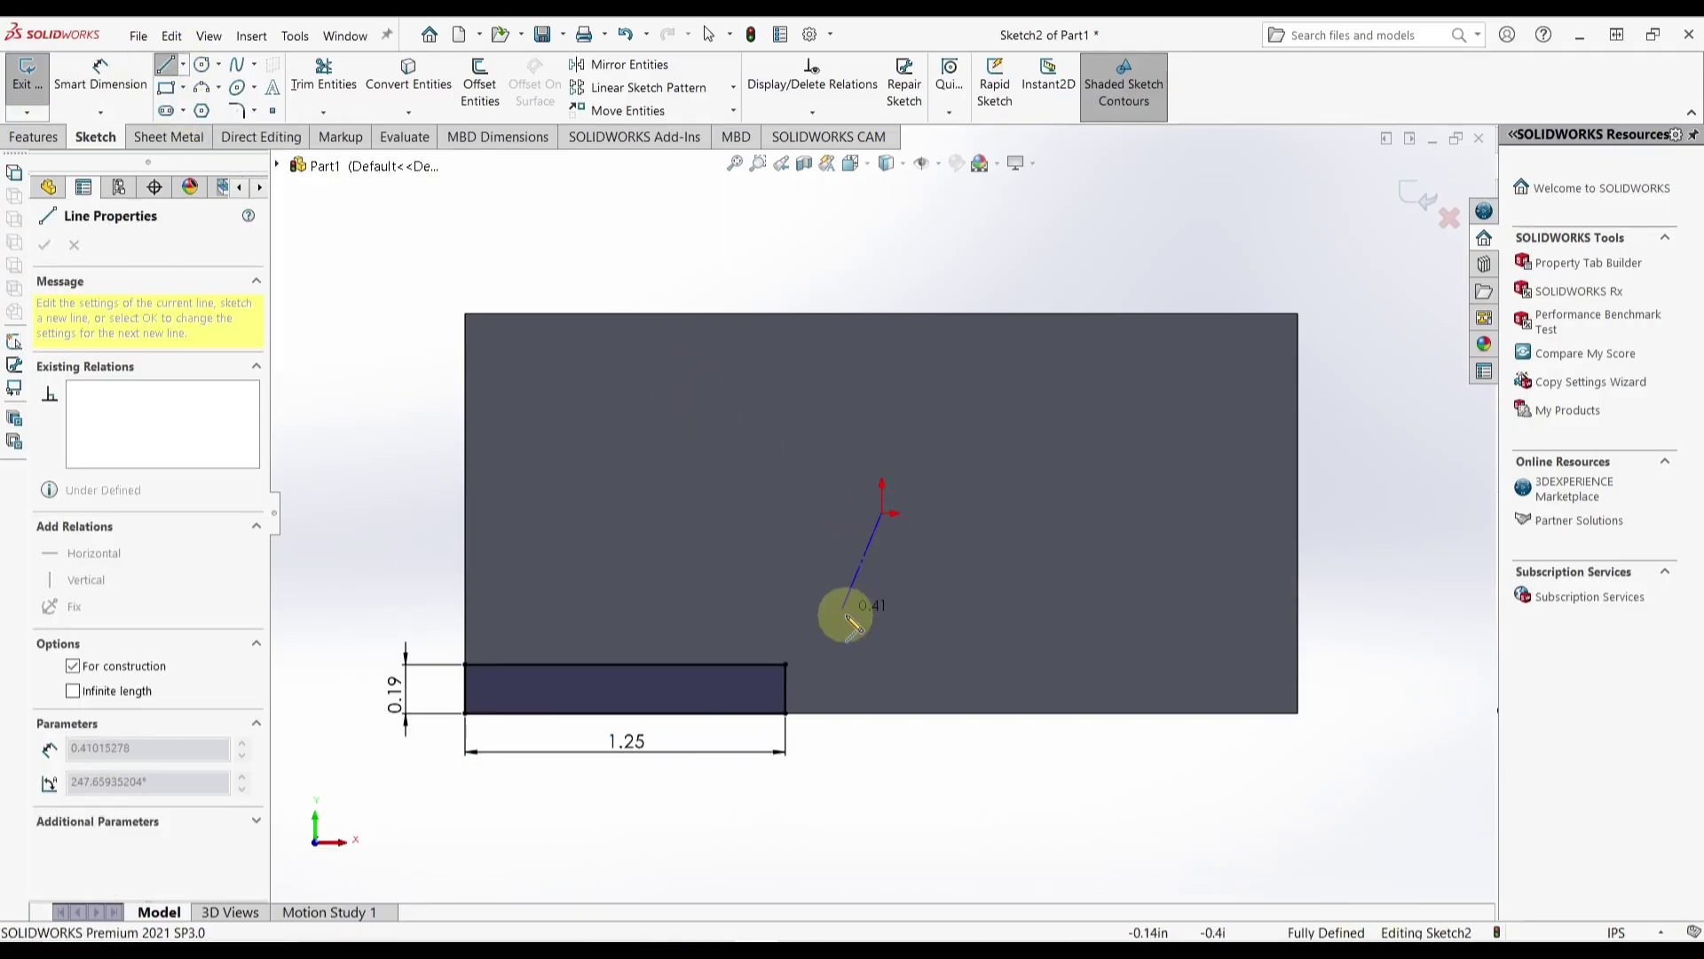
left_click(882, 746)
key("Escape")
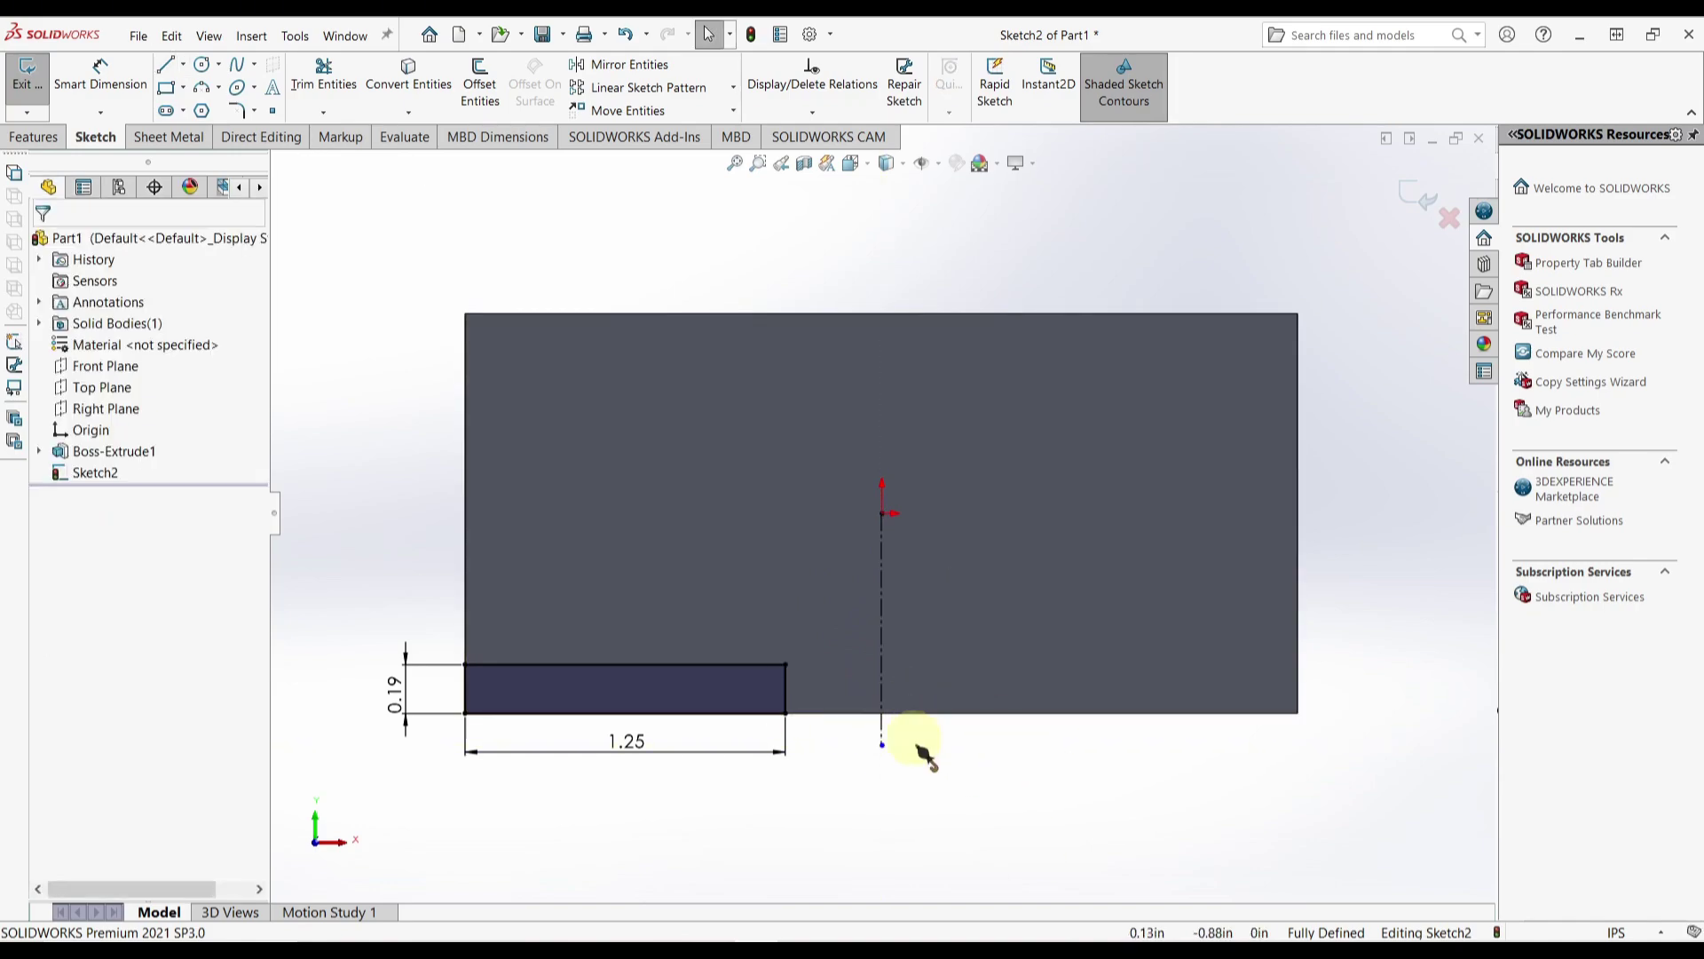
Step: Mirror the rectangle's four lines about the vertical centerline, keeping the original
left_click(627, 65)
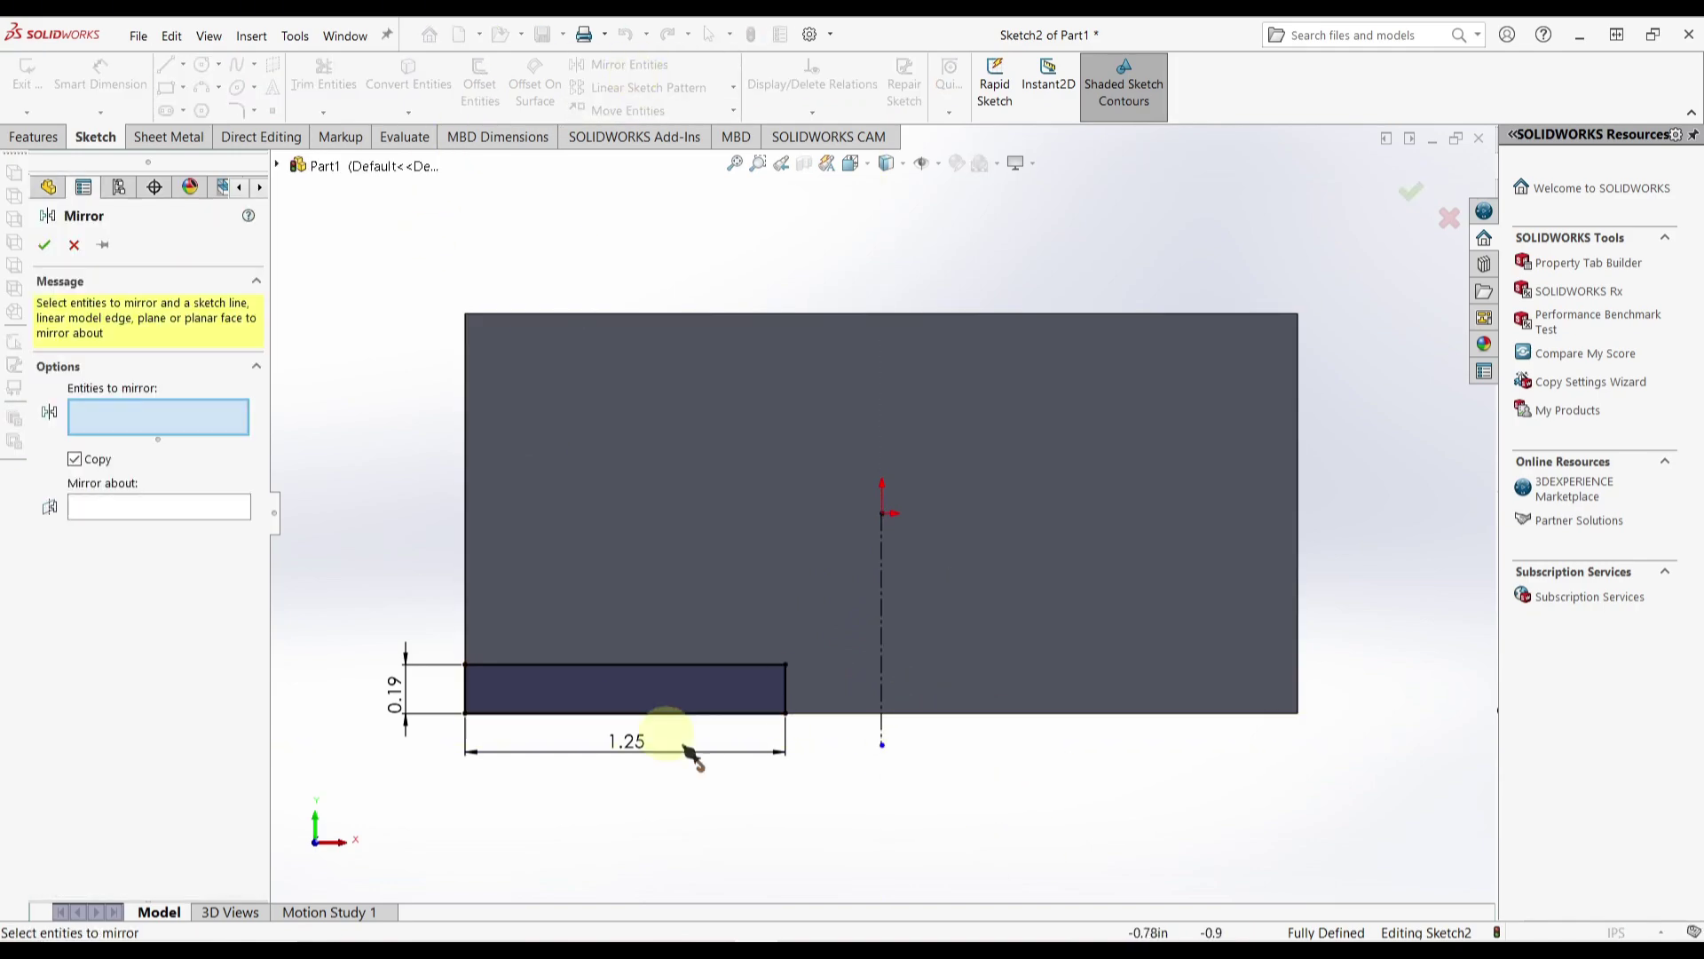
left_click(666, 696)
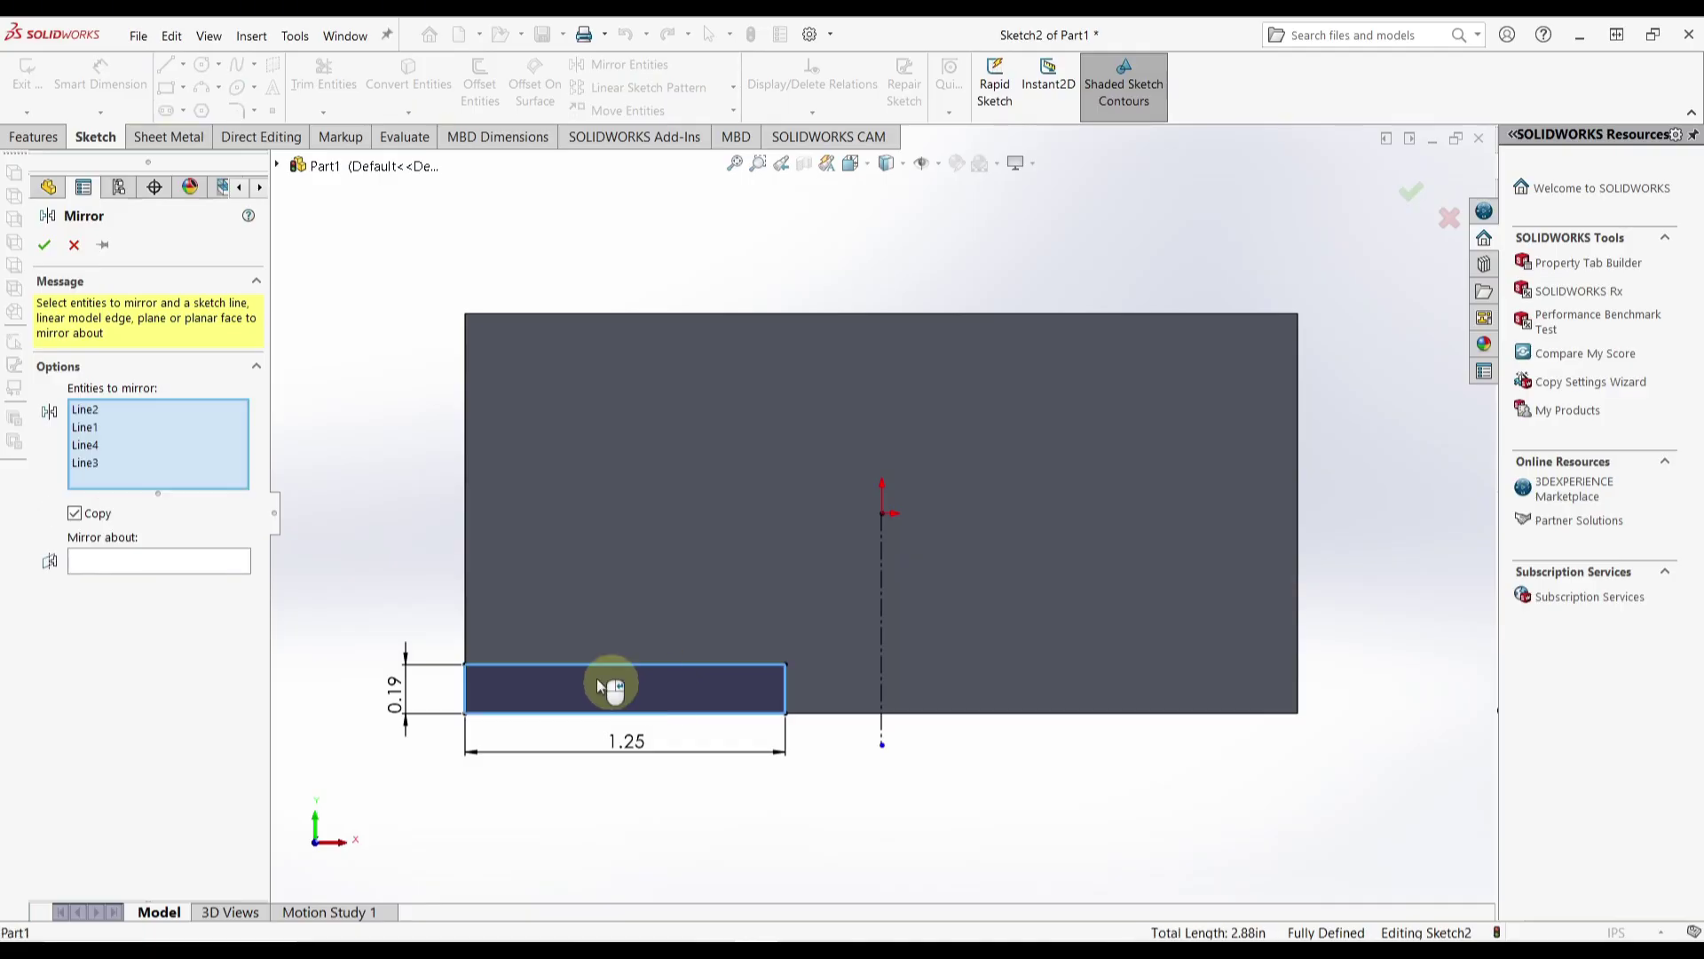
left_click(165, 562)
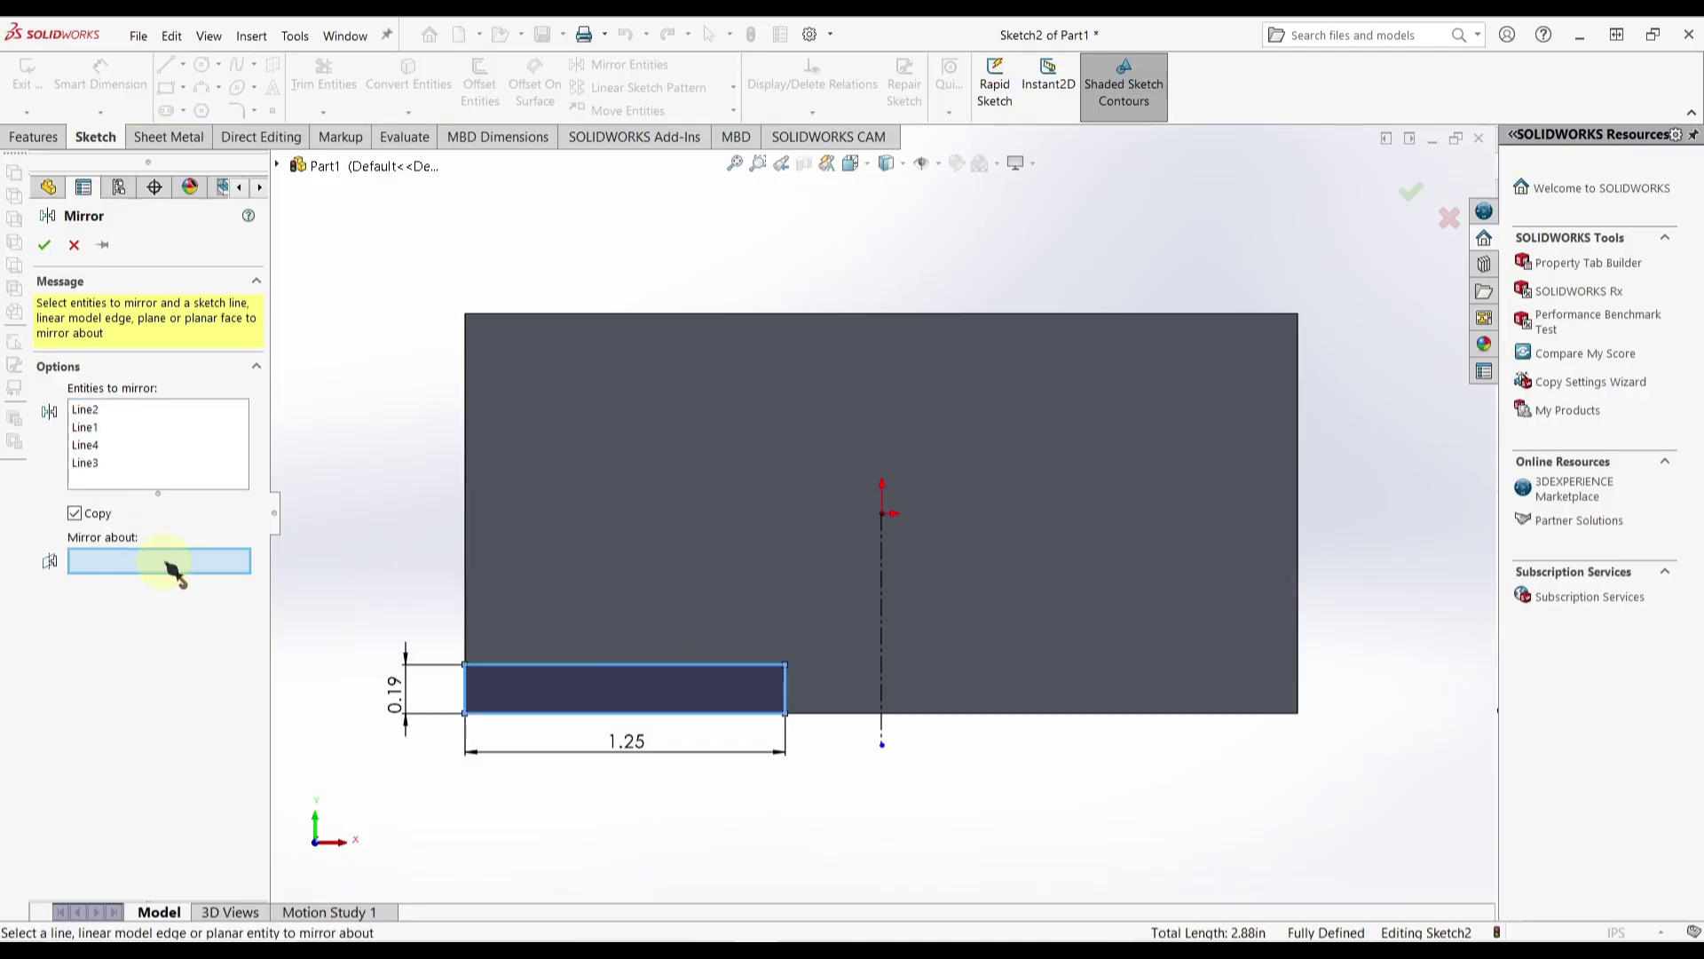
left_click(878, 582)
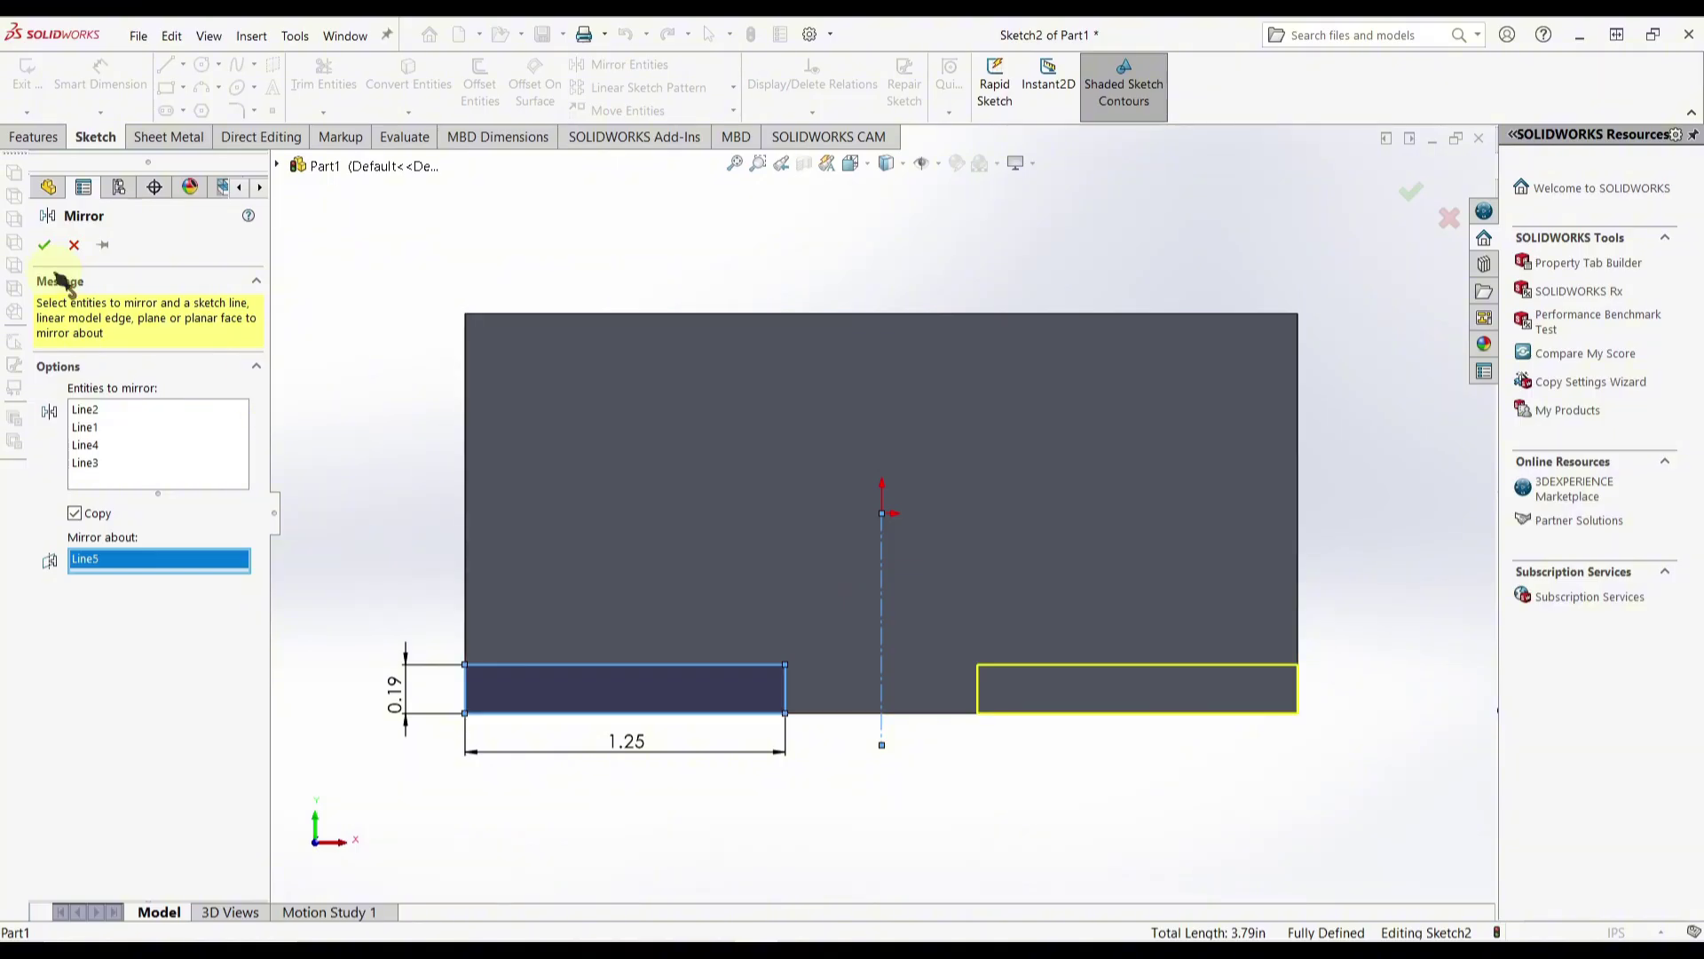
left_click(45, 246)
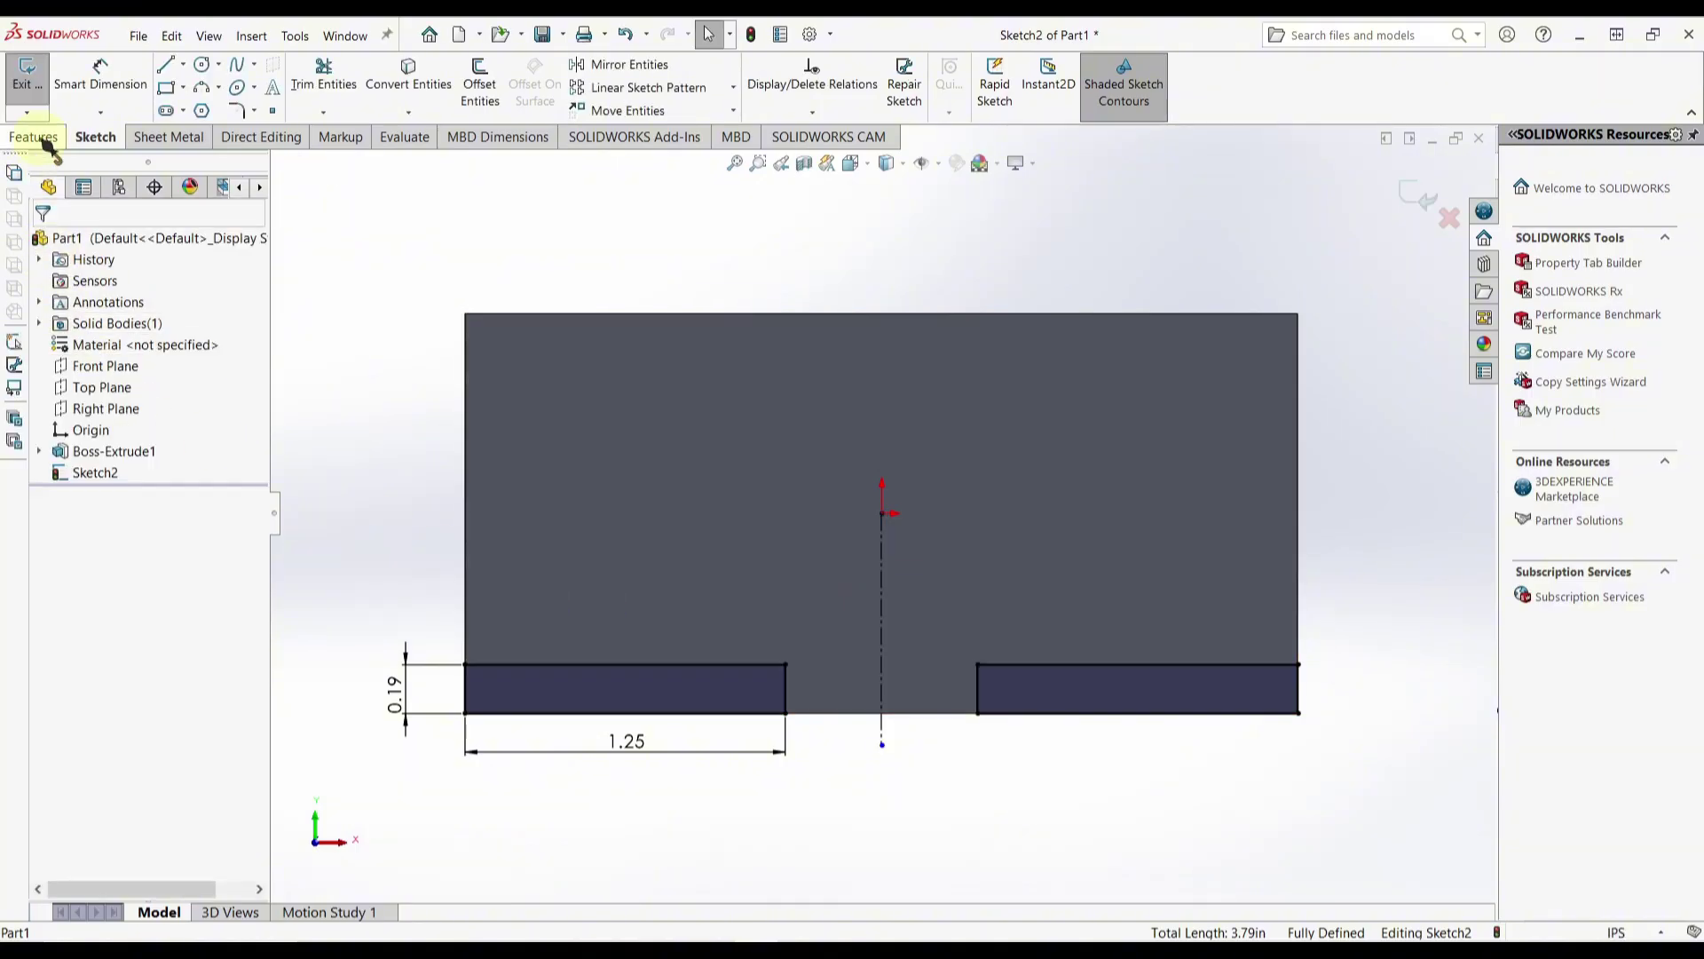
Step: Cut both lower corner rectangles through the block with an Extruded Cut using the Up To Next end condition
left_click(33, 136)
left_click(292, 78)
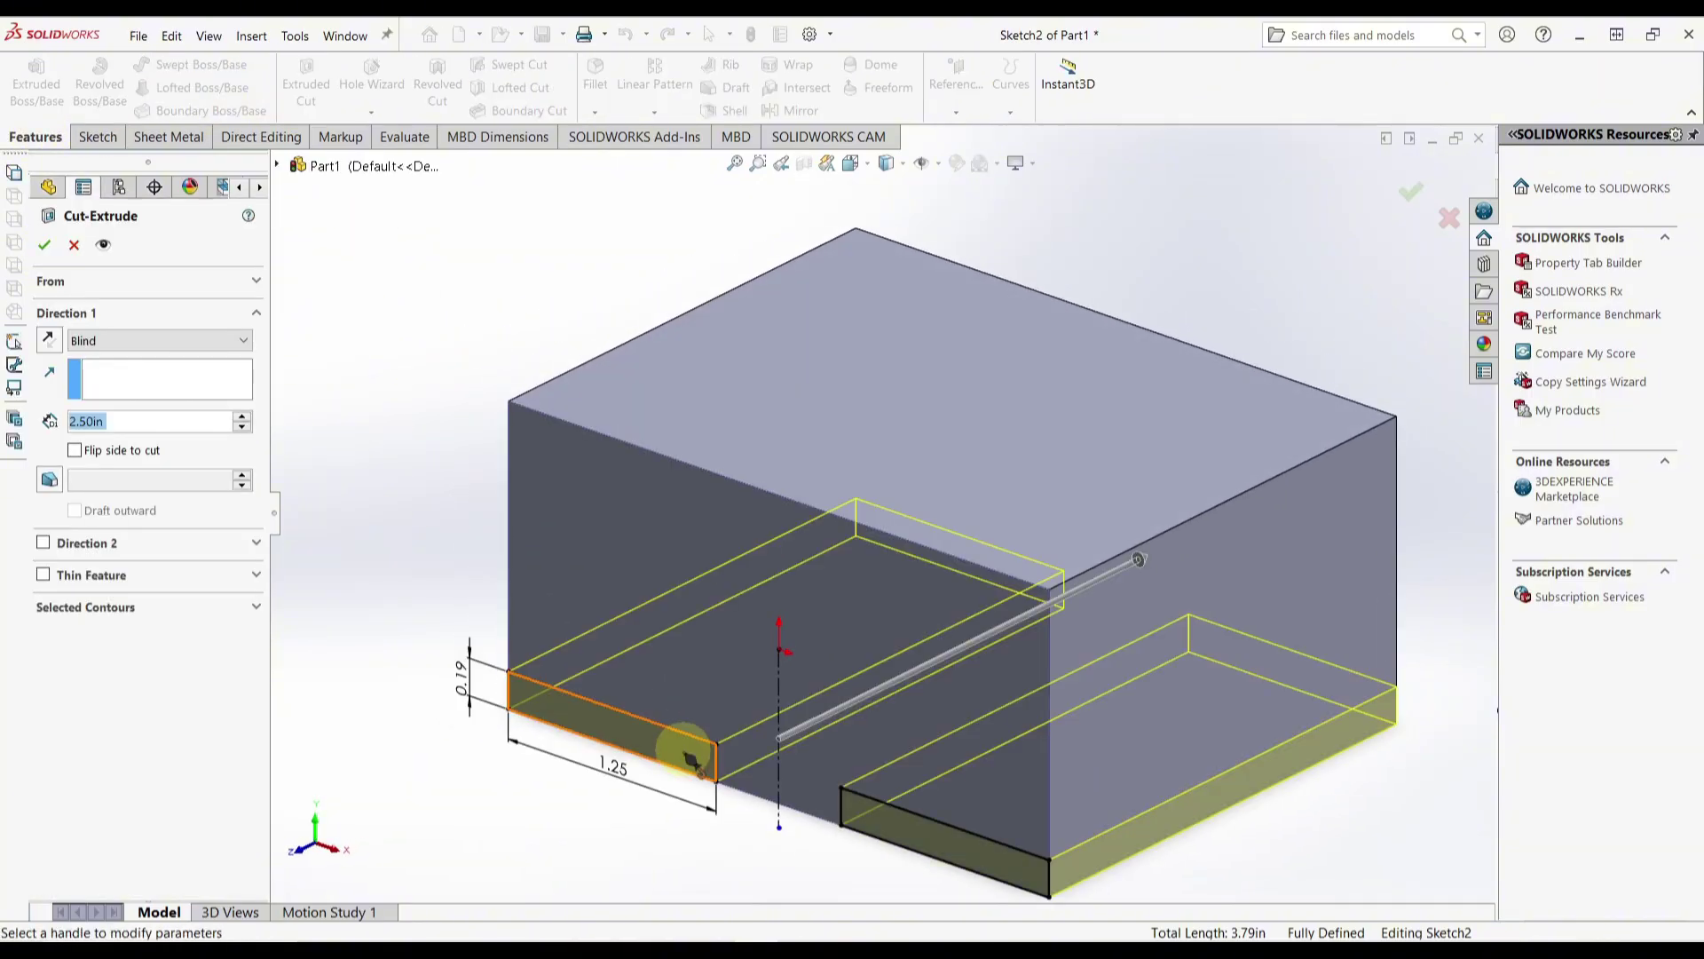
left_click(130, 346)
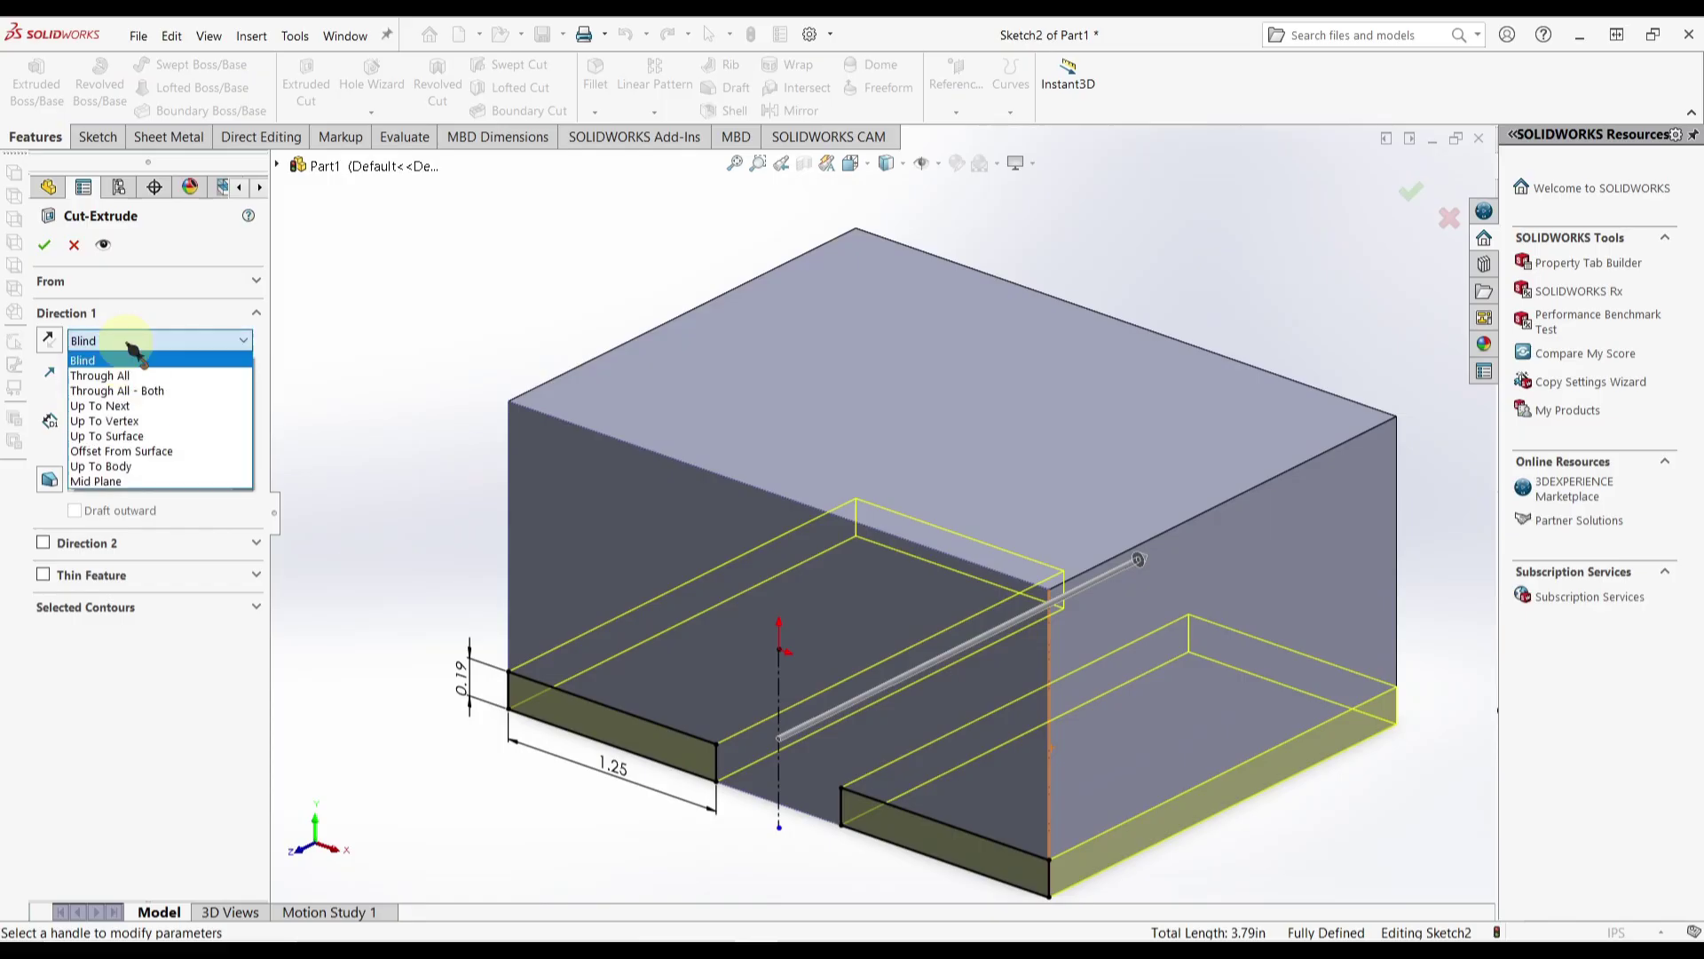
left_click(107, 396)
scroll(807, 690, "down", 1)
mouse_move(807, 690)
middle_mouse_down()
mouse_move(589, 666)
mouse_move(812, 691)
middle_mouse_up()
scroll(814, 691, "up", 5)
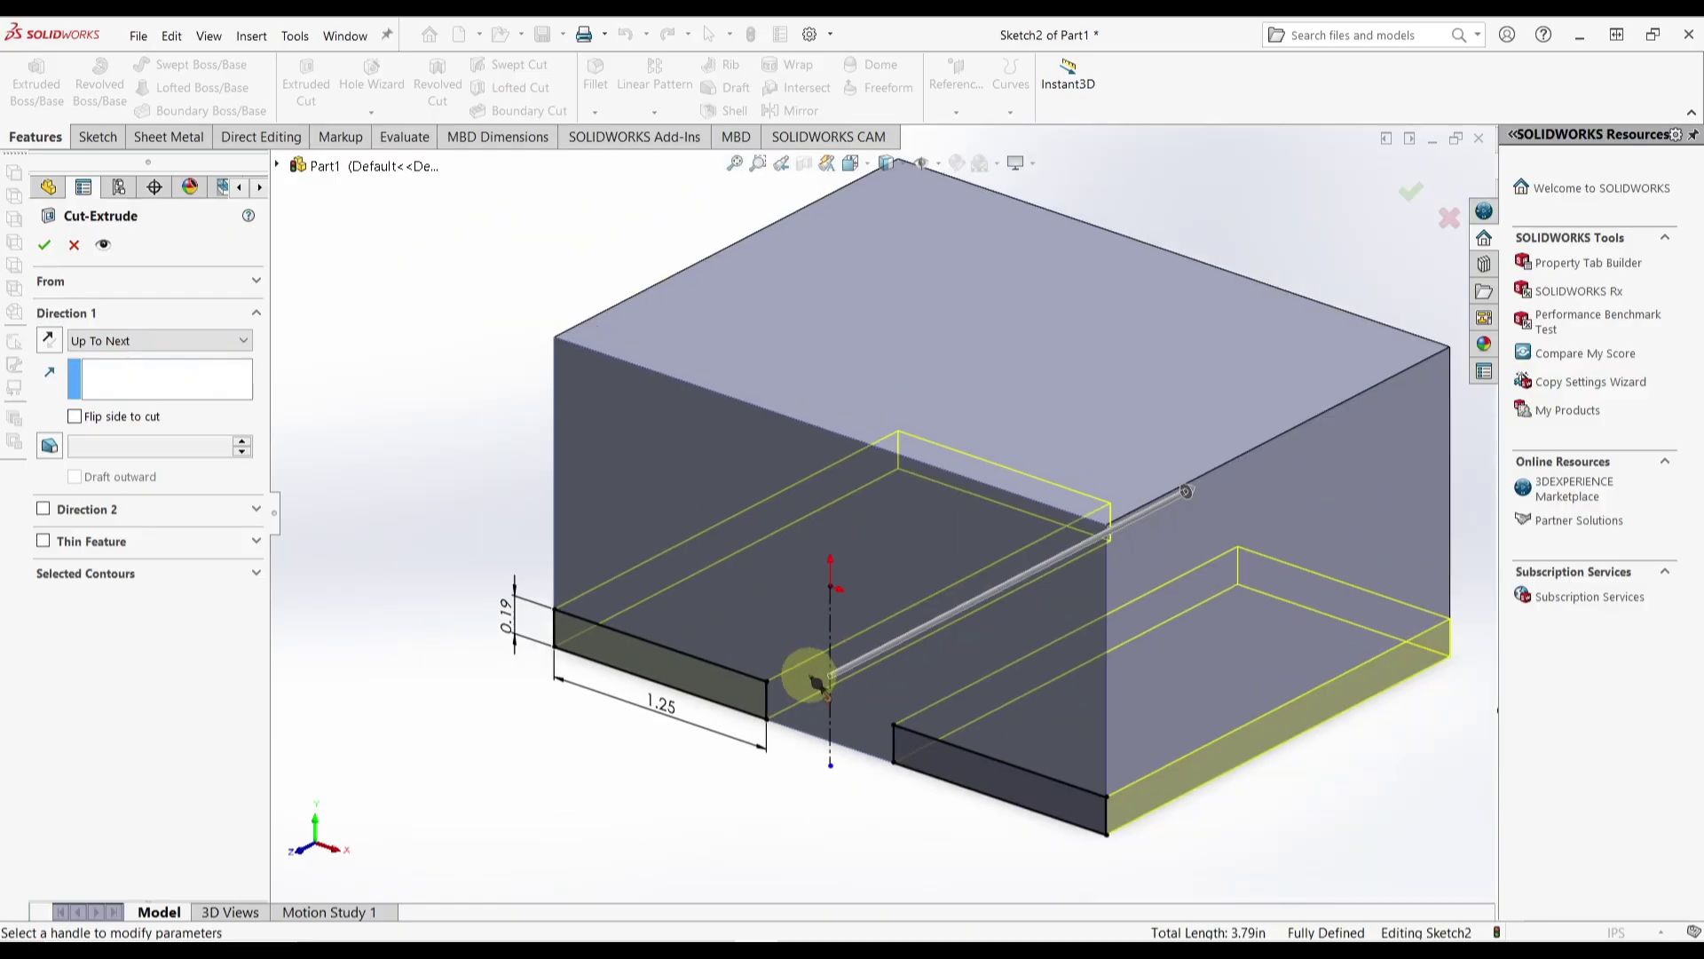
left_click(44, 244)
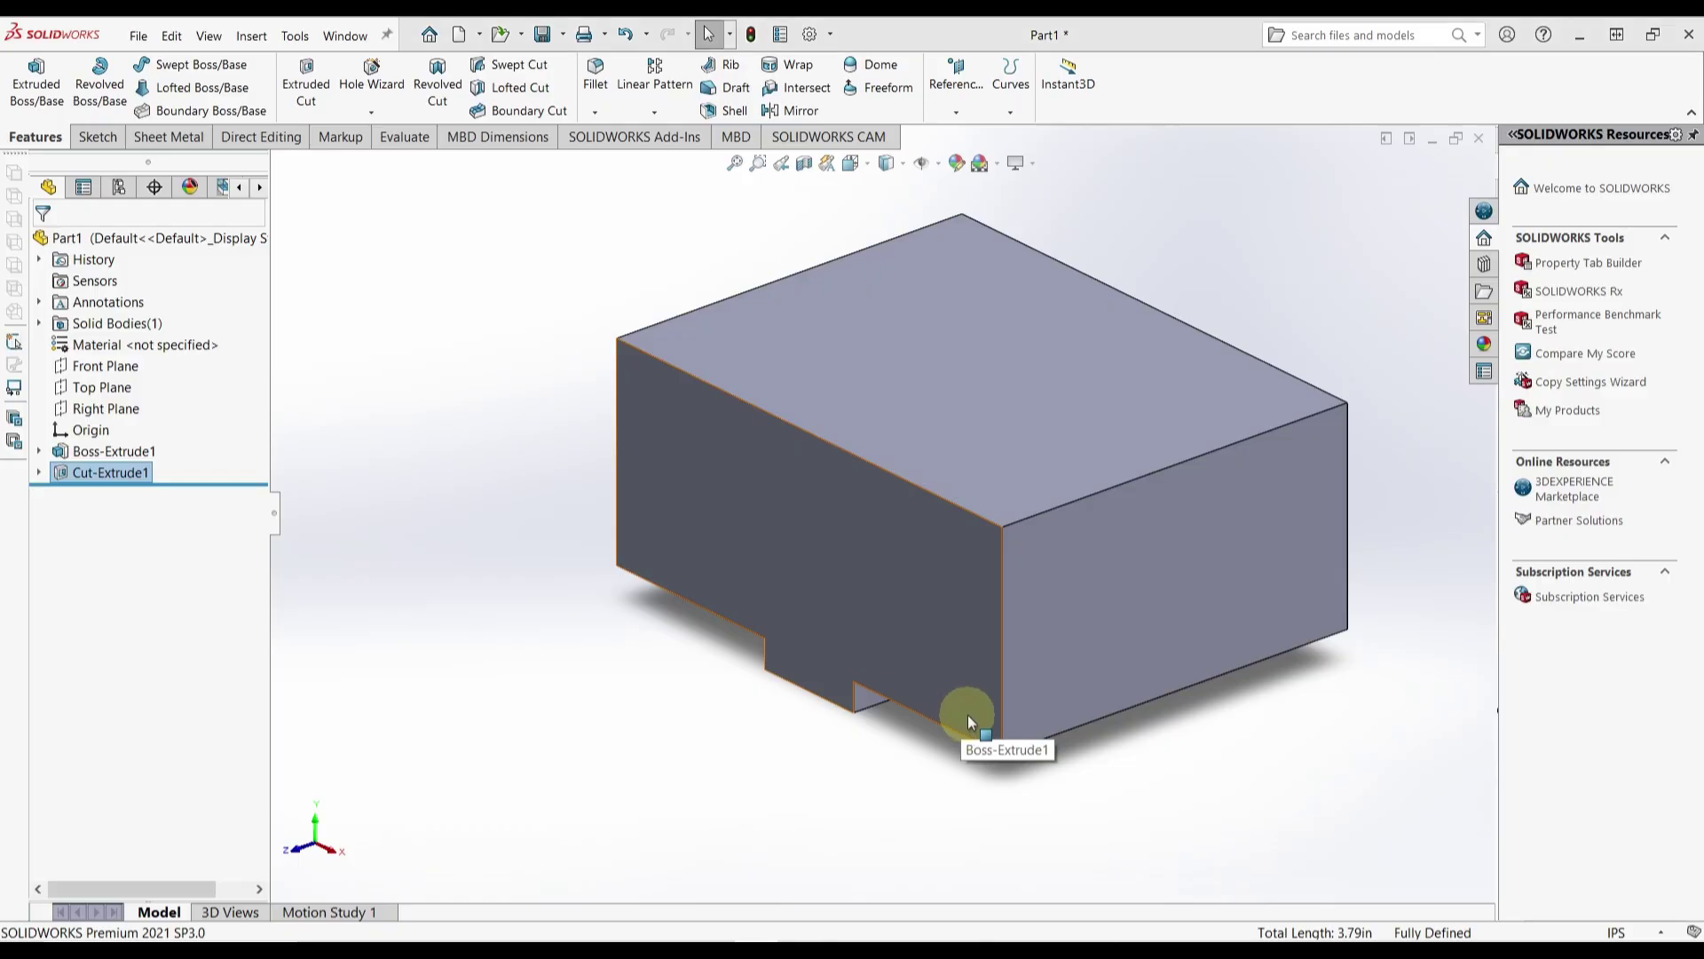
Step: Consult the PDF drawing, then begin a chamfer on the block's rear top edge with a distance of 0.94 in
key("alt+Tab")
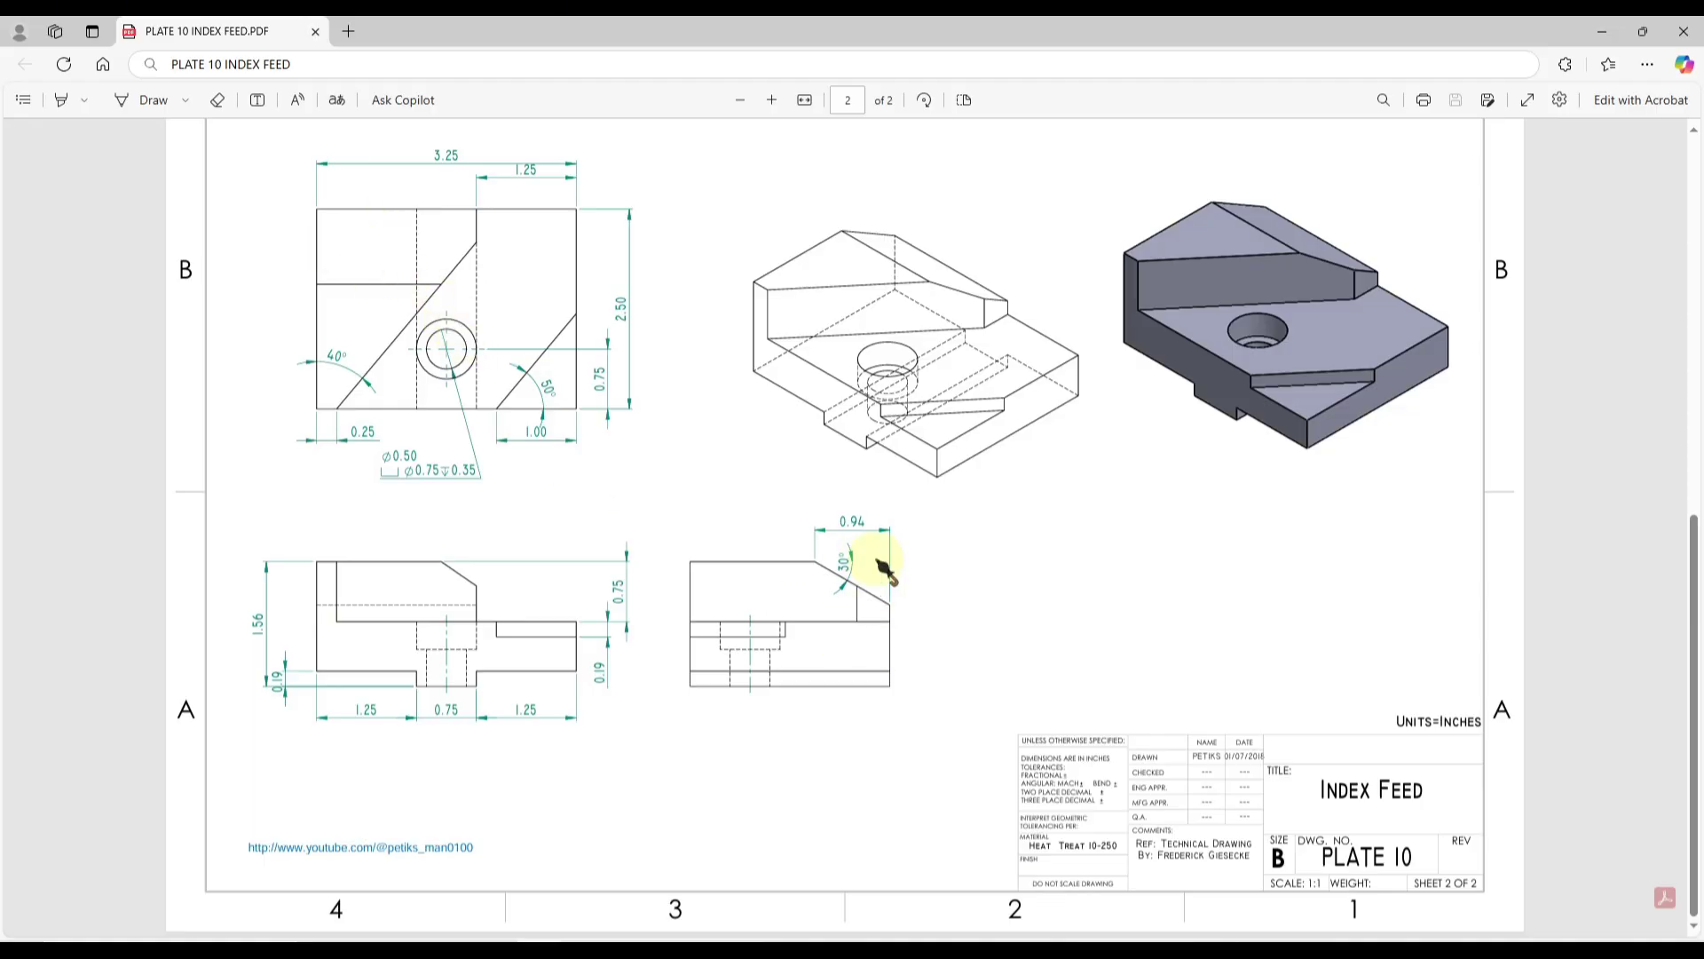
key("alt+Tab")
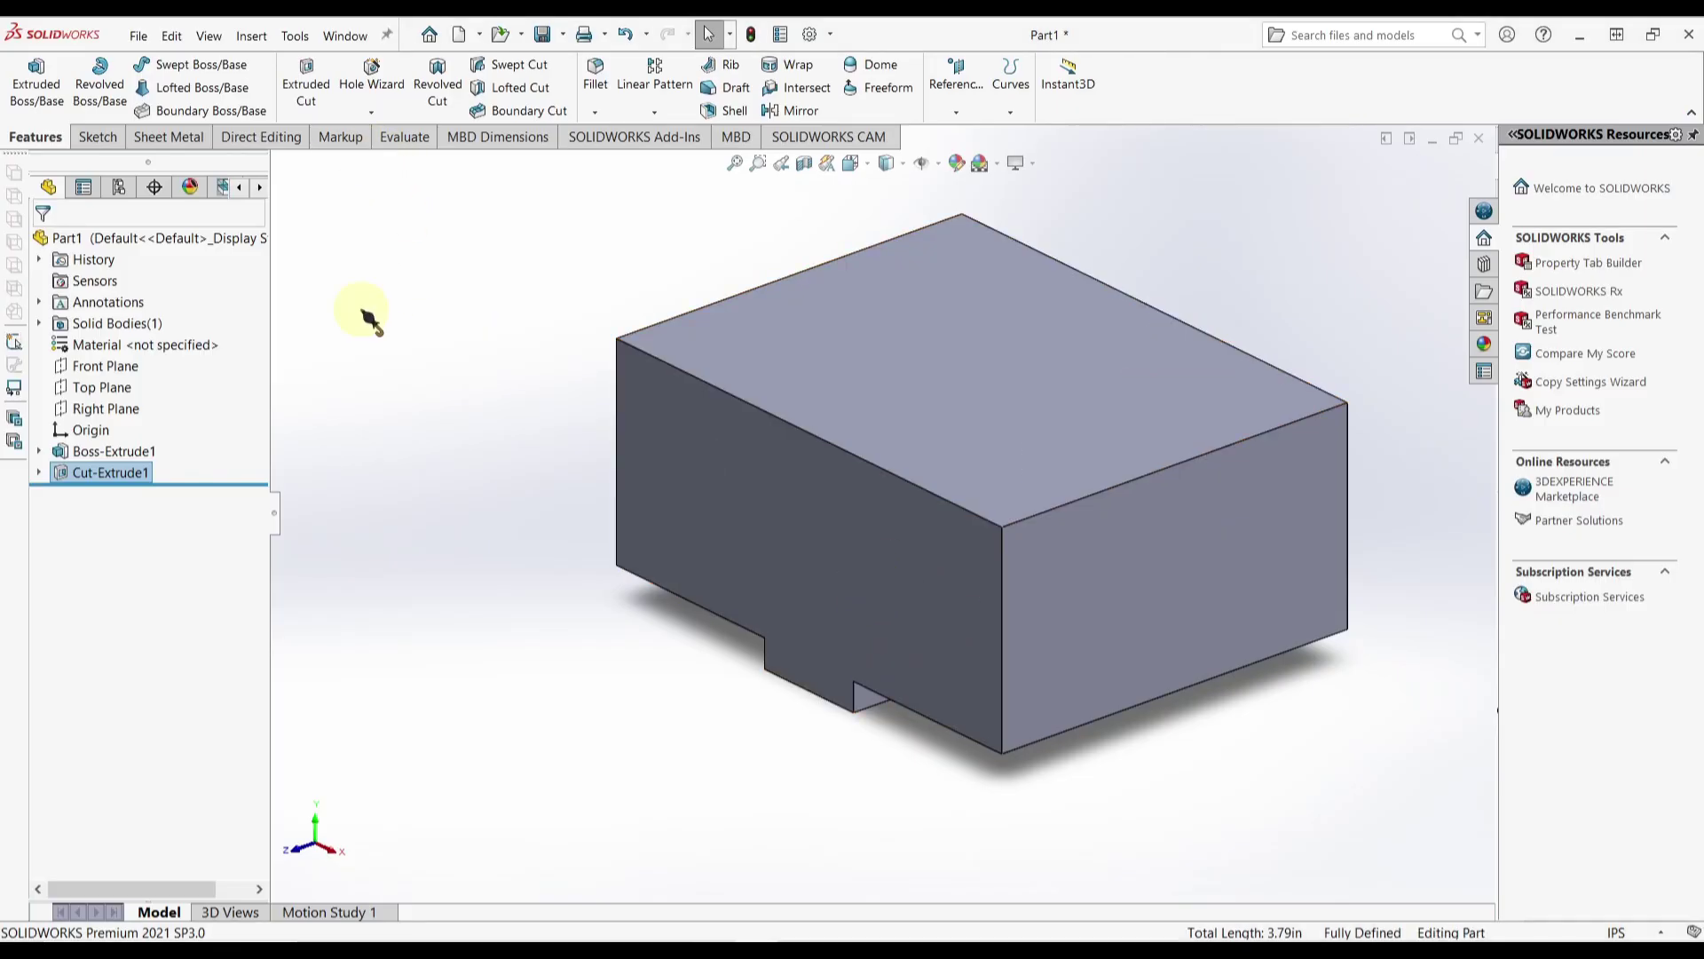
left_click(596, 114)
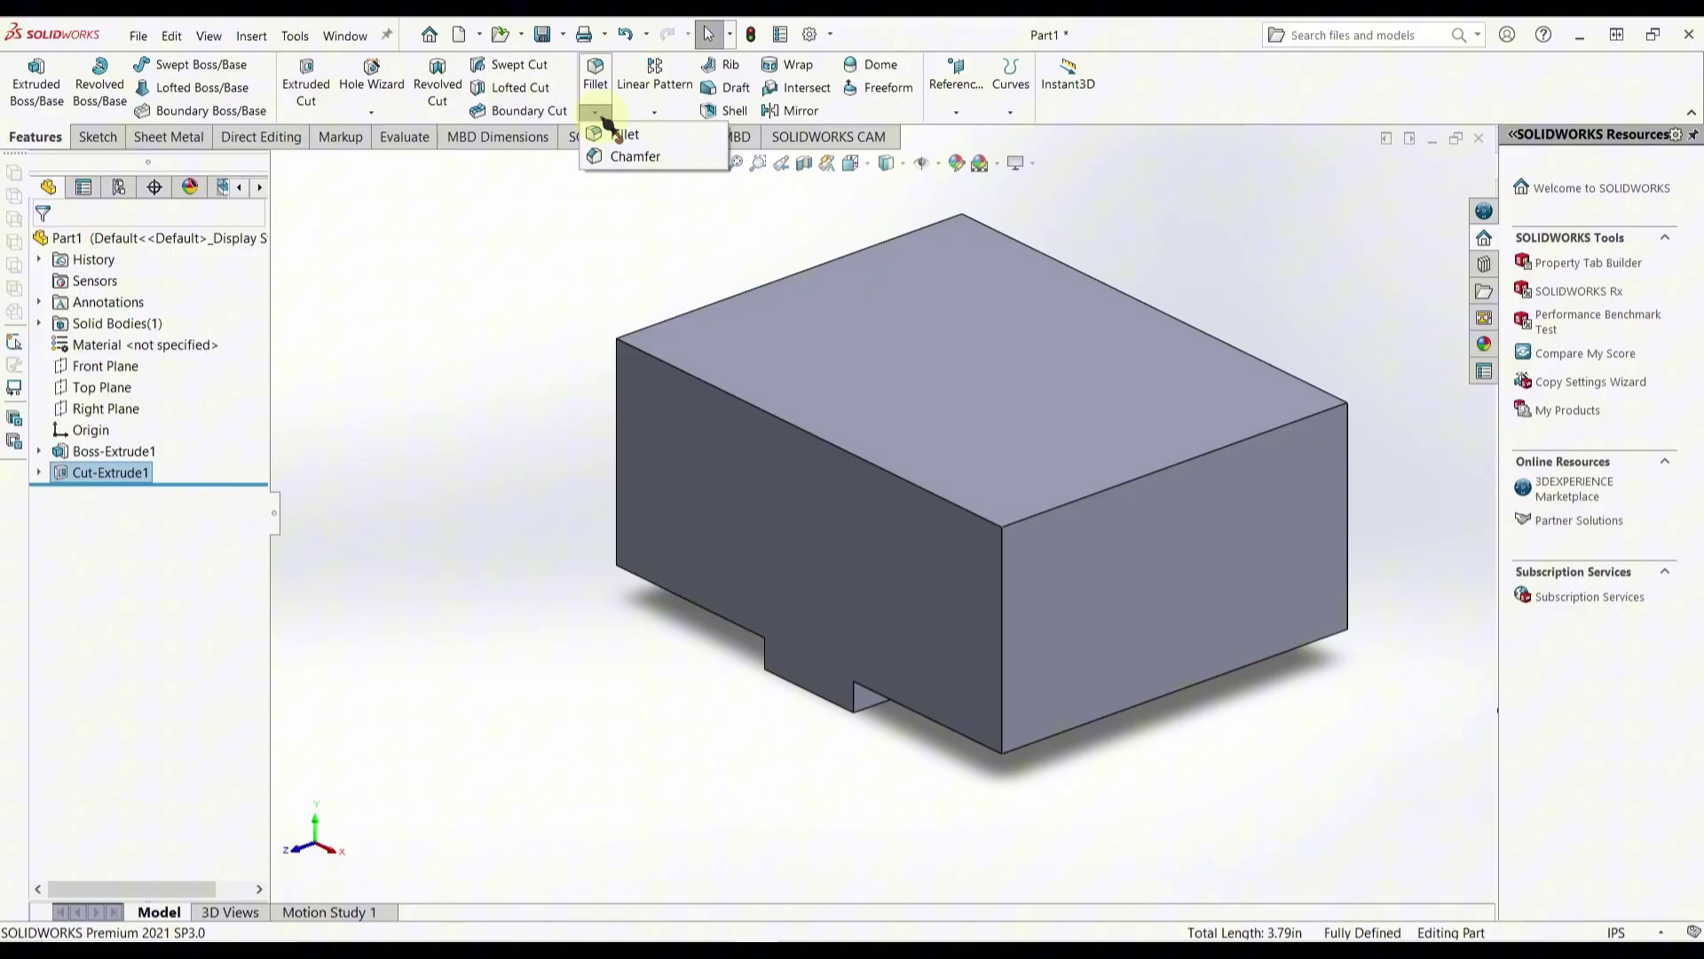
left_click(634, 156)
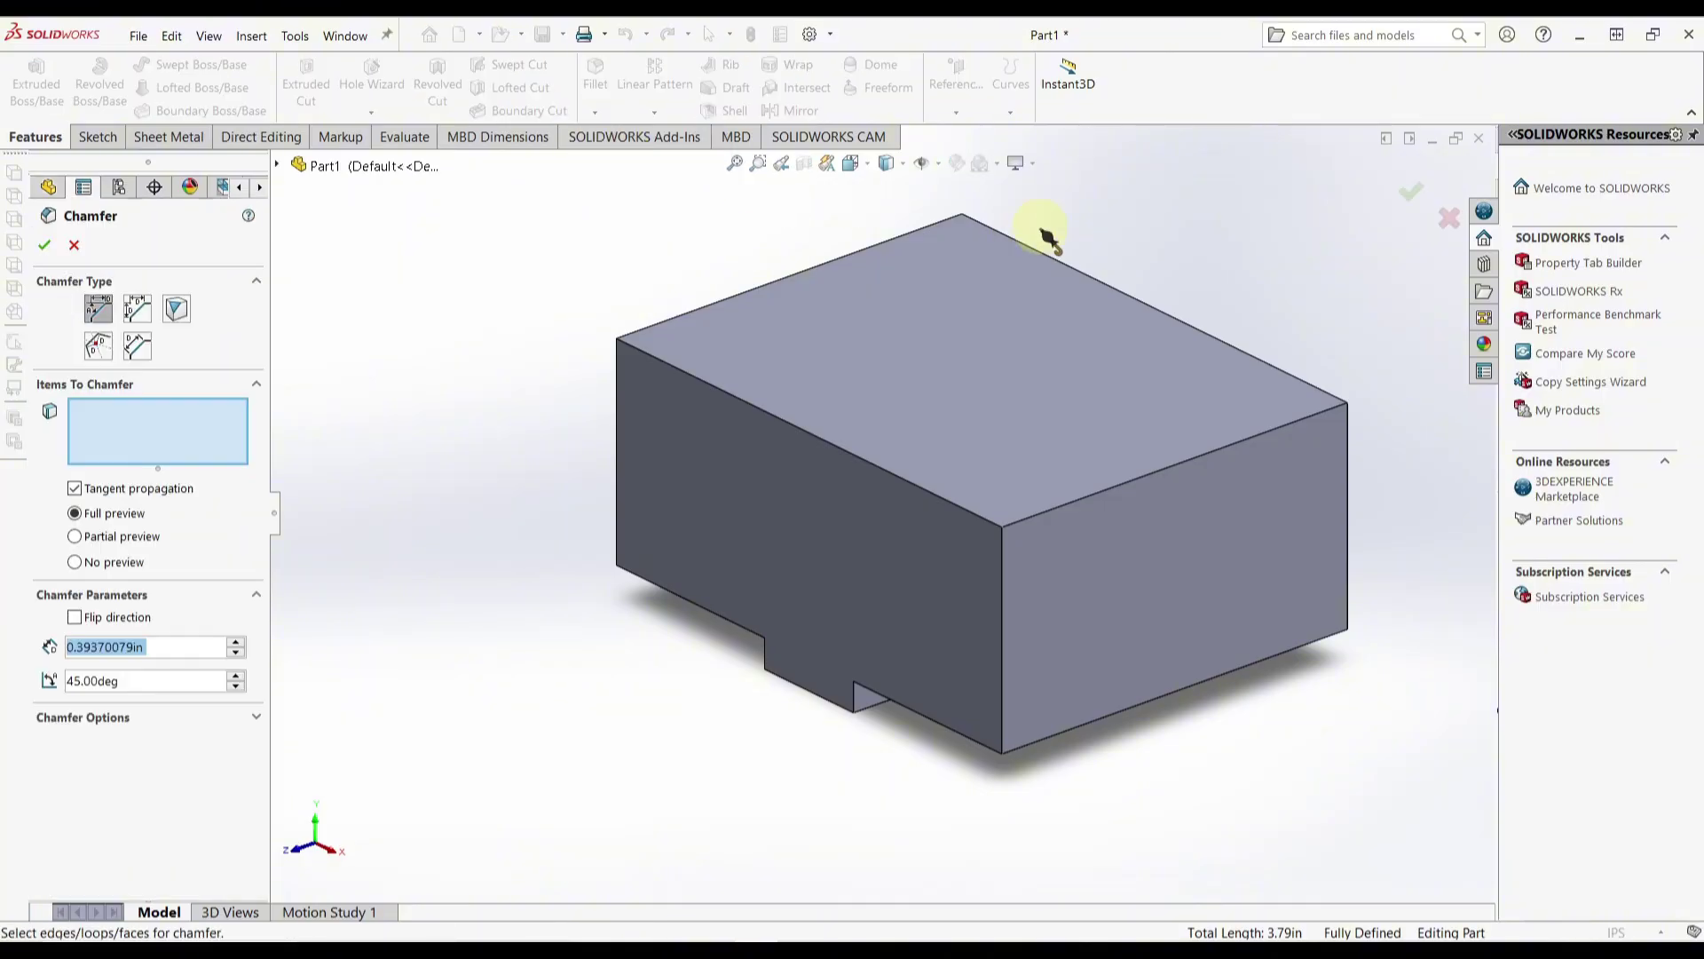
left_click(1044, 257)
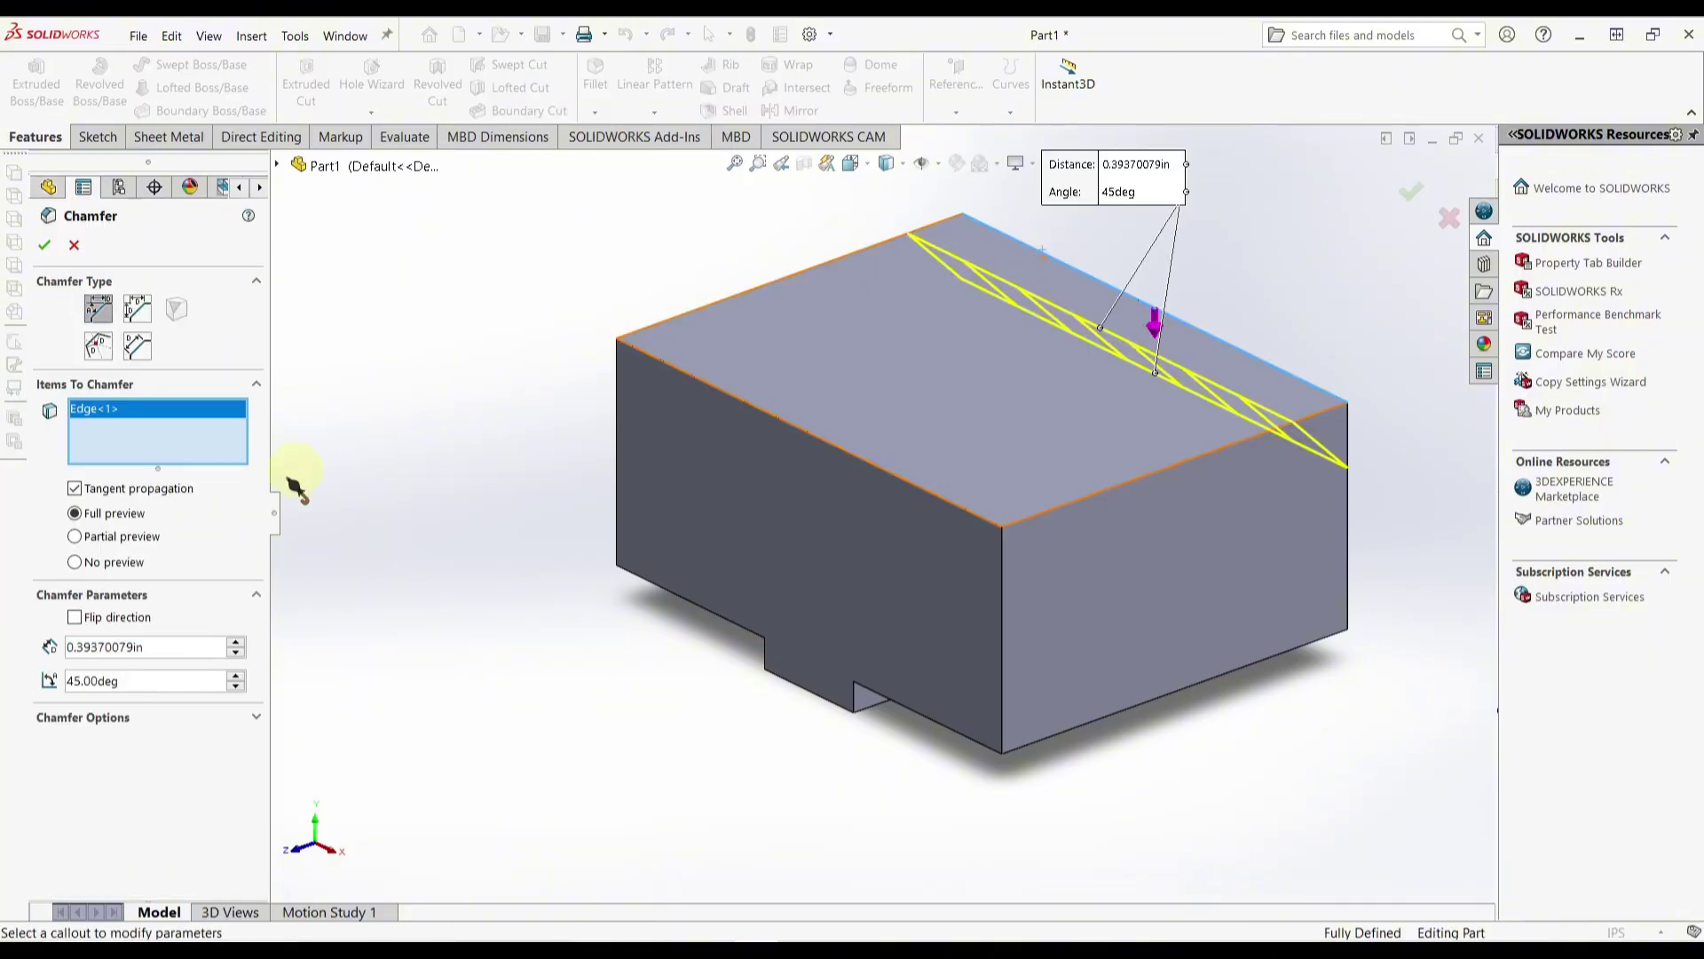
double_click(142, 647)
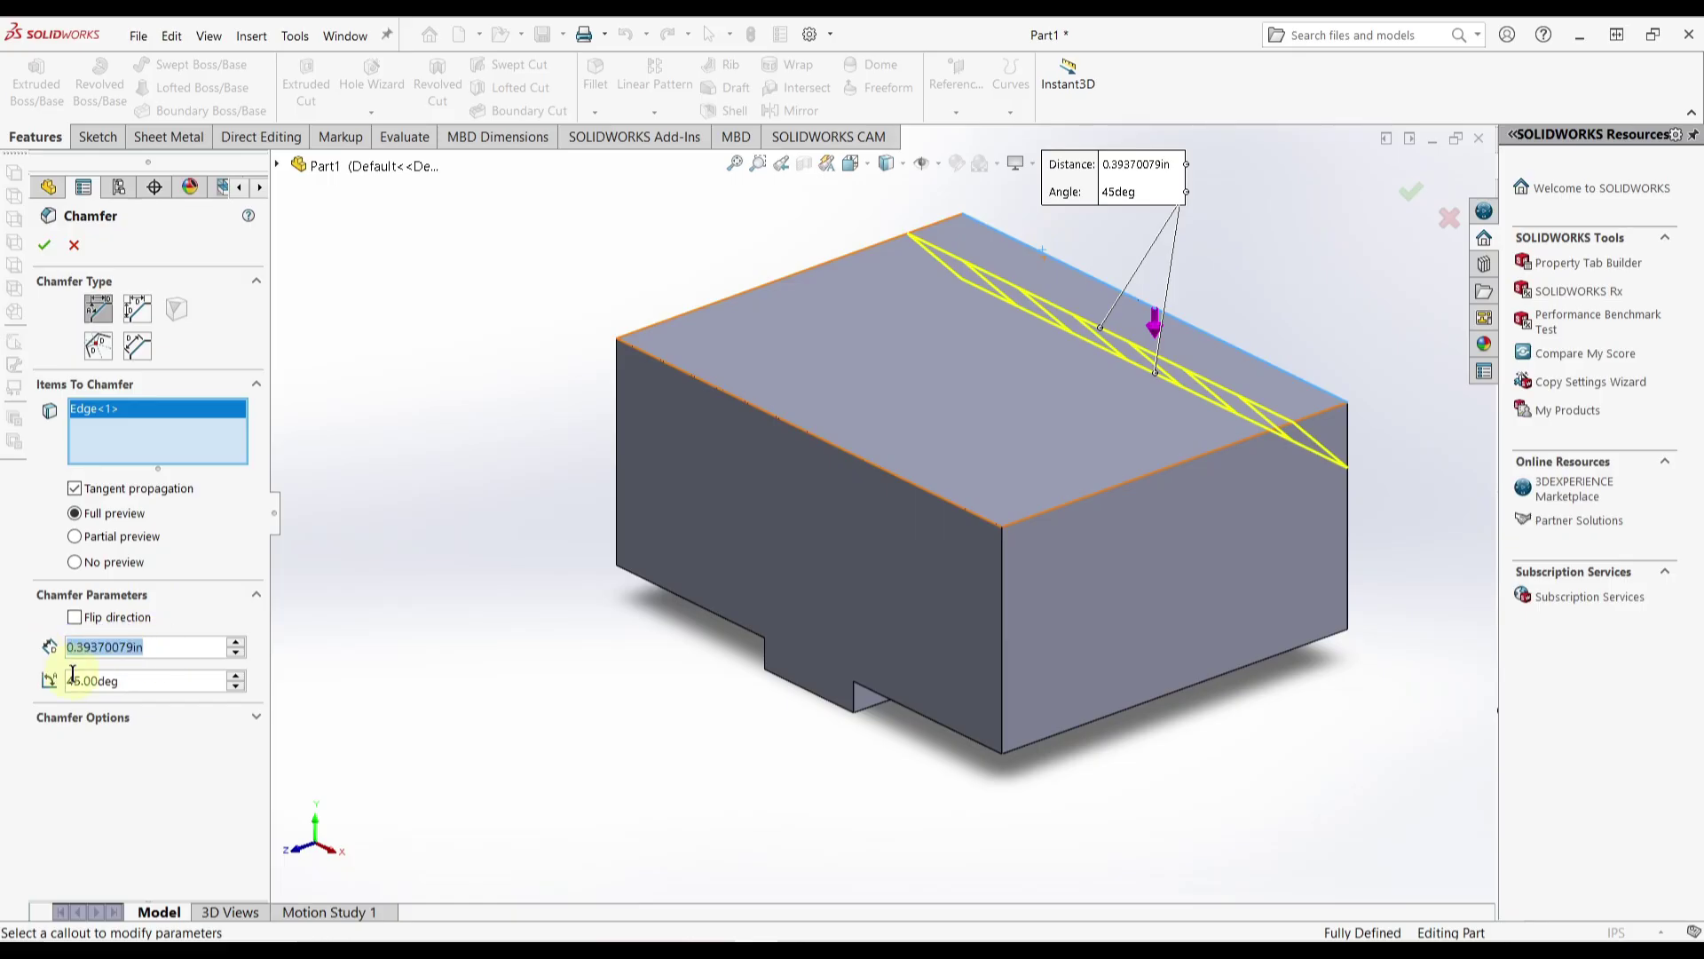
key("BackSpace")
type("0.94")
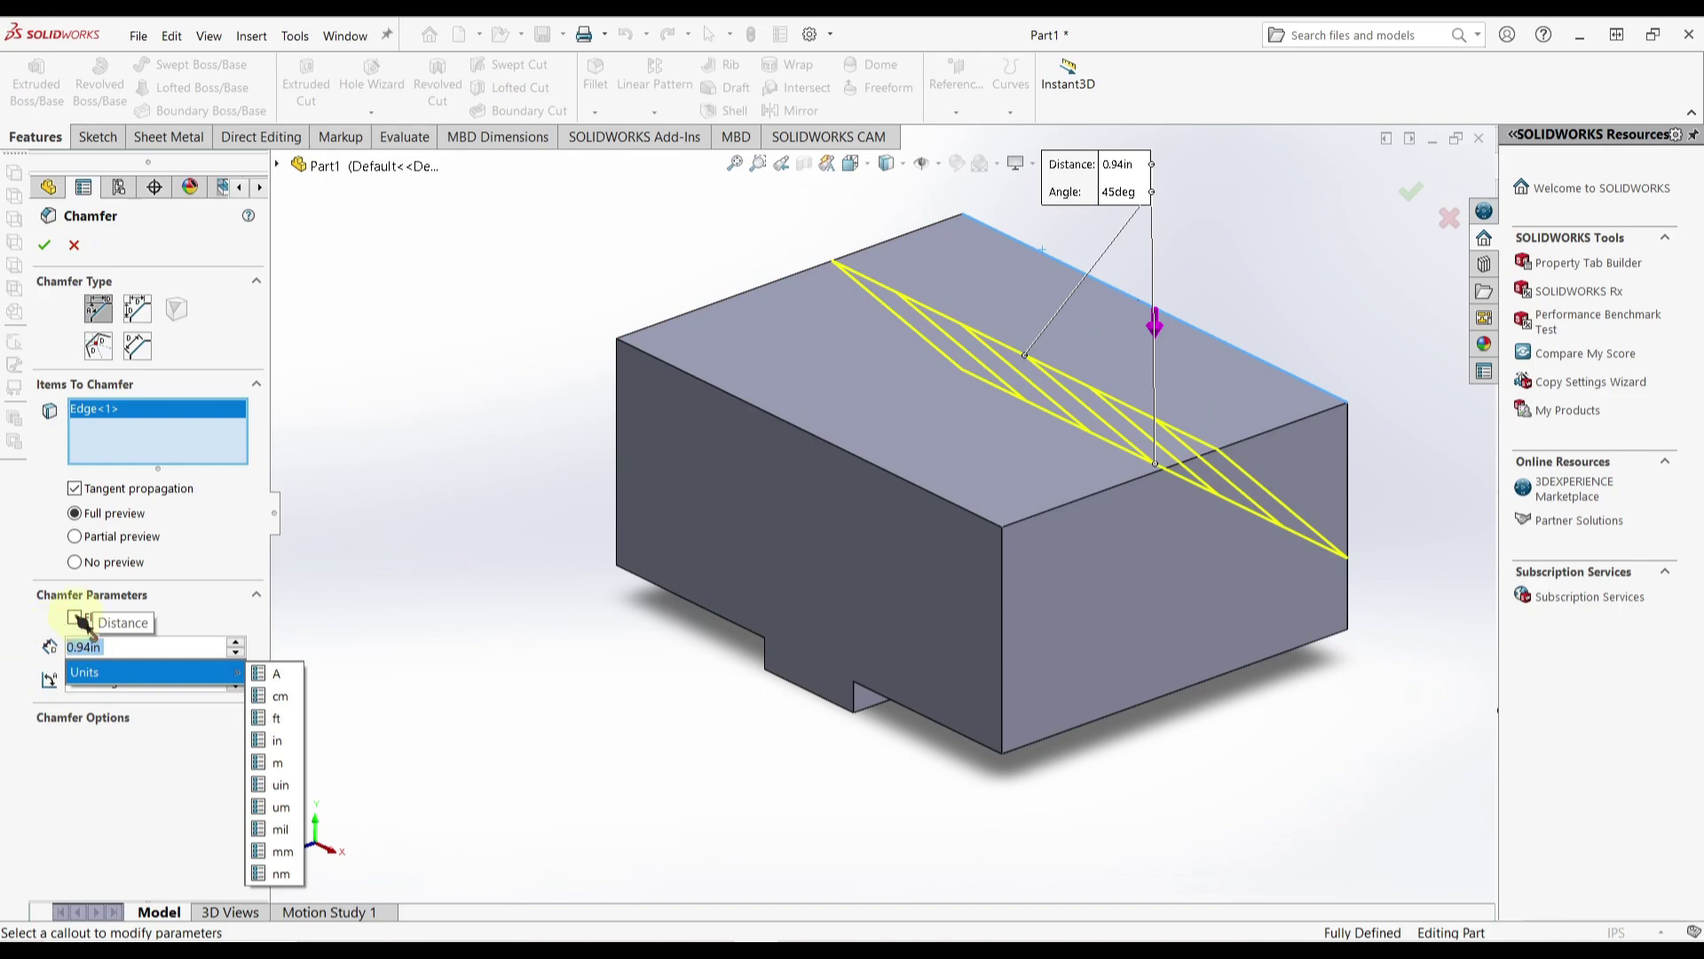
left_click(81, 621)
Step: Set the chamfer angle to 30 degrees, flip its direction and apply it
double_click(86, 681)
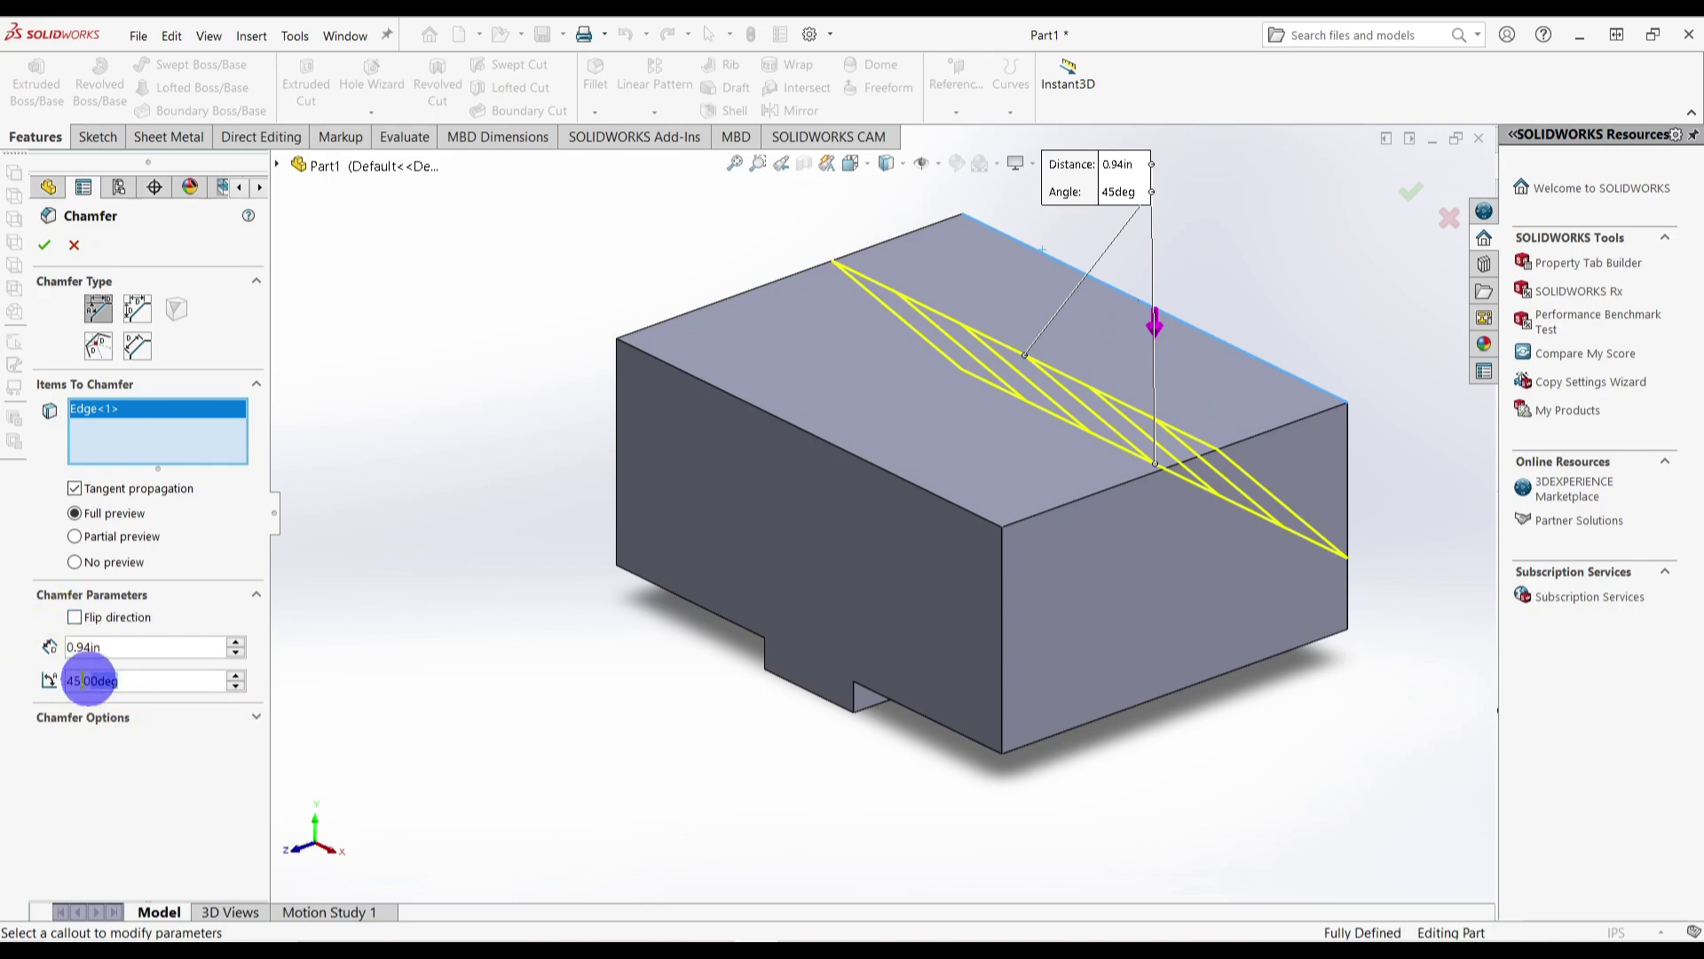
key("BackSpace")
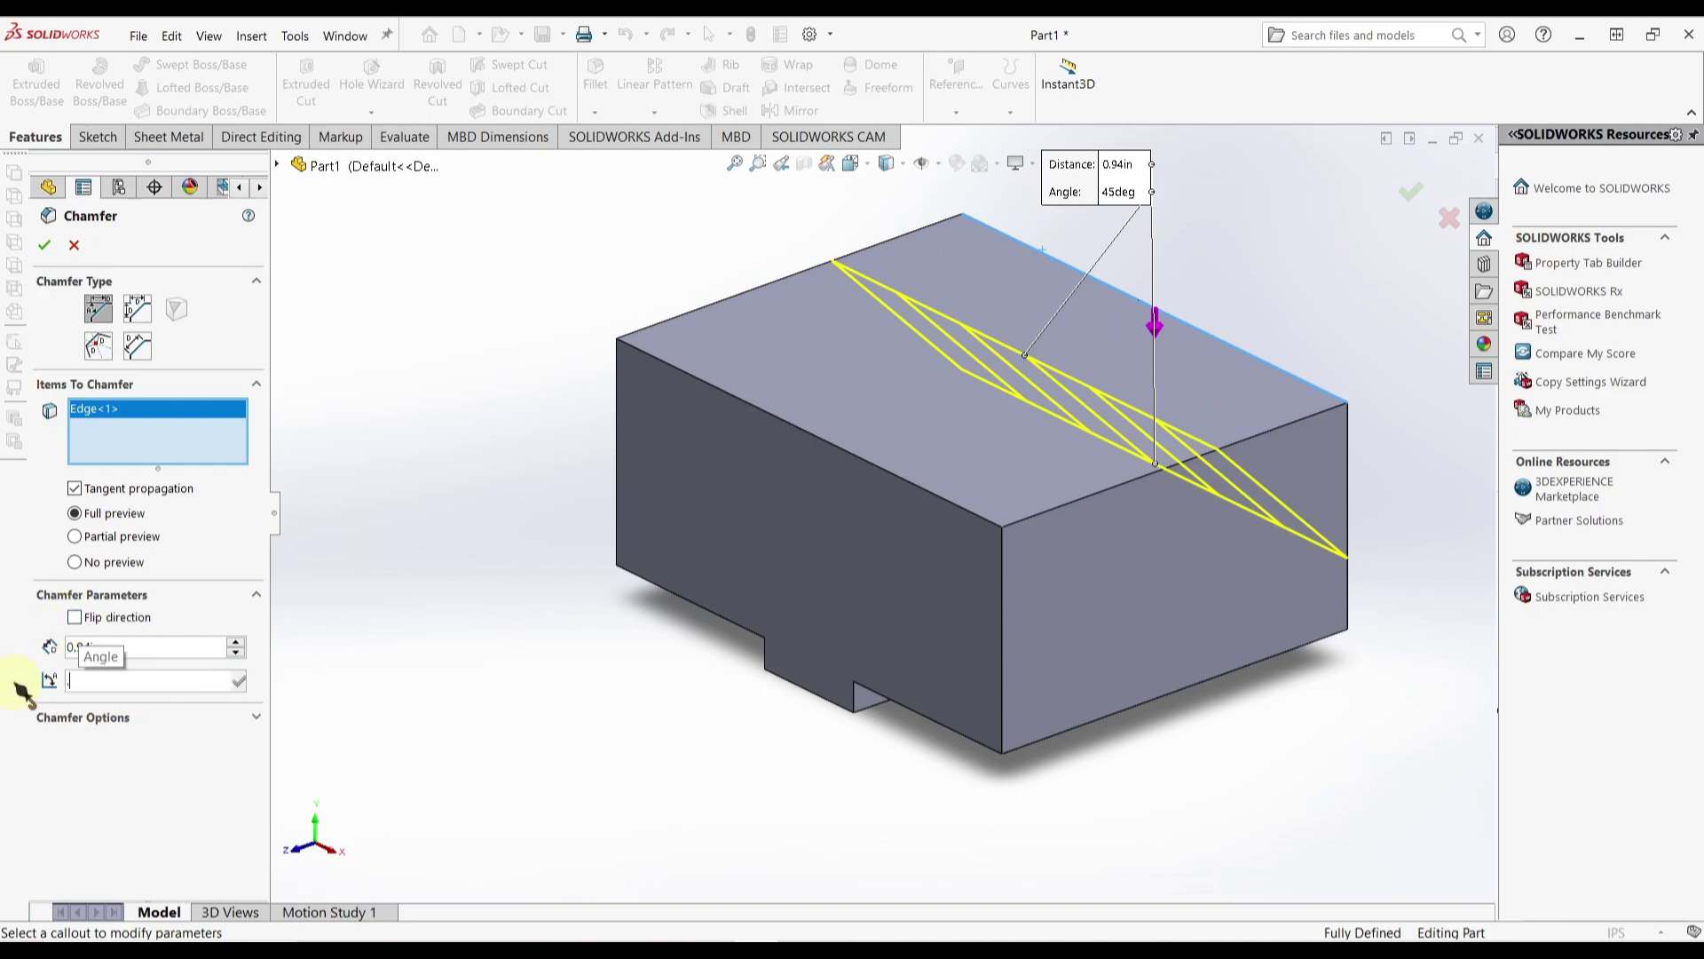
type("30")
key("Return")
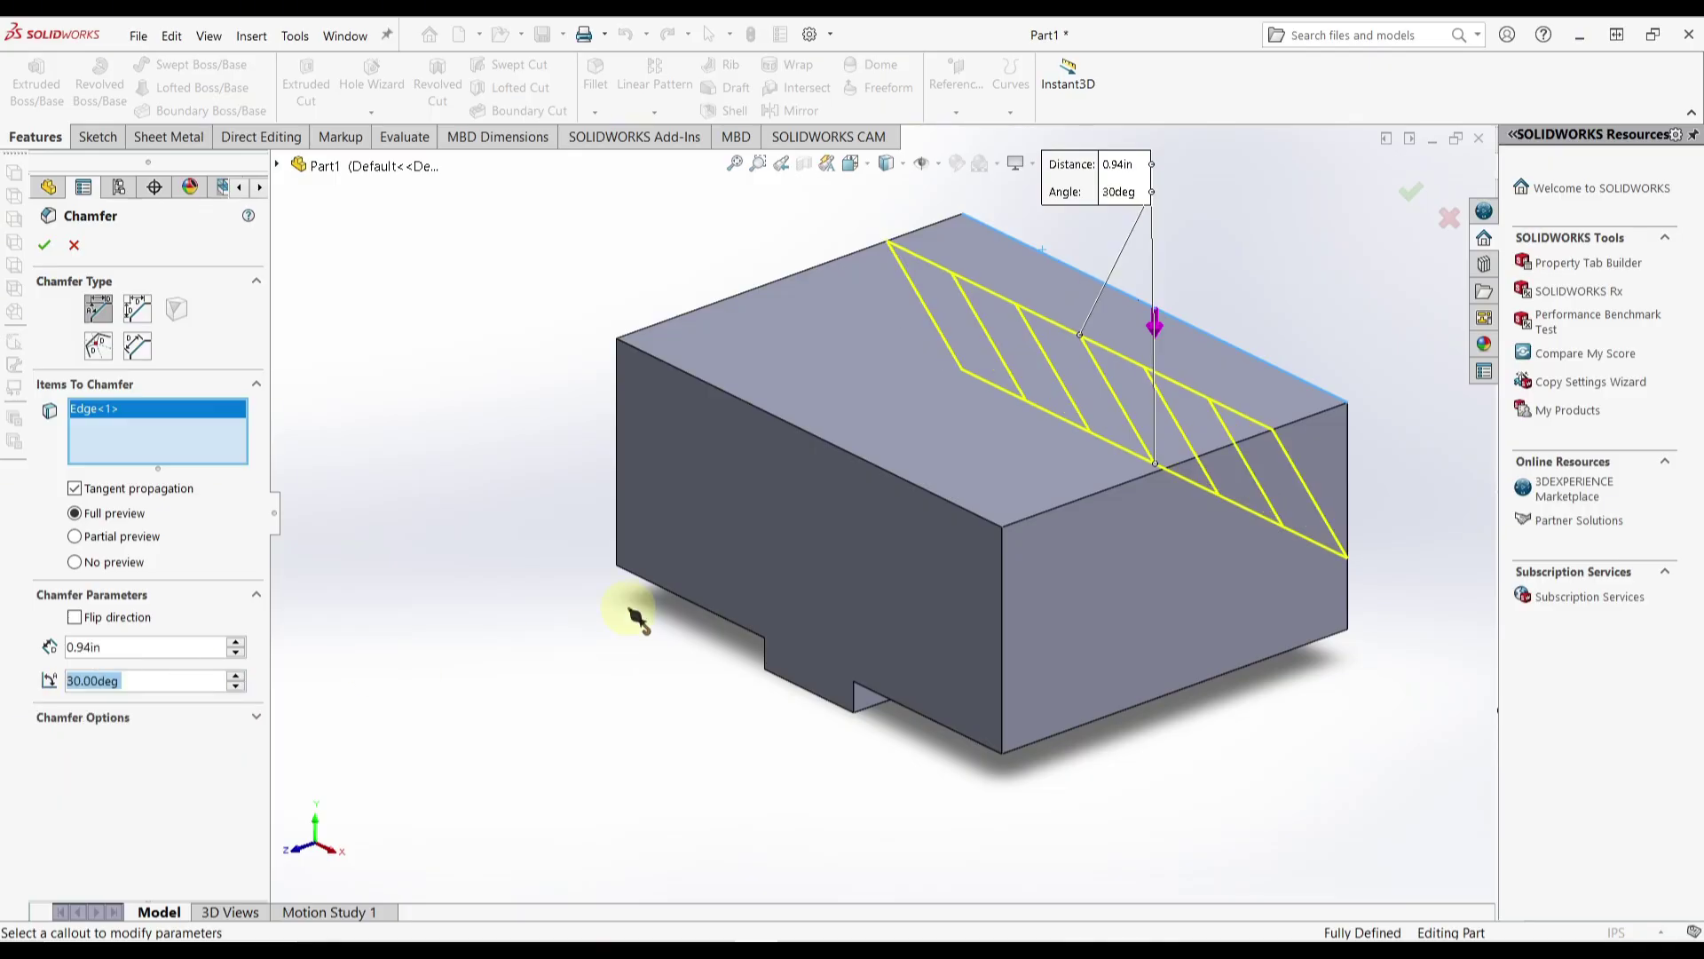
left_click(76, 618)
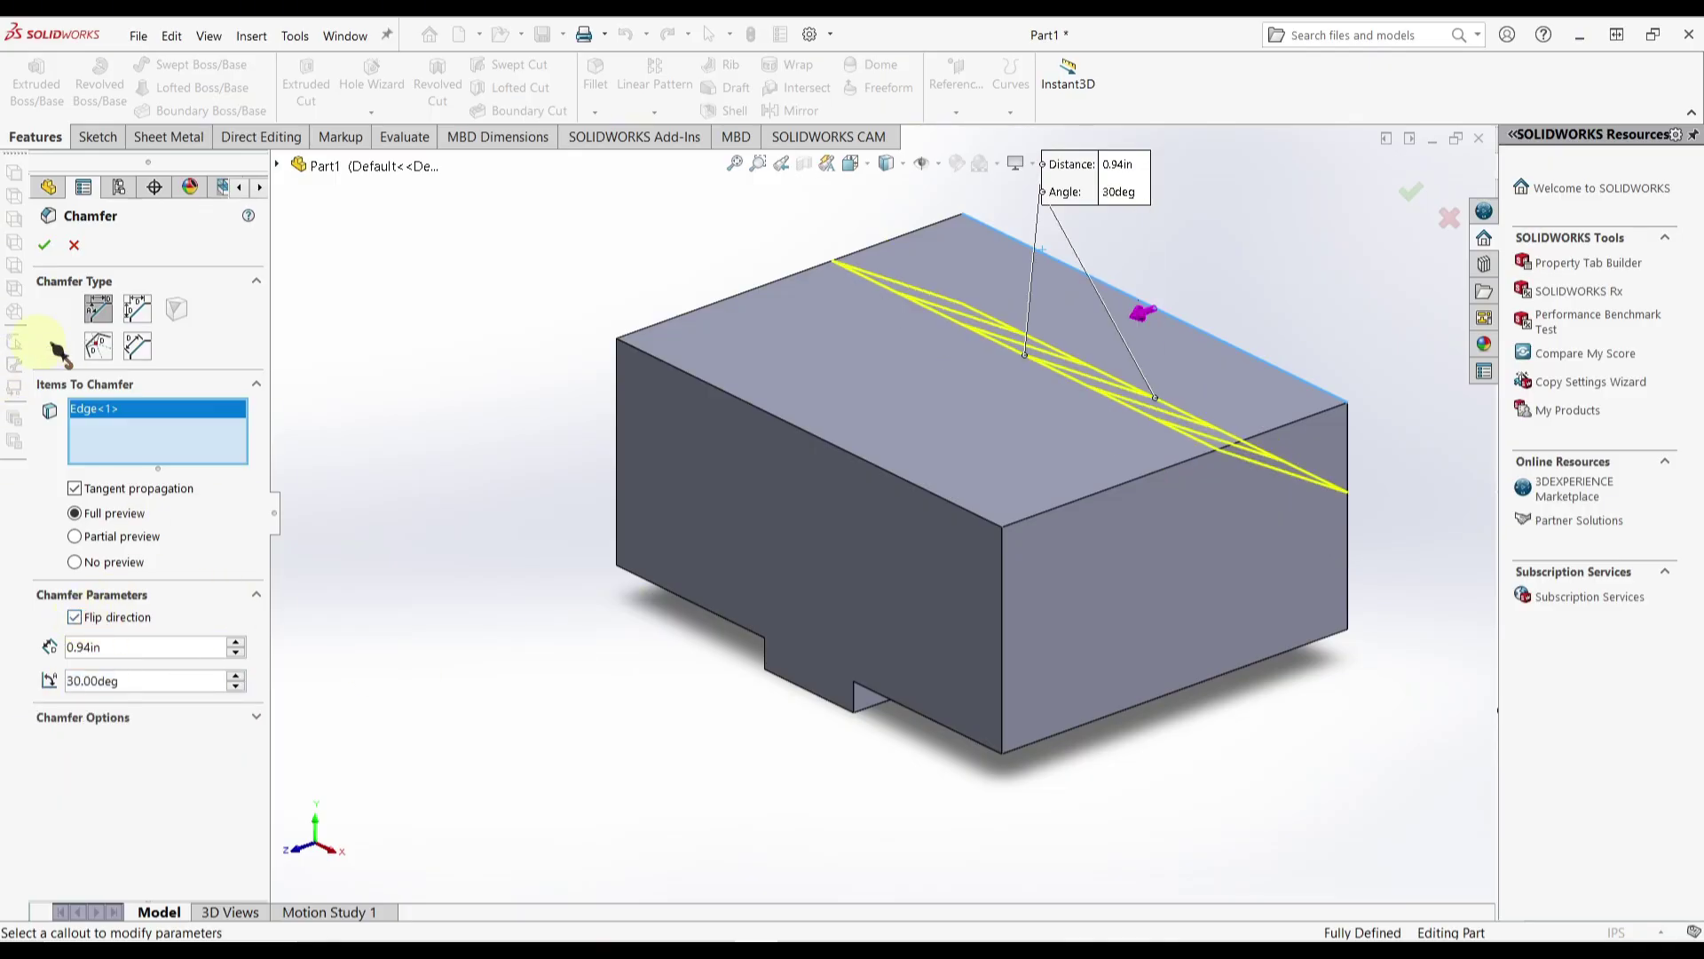
left_click(43, 245)
middle_click_drag(456, 506, 539, 526)
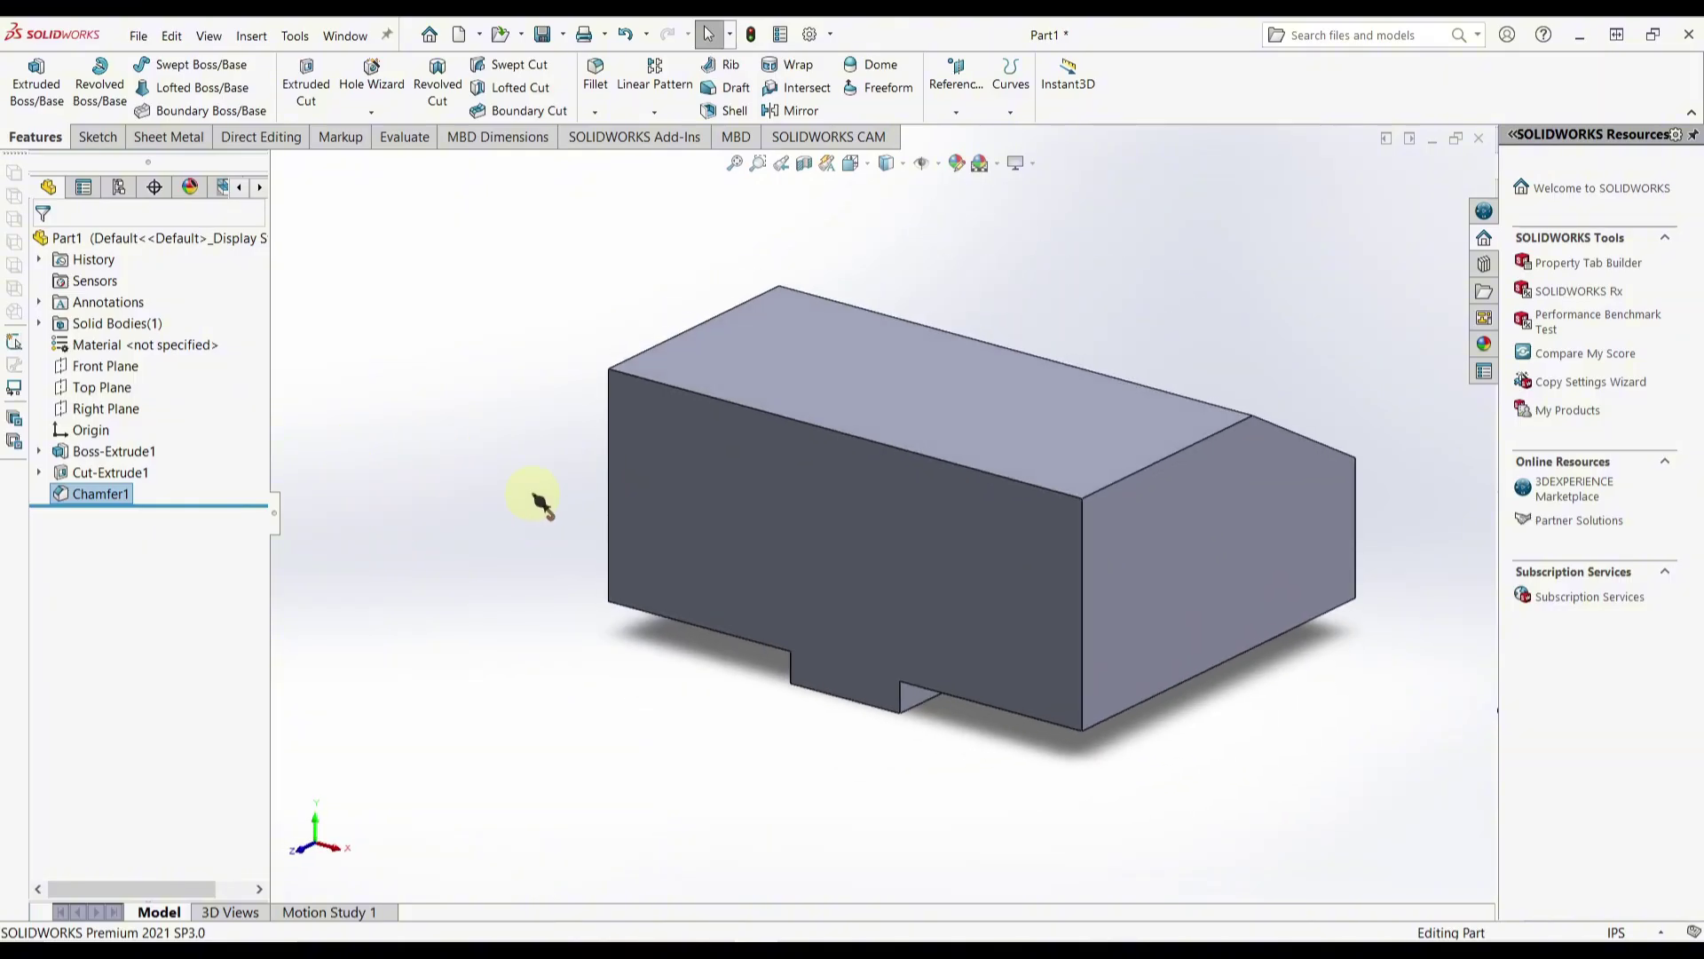
Step: Check the PDF drawing, then sketch a vertical line from the top face's rear edge and a slanted line about 2.06 in long to its front edge
key("alt+Tab")
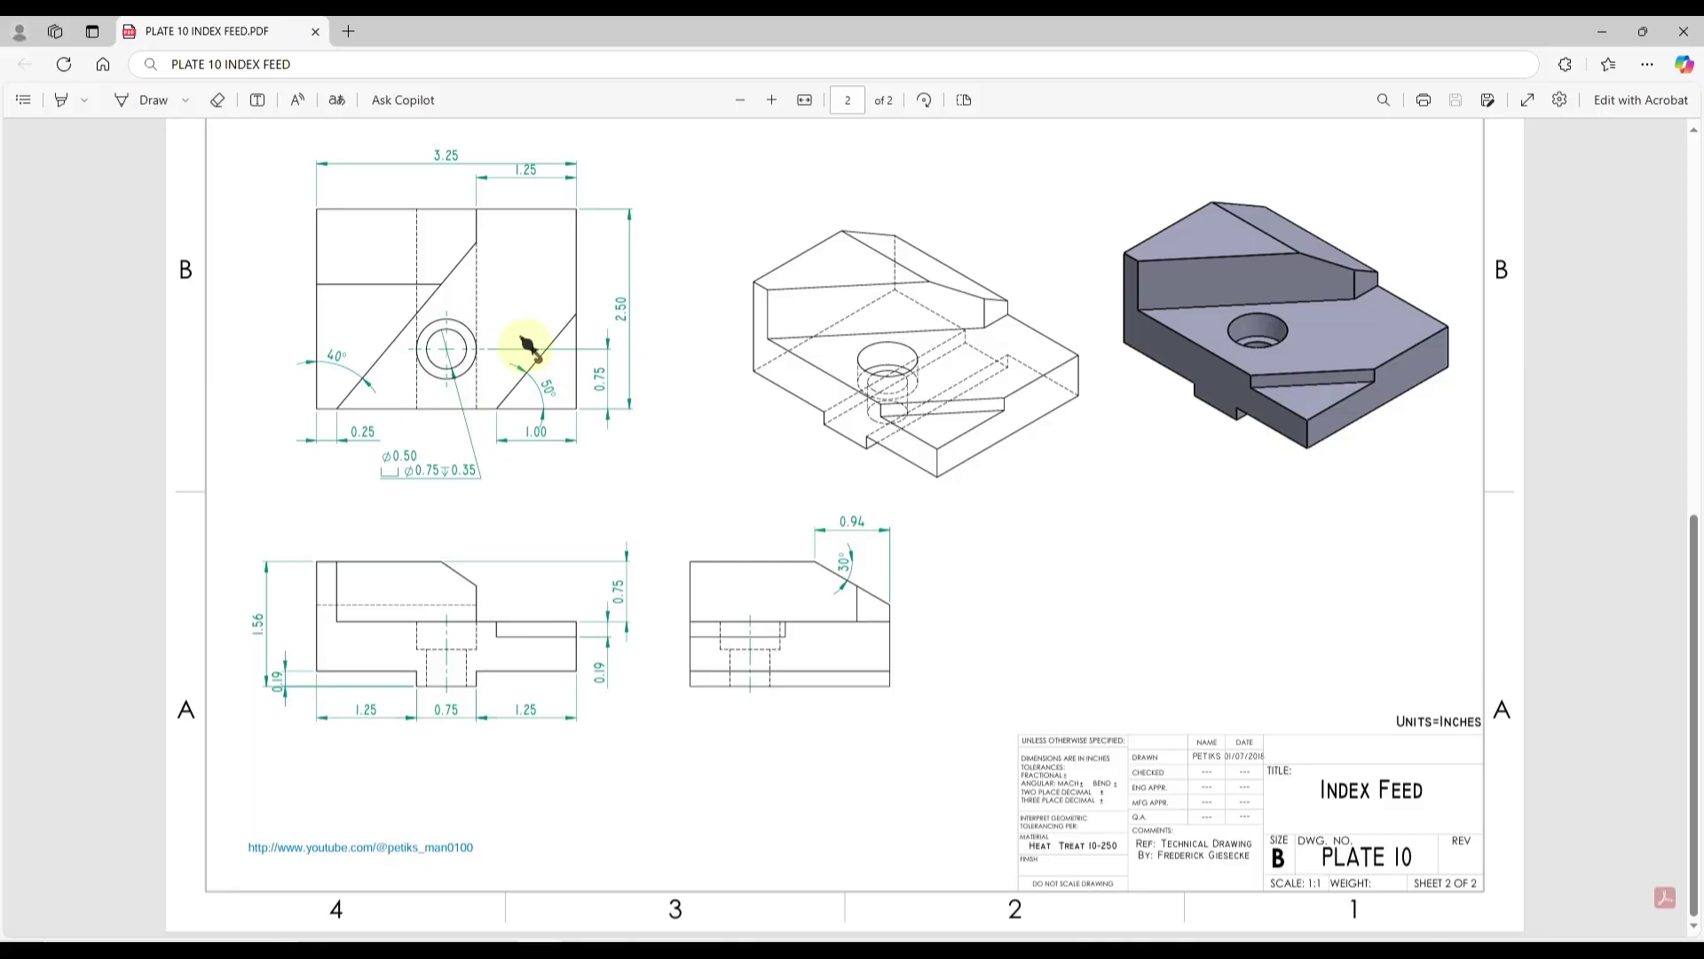
left_click(1297, 239)
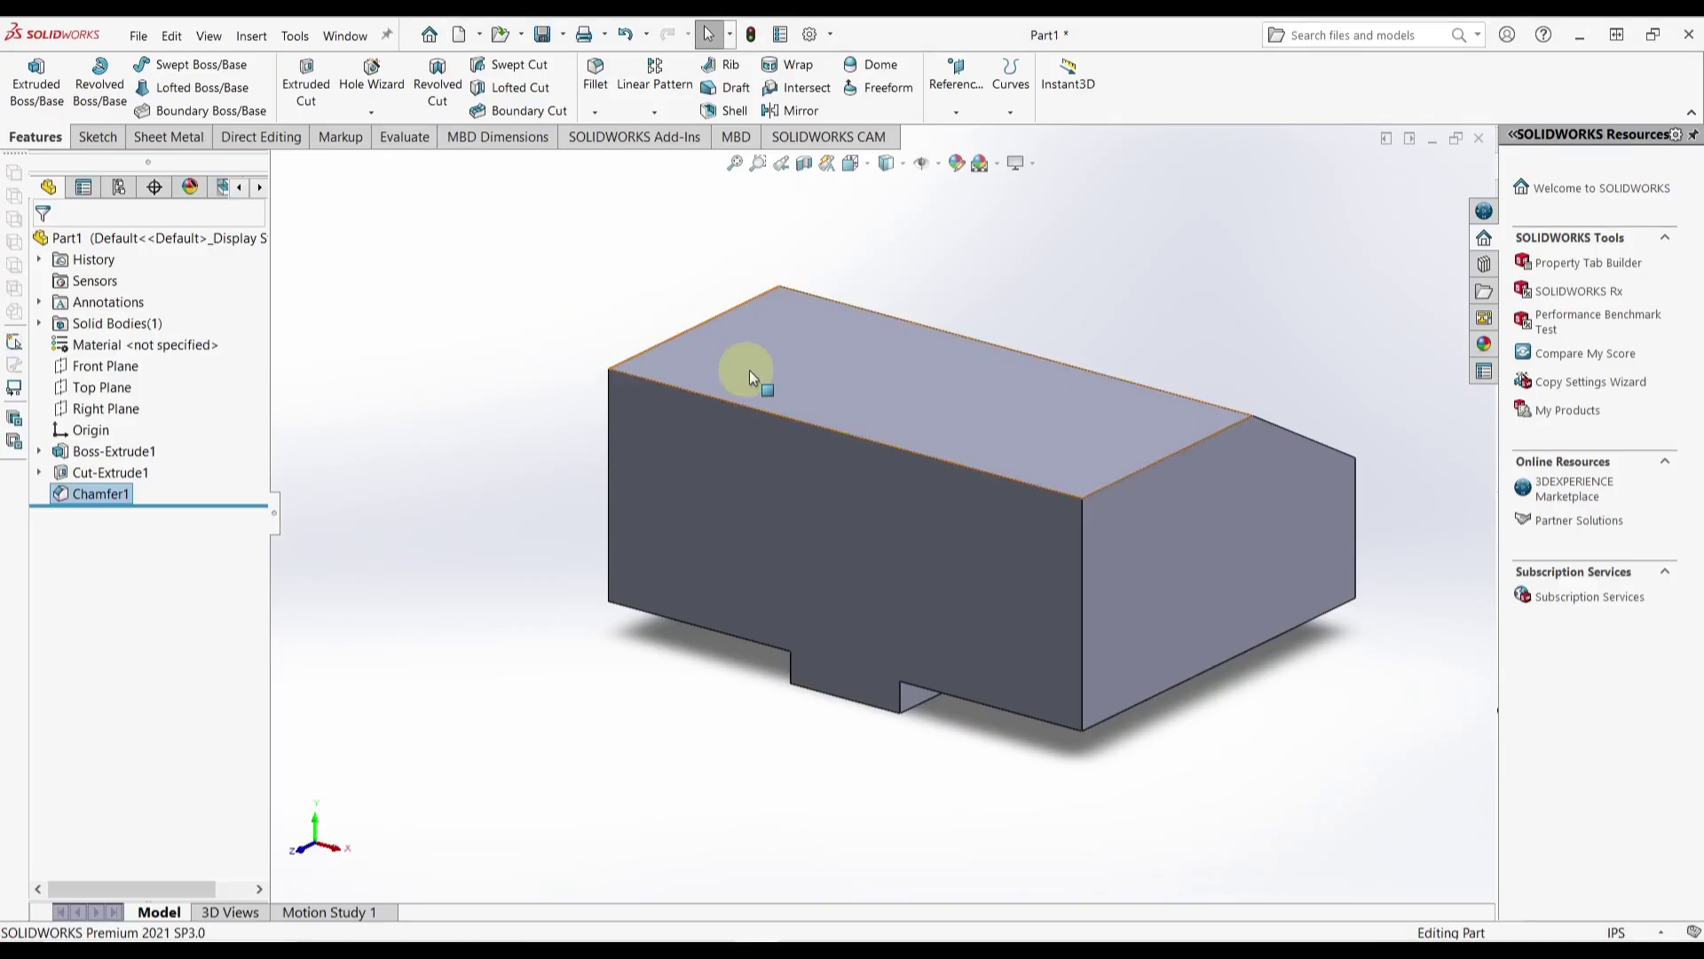
left_click(817, 369)
left_click(901, 318)
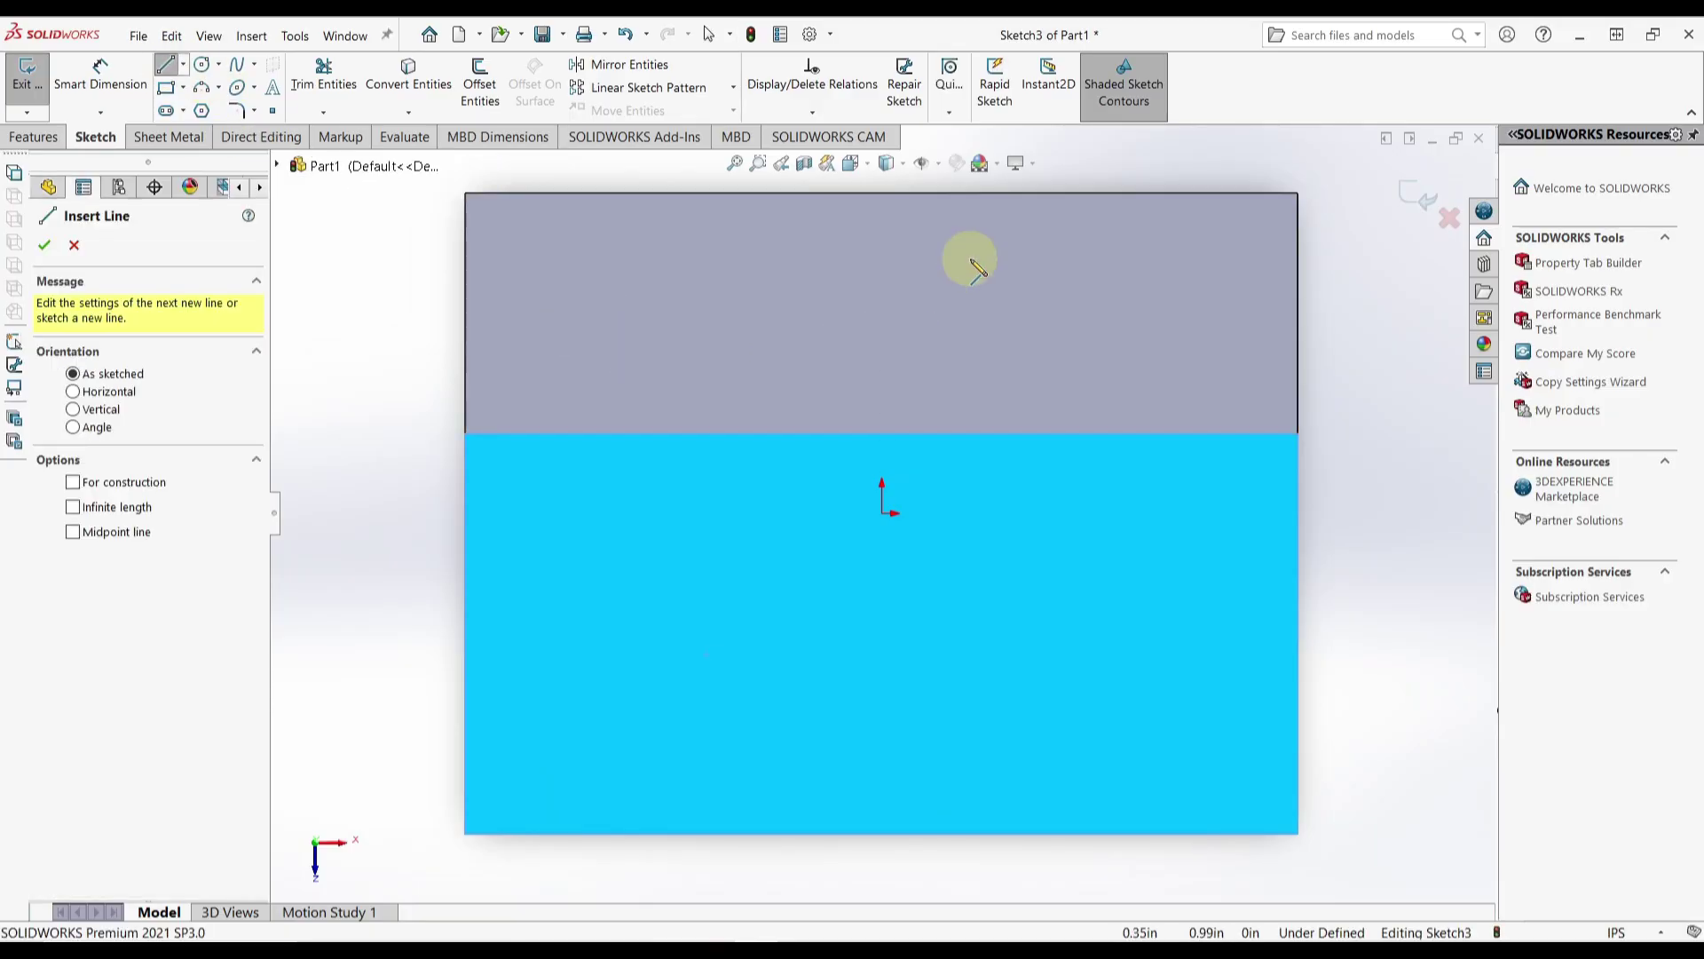
left_click(871, 192)
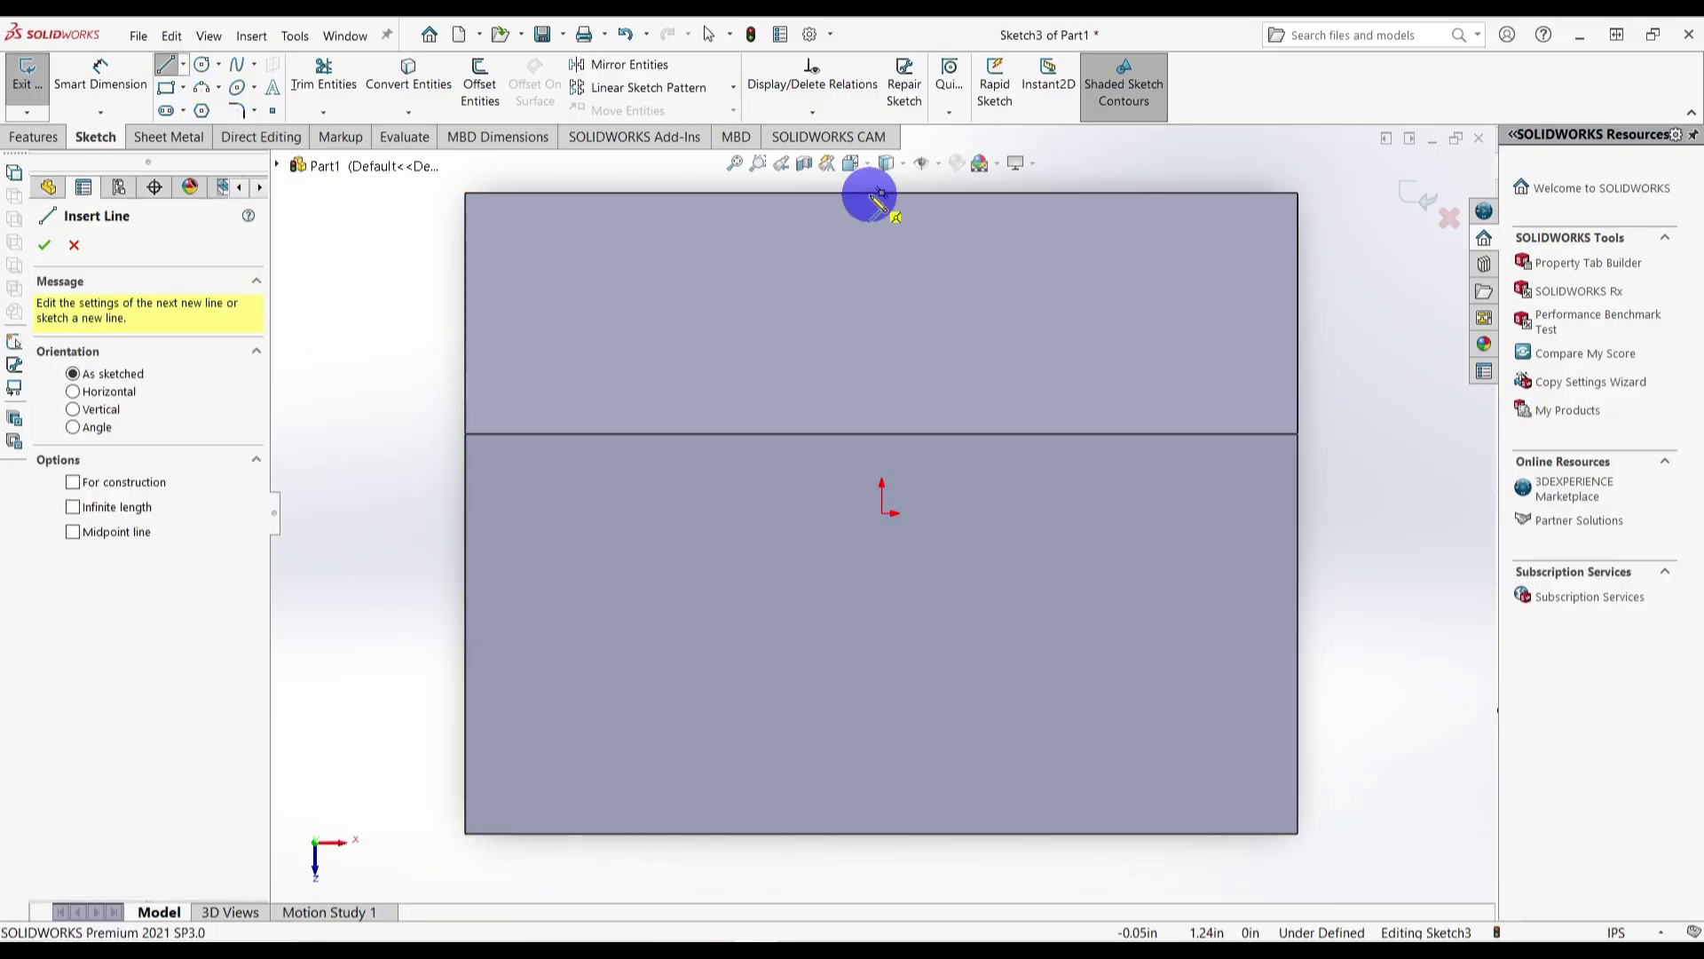
left_click(870, 357)
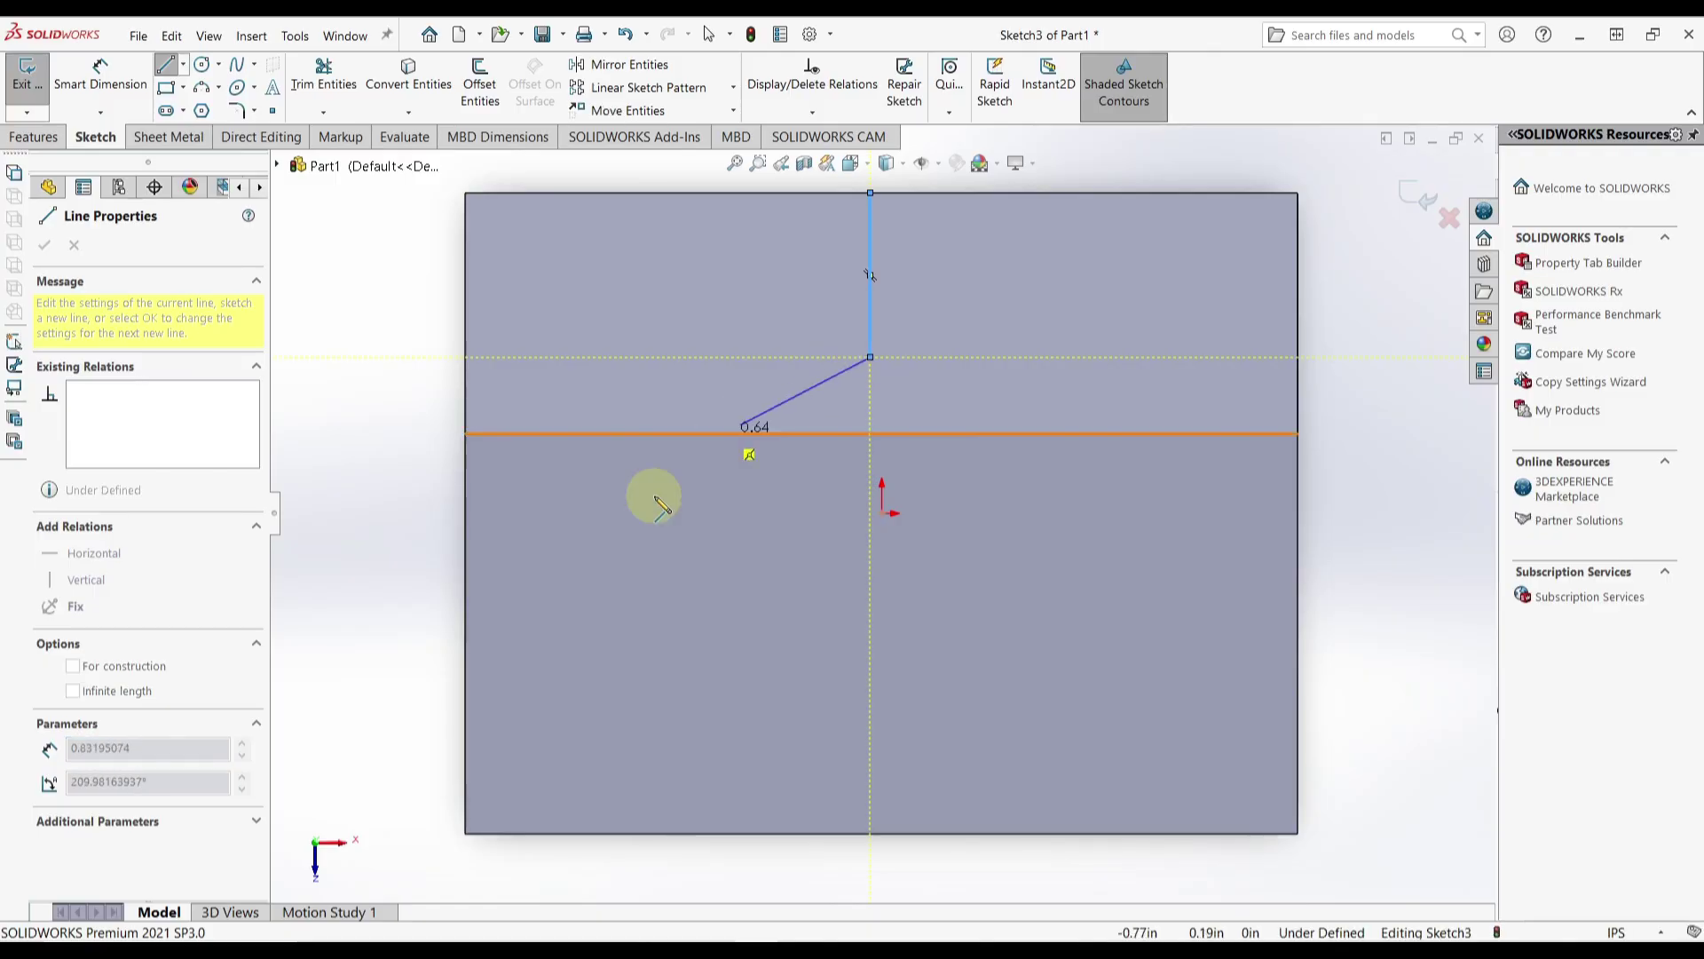
left_click(644, 833)
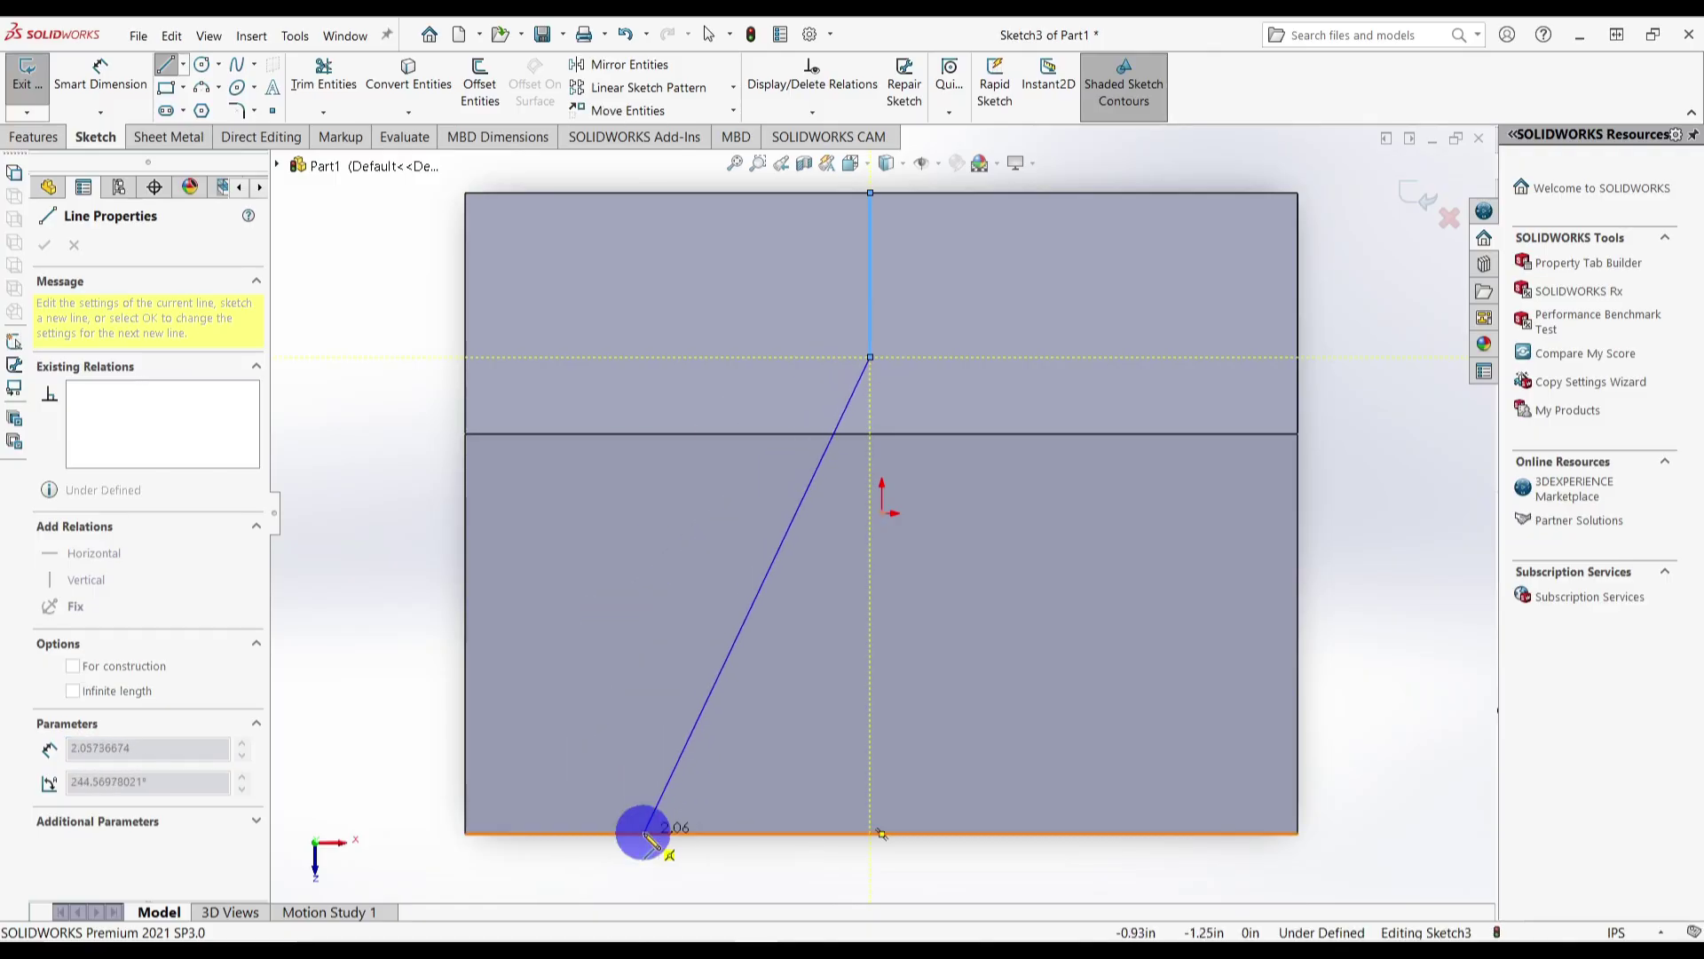
Step: Close the cut profile with lines along the block's front, right and rear edges
left_click(1298, 835)
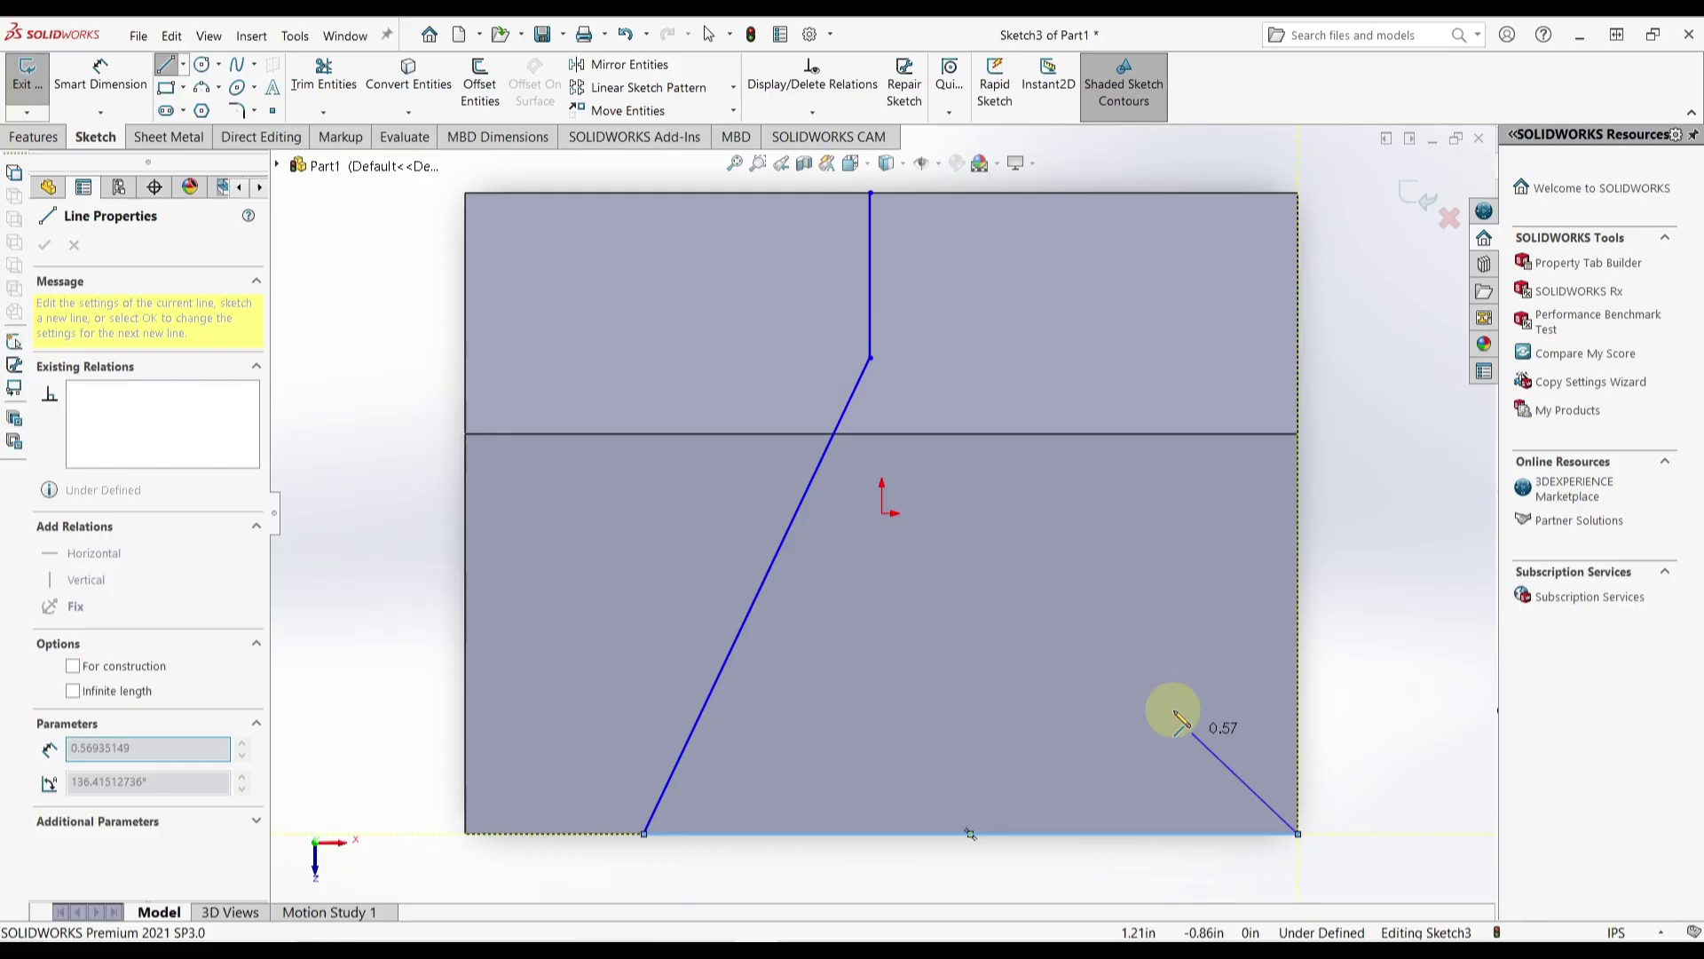
left_click(1297, 191)
left_click(870, 192)
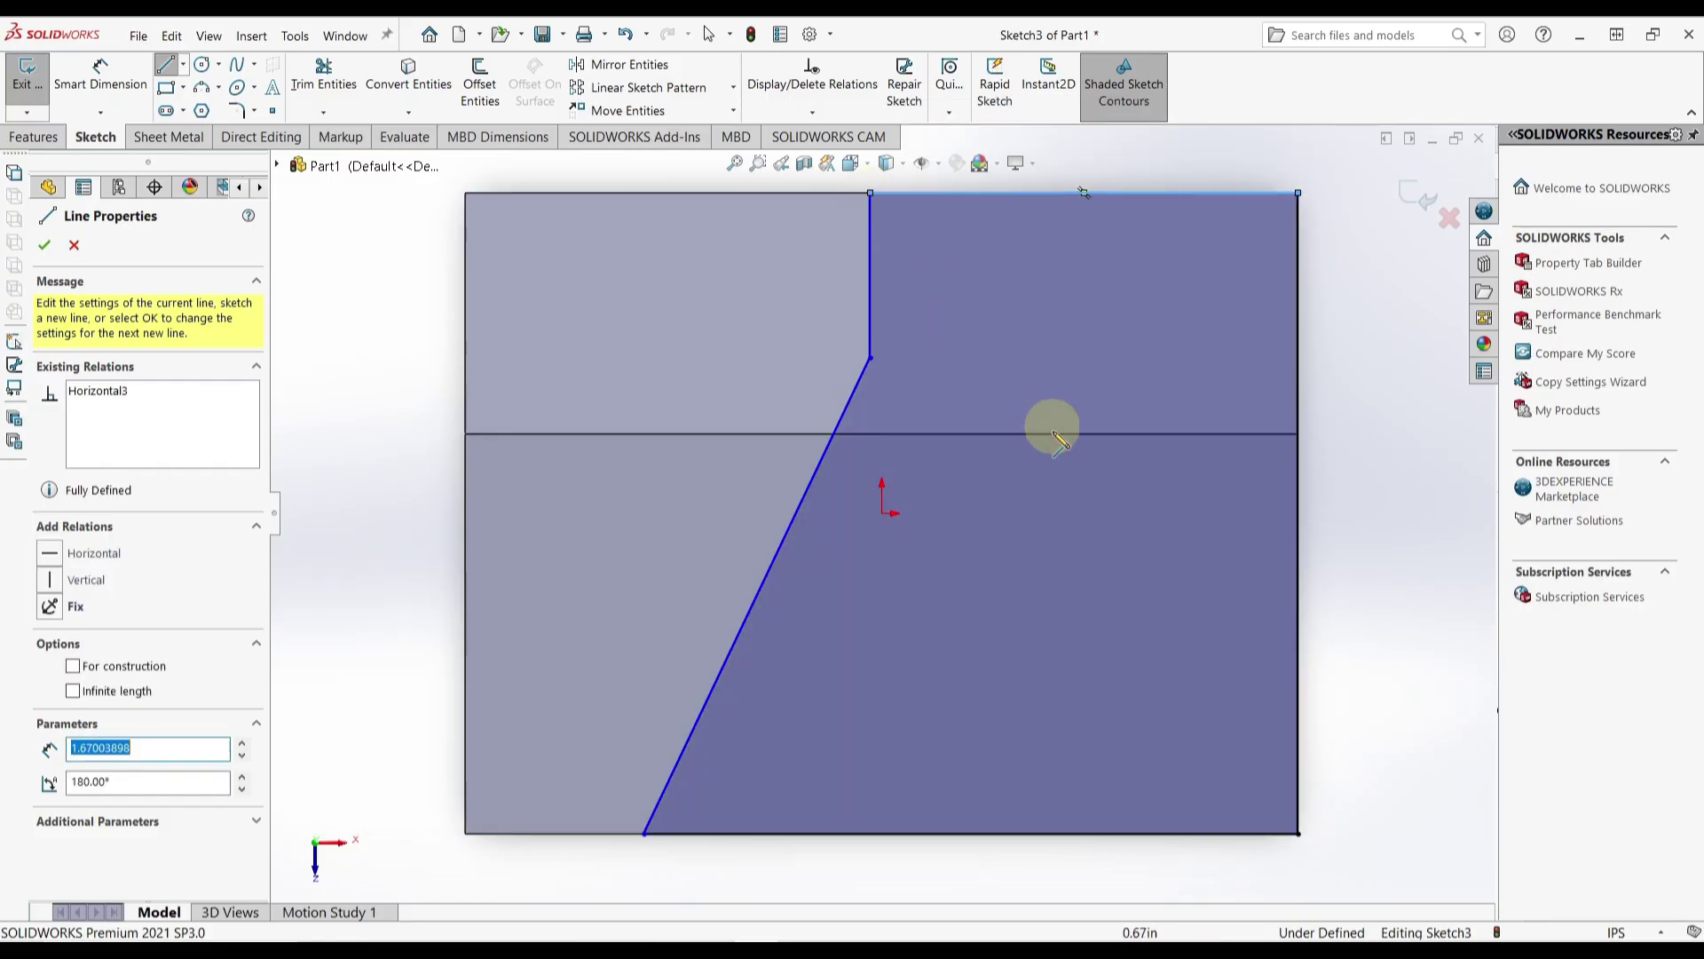
scroll(1001, 426, "up", 2)
scroll(996, 424, "down", 1)
key("Escape")
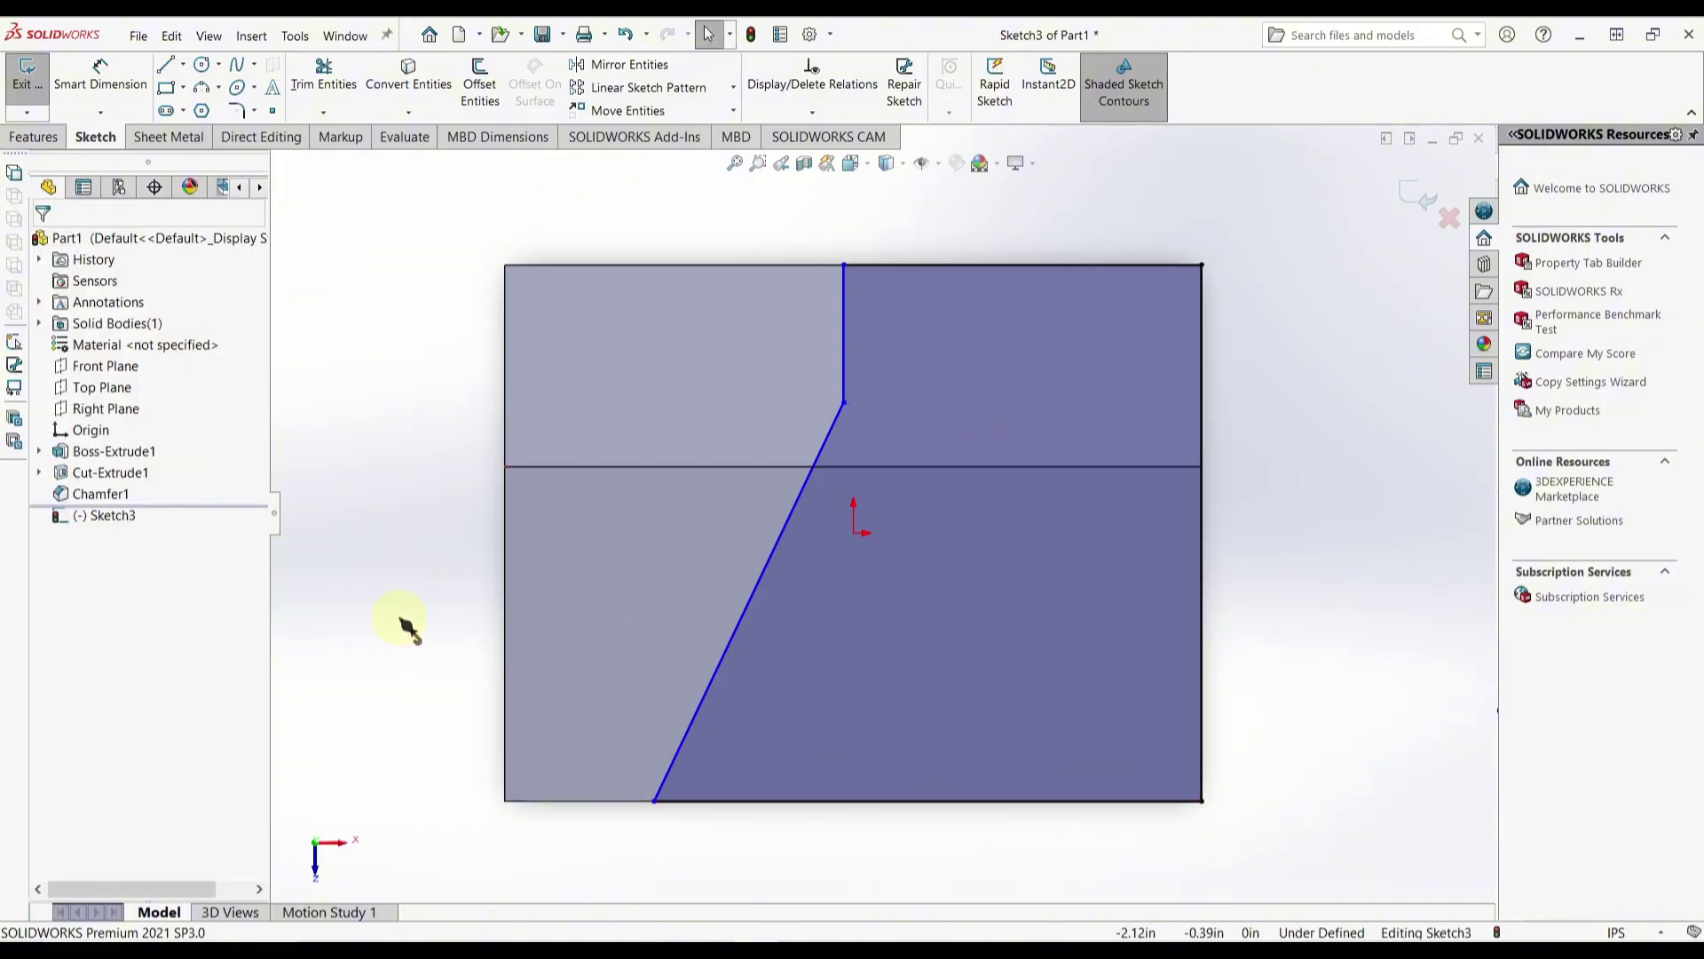
Step: Dimension the profile's rear horizontal line to 1.25 in
right_click_drag(408, 629, 413, 537)
left_click(936, 265)
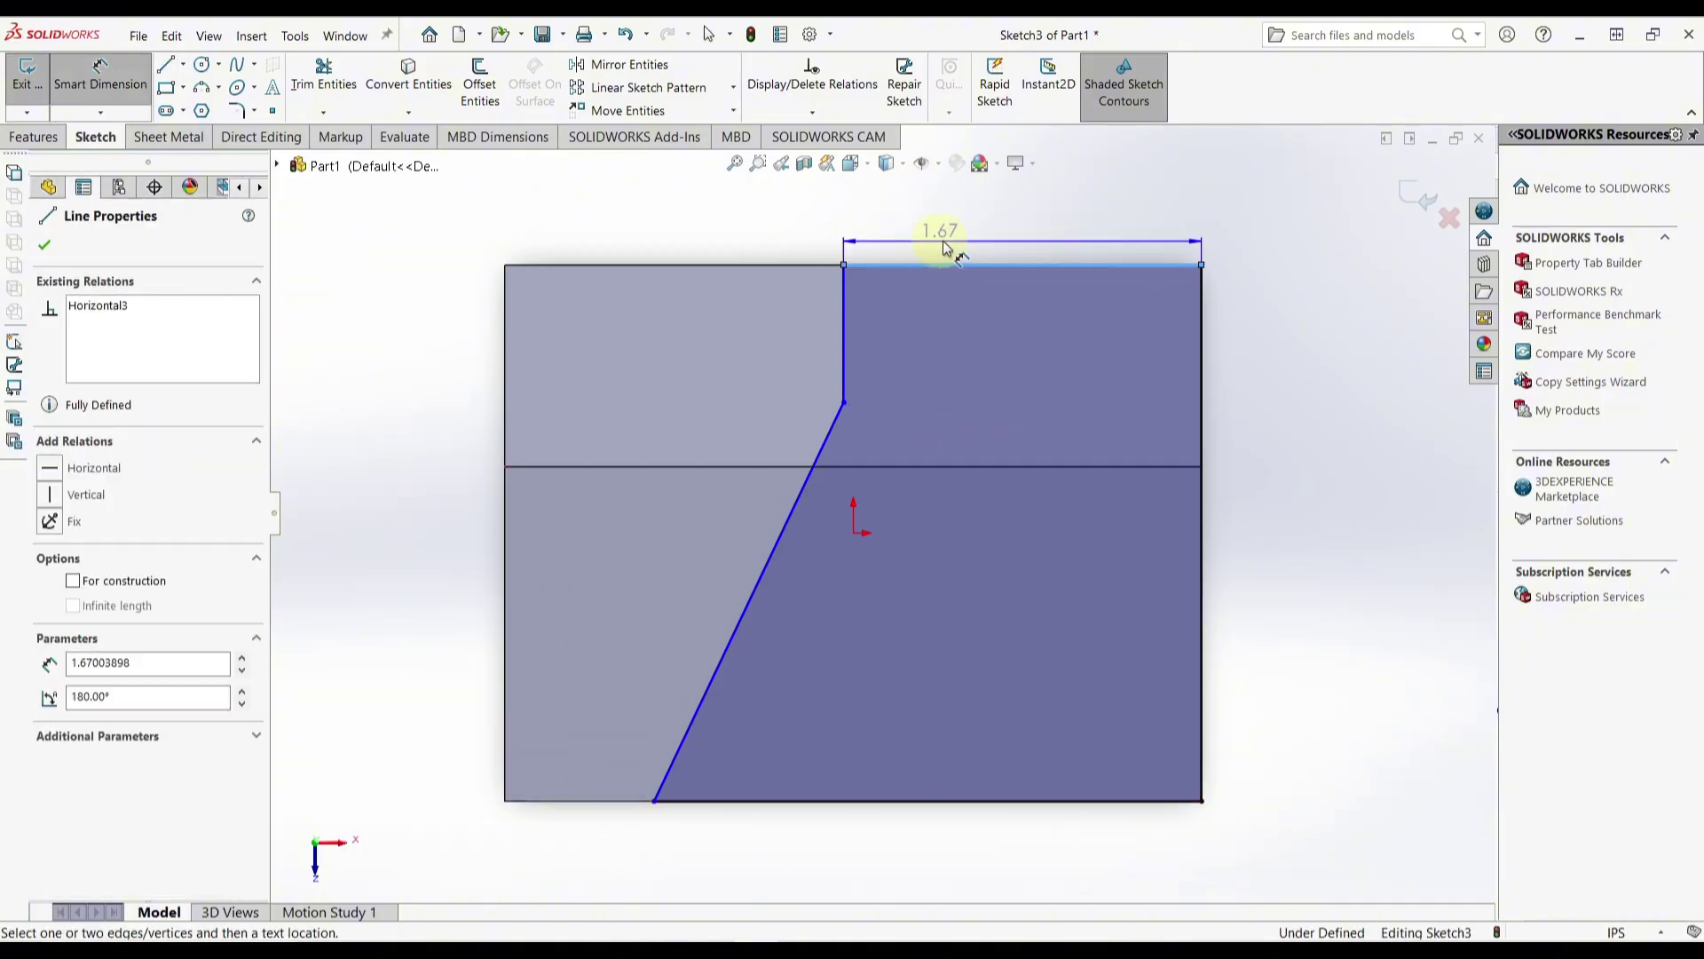
left_click(972, 238)
type("1.25")
key("Return")
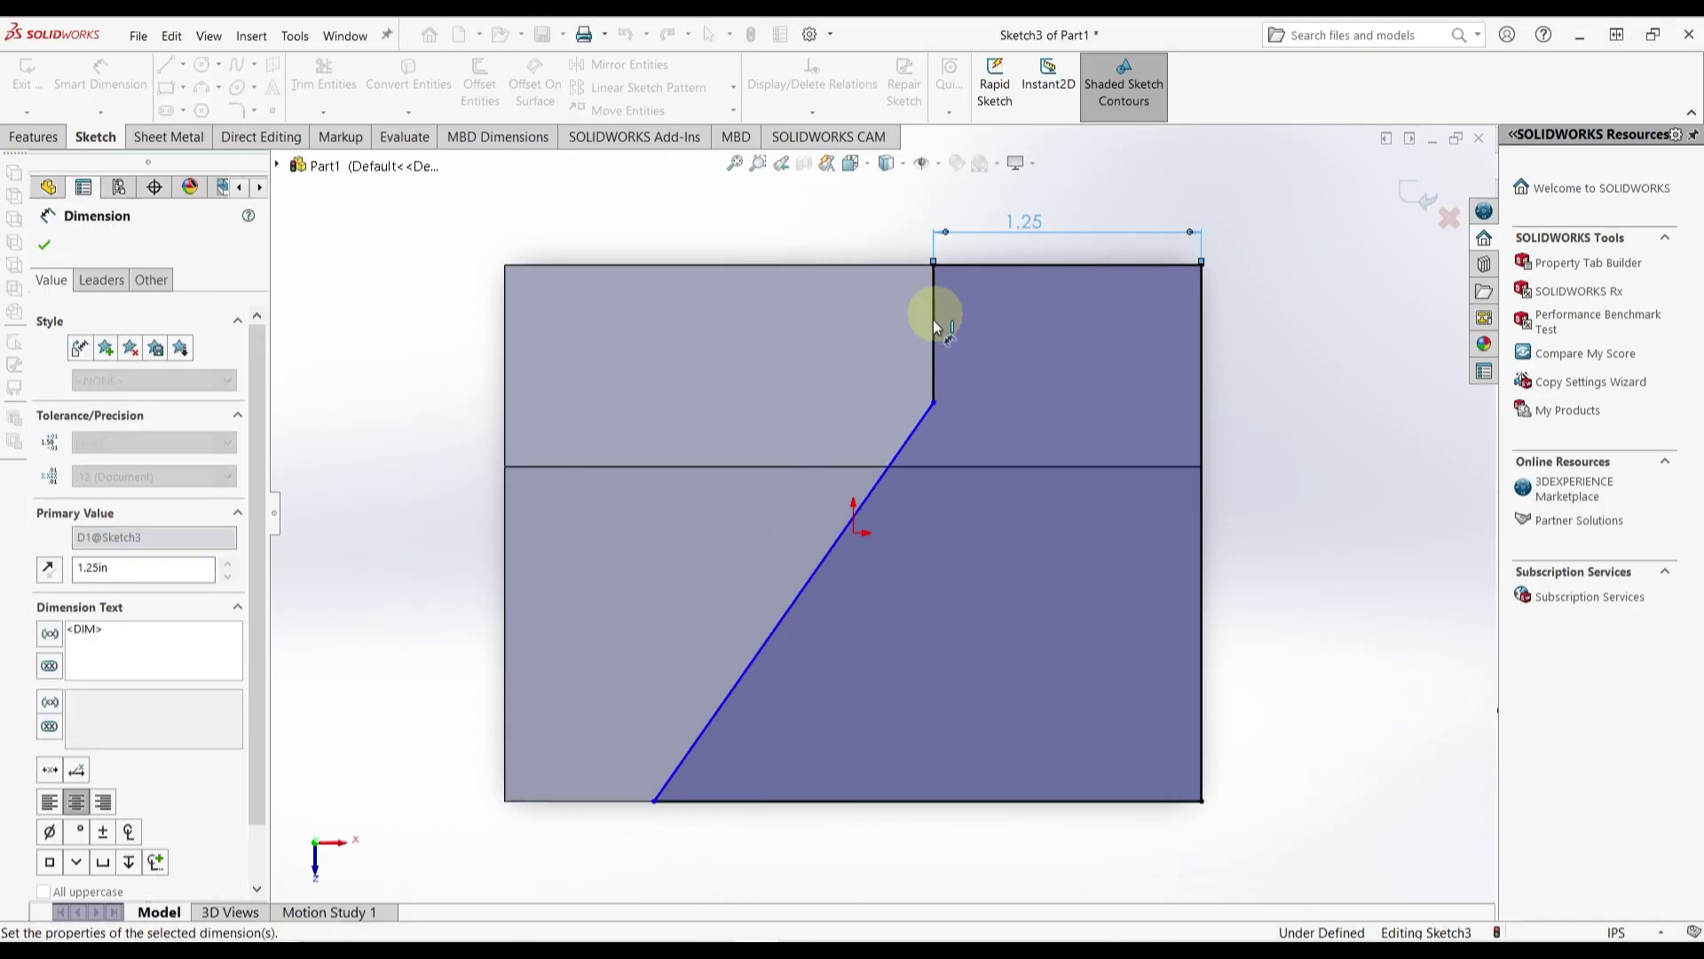
Step: Dimension the slanted line's front endpoint 0.25 in from the block's front-left corner, checking the value in the PDF drawing
left_click(653, 801)
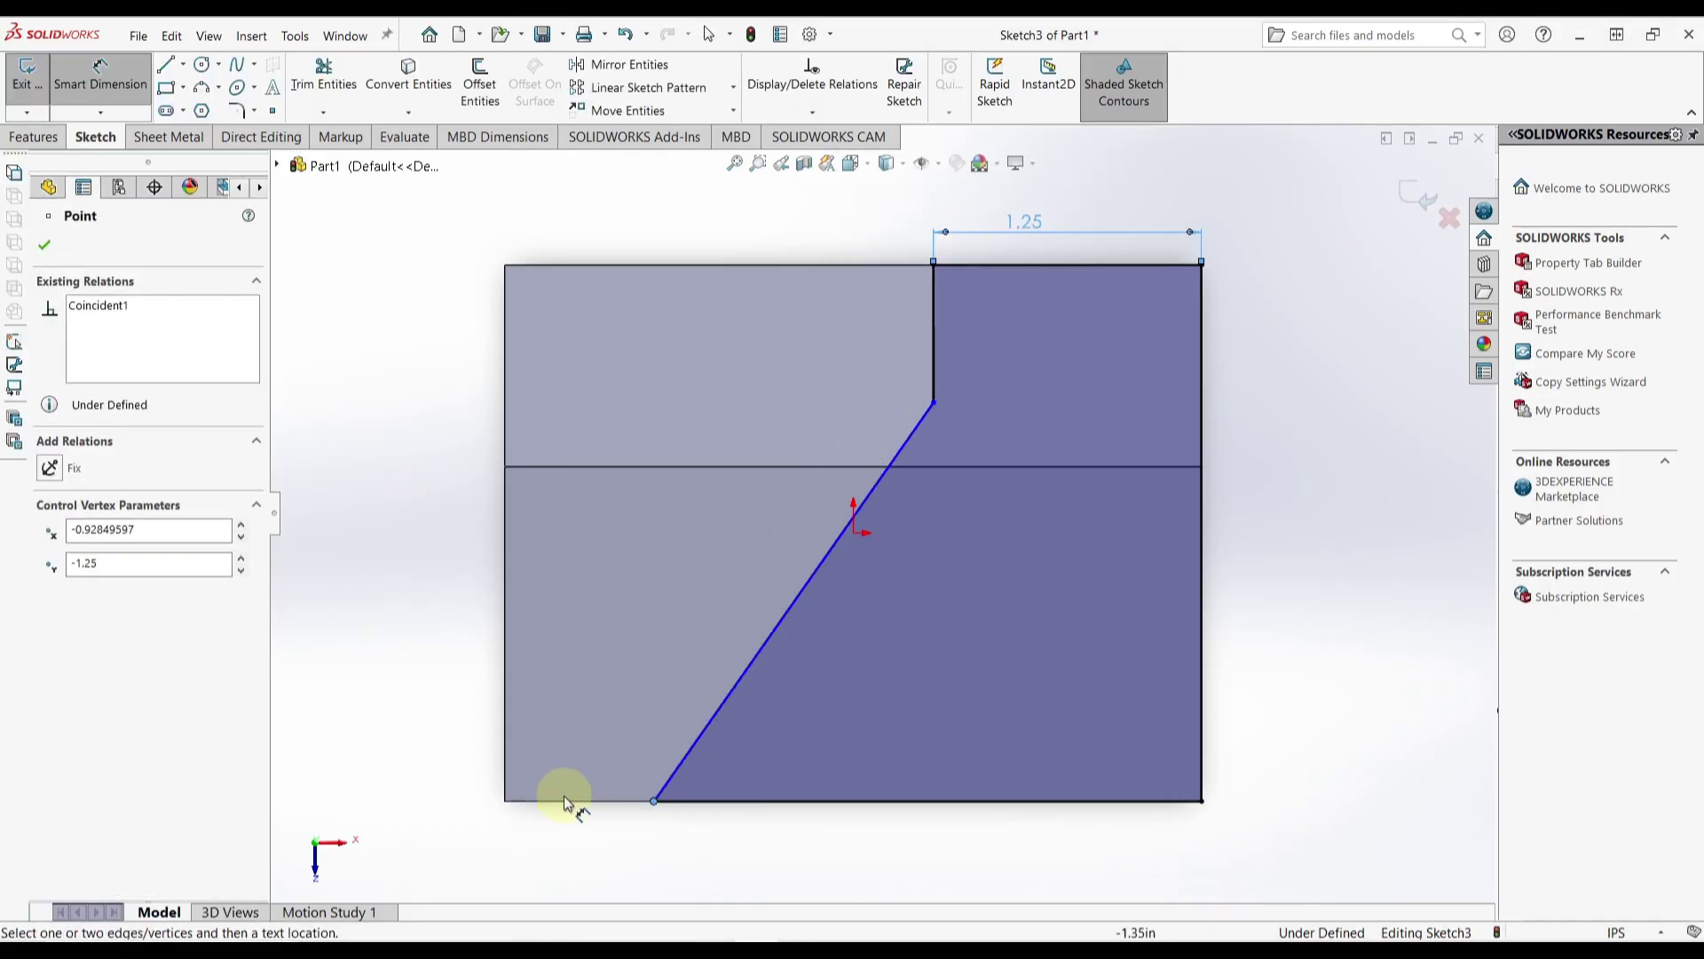
left_click(505, 802)
left_click(584, 852)
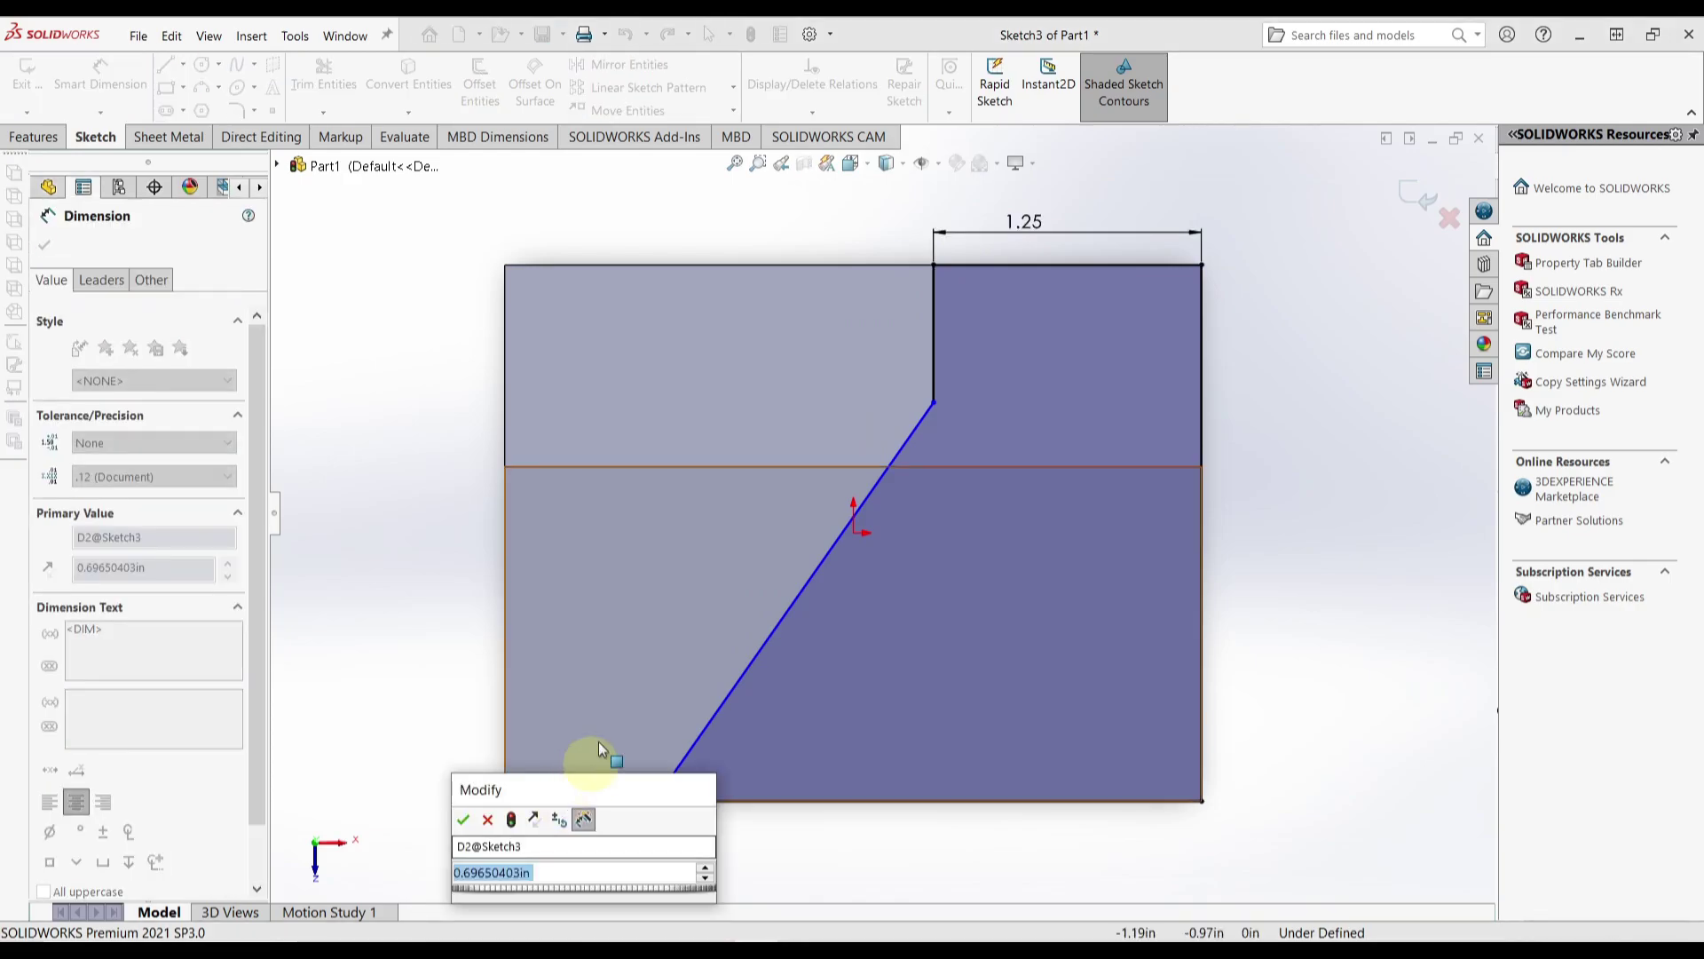
key("alt+Tab")
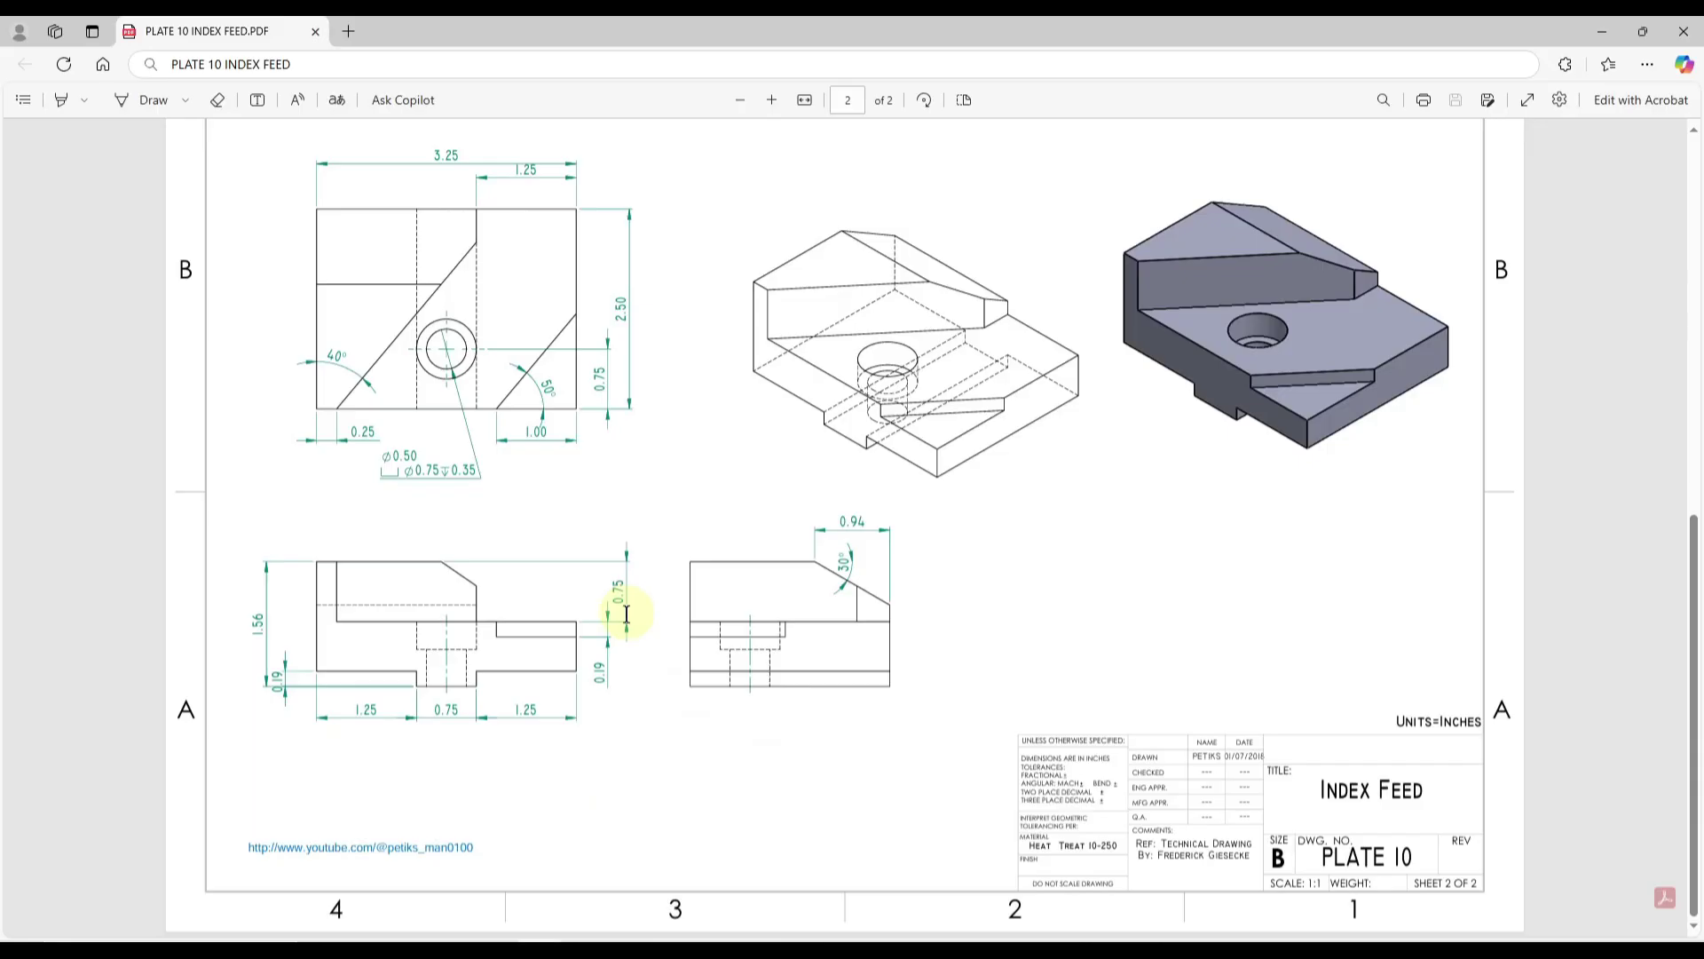
key("alt+Tab")
type(".2")
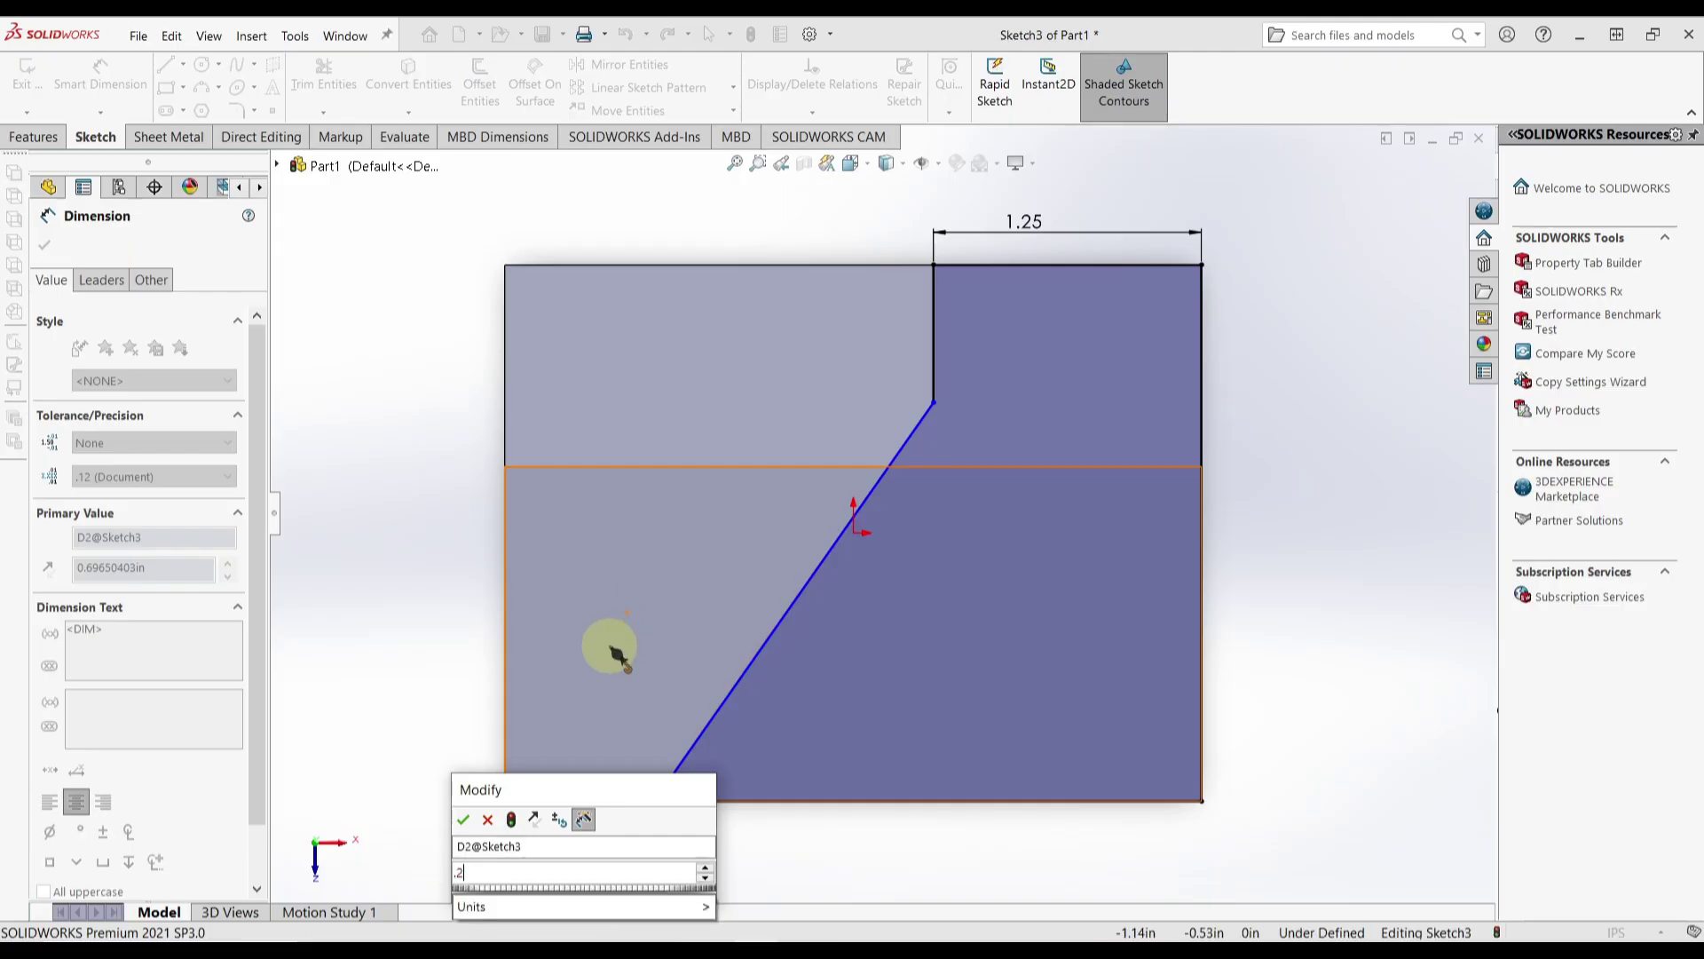
type("5")
key("Return")
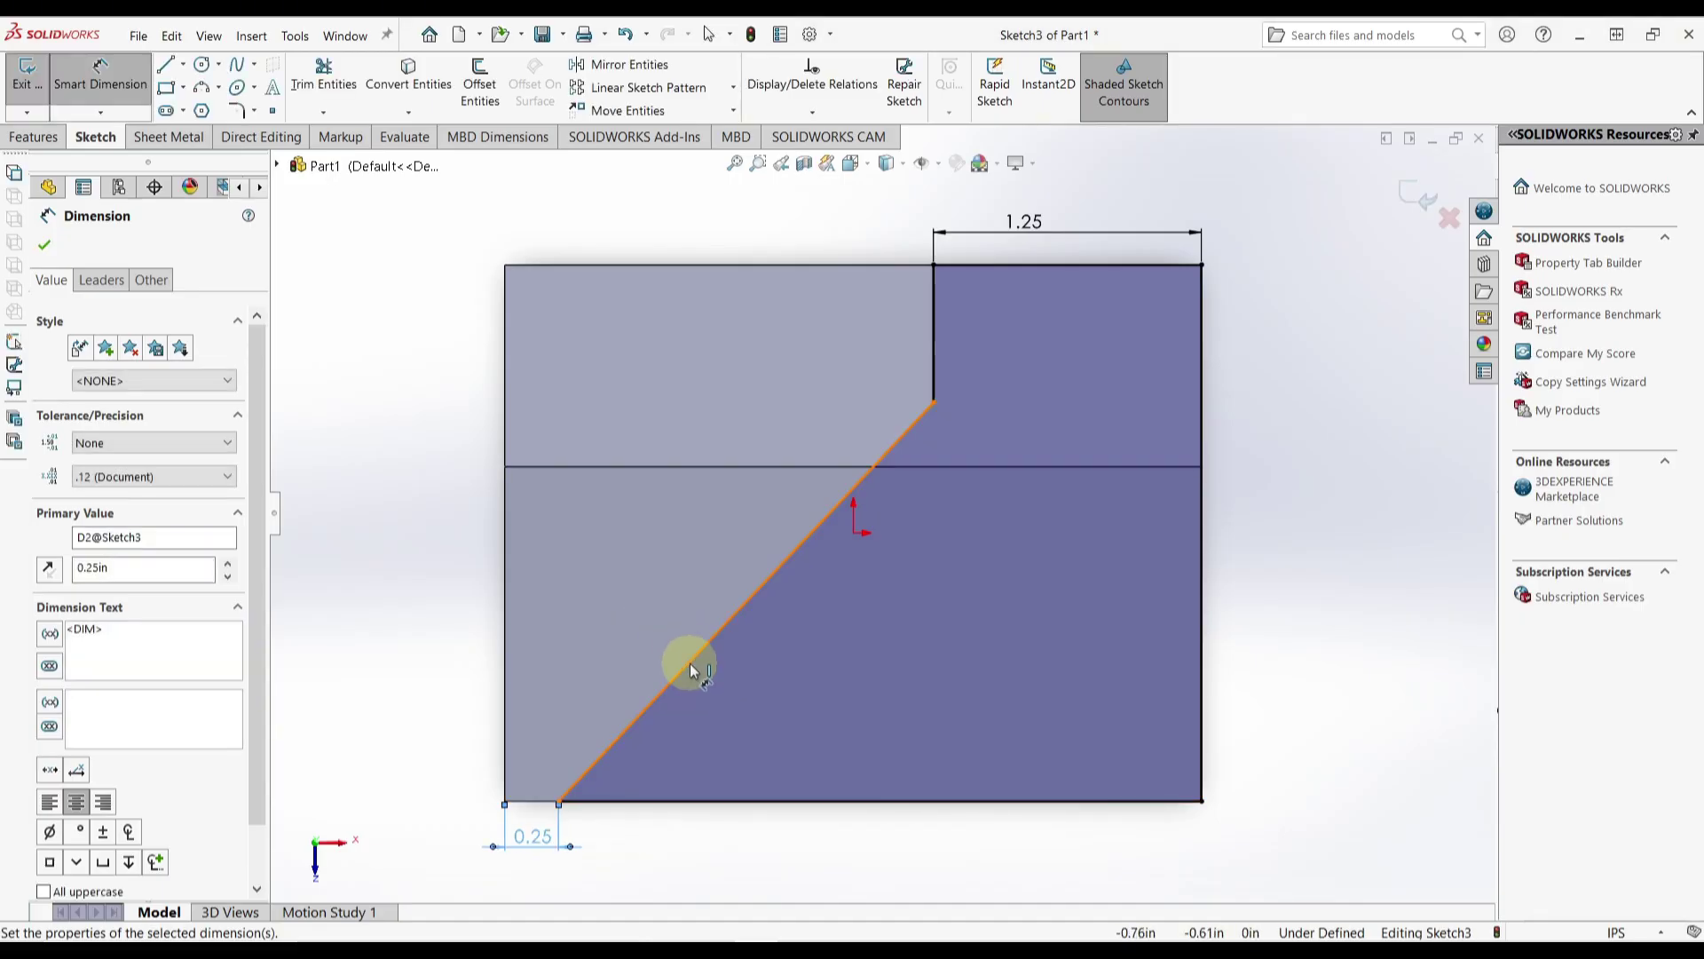
Step: Set the angle between the slanted line and the block's left edge to 40 degrees
left_click(689, 663)
left_click(507, 648)
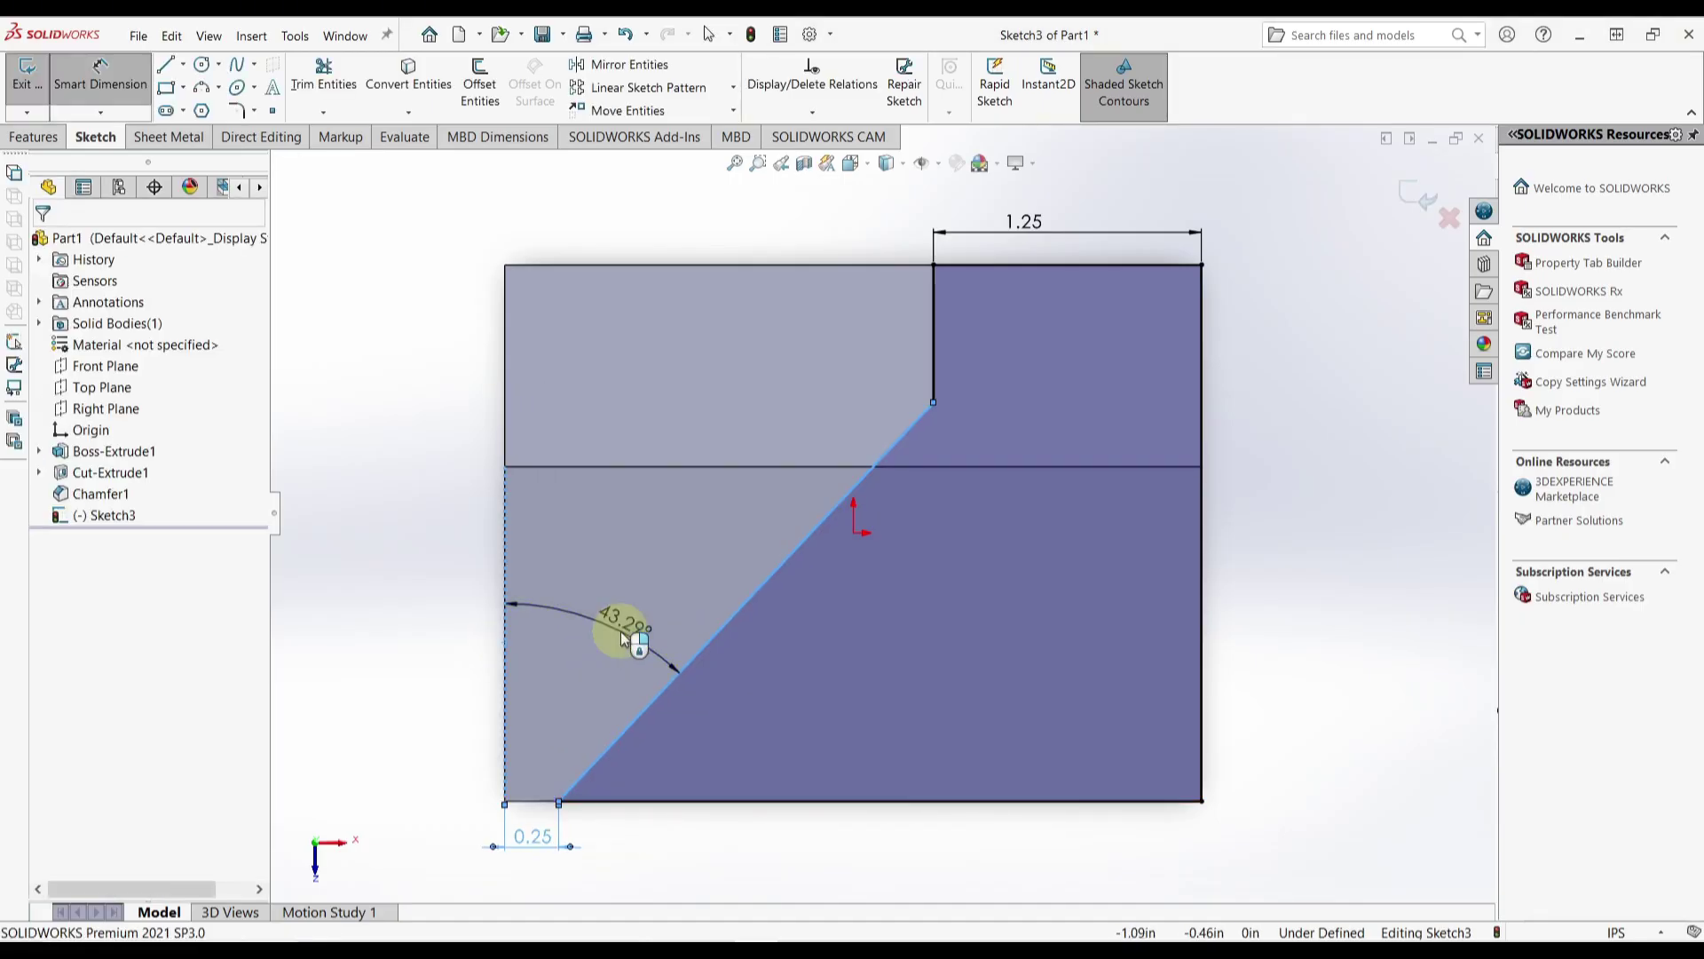
left_click(620, 631)
type("40")
key("Return")
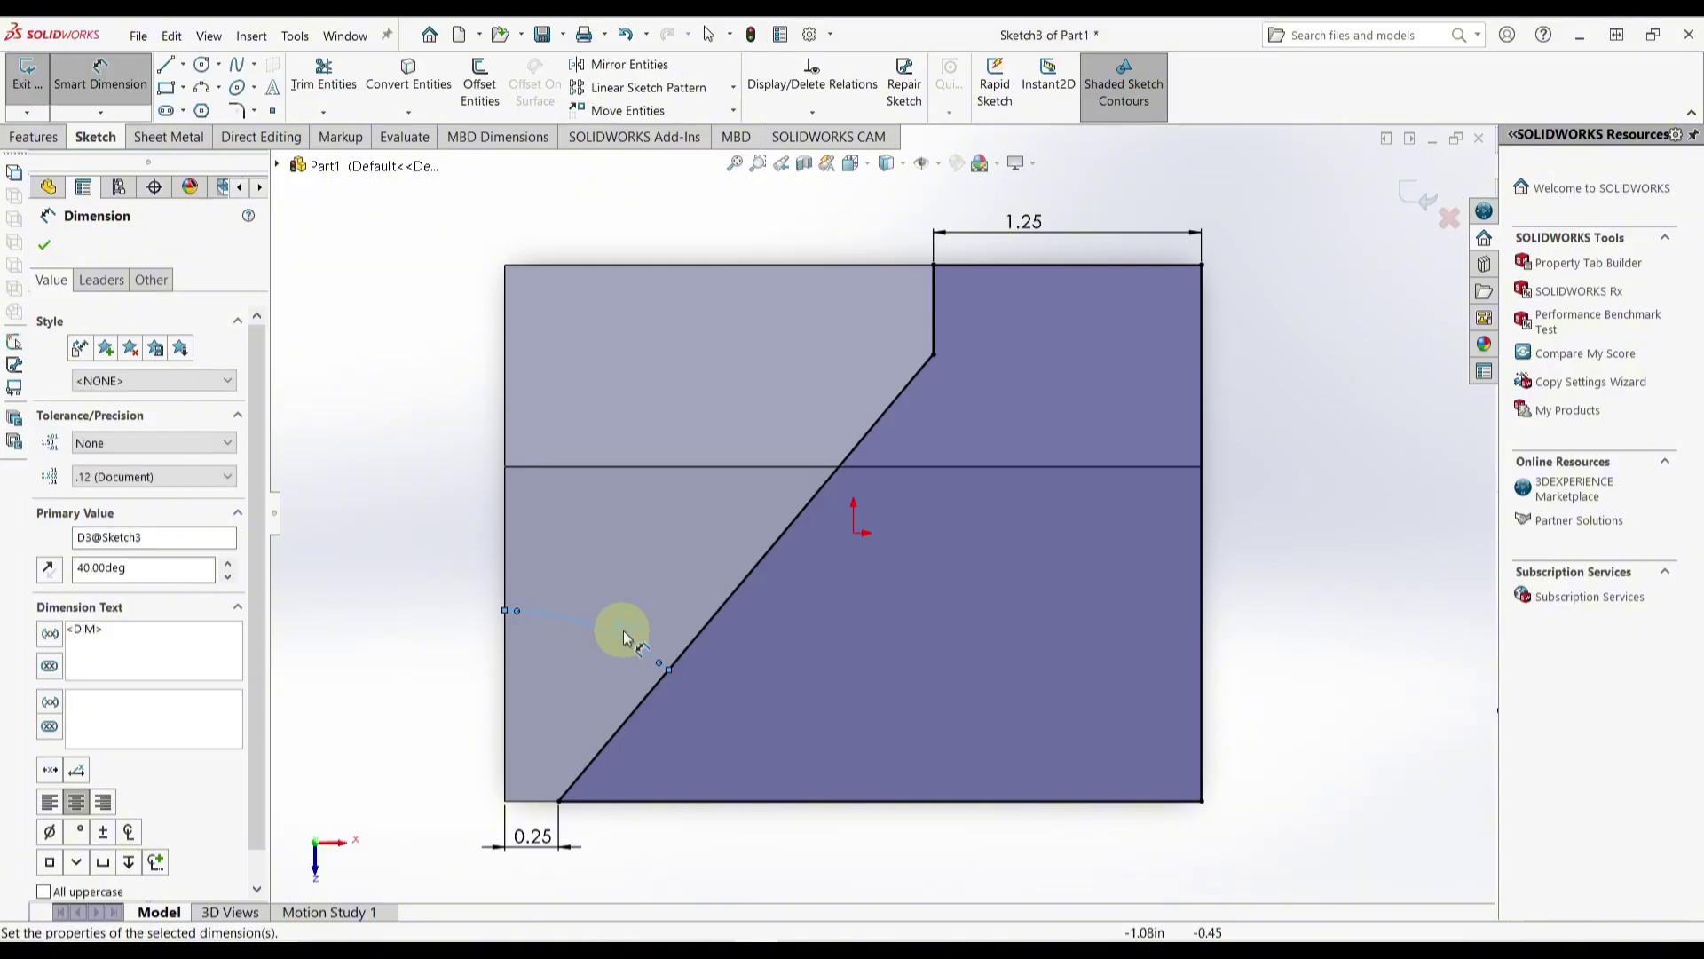
Step: Cut the angled profile into the block with a Blind Extruded Cut 0.75 in deep, checking the depth in the PDF drawing
left_click(34, 138)
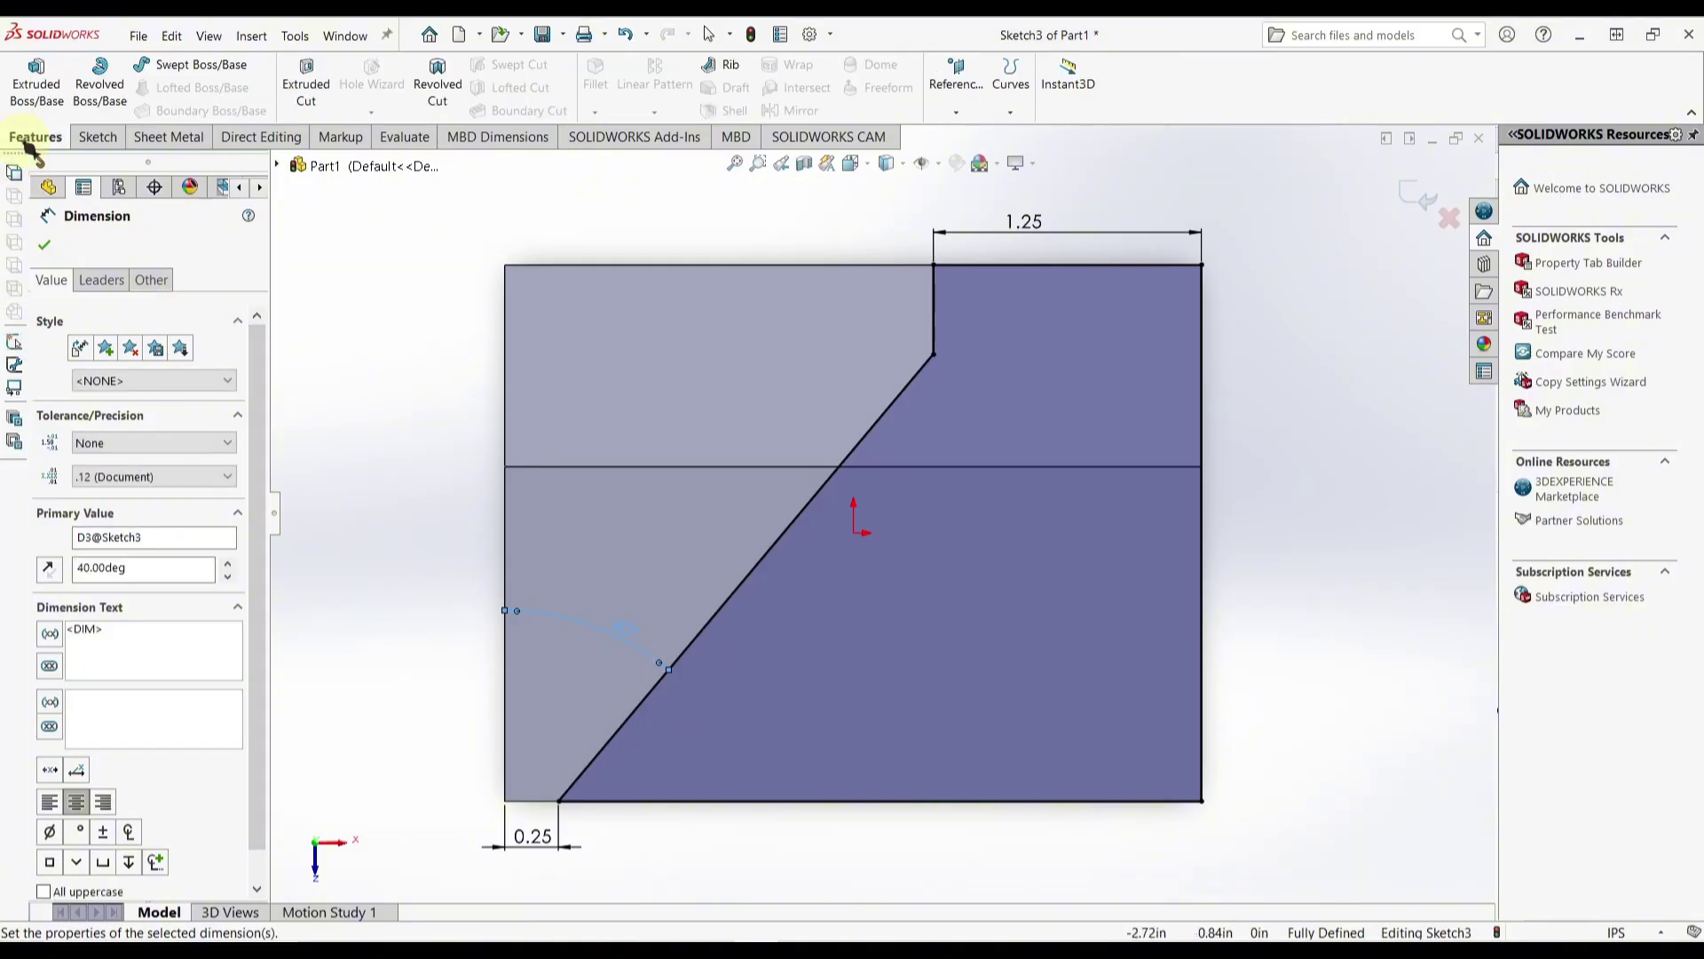
left_click(306, 84)
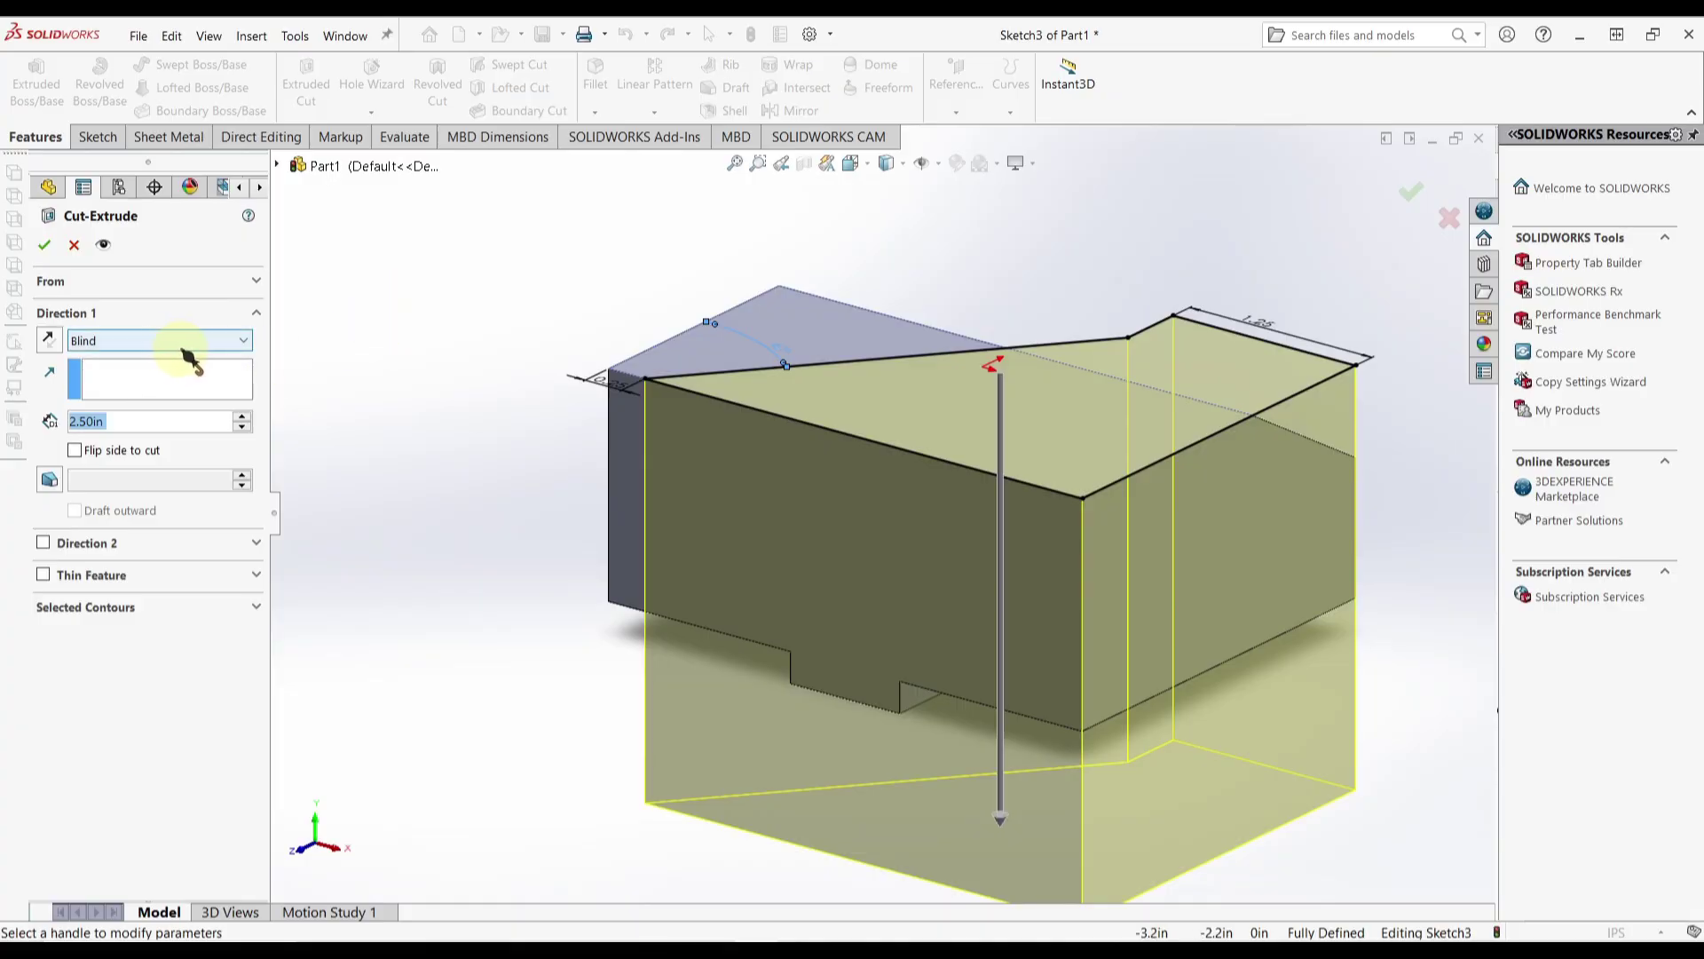
key("alt+Tab")
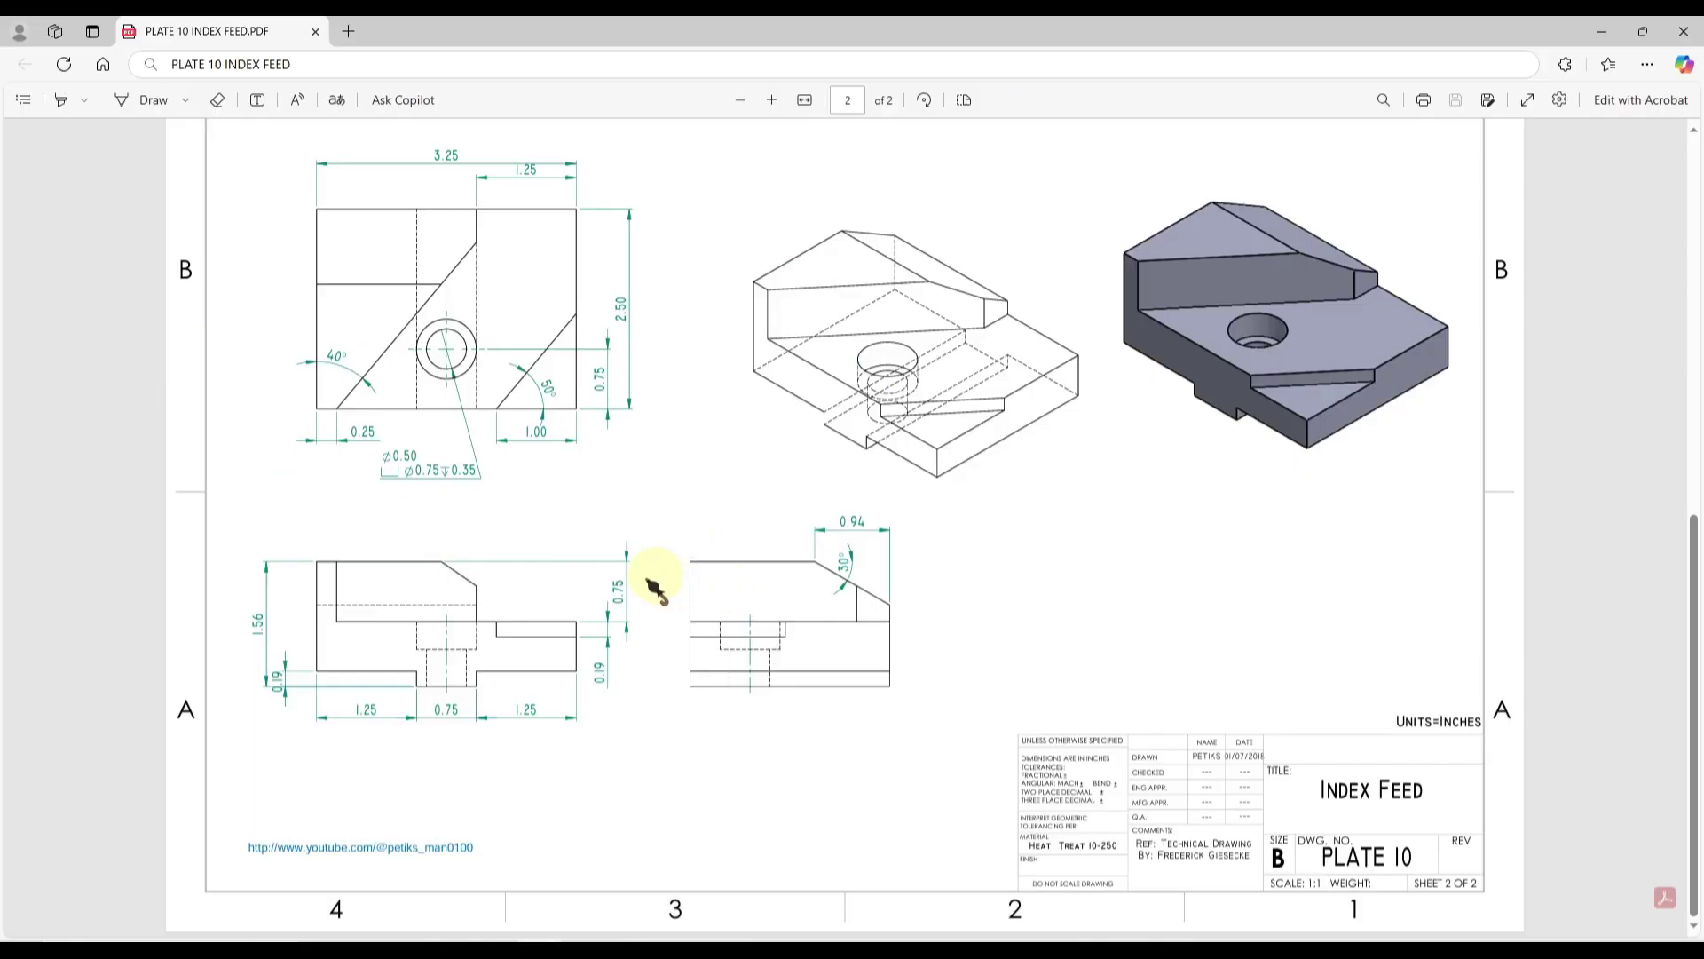
key("alt+Tab")
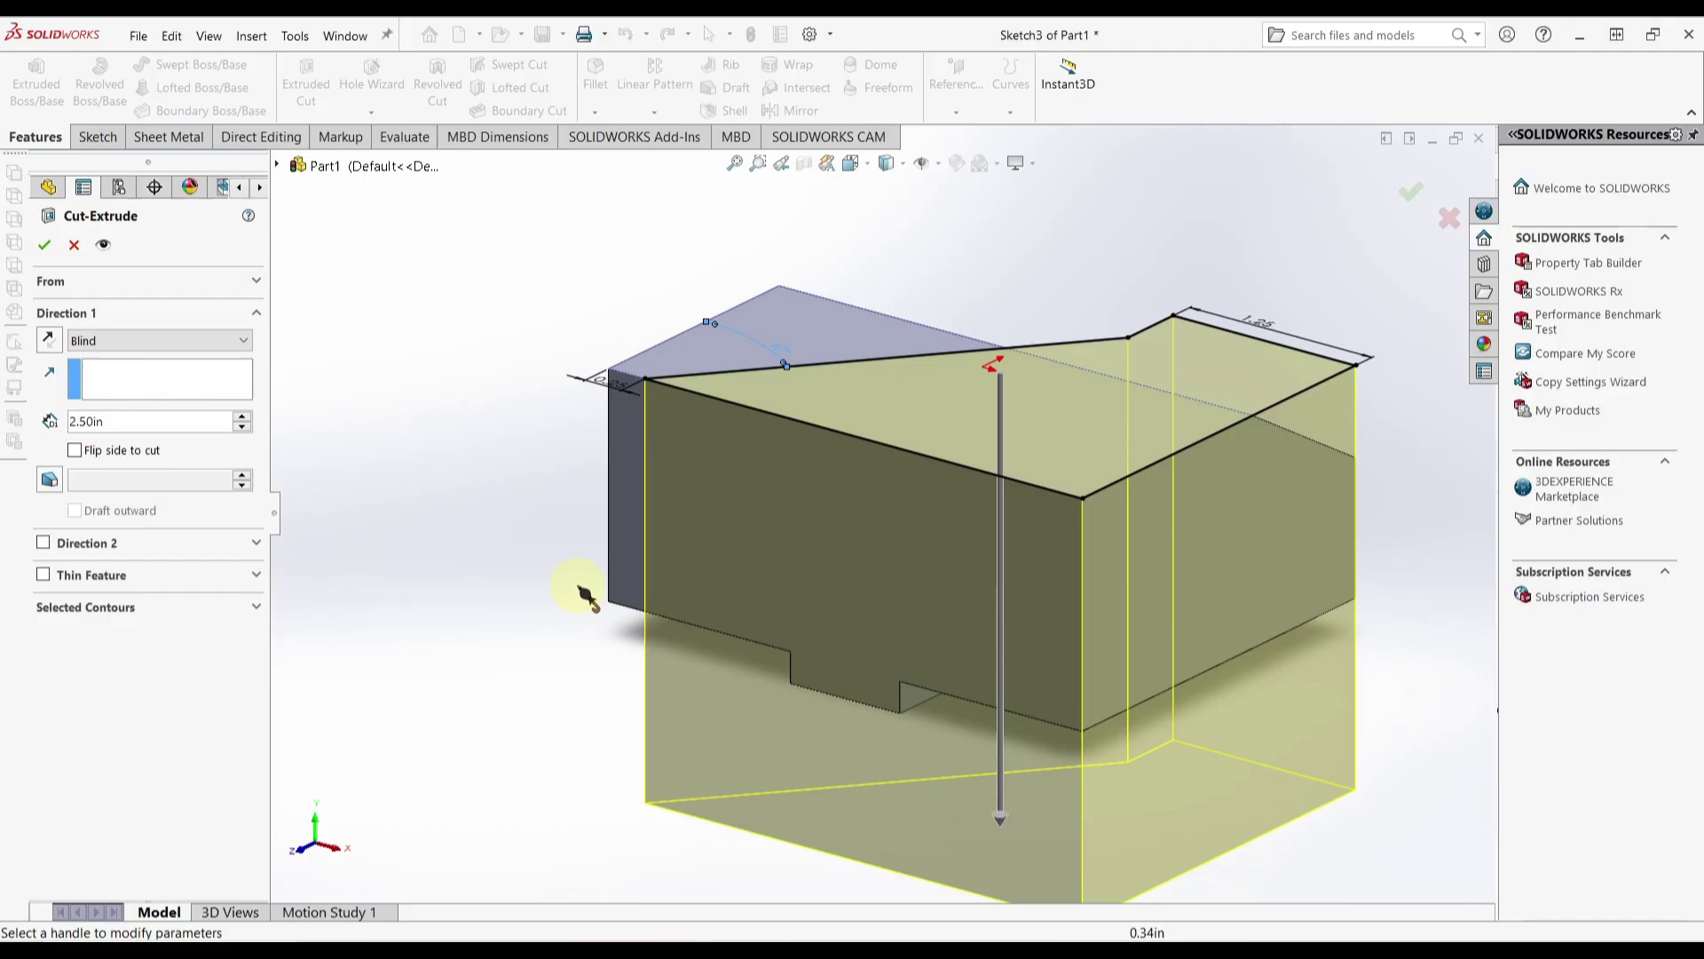
double_click(129, 422)
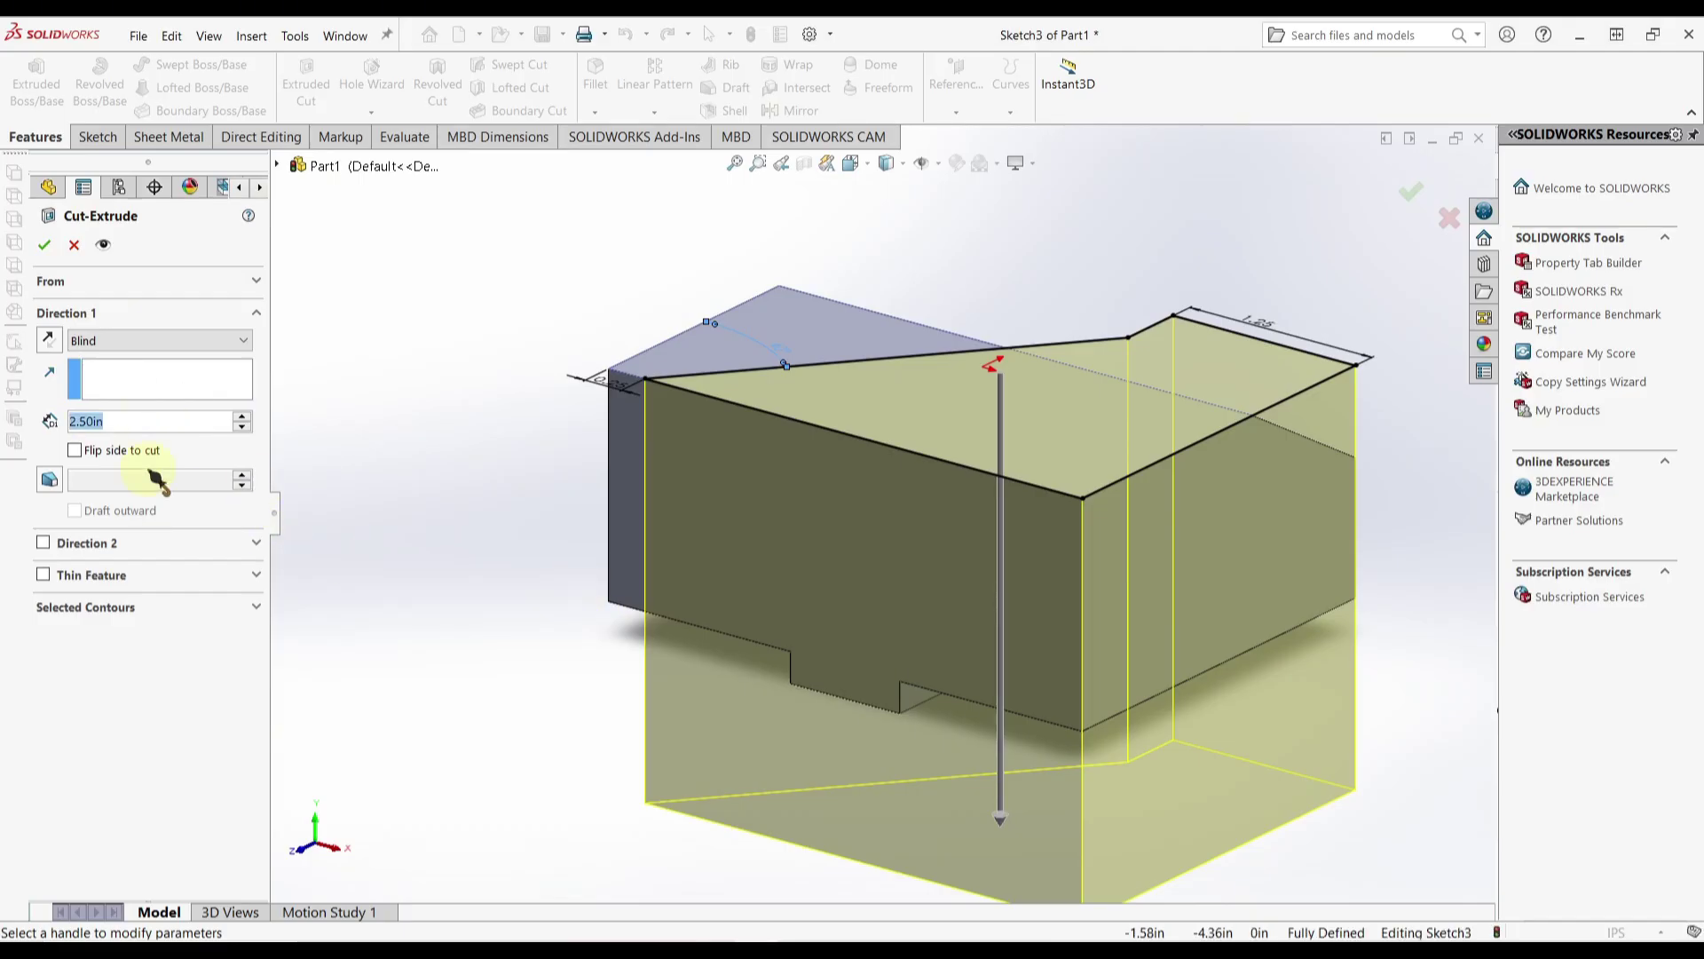
type(".75")
key("Return")
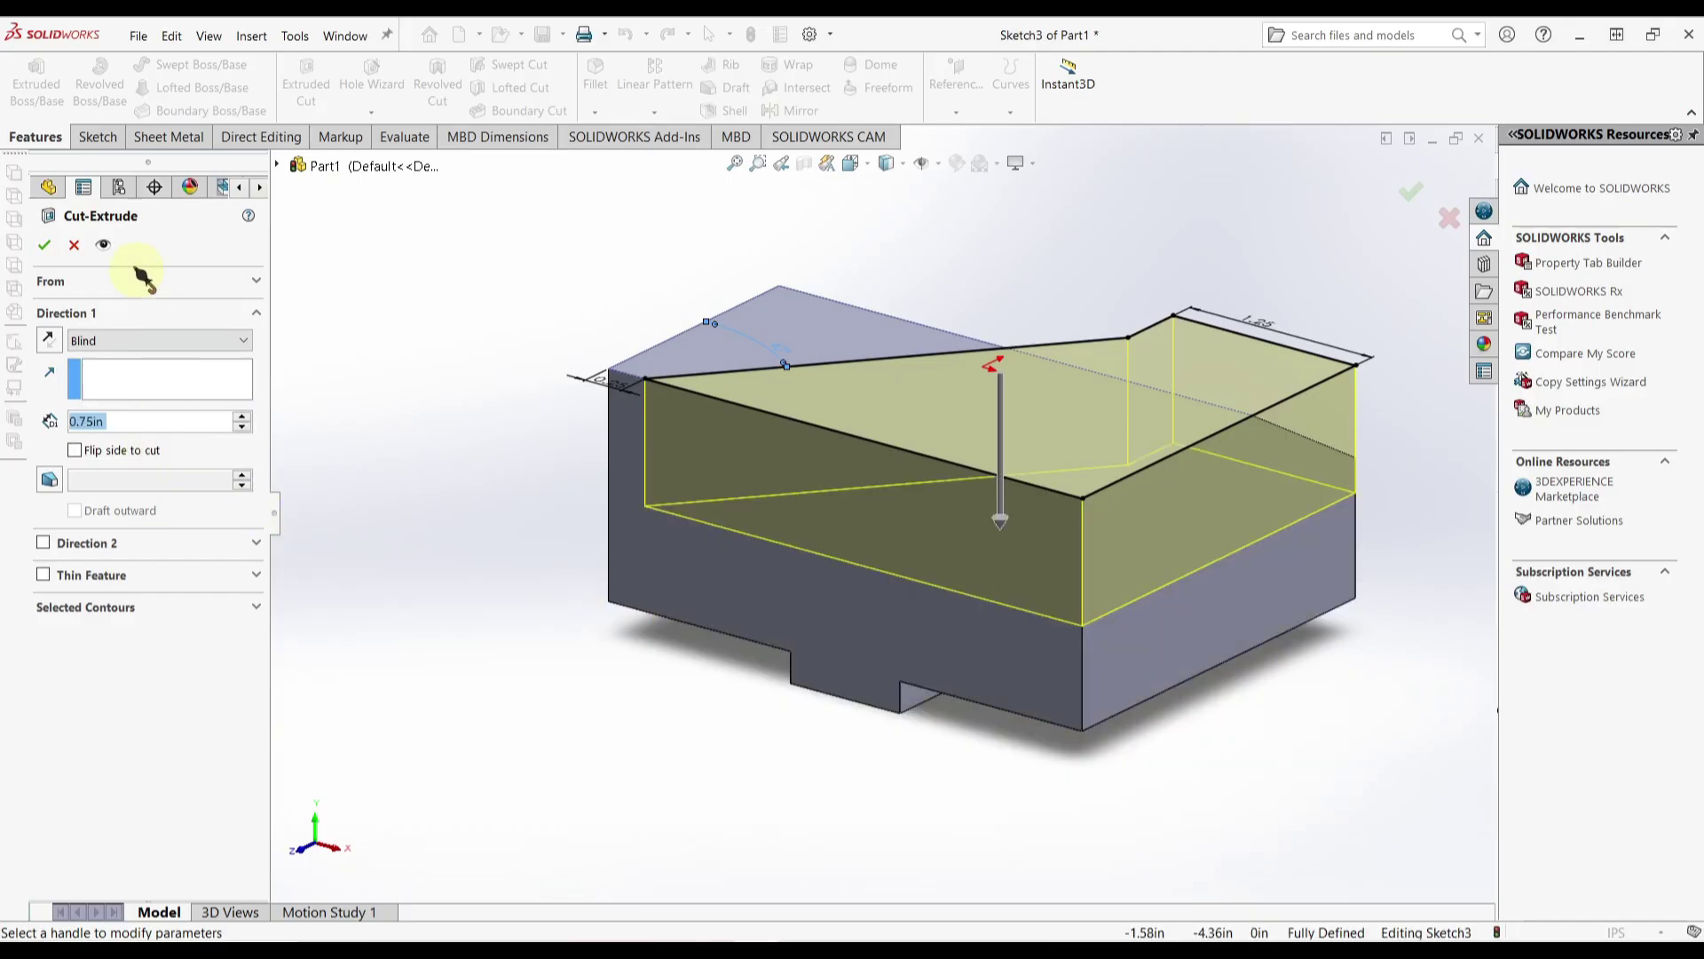
left_click(43, 249)
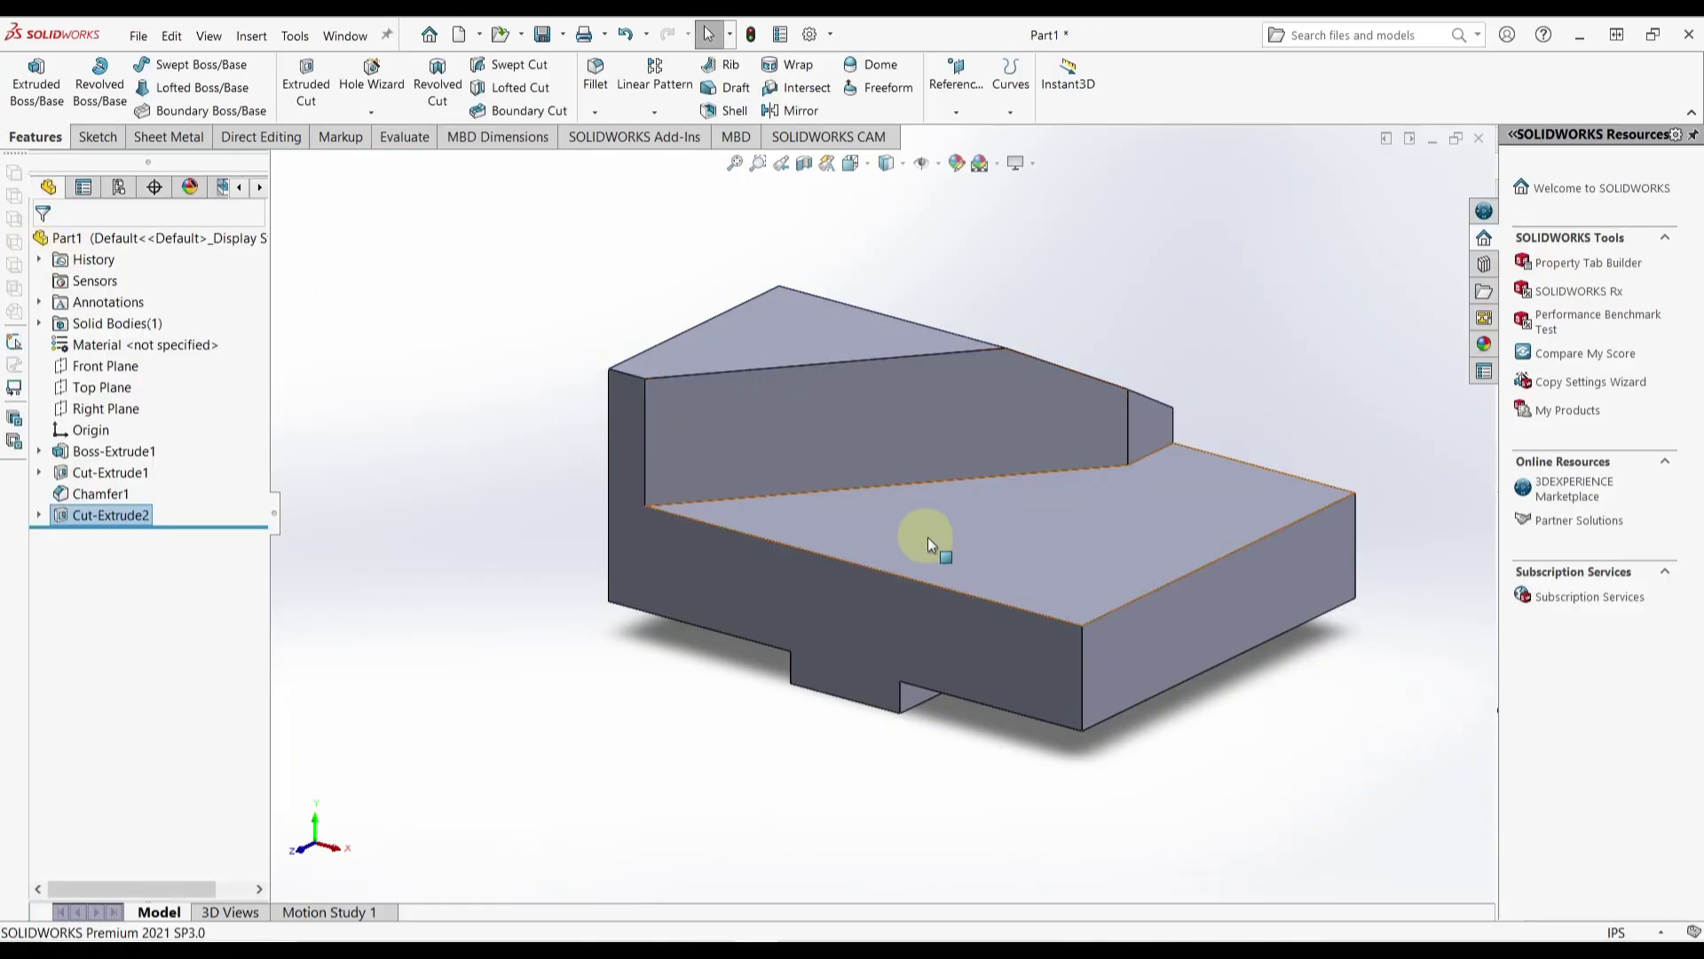
Step: Sketch a closed triangle about 0.66 in wide at the front-right corner of the lowered face
middle_click_drag(928, 548, 1004, 551)
left_click(1012, 546)
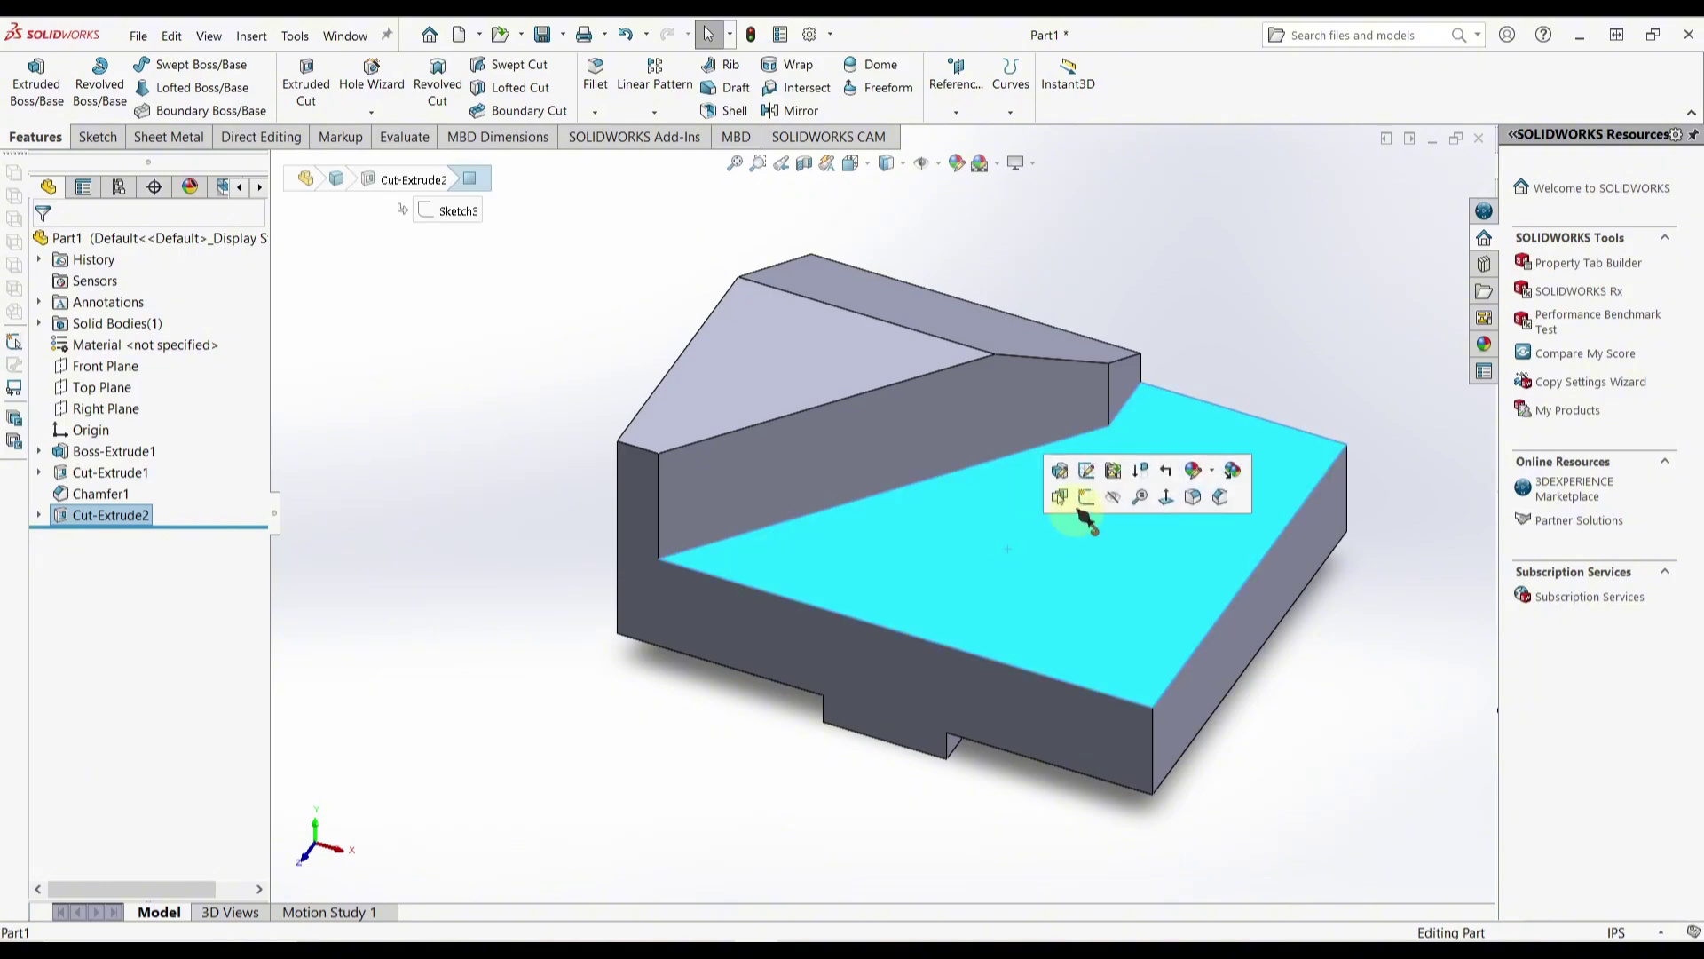
left_click(1083, 498)
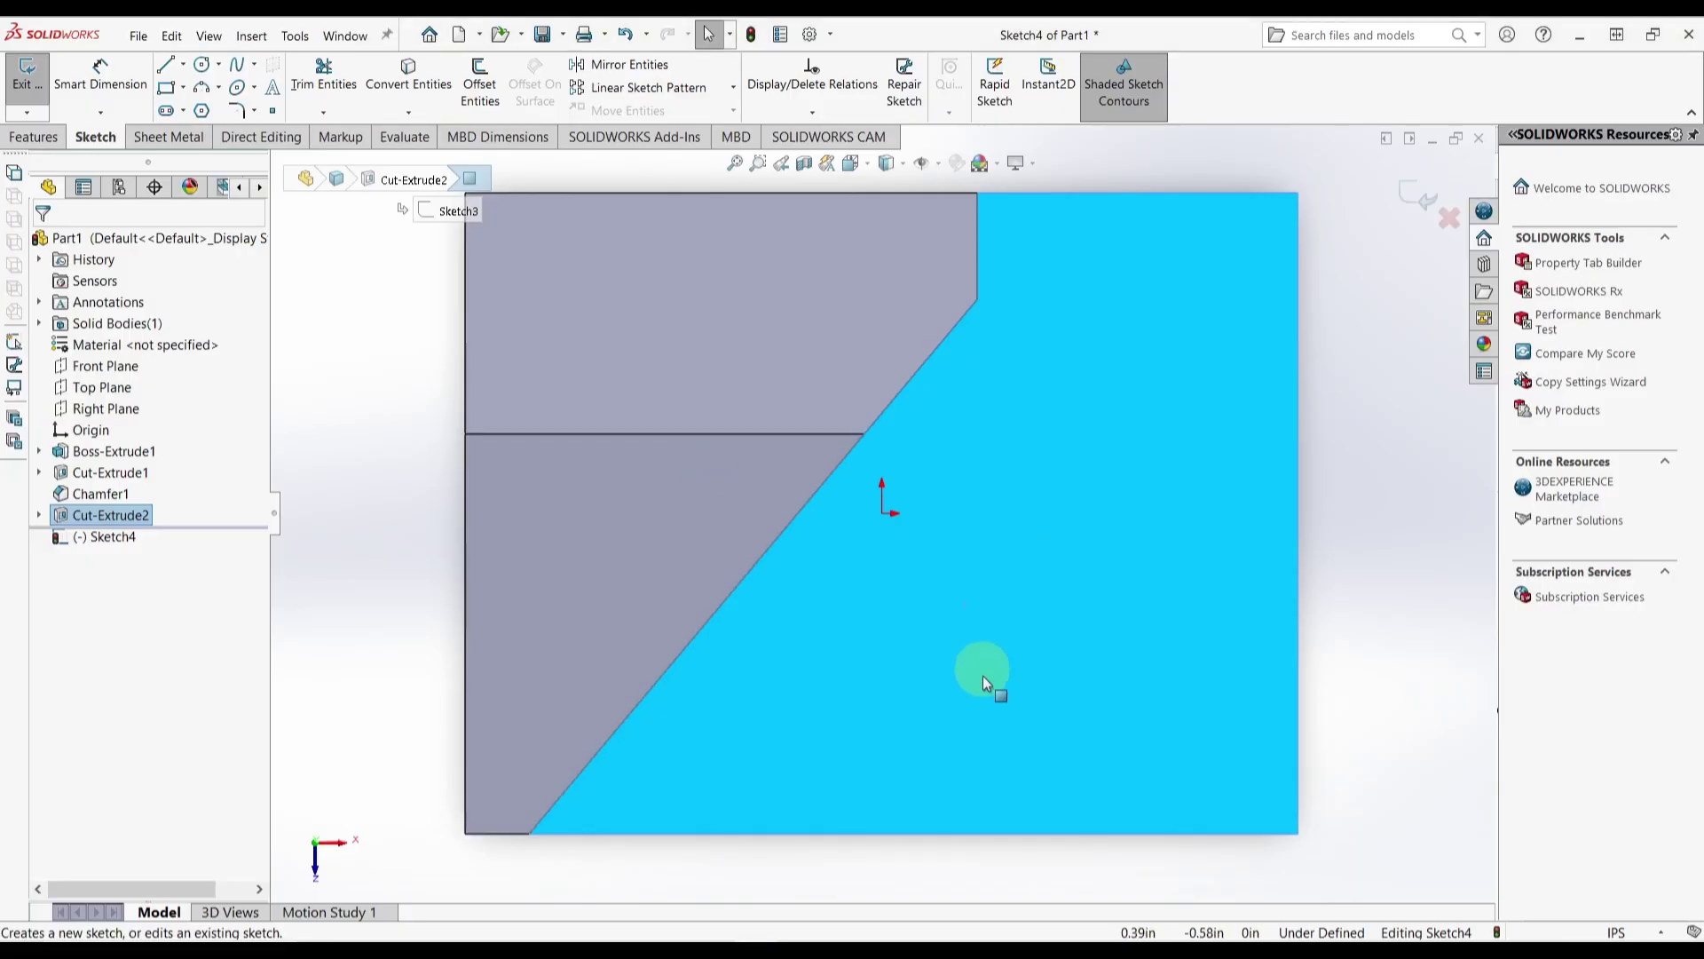
left_click(165, 66)
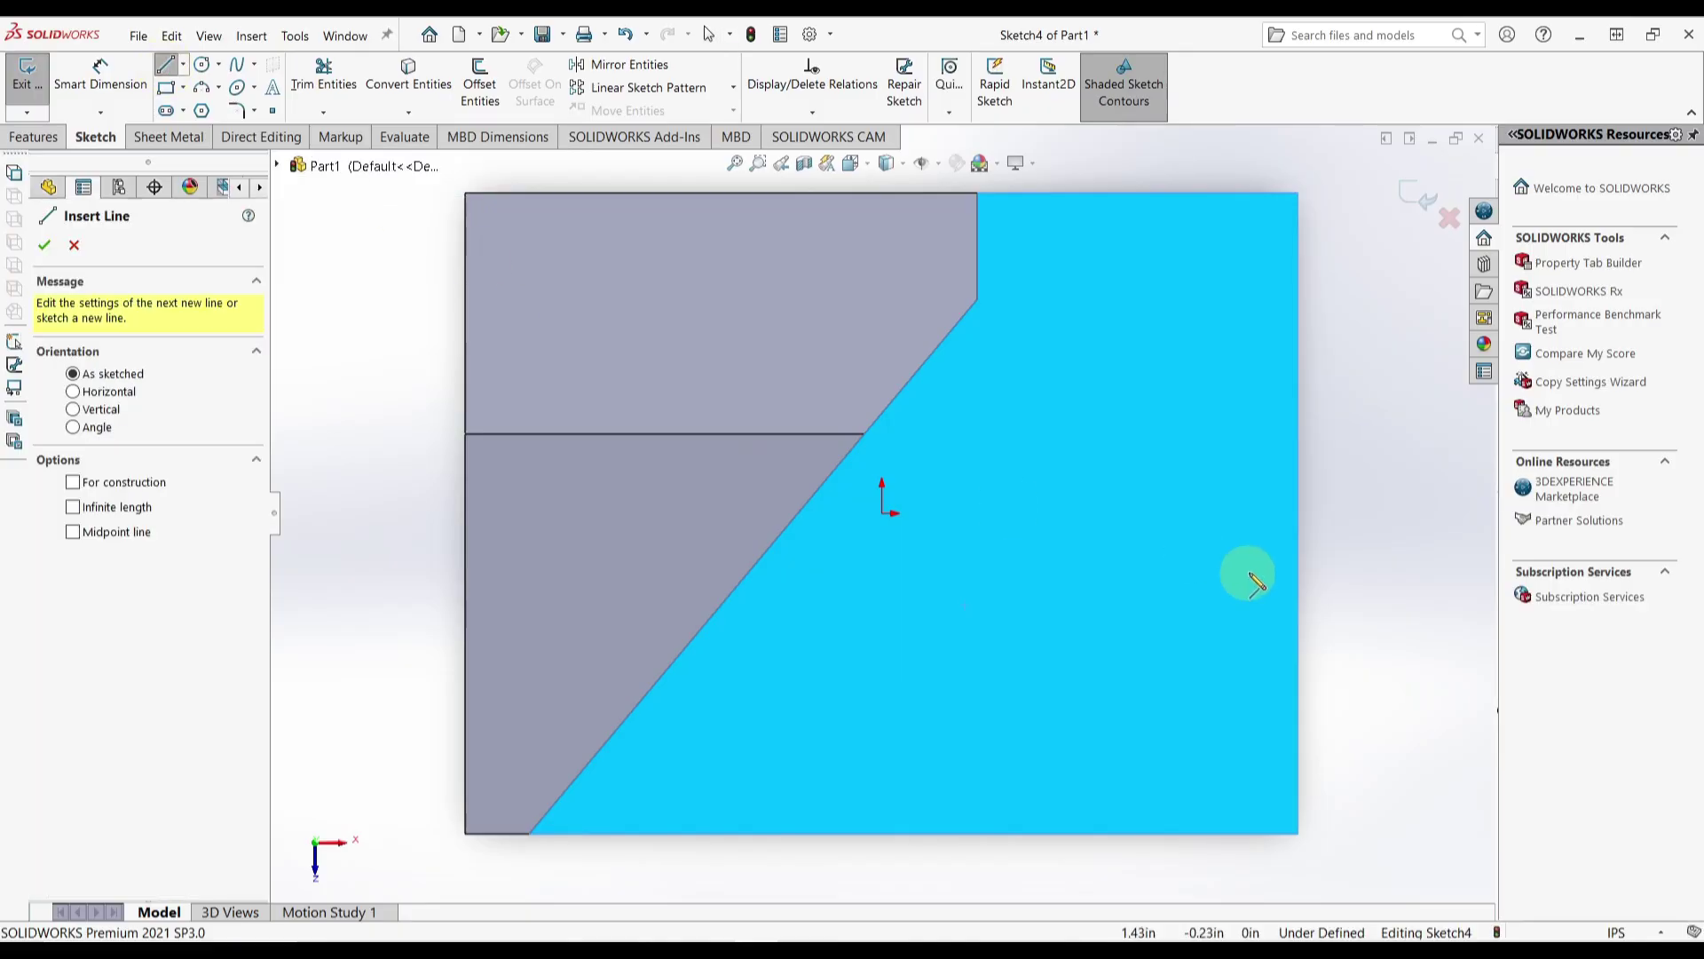
left_click(1297, 541)
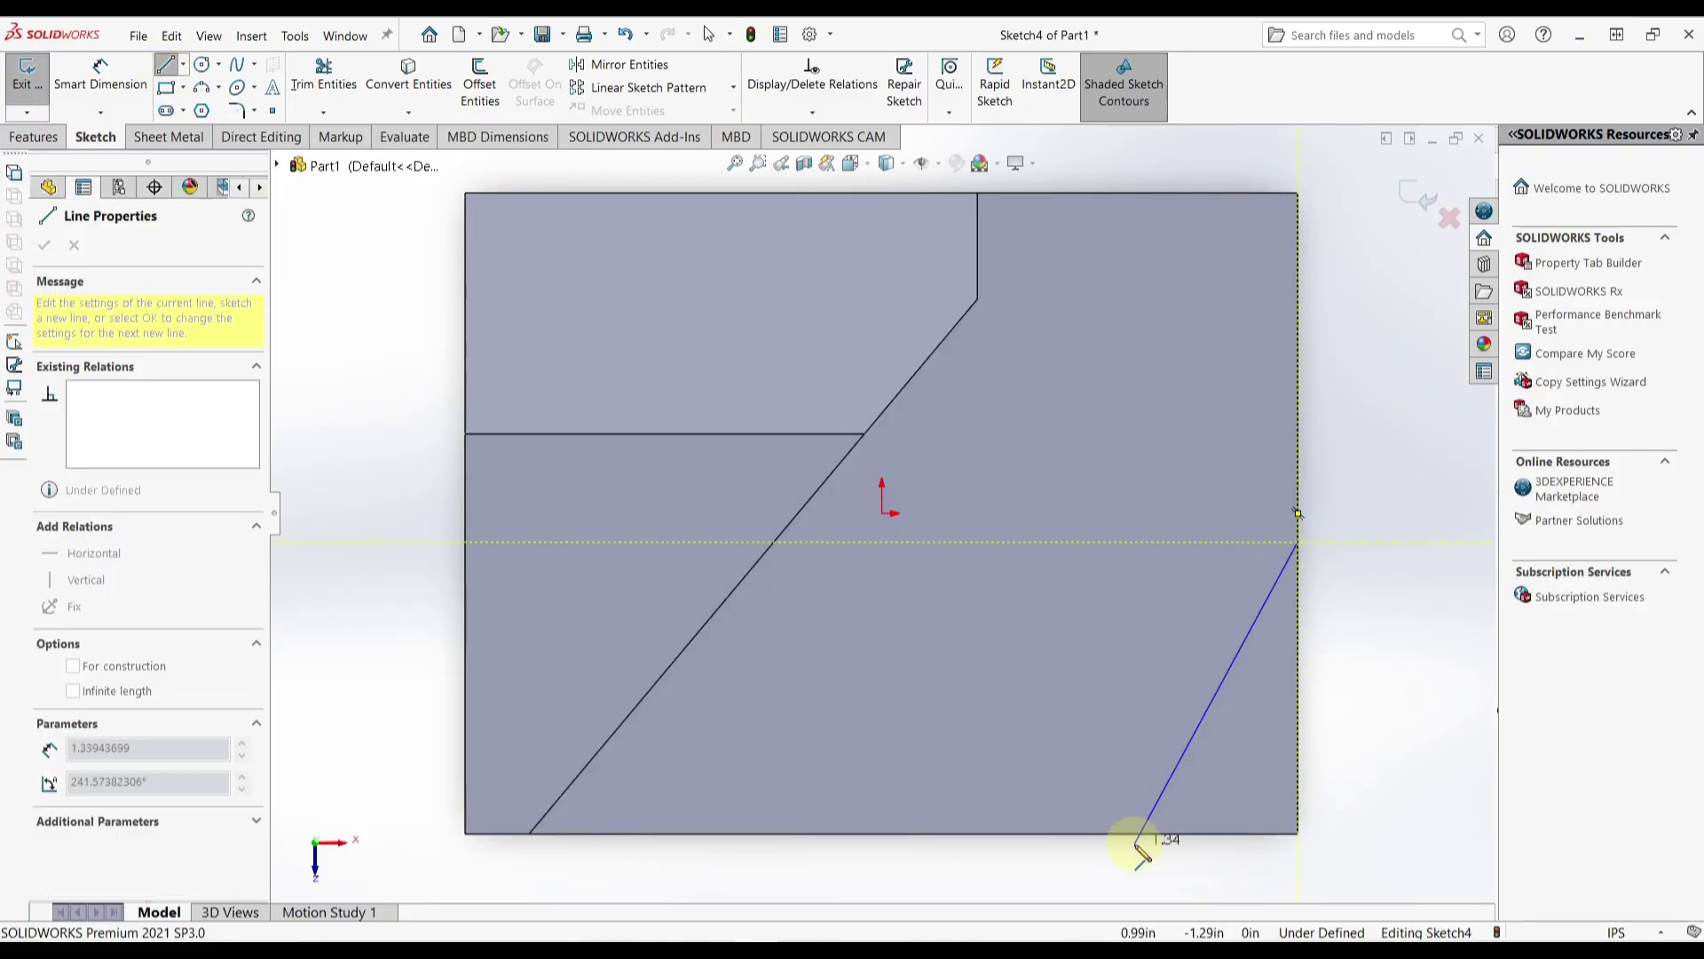
left_click(1129, 833)
left_click(1298, 832)
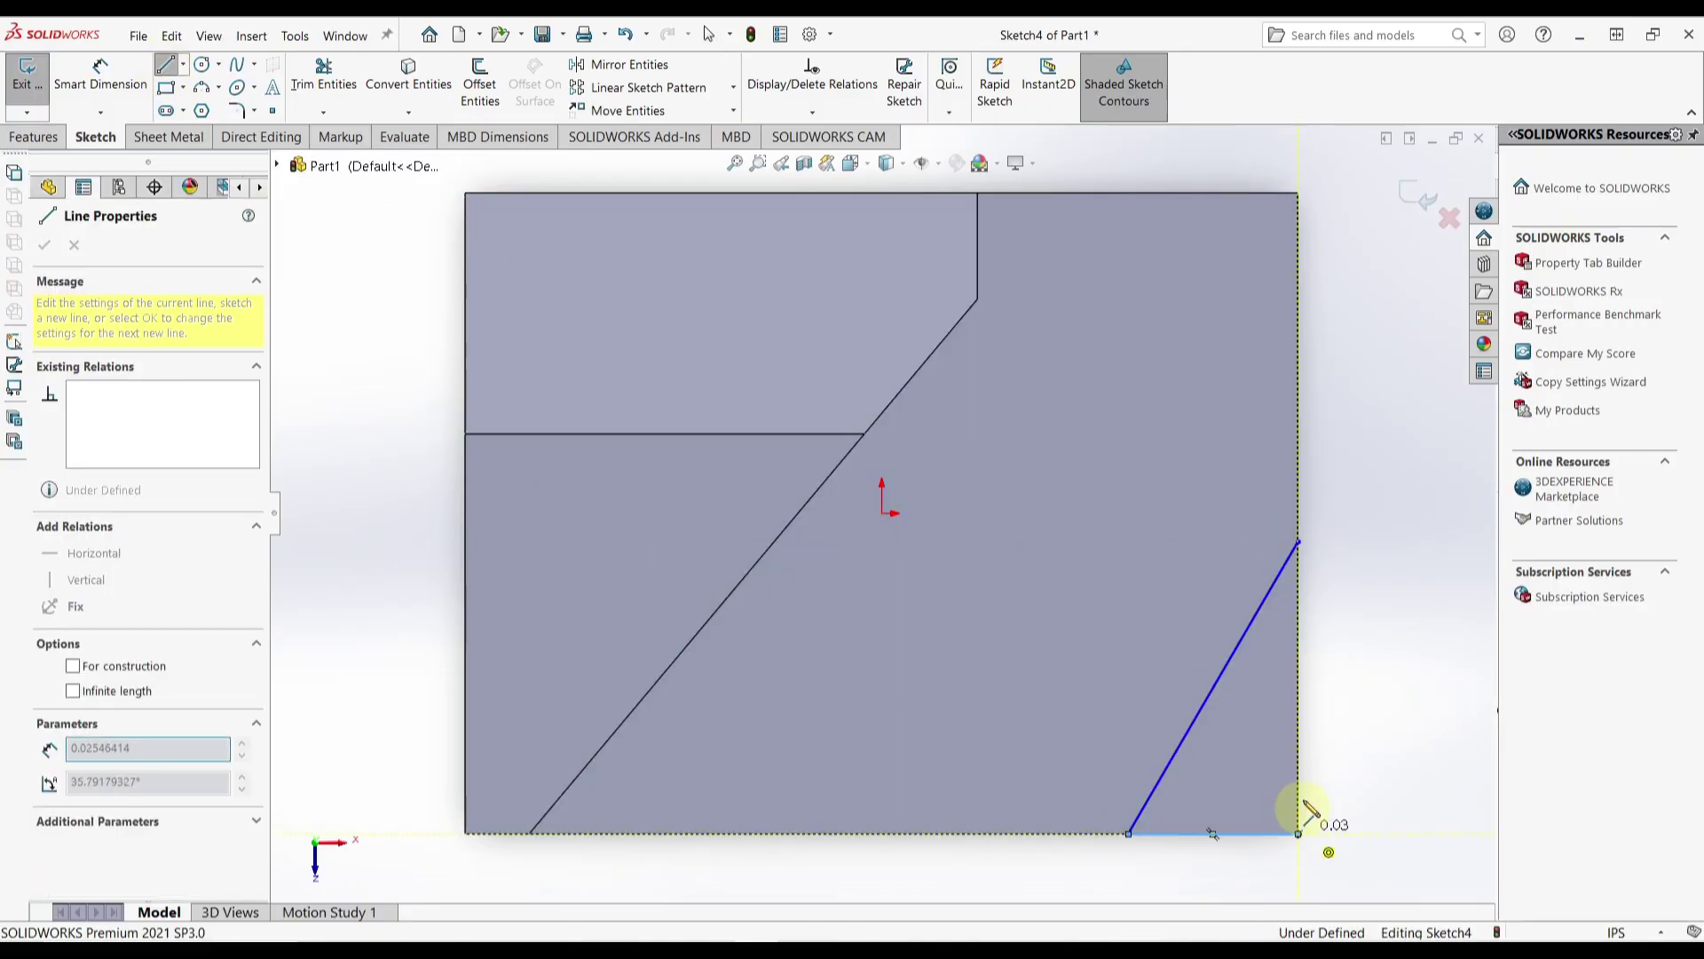
left_click(1298, 542)
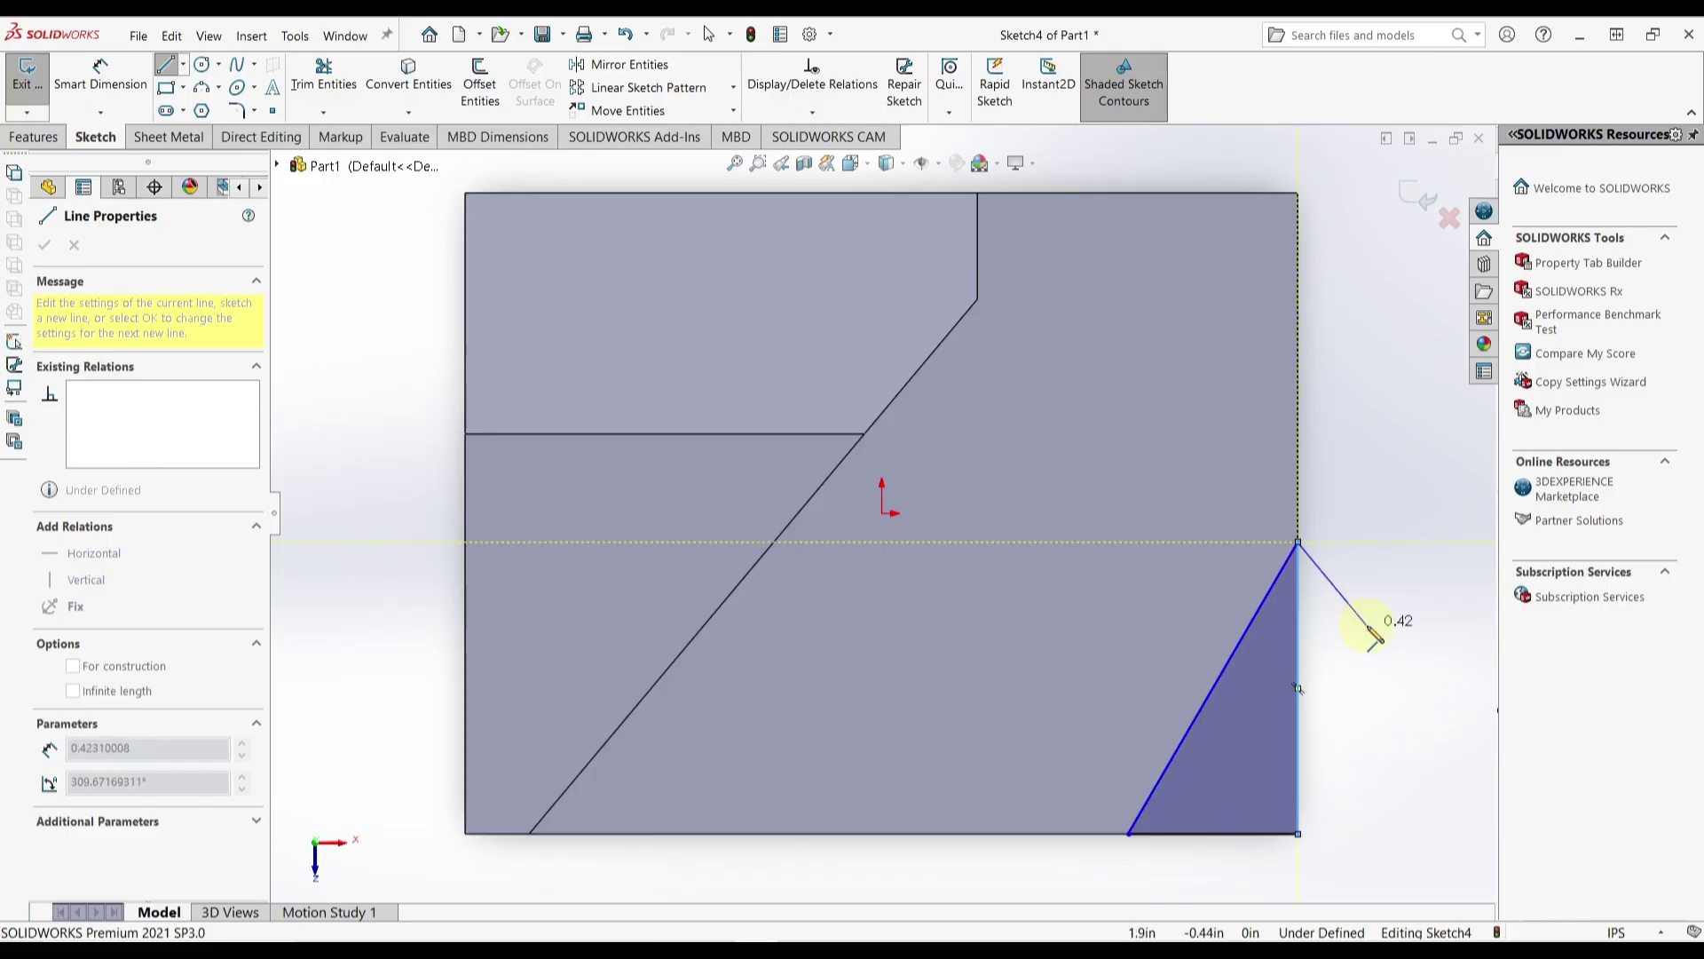
key("Escape")
Step: Dimension the triangle's front horizontal line to 1 in
scroll(1351, 675, "up", 2)
right_click_drag(1193, 806, 1141, 723)
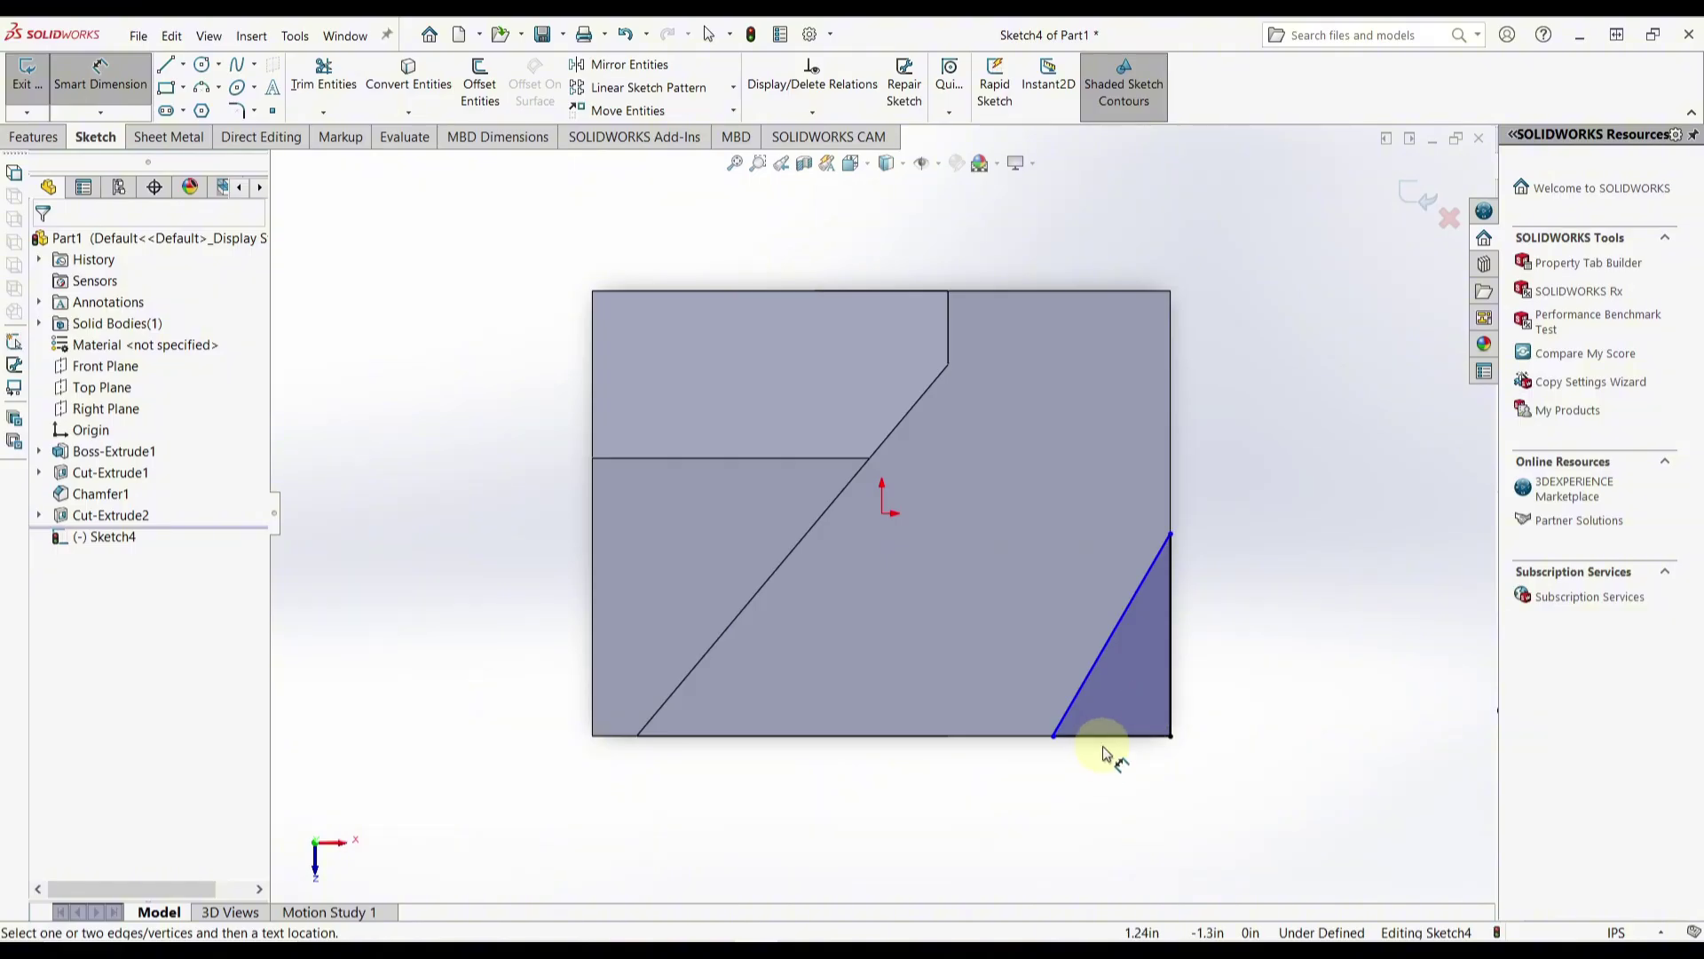
left_click(1106, 737)
left_click(1103, 778)
type("1")
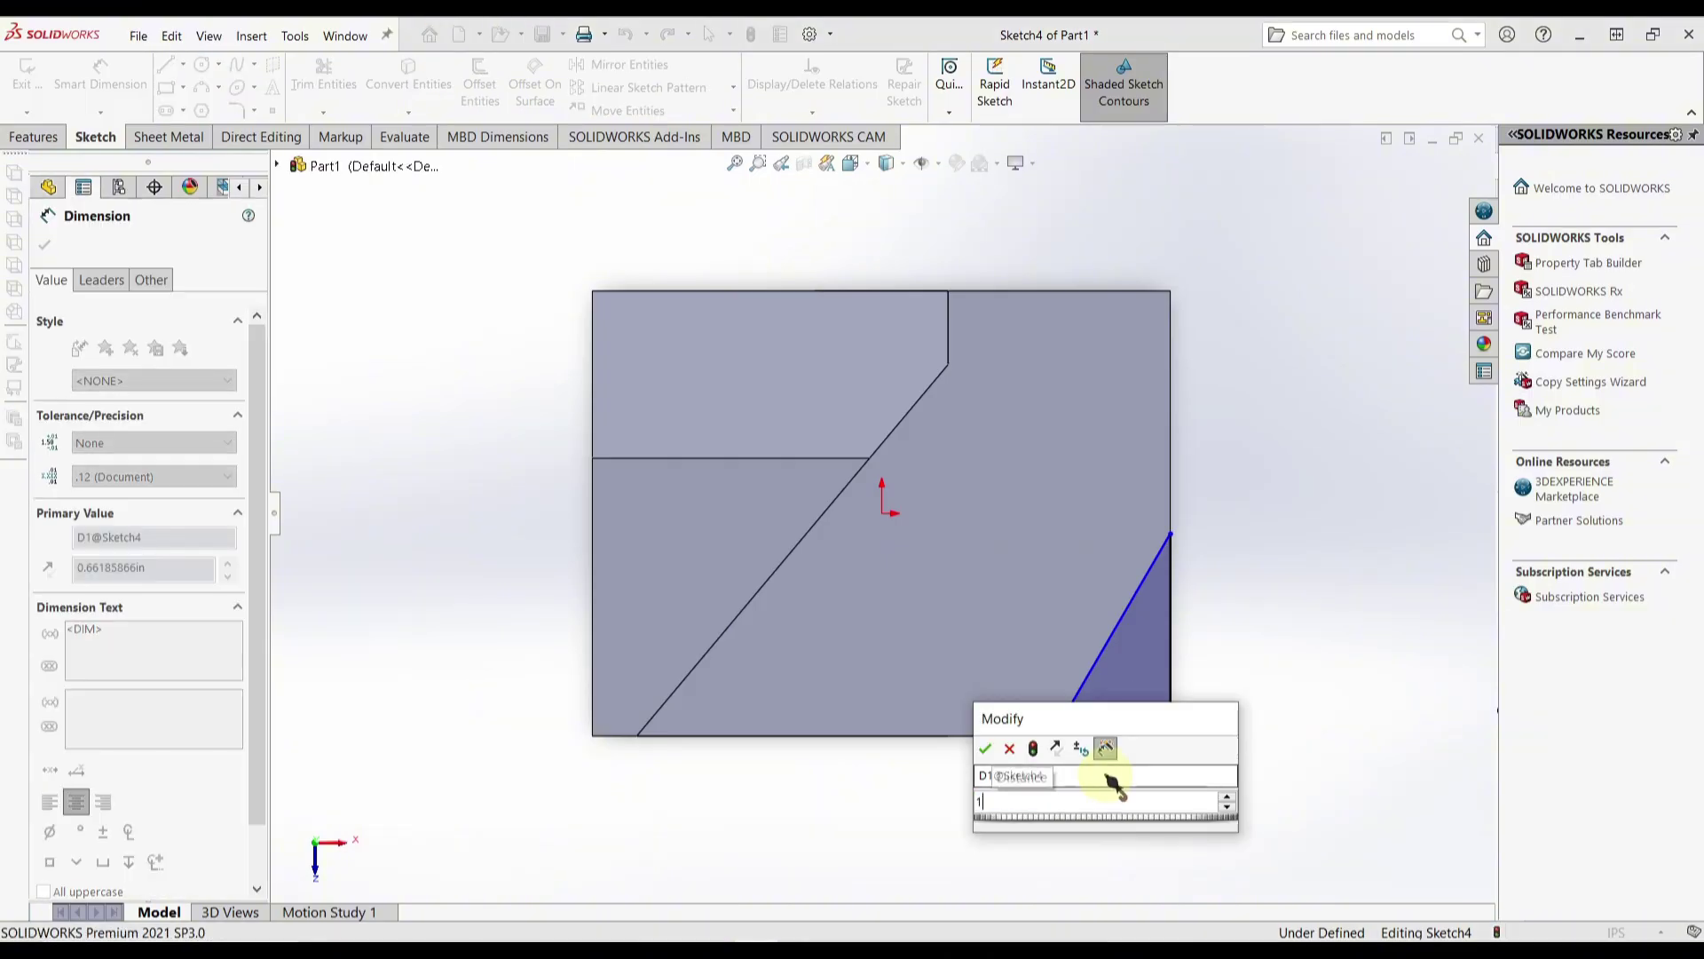
key("Return")
key("Escape")
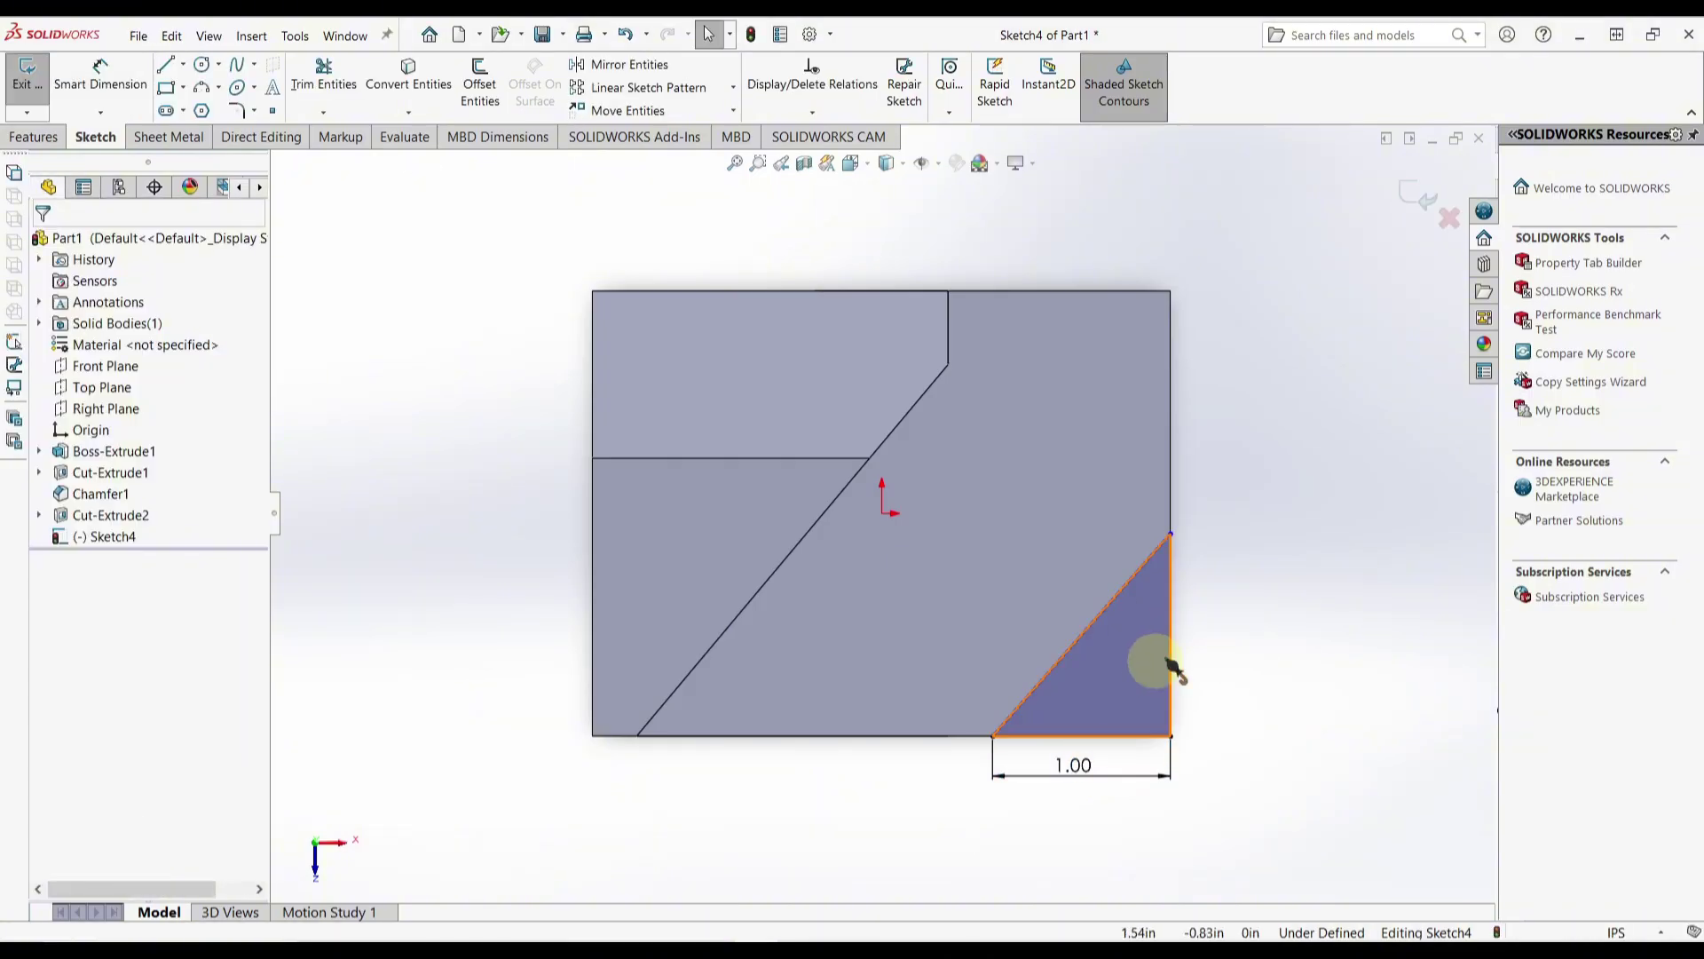
Step: Make the triangle's slanted line parallel to the block's angled cut edge
left_click(1137, 572)
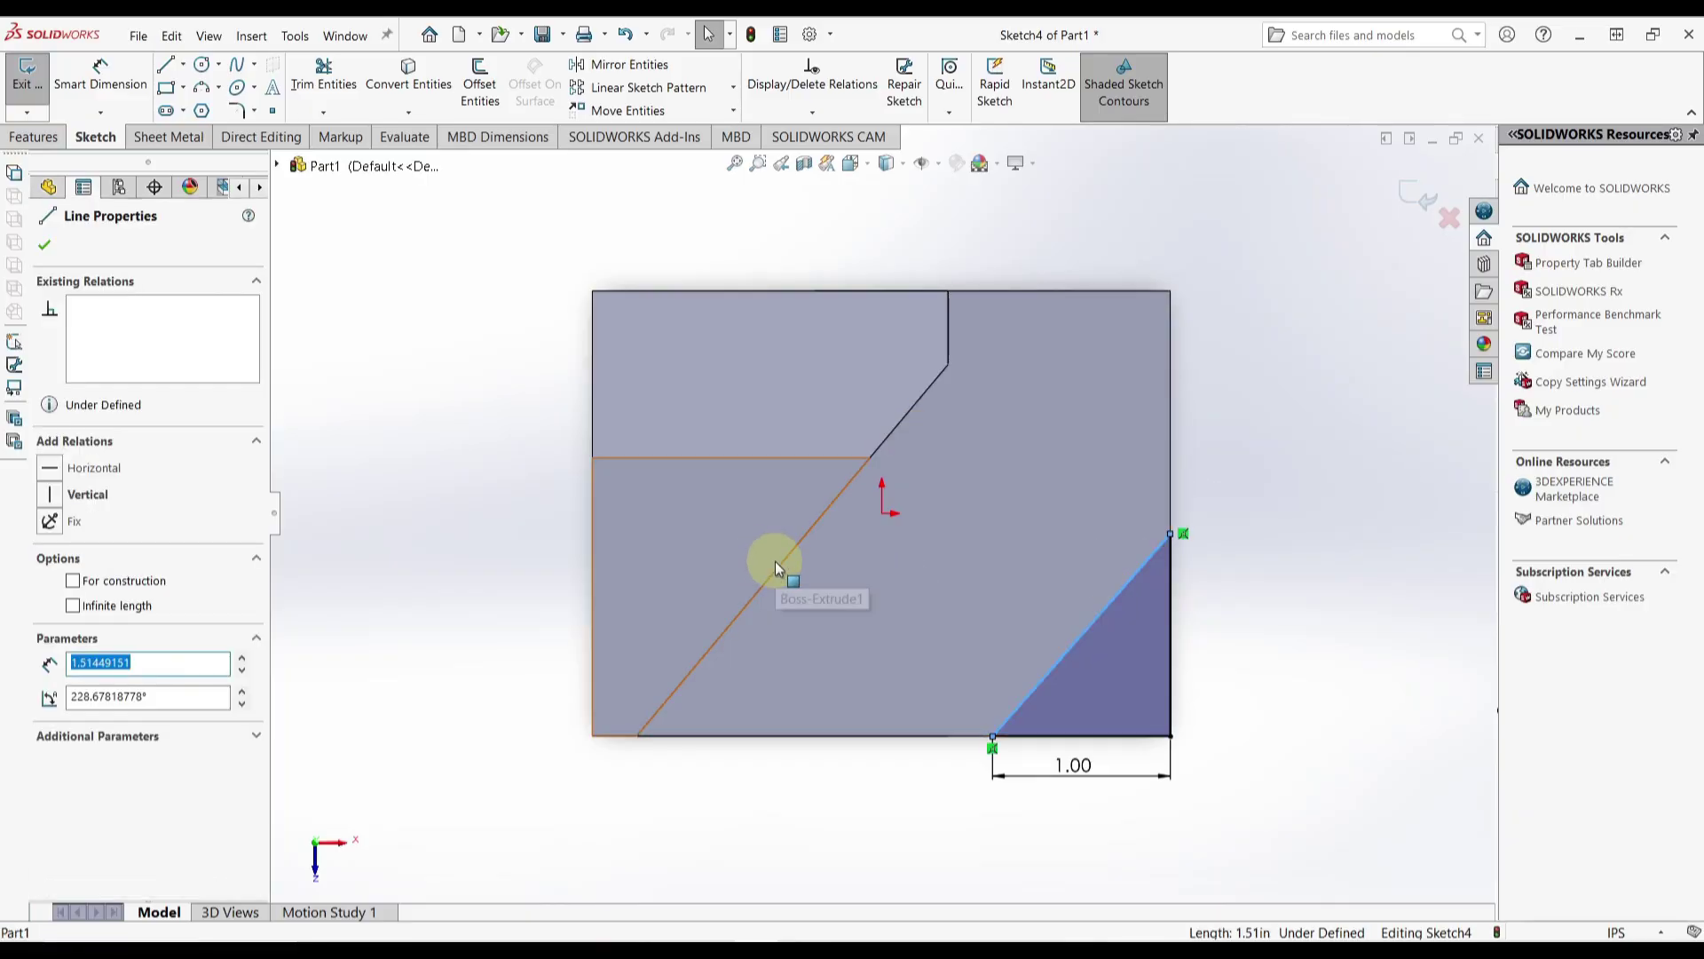
left_click(779, 564, "ctrl")
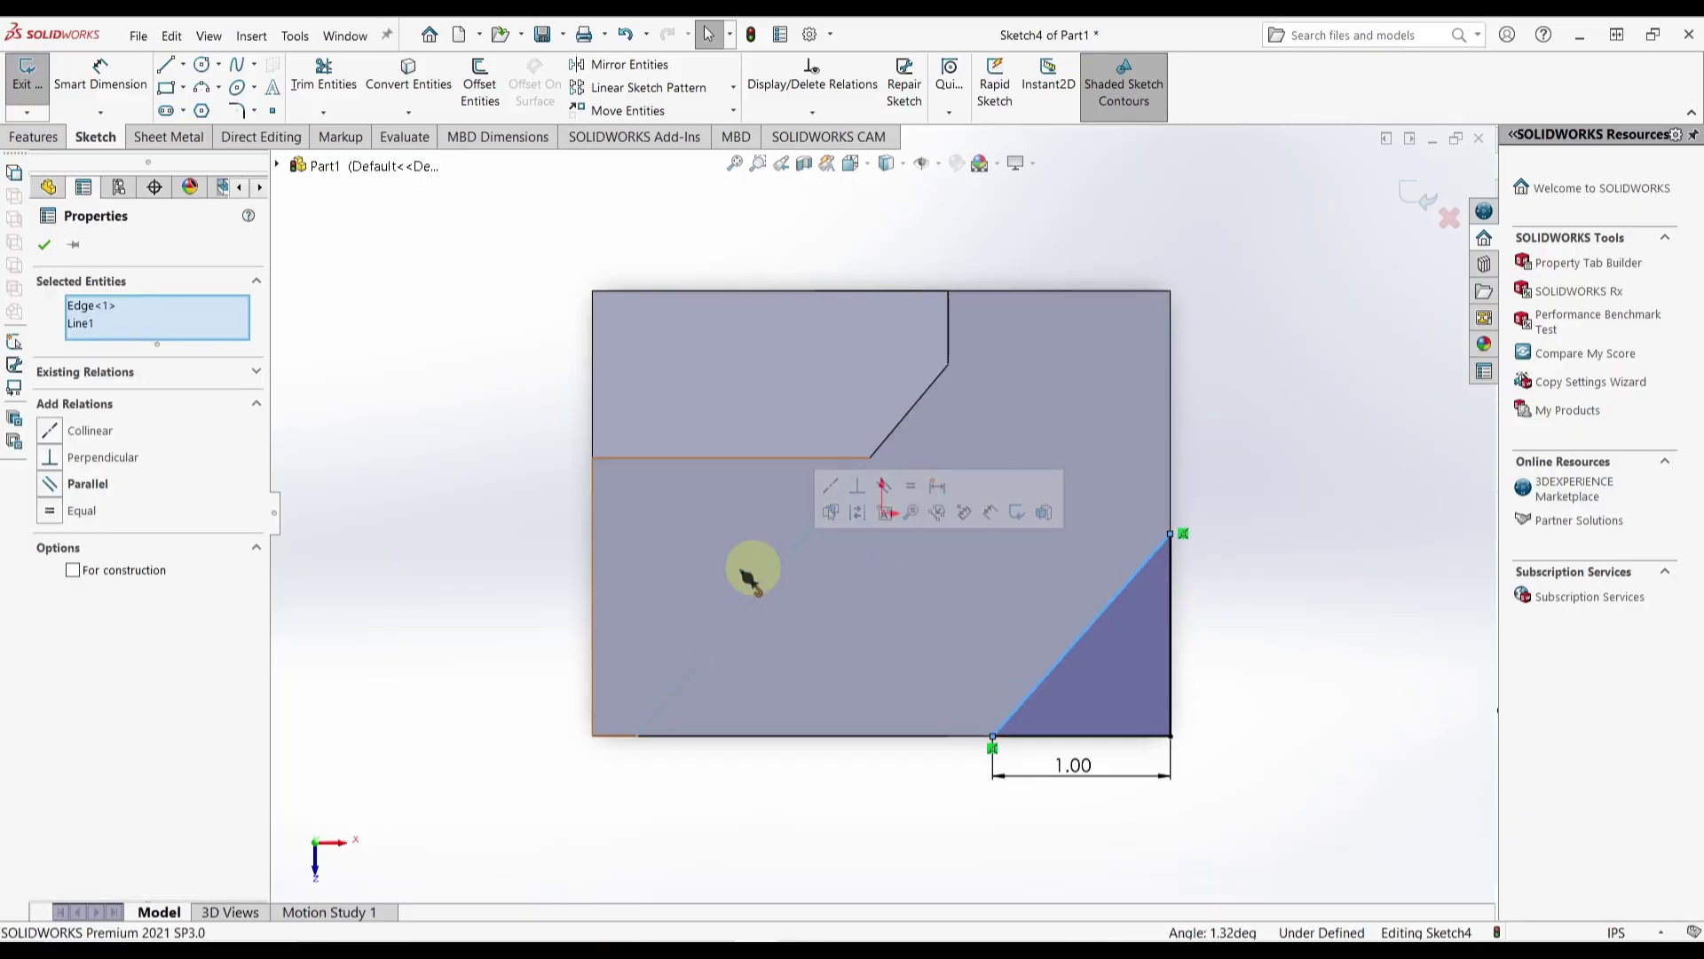
left_click(55, 481)
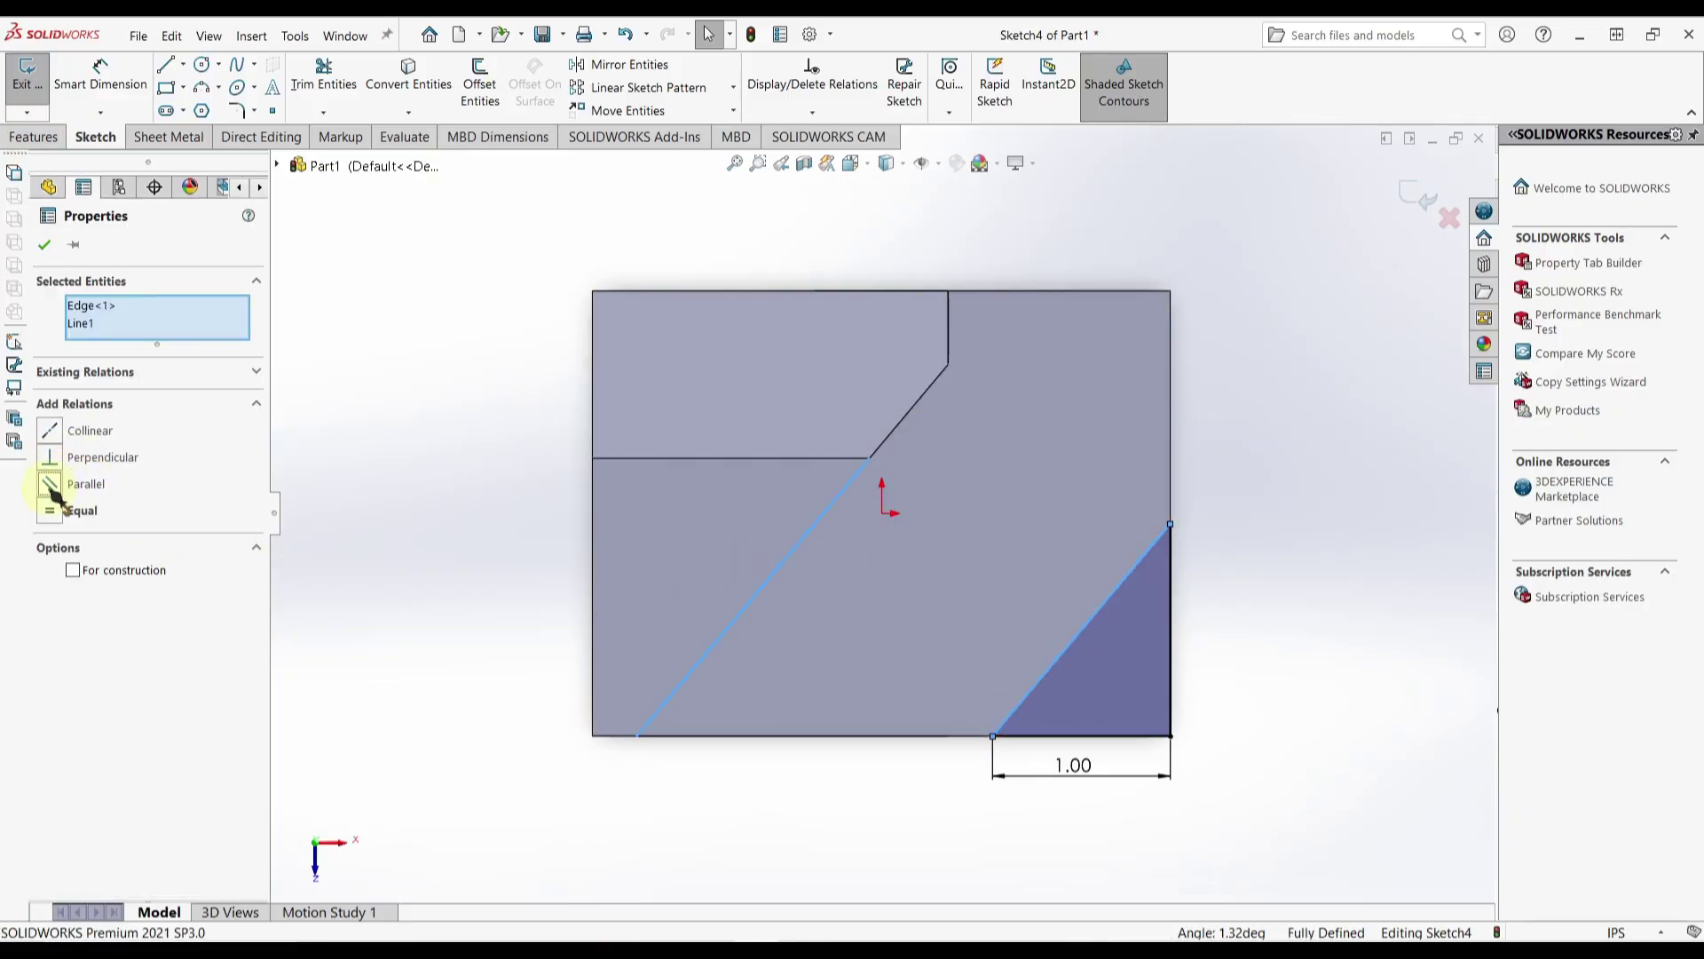
left_click(1331, 707)
Step: Cut the corner triangle with a Blind Extruded Cut 0.19 in deep, checking the depth in the PDF drawing
mouse_move(1265, 774)
middle_mouse_down()
mouse_move(1210, 616)
mouse_move(1221, 590)
middle_mouse_up()
key("alt+Tab")
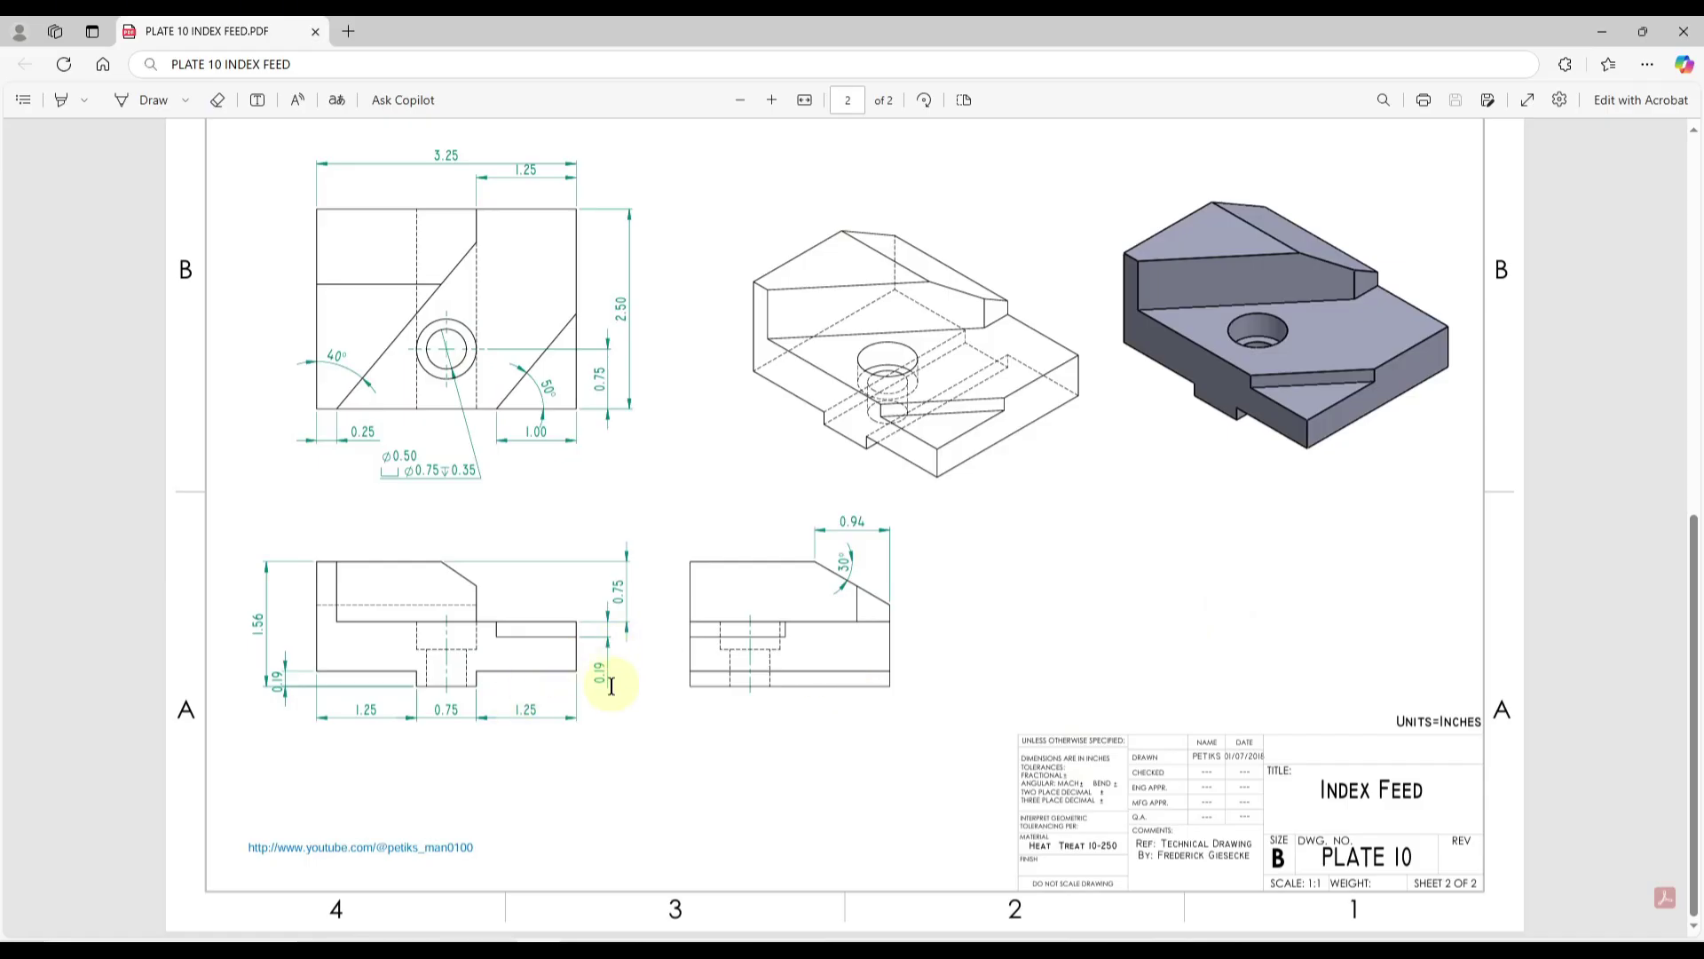
key("alt+Tab")
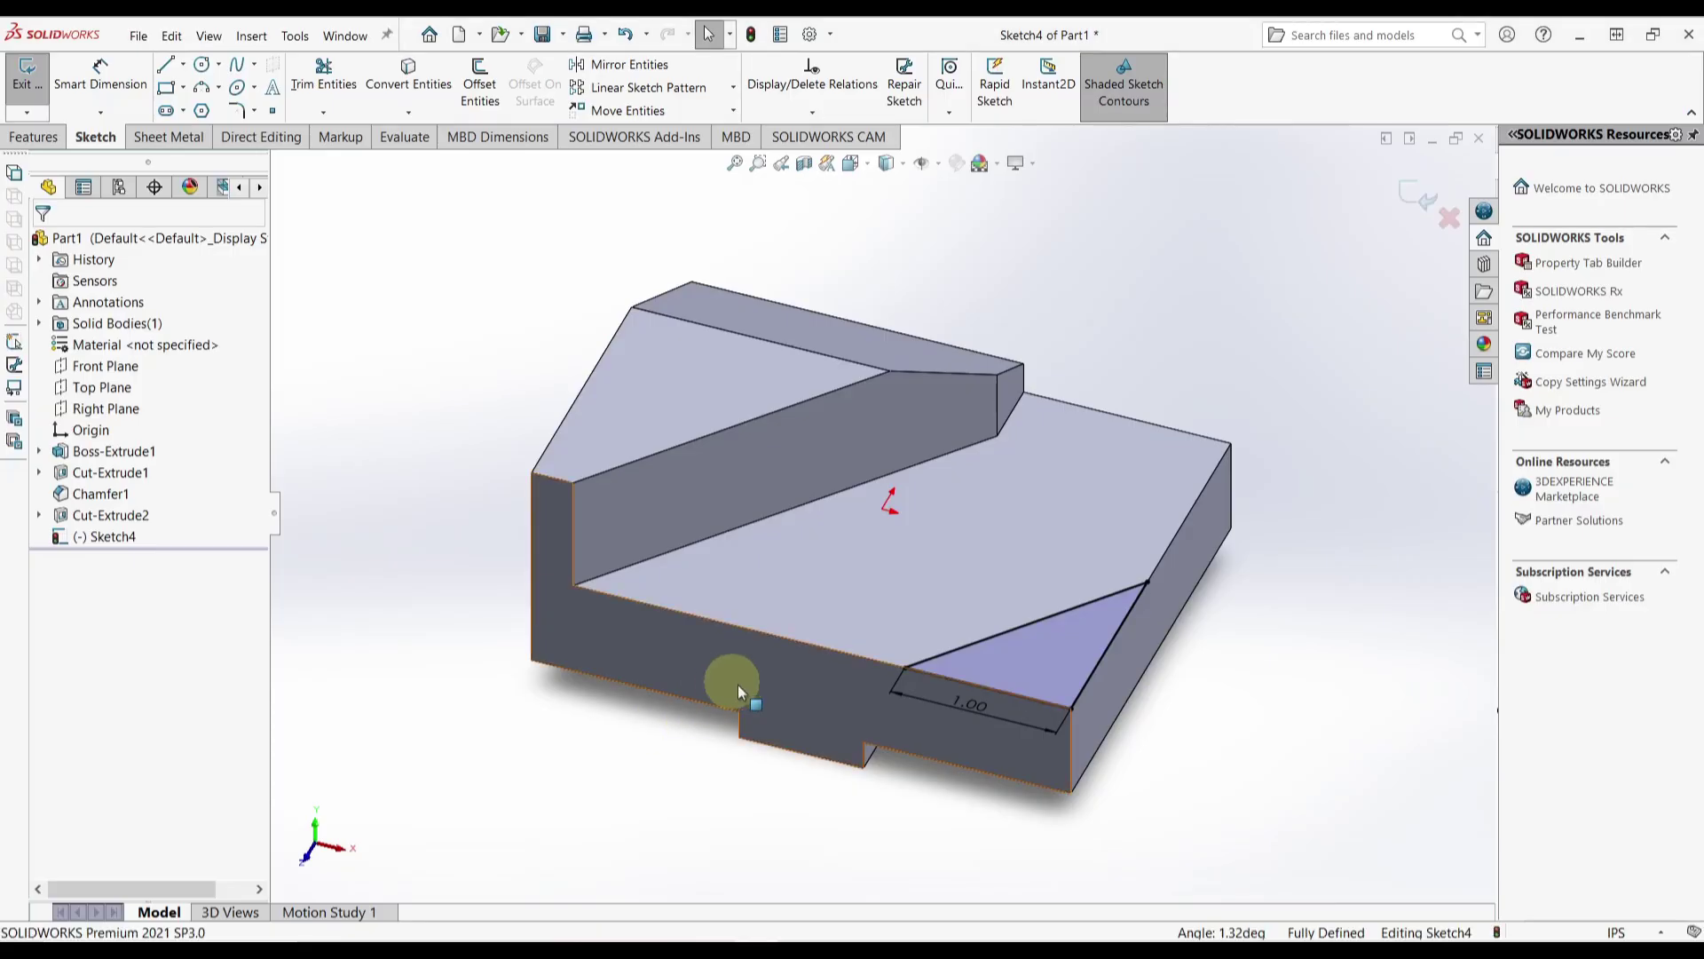
left_click(20, 142)
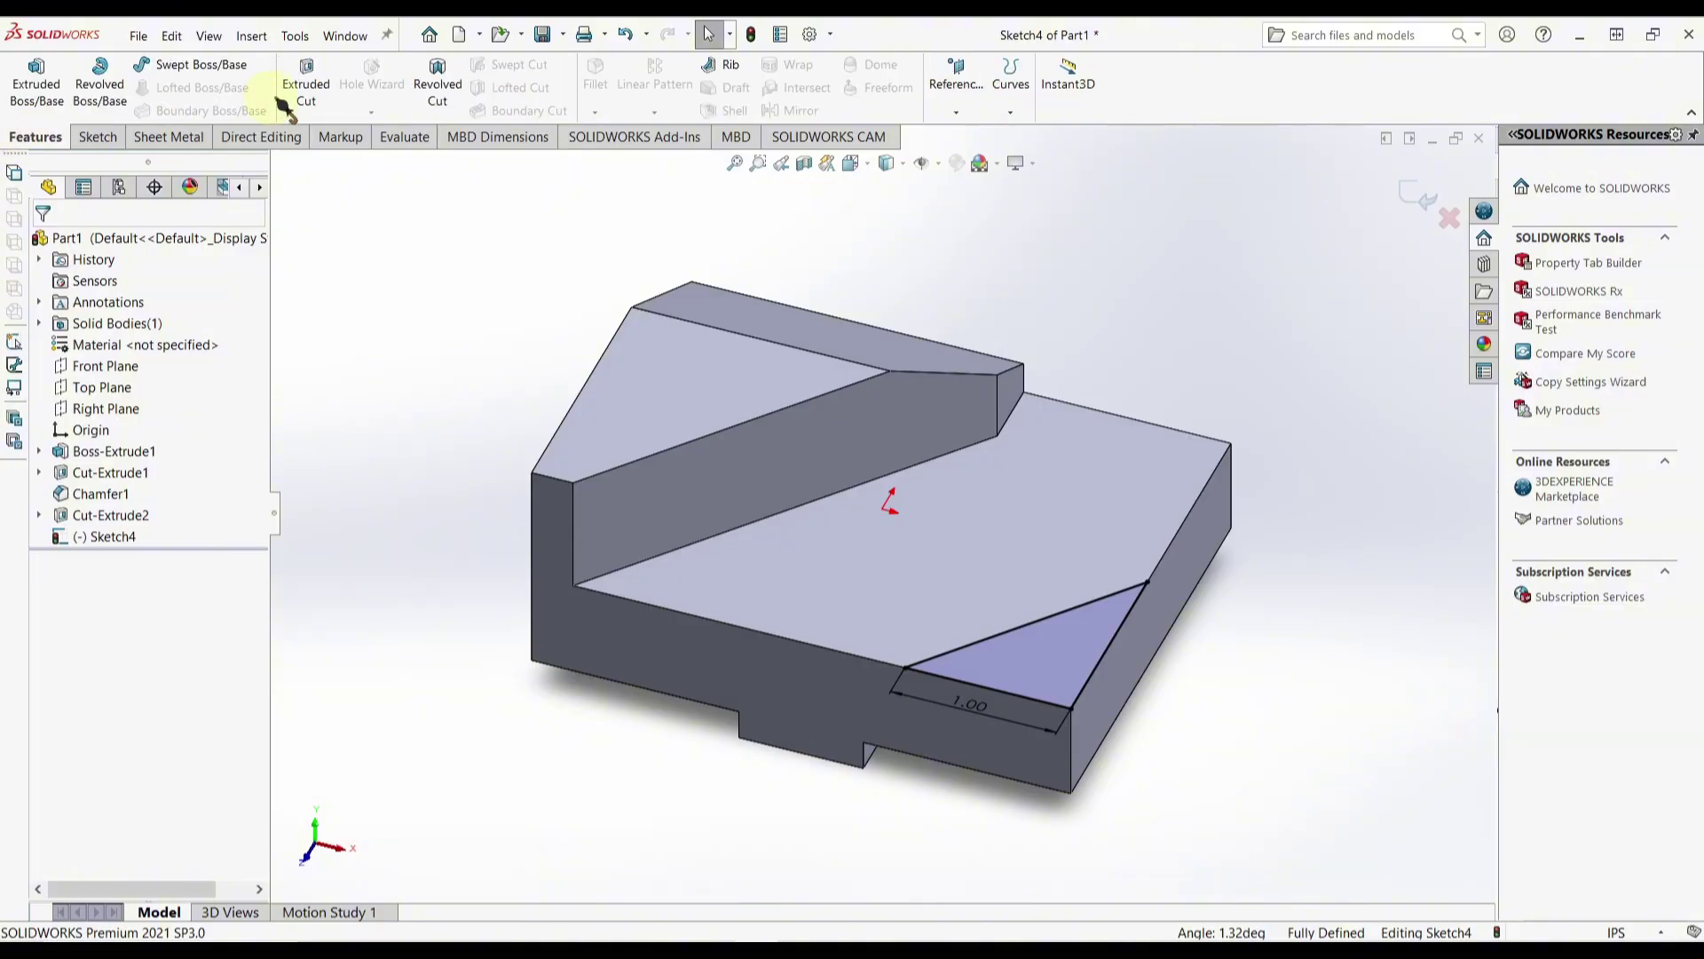
left_click(305, 82)
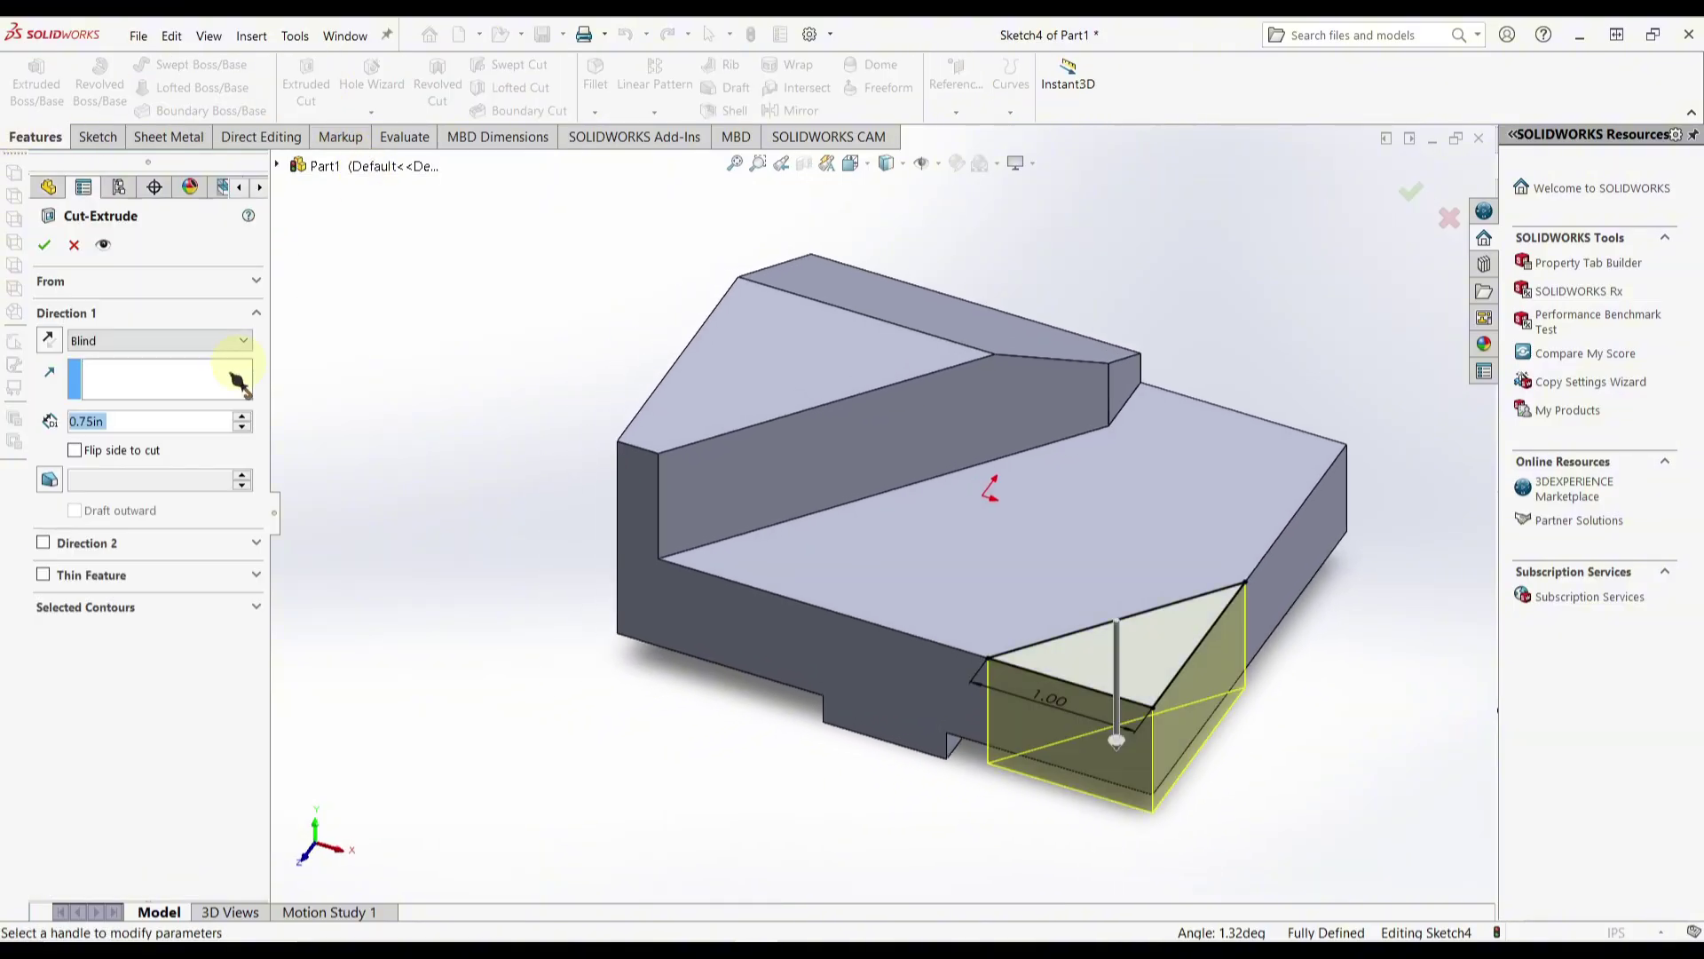
type("0.19")
key("Return")
left_click(45, 245)
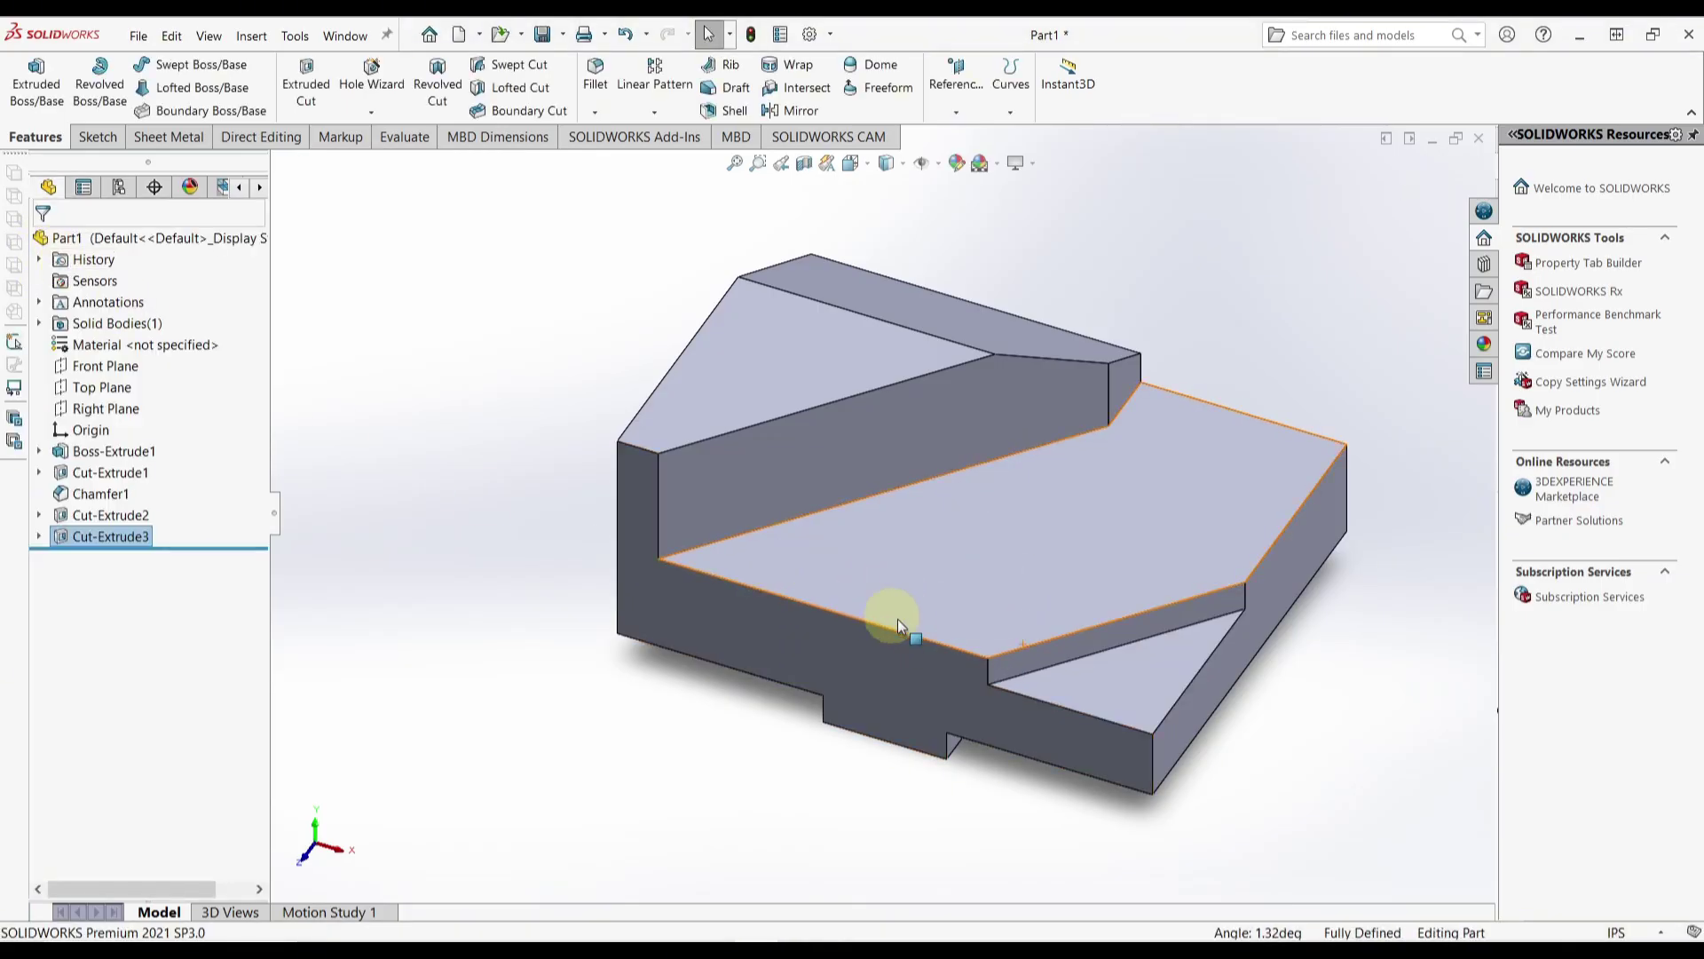
Step: Start a sketch on the lowered face and draw a circle of about 0.29 in radius just in front of the origin
middle_click_drag(892, 620, 932, 647)
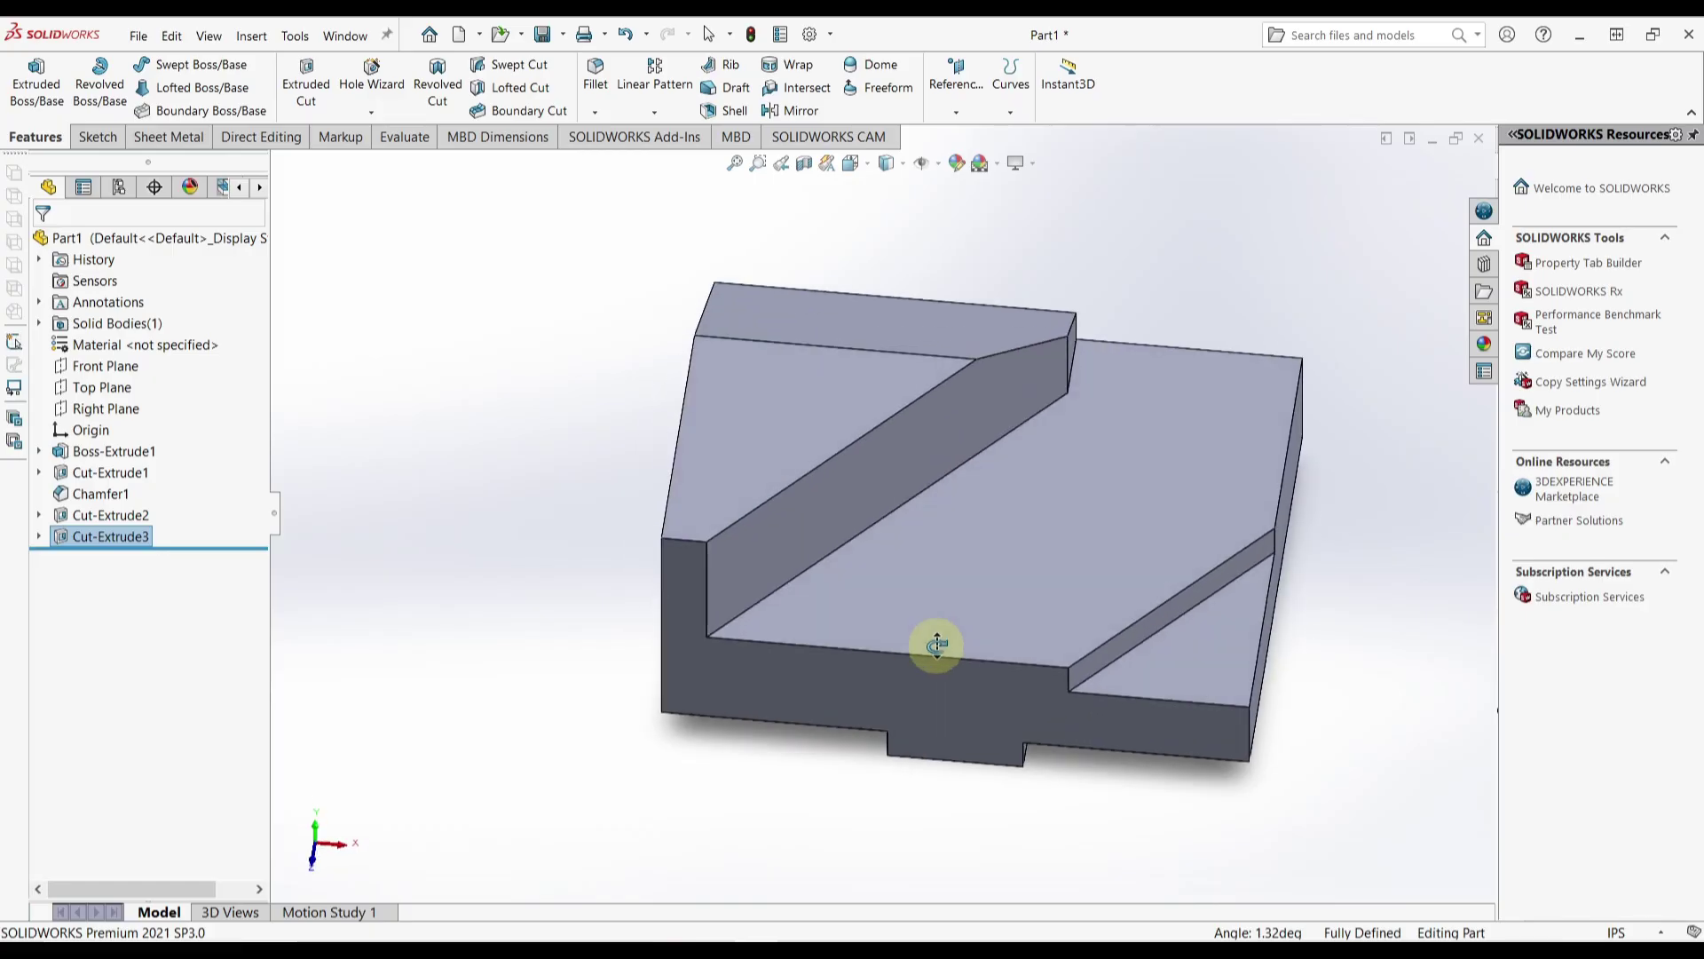
left_click(1019, 600)
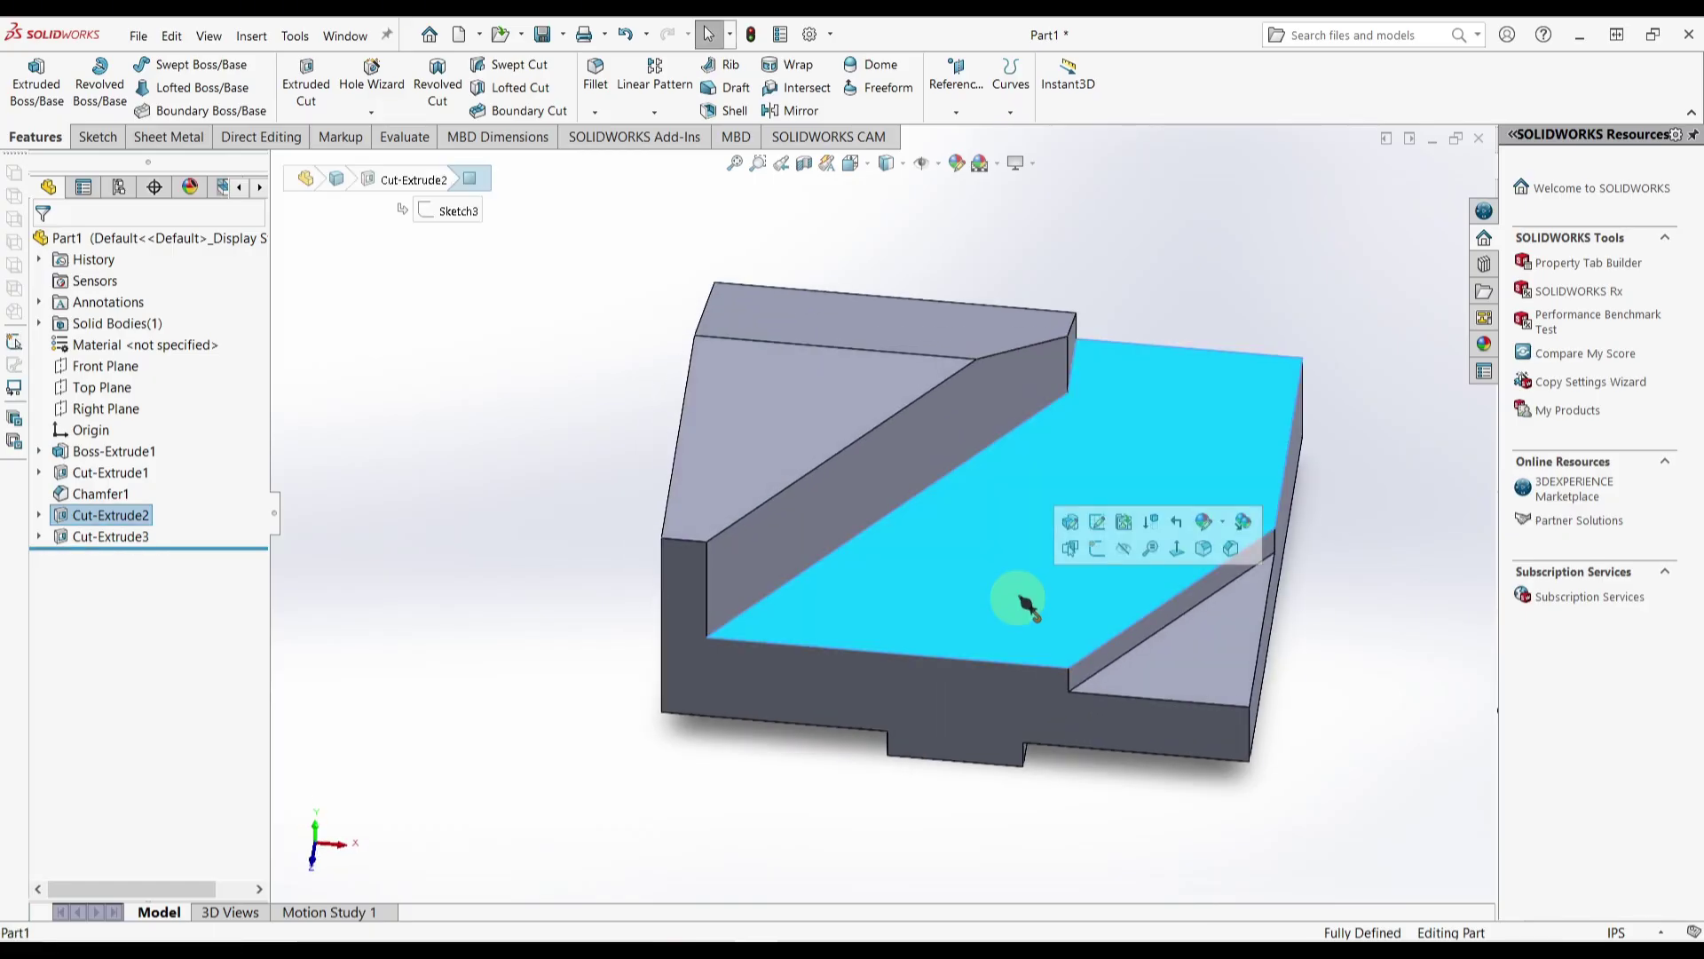
left_click(1093, 550)
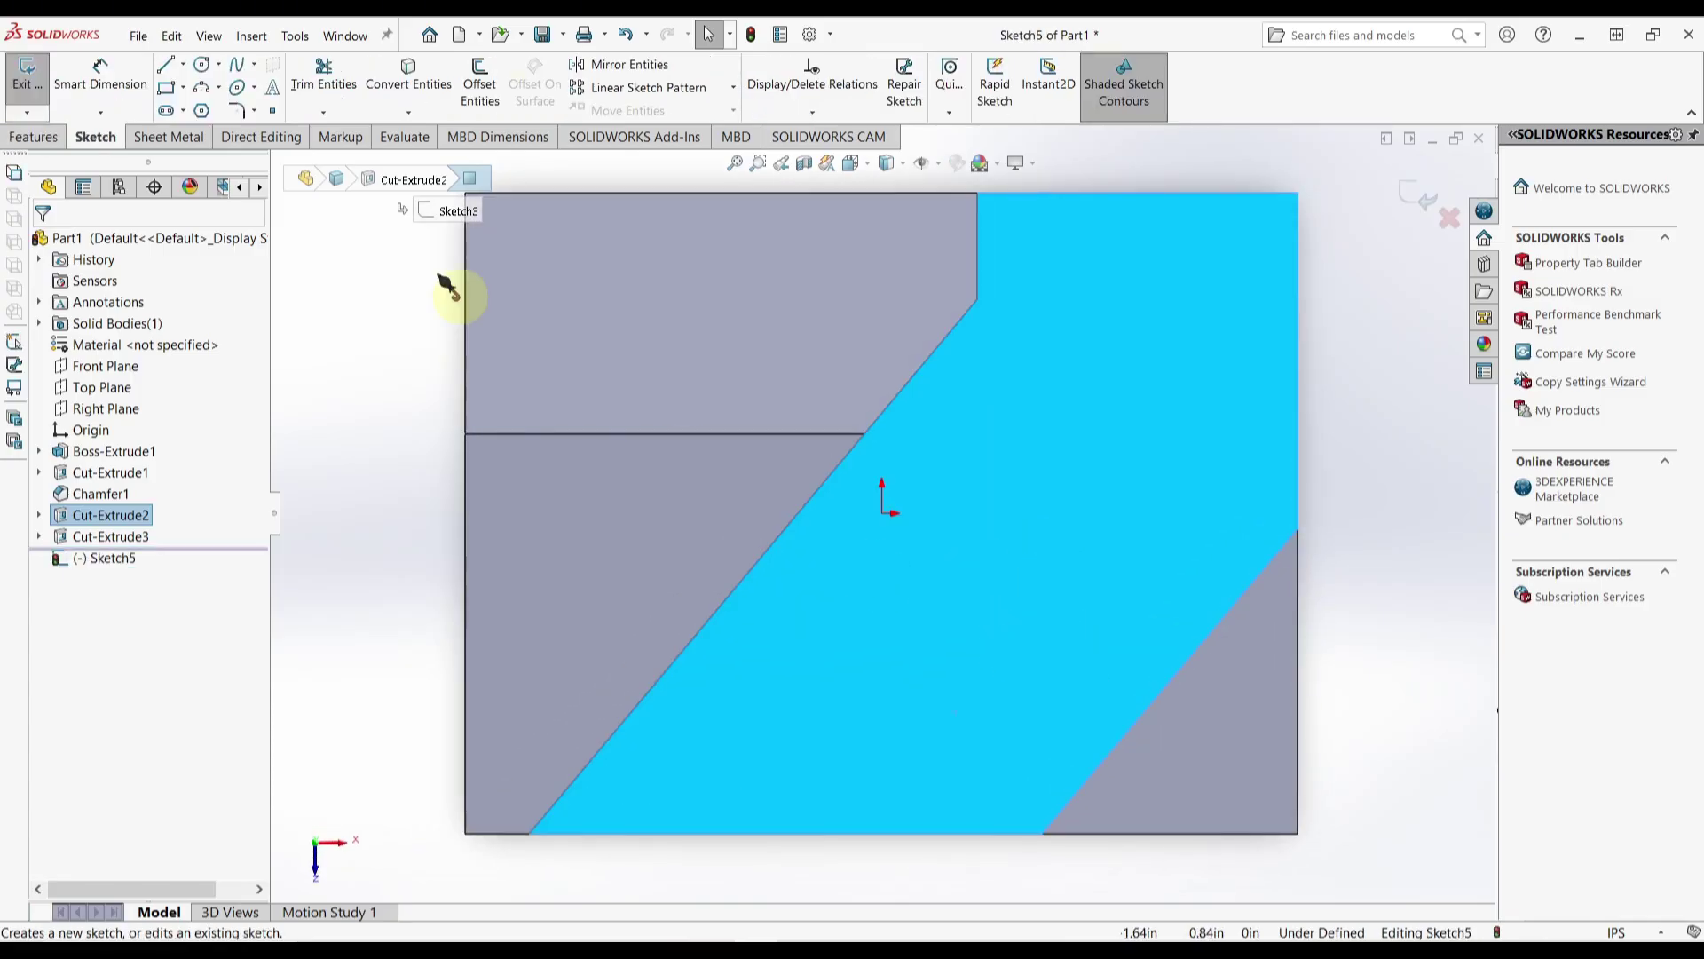
left_click(203, 65)
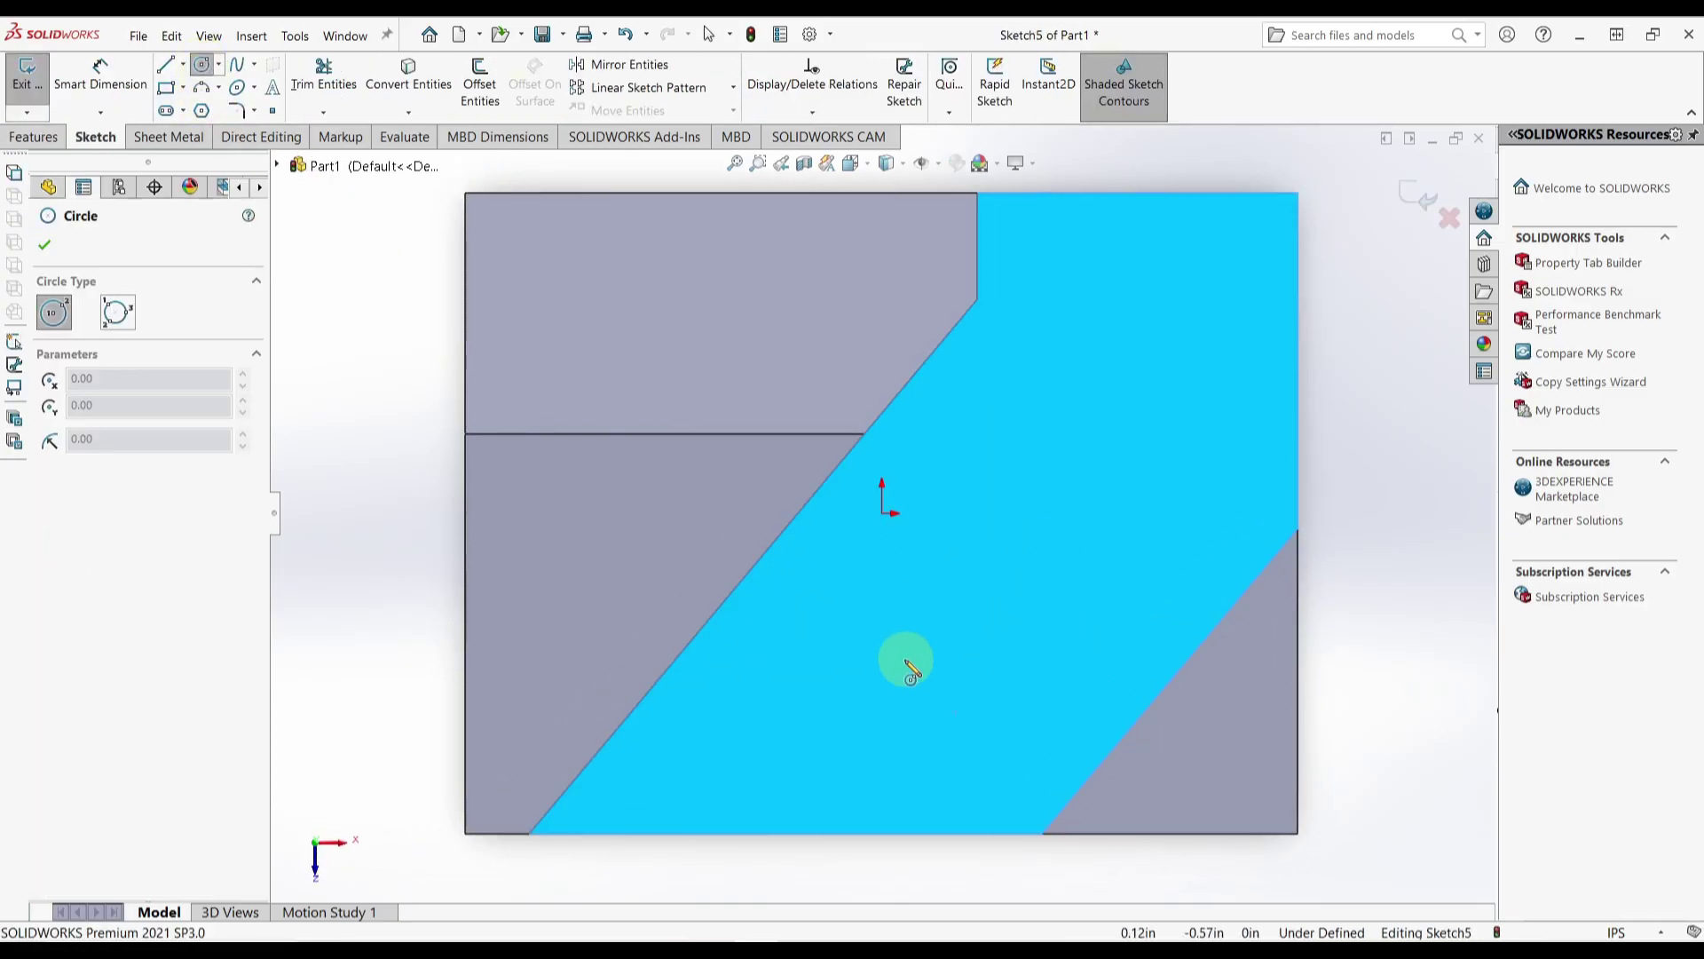
left_click(889, 641)
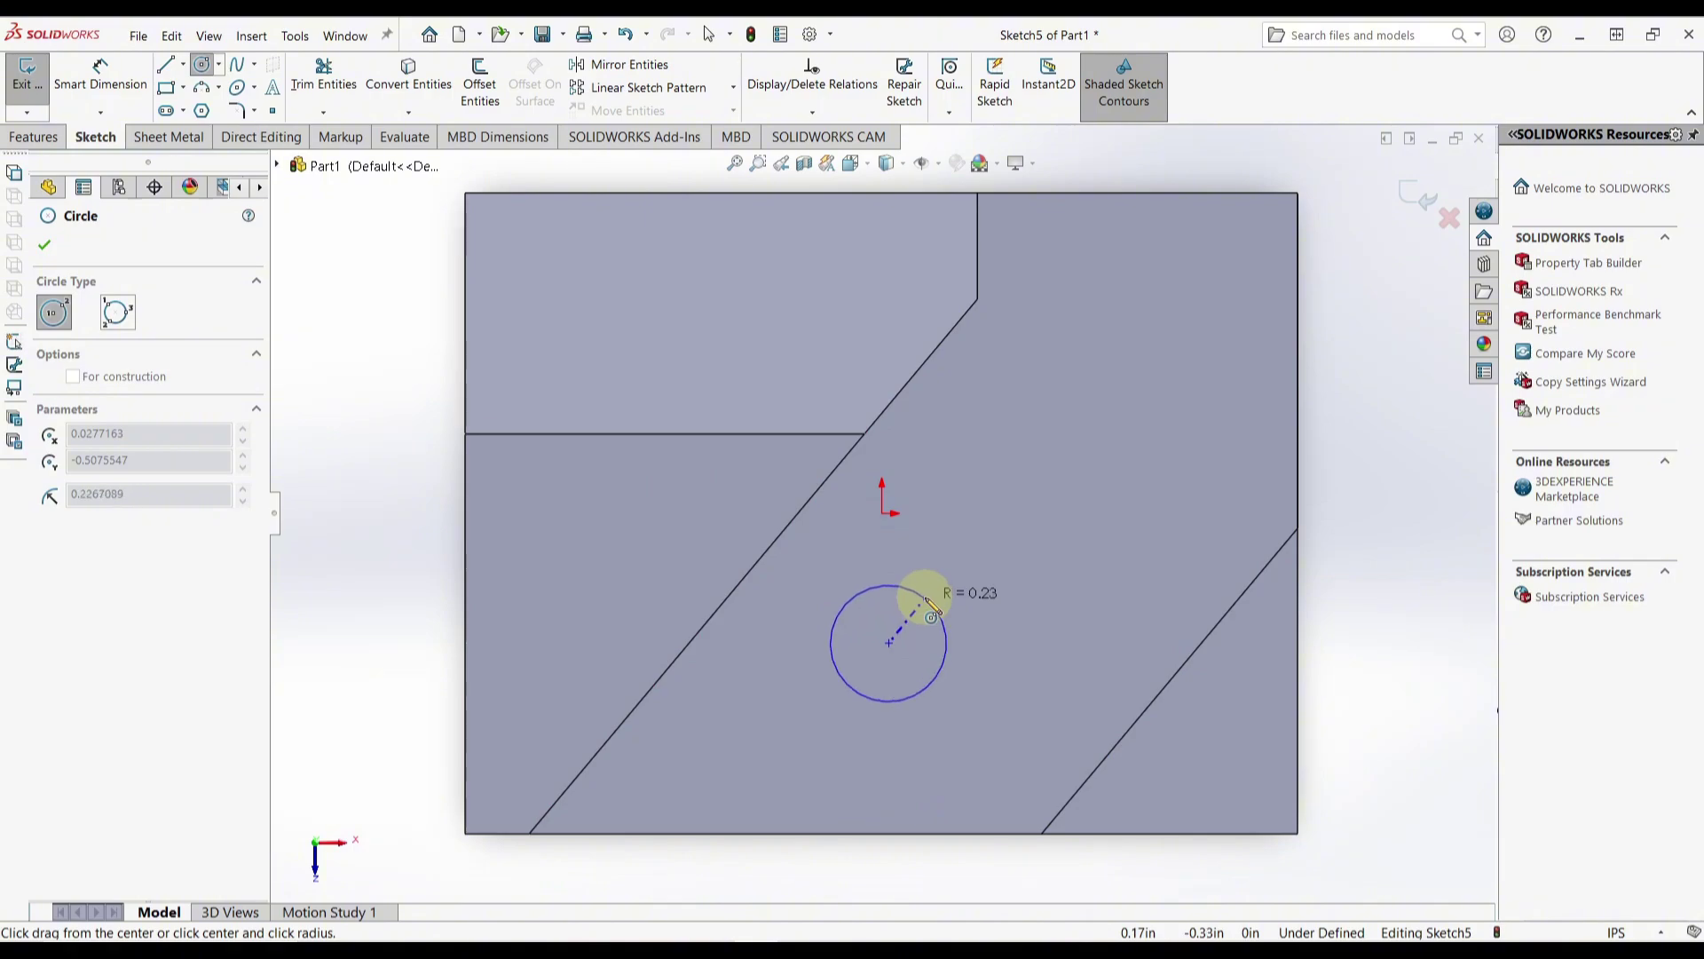
left_click(932, 588)
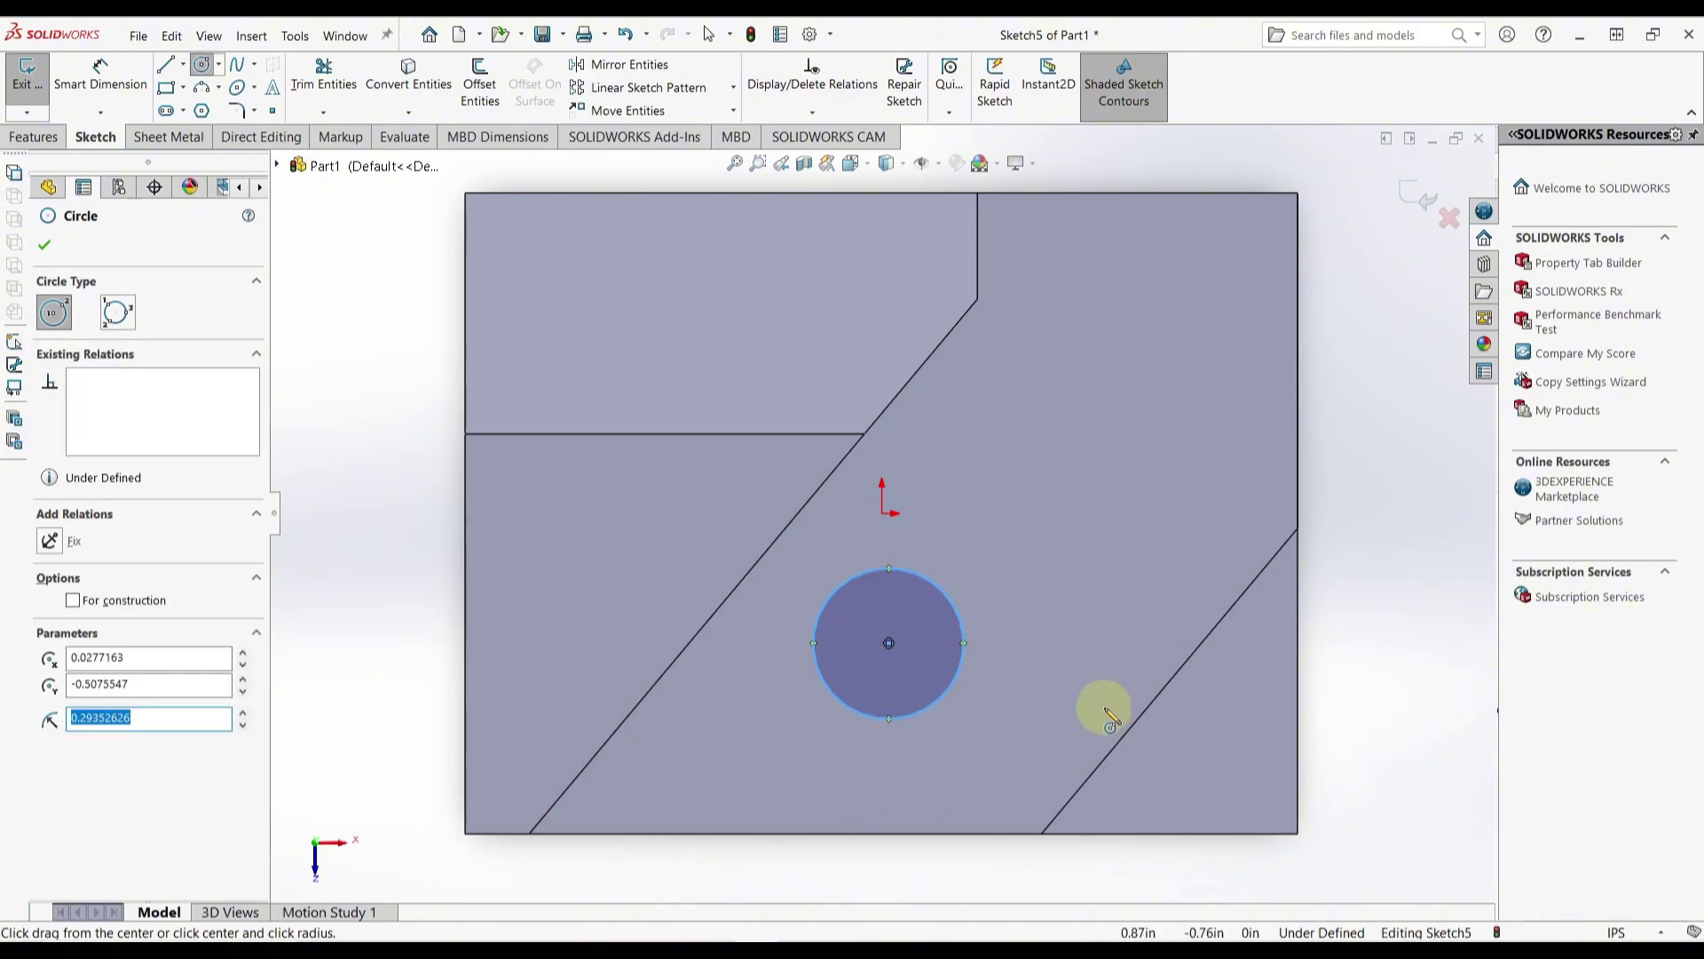
Step: Check the hole position in the PDF drawing and dimension the circle's centre 0.75 in from the block's front edge
key("alt+Tab")
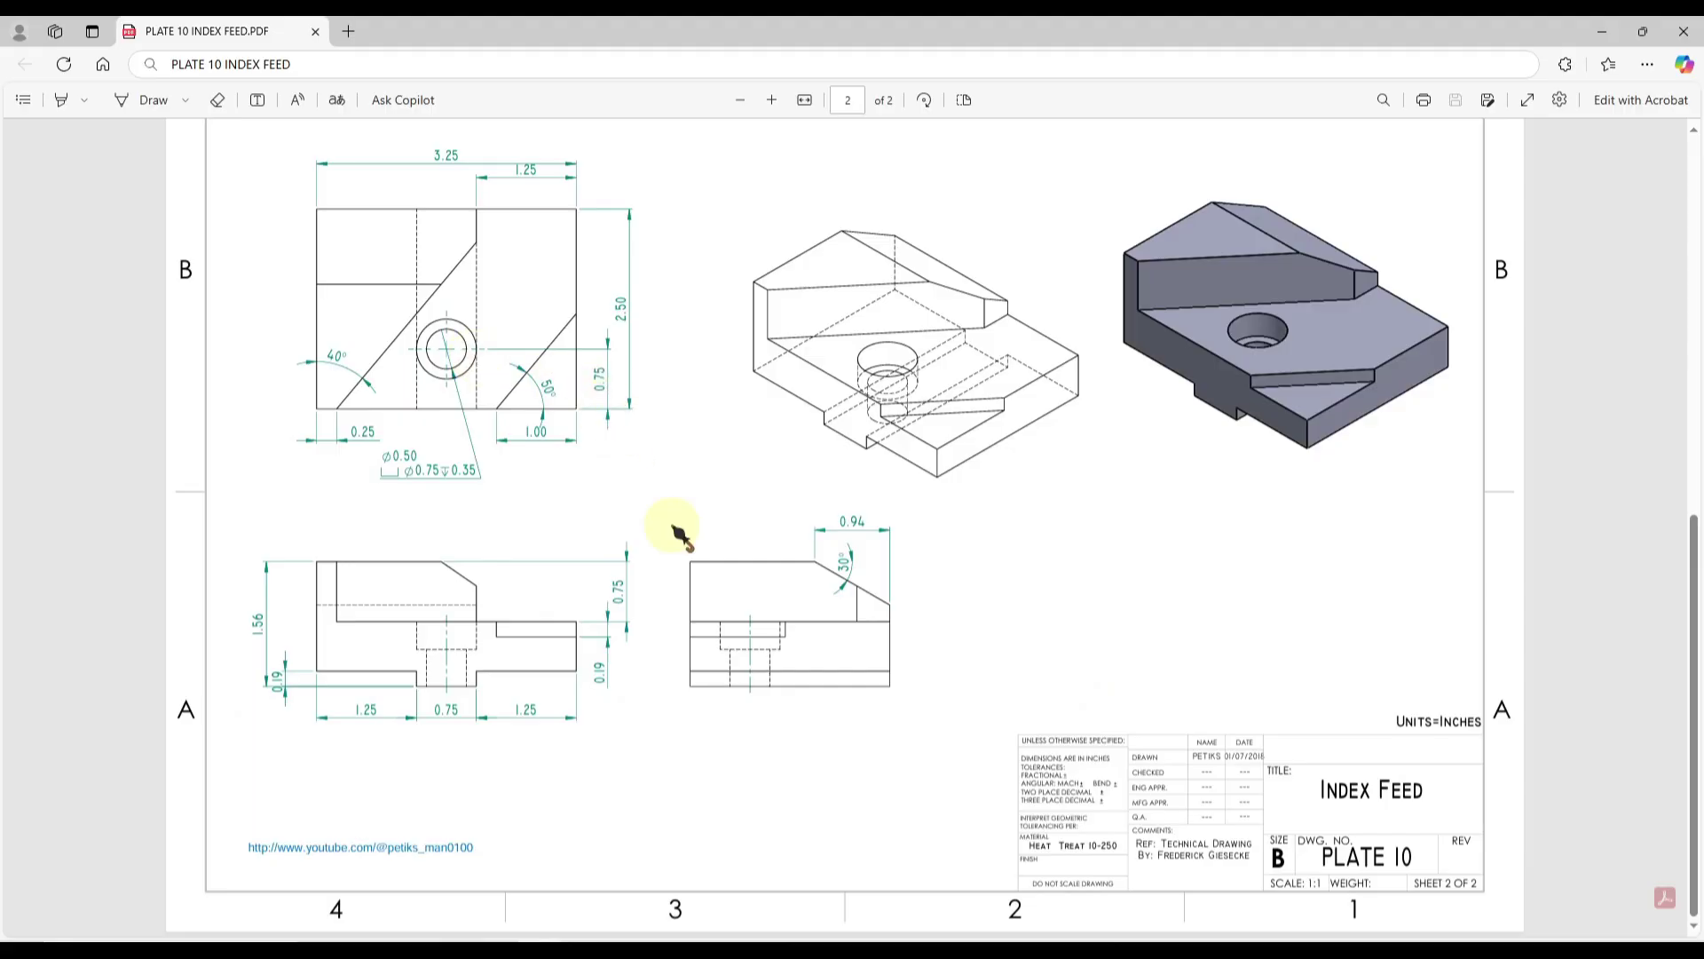
key("alt+Tab")
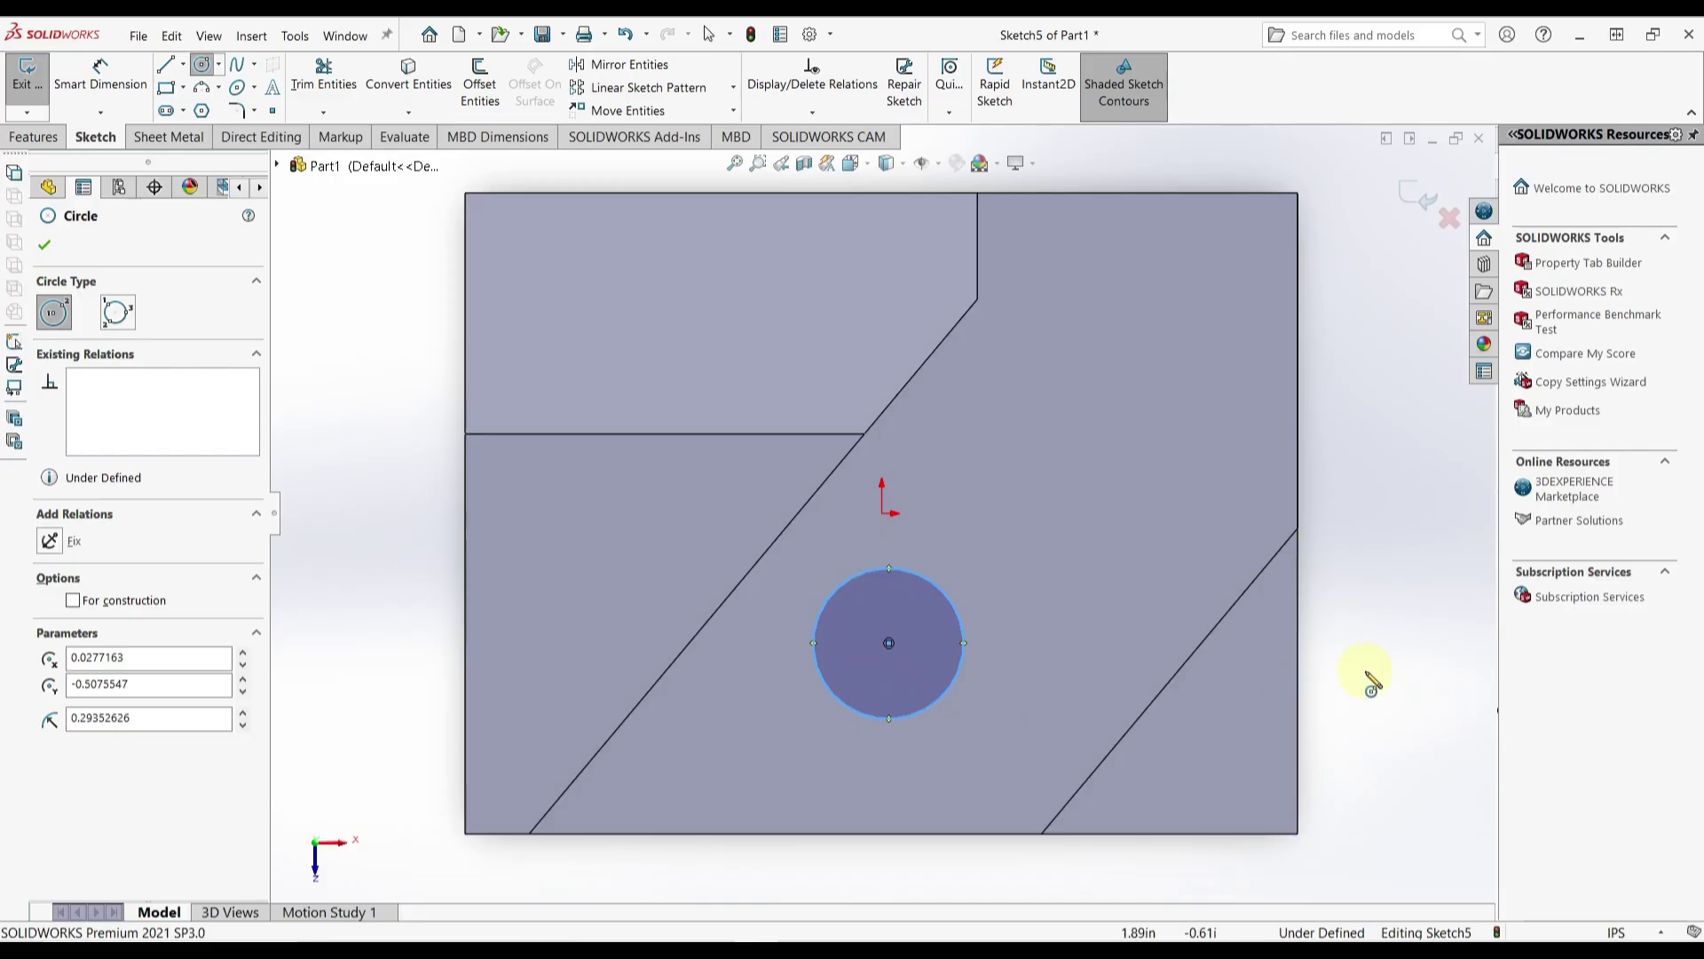
right_click_drag(1362, 677, 1367, 603)
left_click(961, 649)
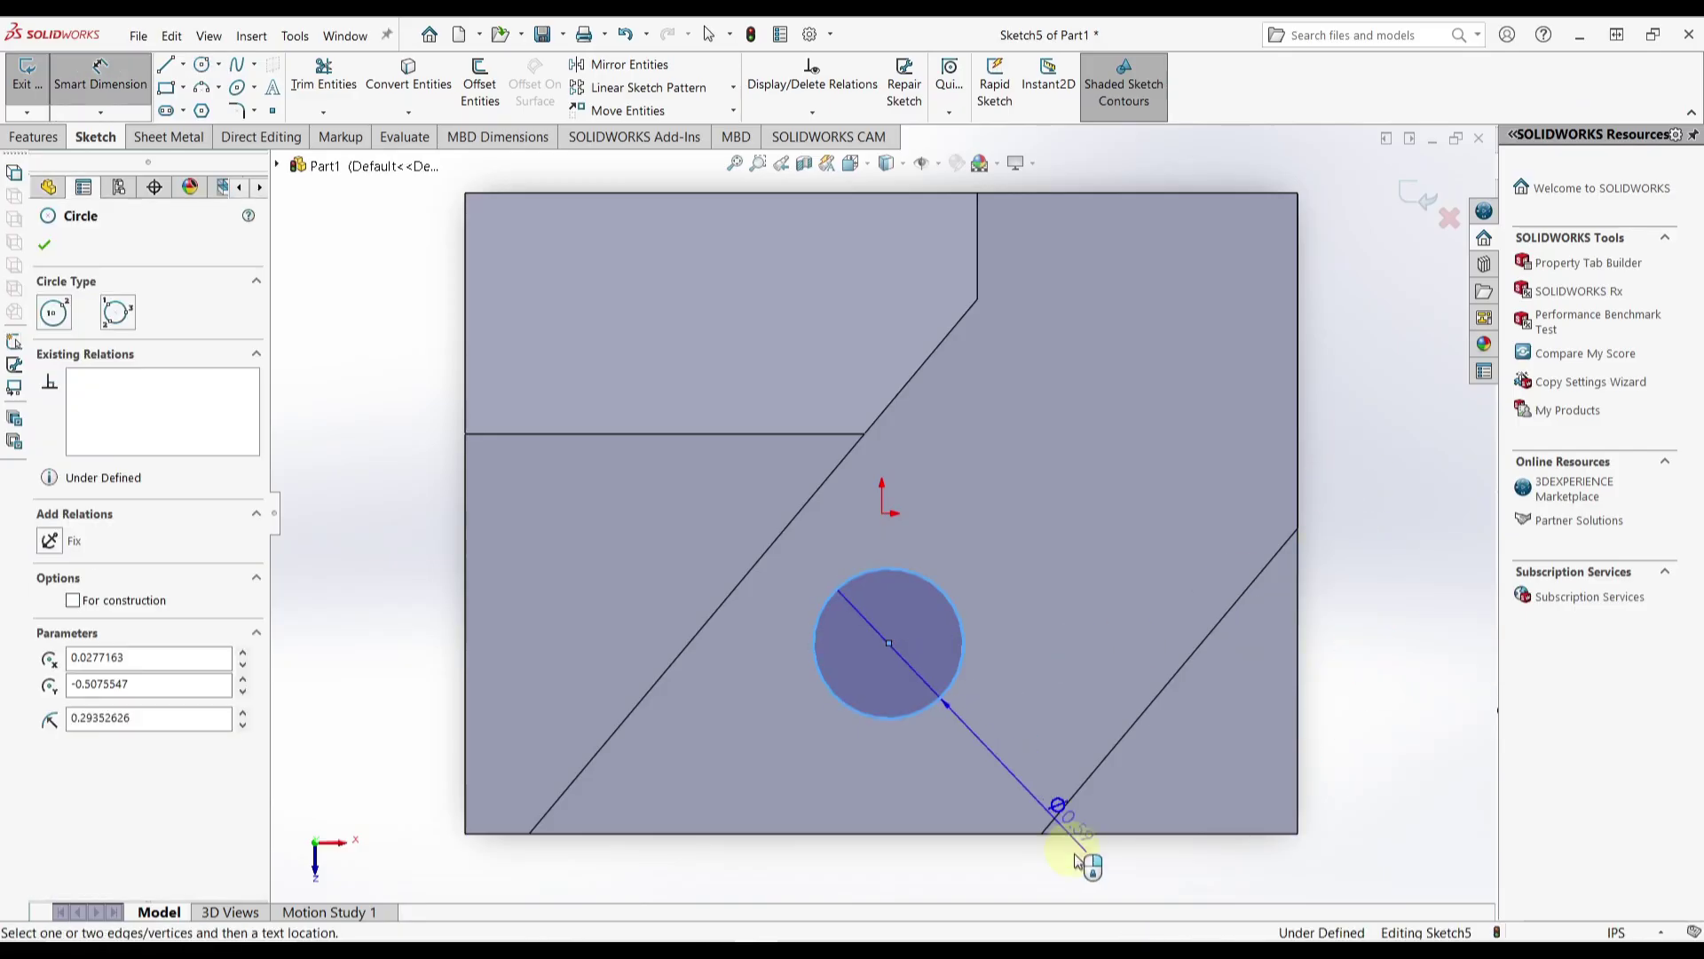
left_click(1096, 832)
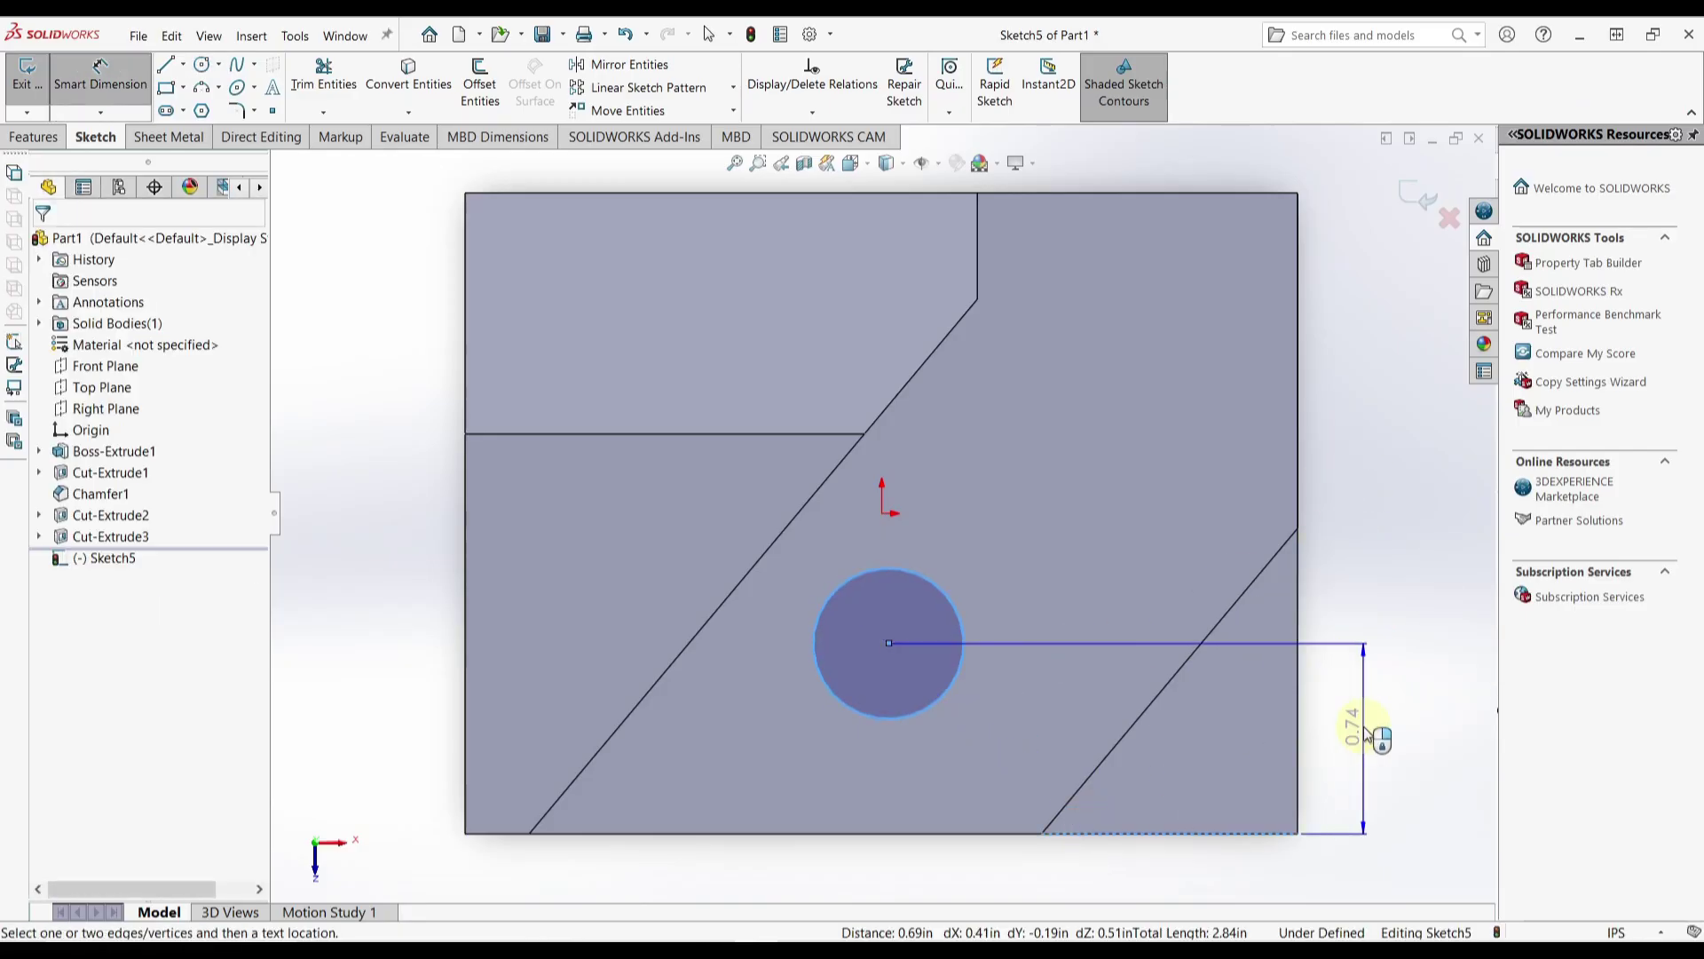
left_click(1372, 741)
type("0.75")
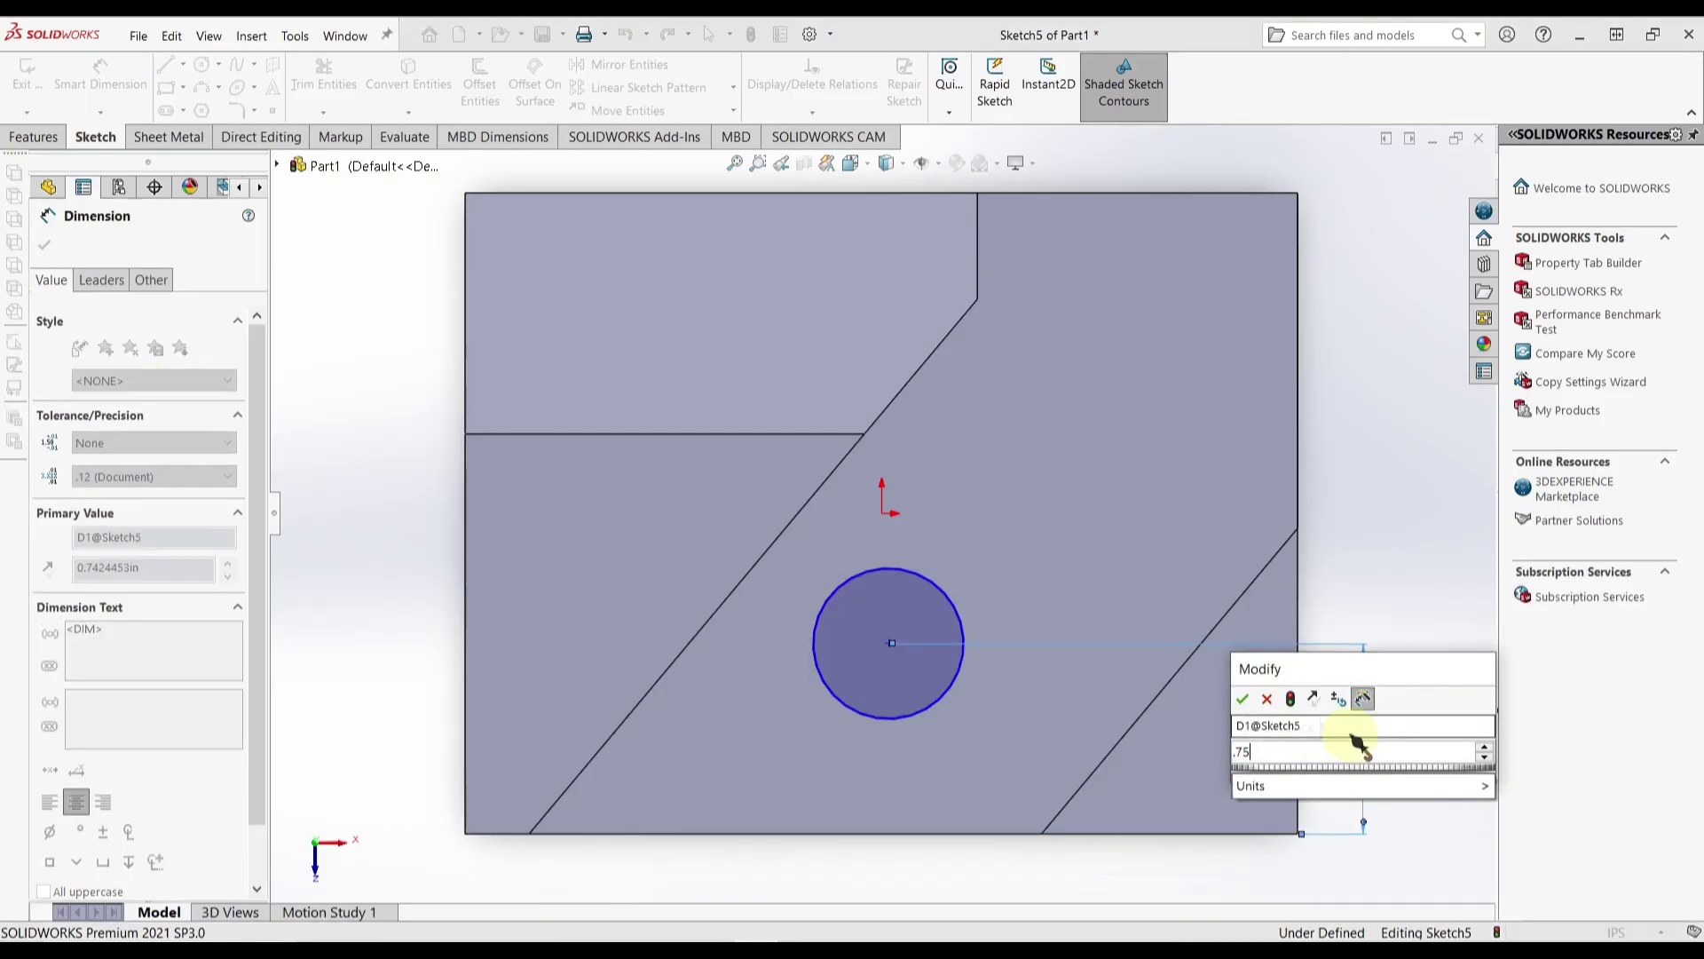
left_click(1243, 699)
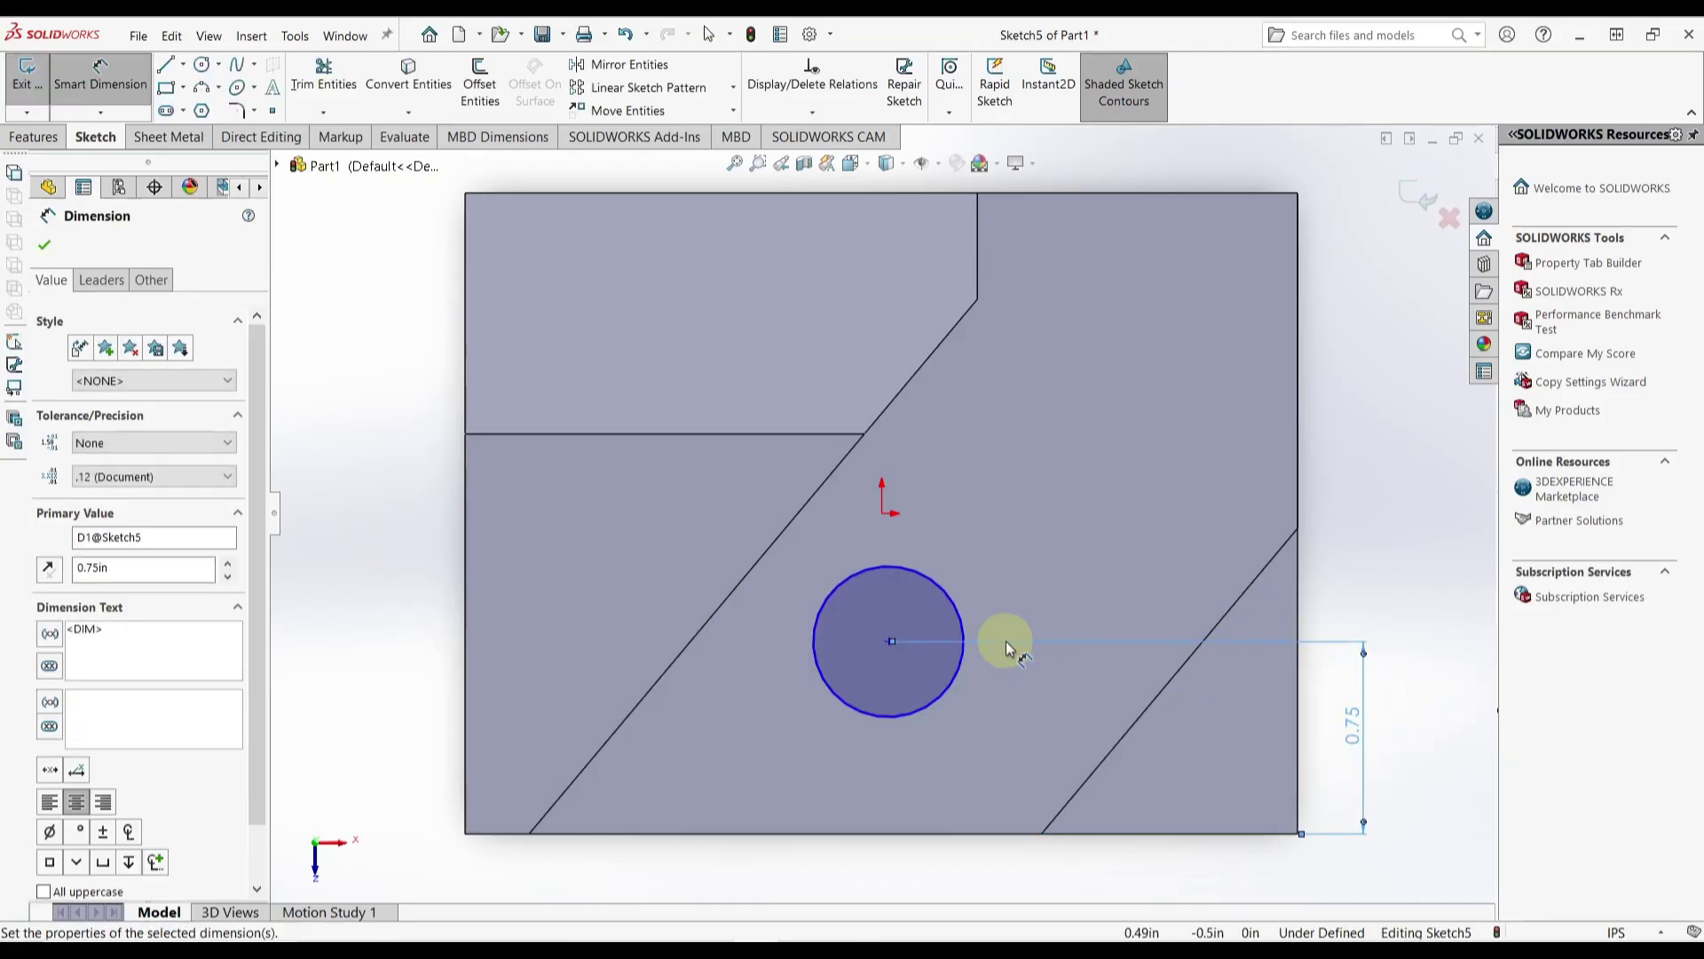
key("Escape")
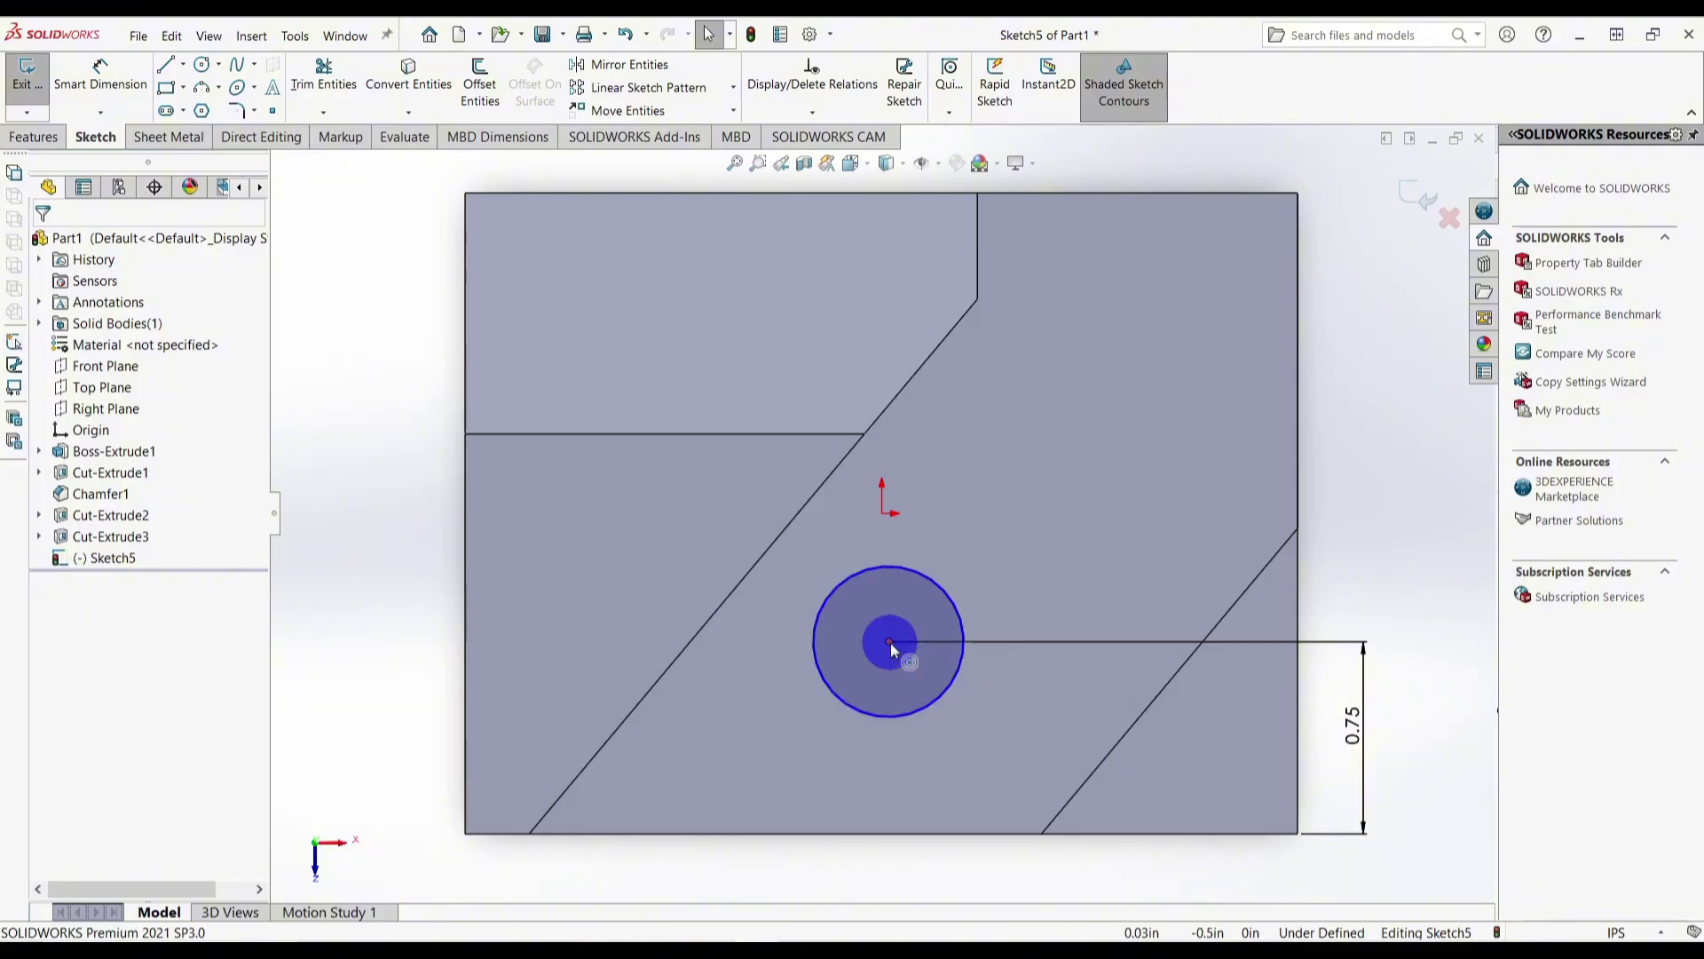
Step: Align the circle's centre with the origin using a Vertical relation
left_click(890, 642)
left_click(883, 514, "ctrl")
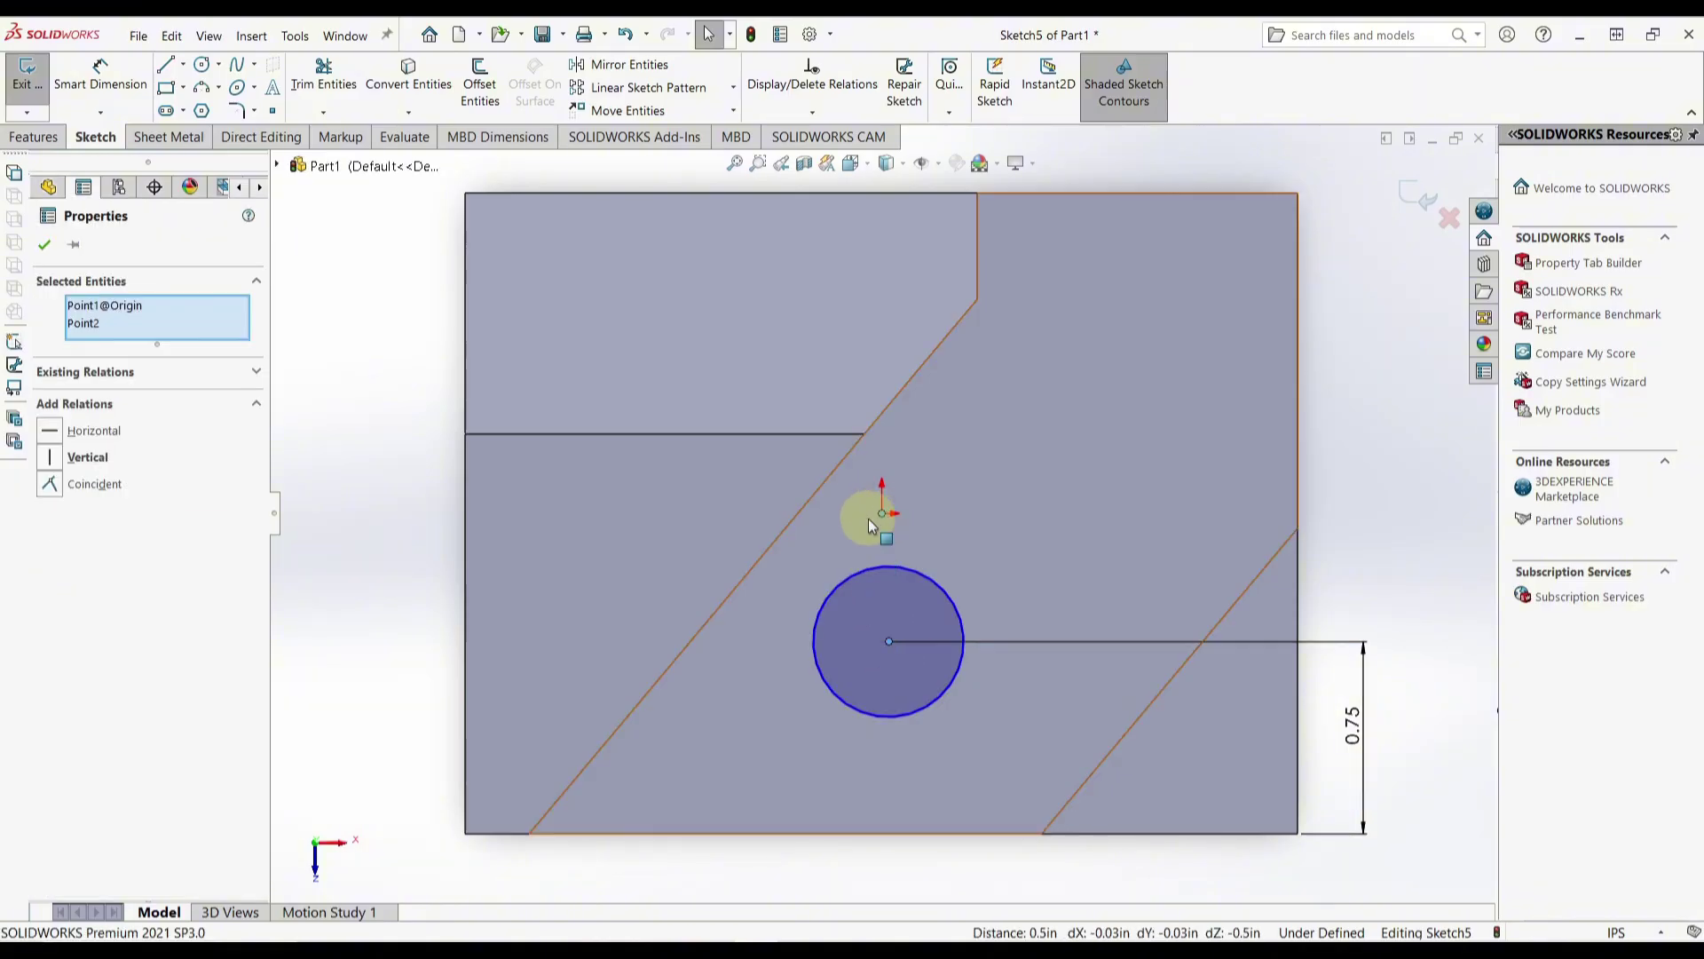
left_click(55, 457)
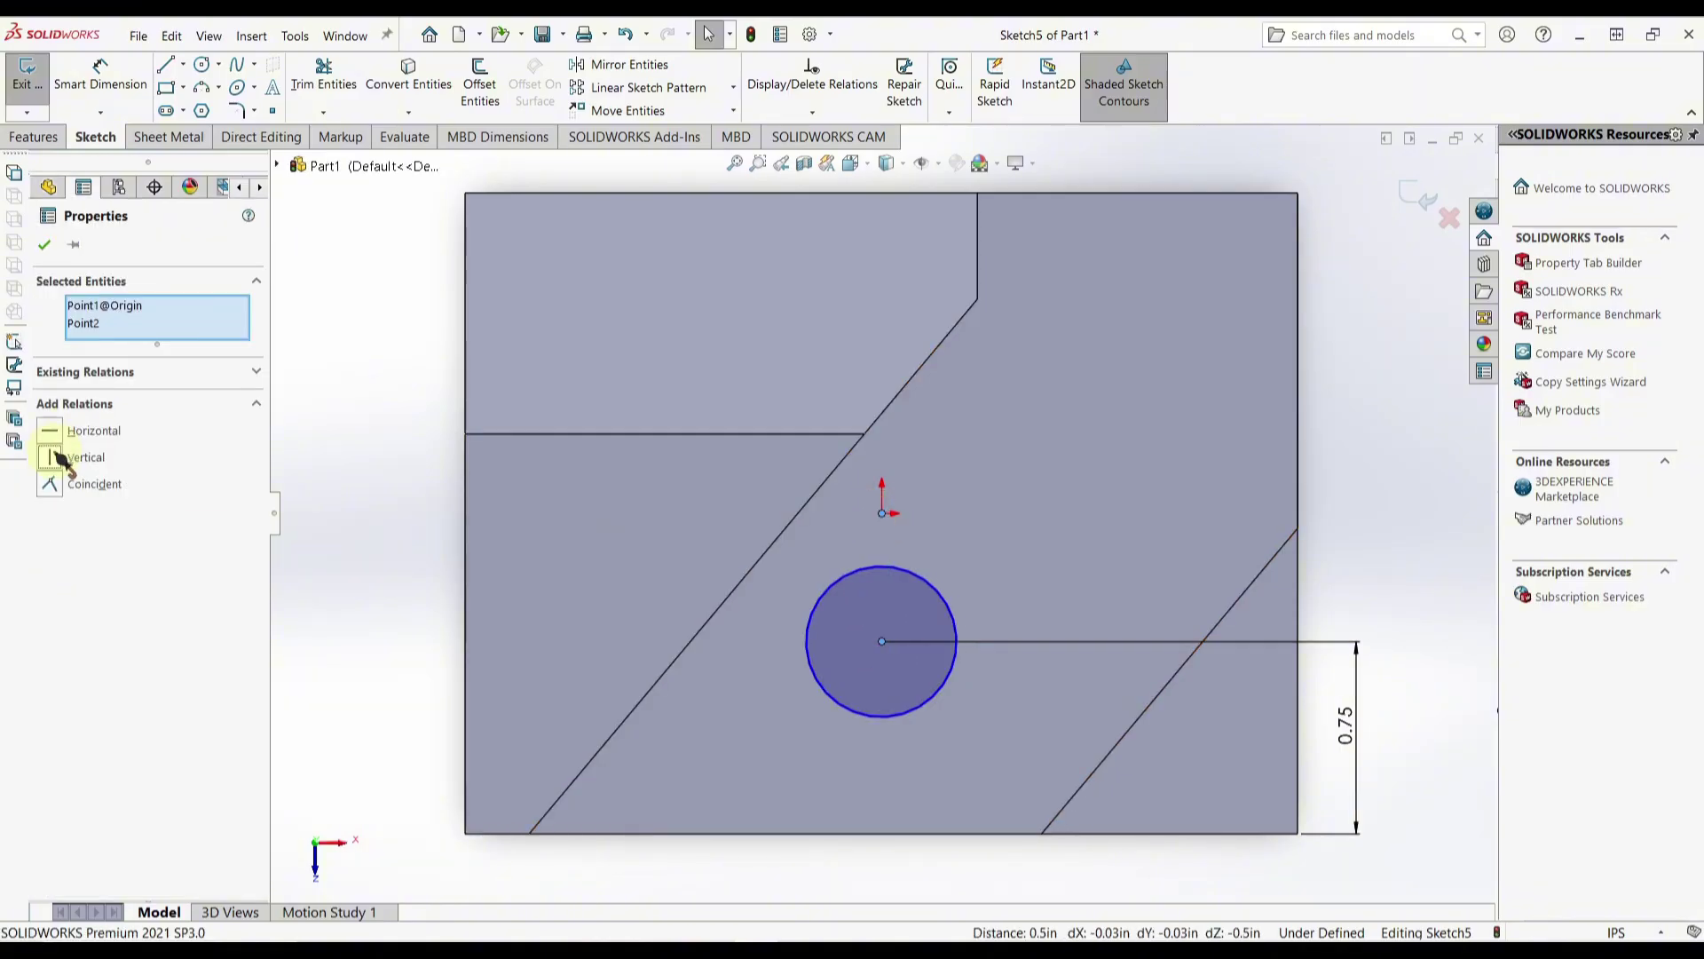
left_click(1398, 581)
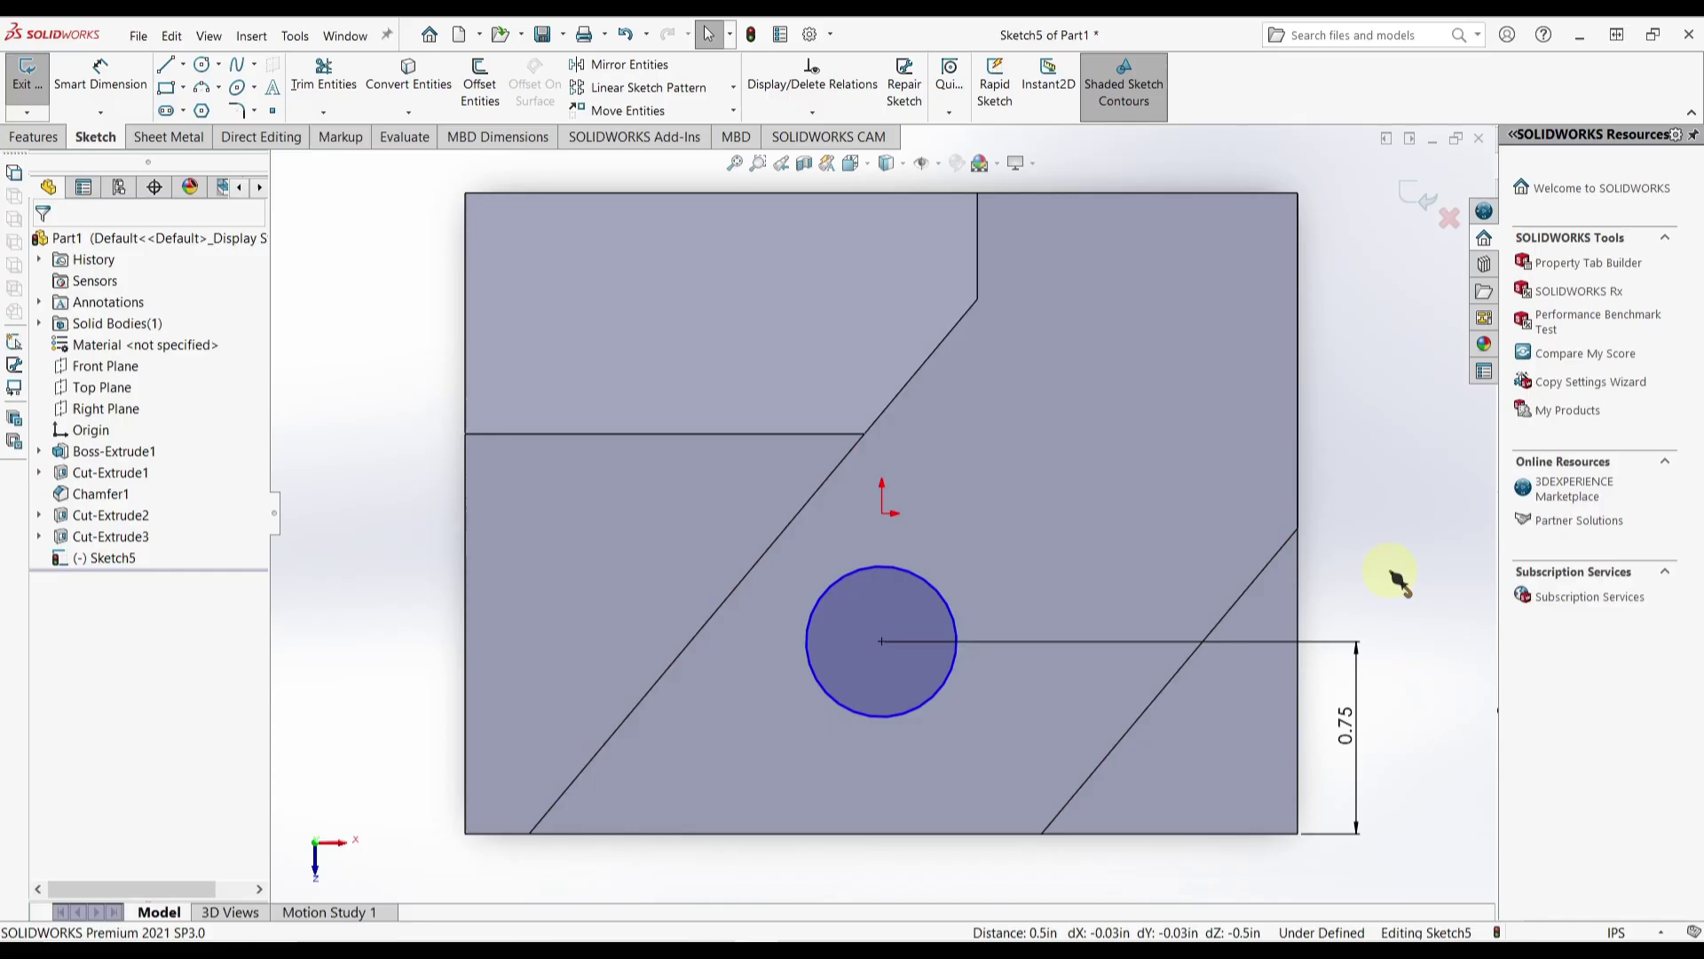
Step: Show hidden lines and make the circle tangent to the right hidden edge of the bottom tongue
left_click(899, 164)
left_click(895, 261)
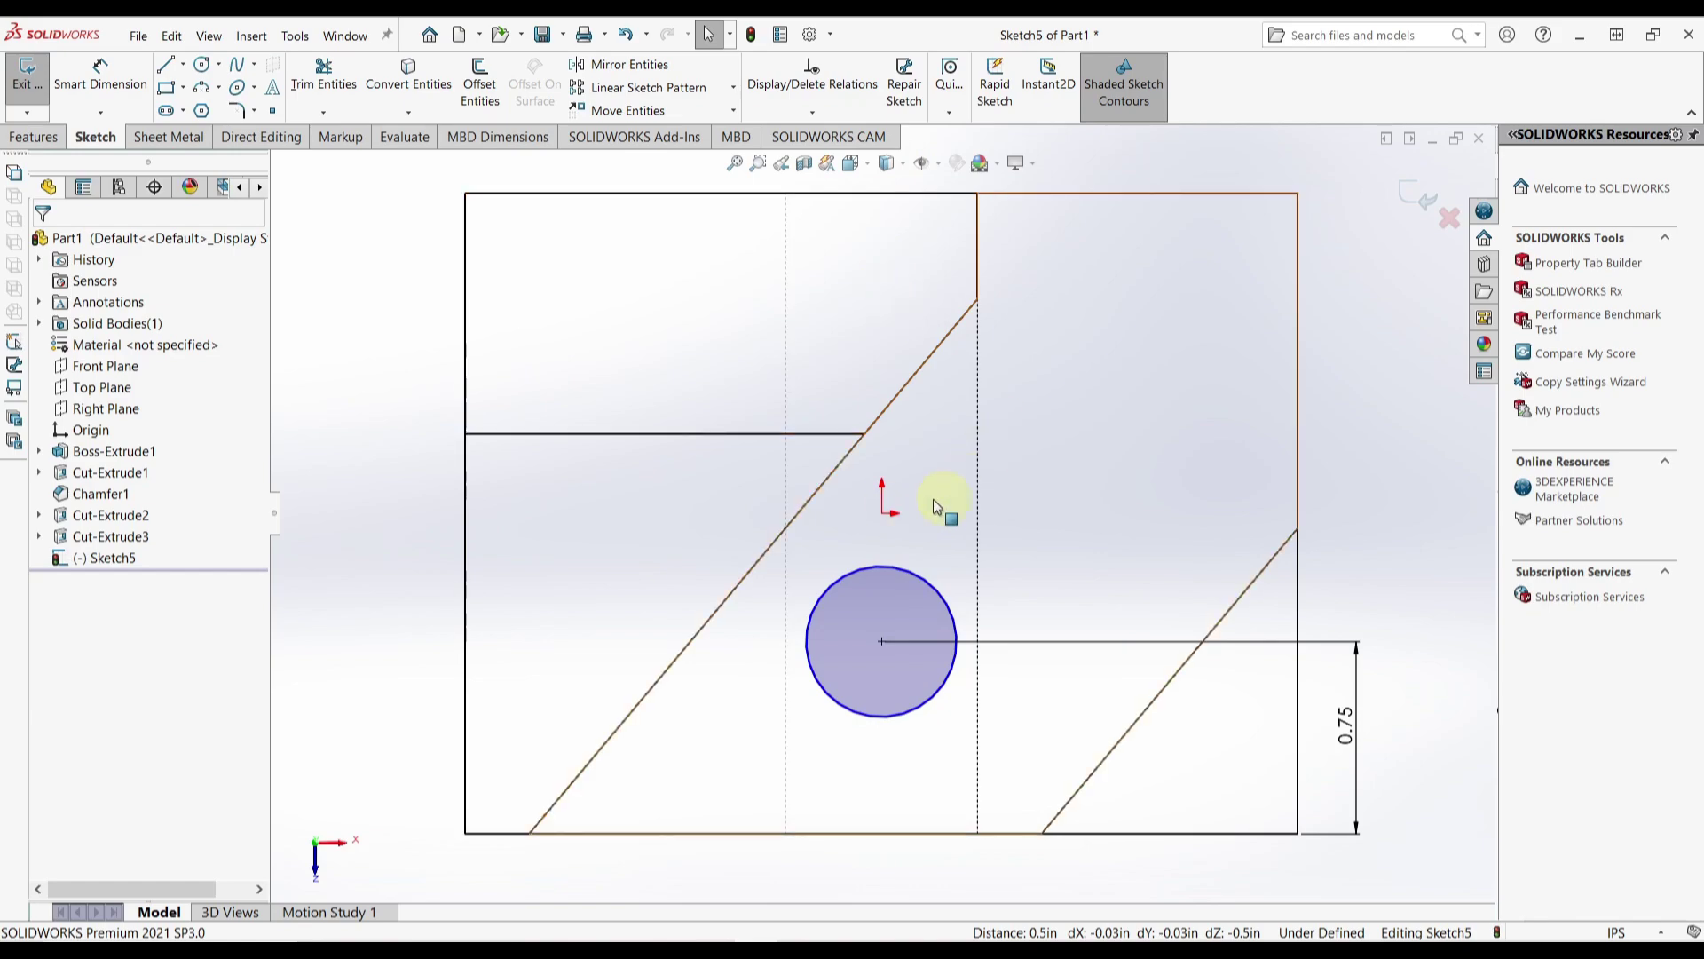
left_click(934, 584)
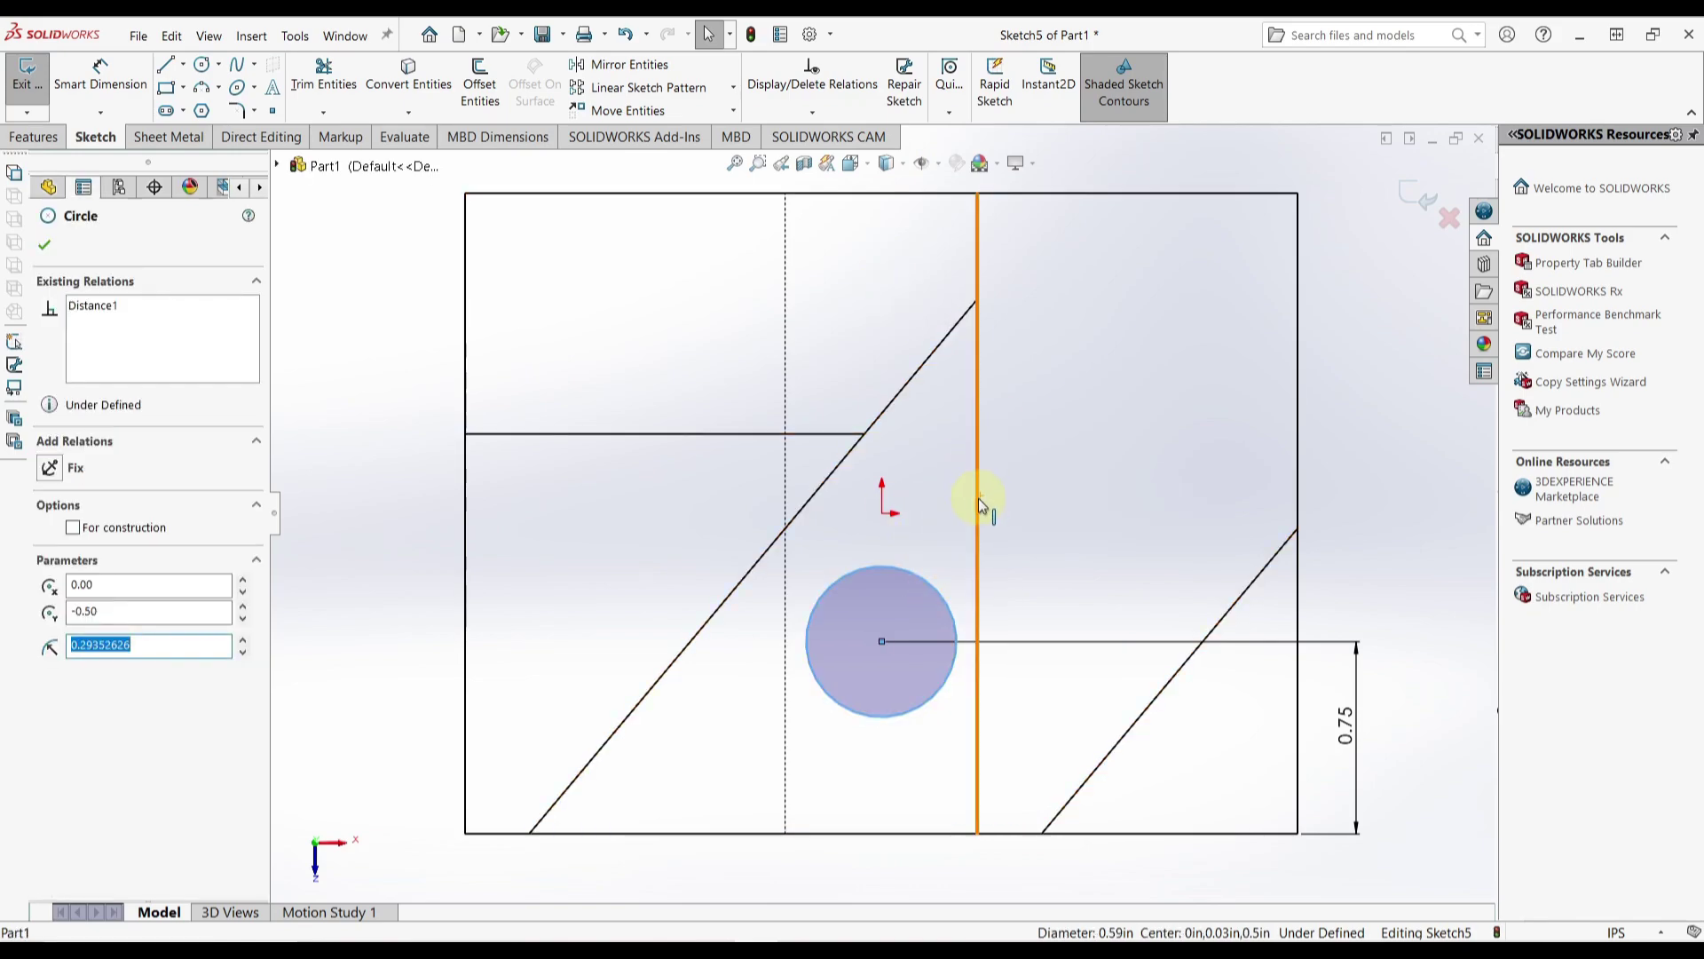
left_click(978, 501, "ctrl")
left_click(50, 429)
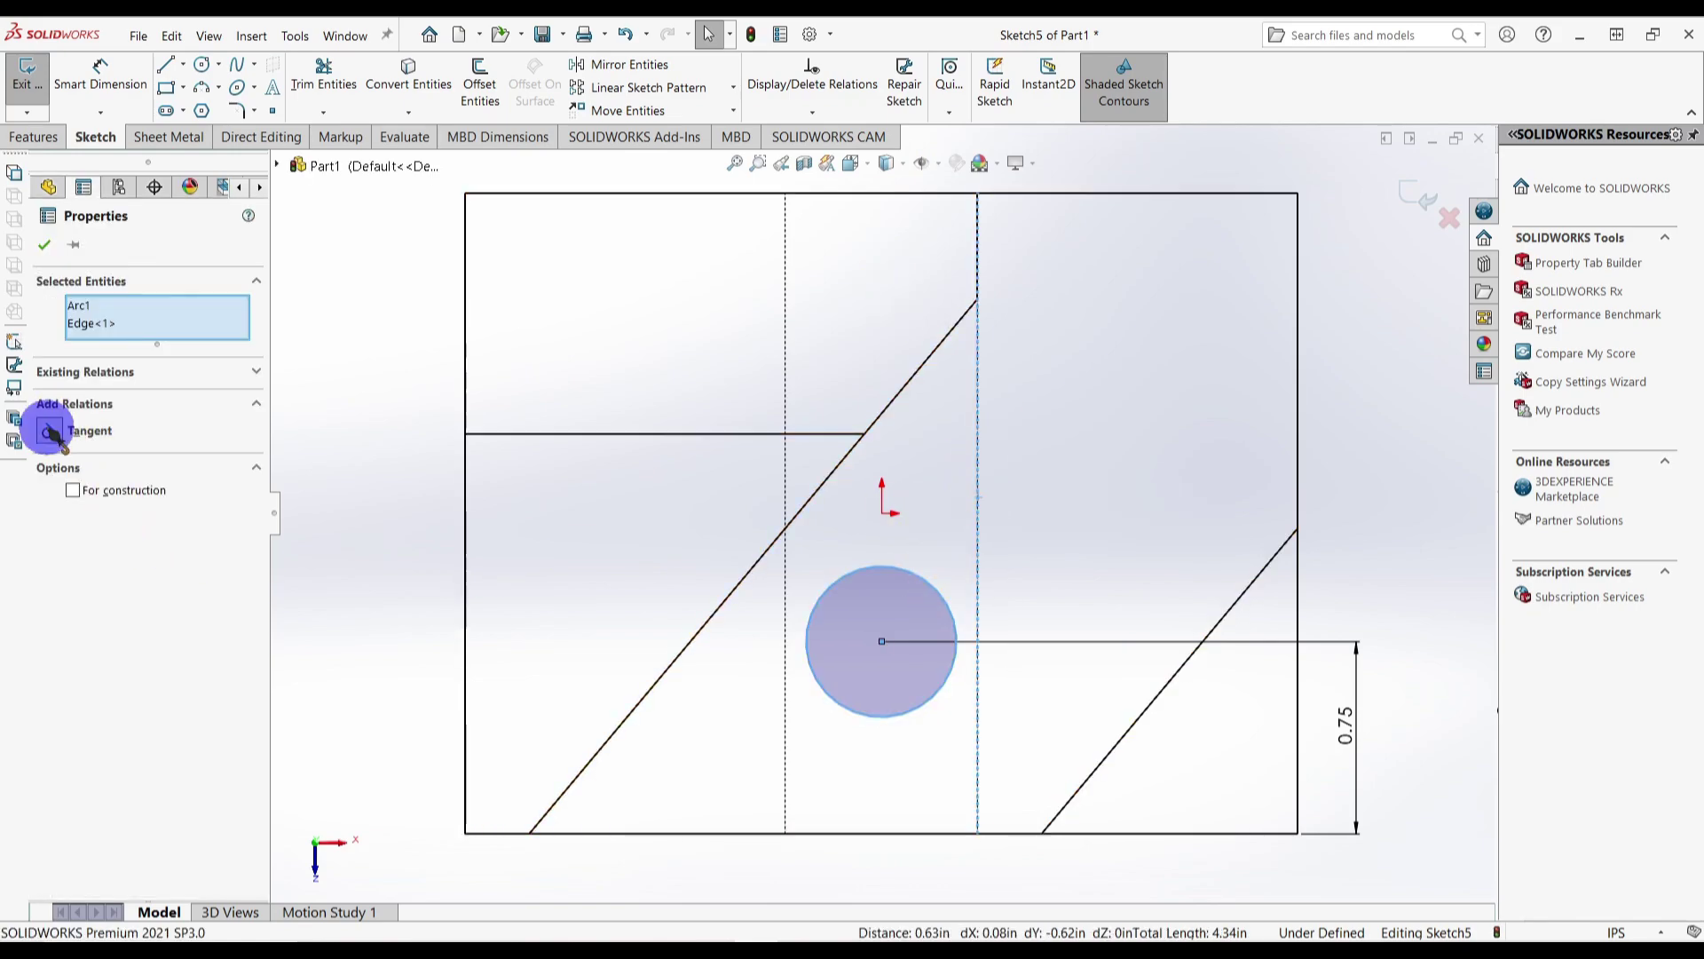
left_click(1157, 529)
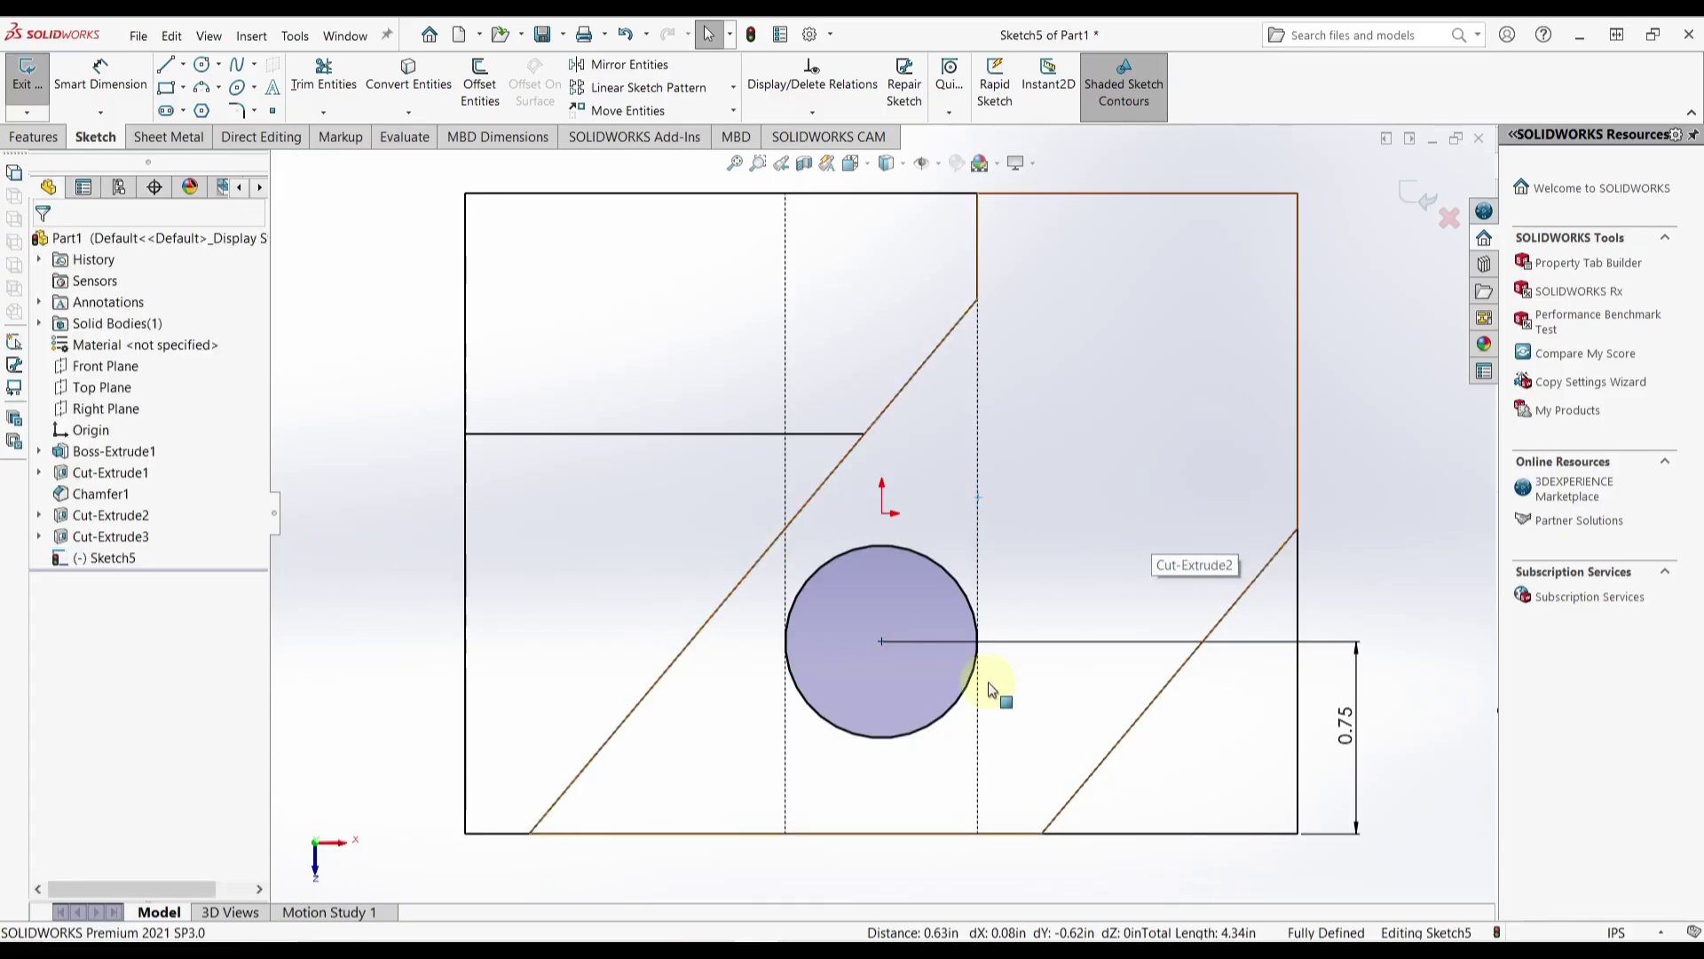
Step: Exit the circle sketch and restore the shaded display with edges
left_click(1414, 203)
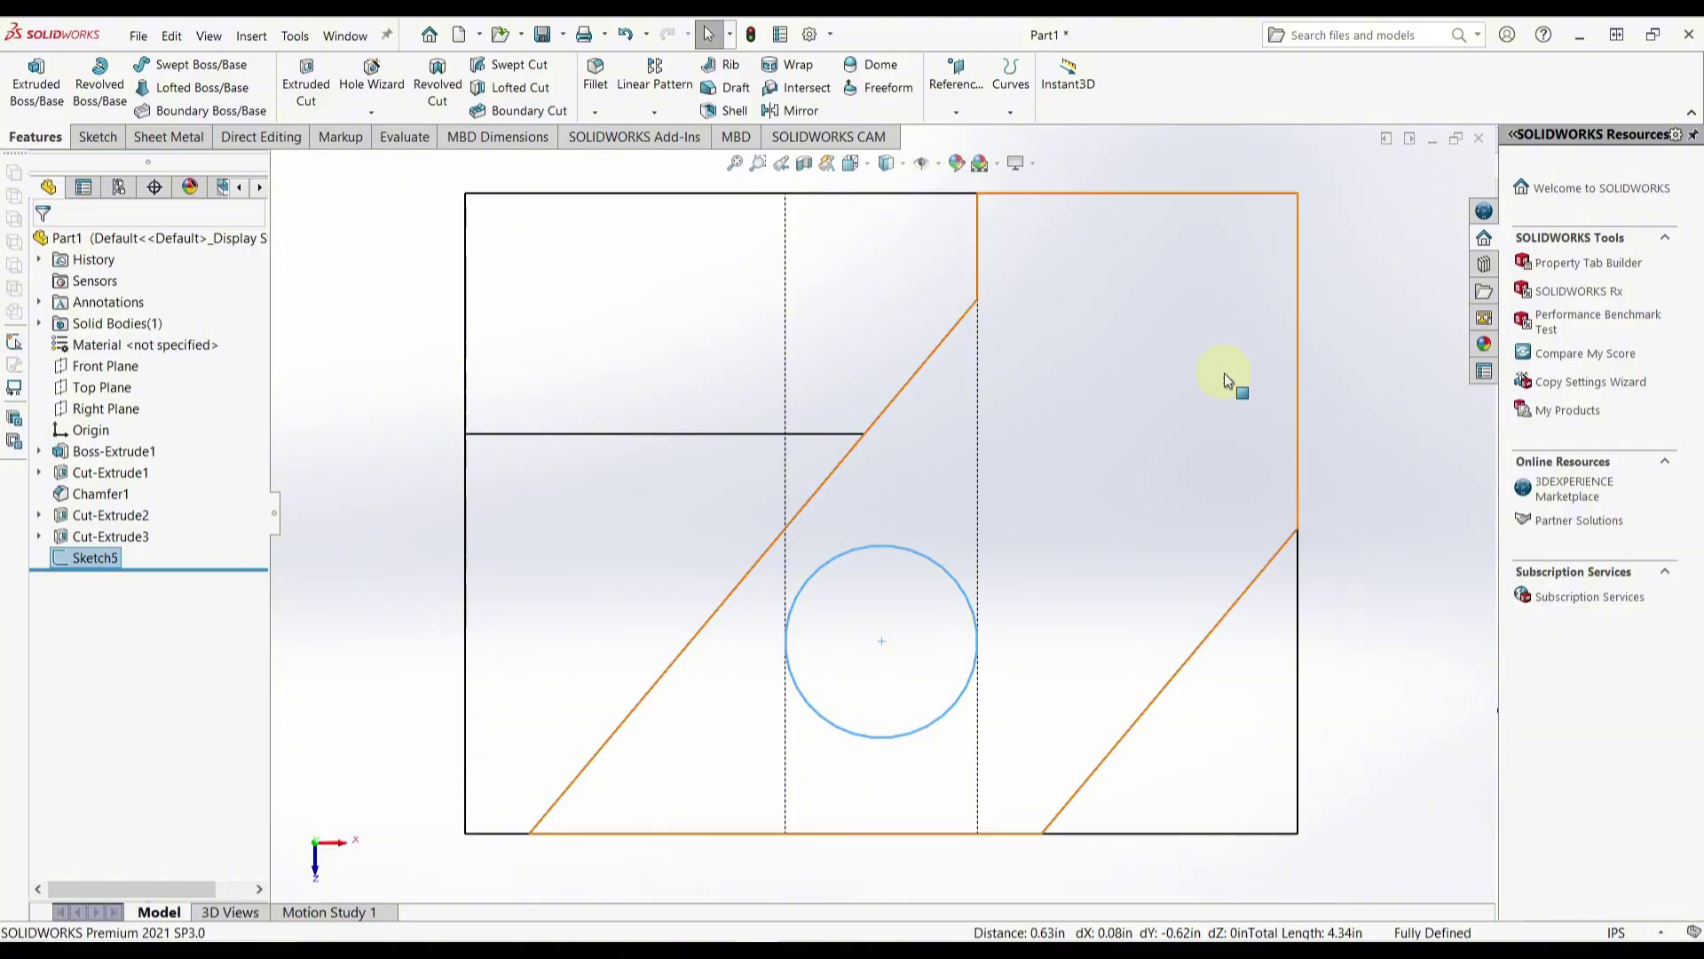
middle_click_drag(1225, 380, 1186, 285)
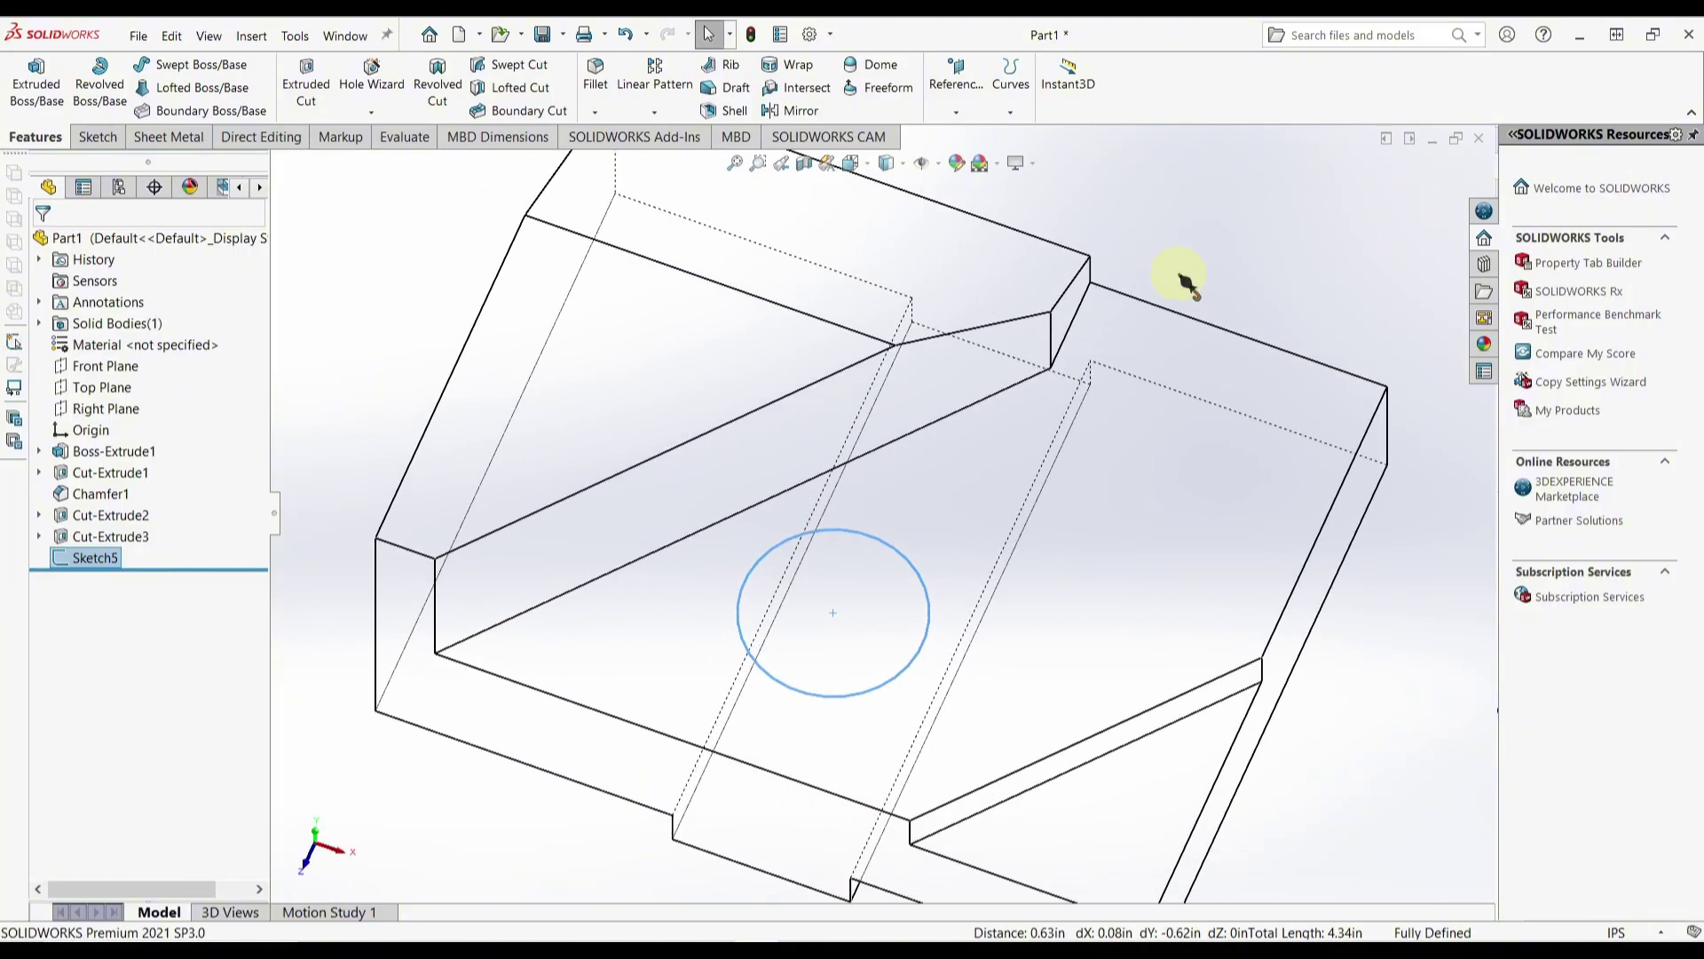
left_click(903, 164)
left_click(890, 213)
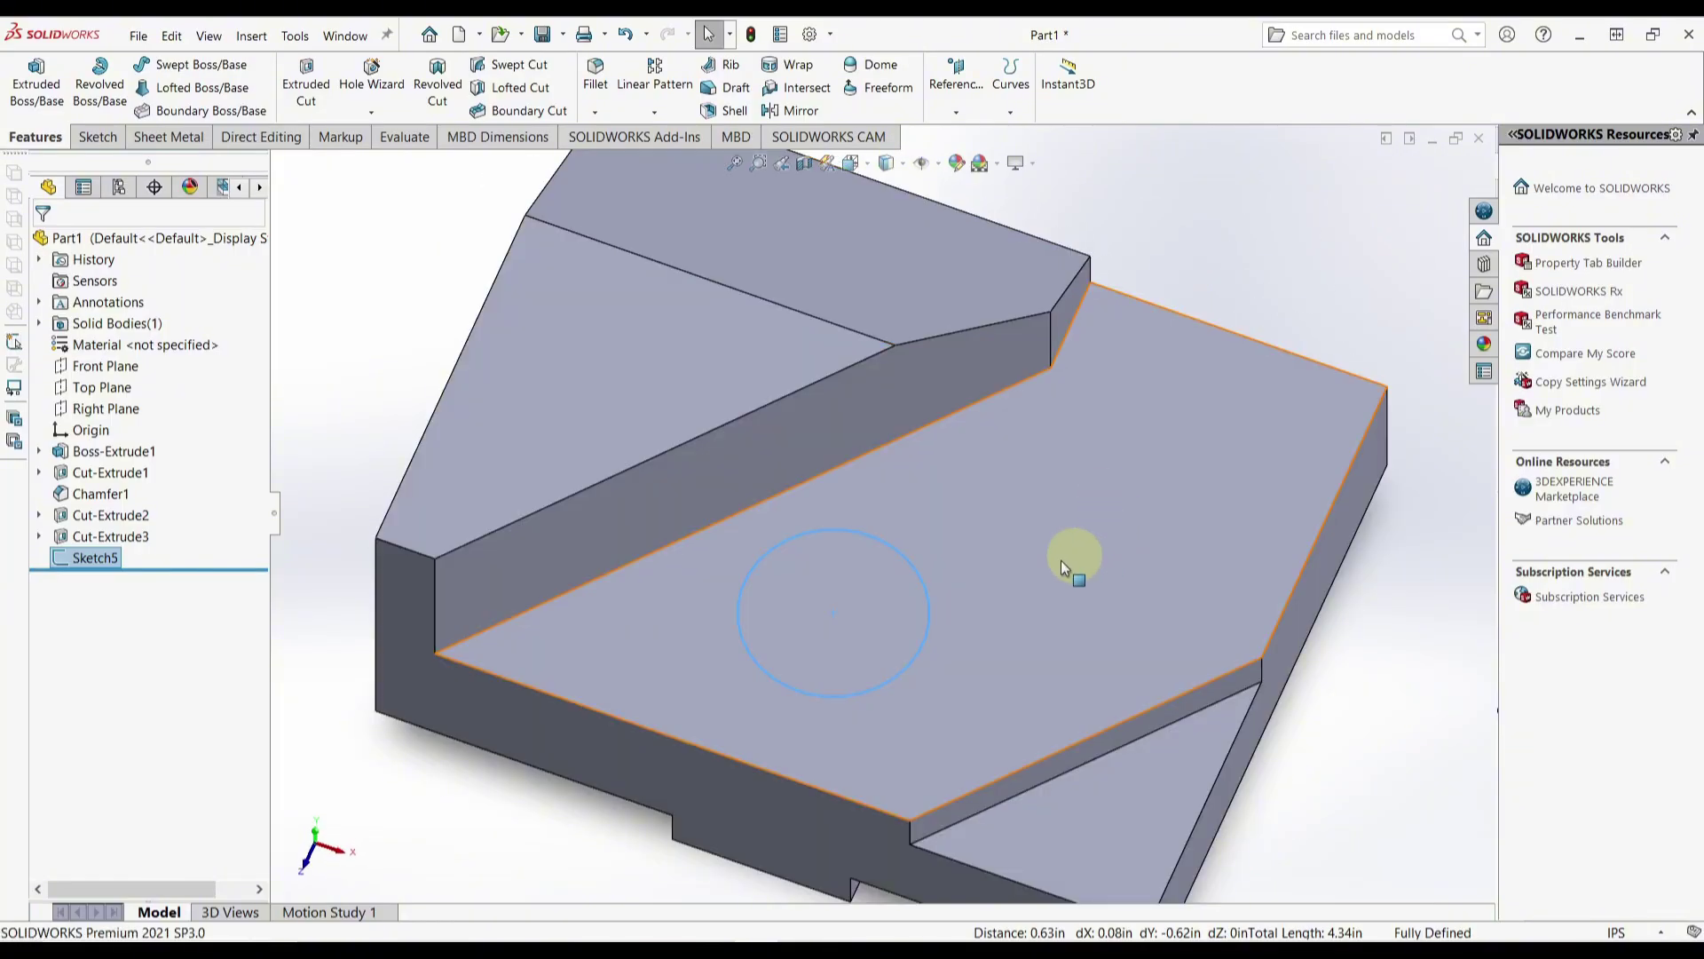
Step: Check the counterbore callout in the PDF drawing and cut the sketched circle 0.35 in deep with a blind Extruded Cut
key("alt+Tab")
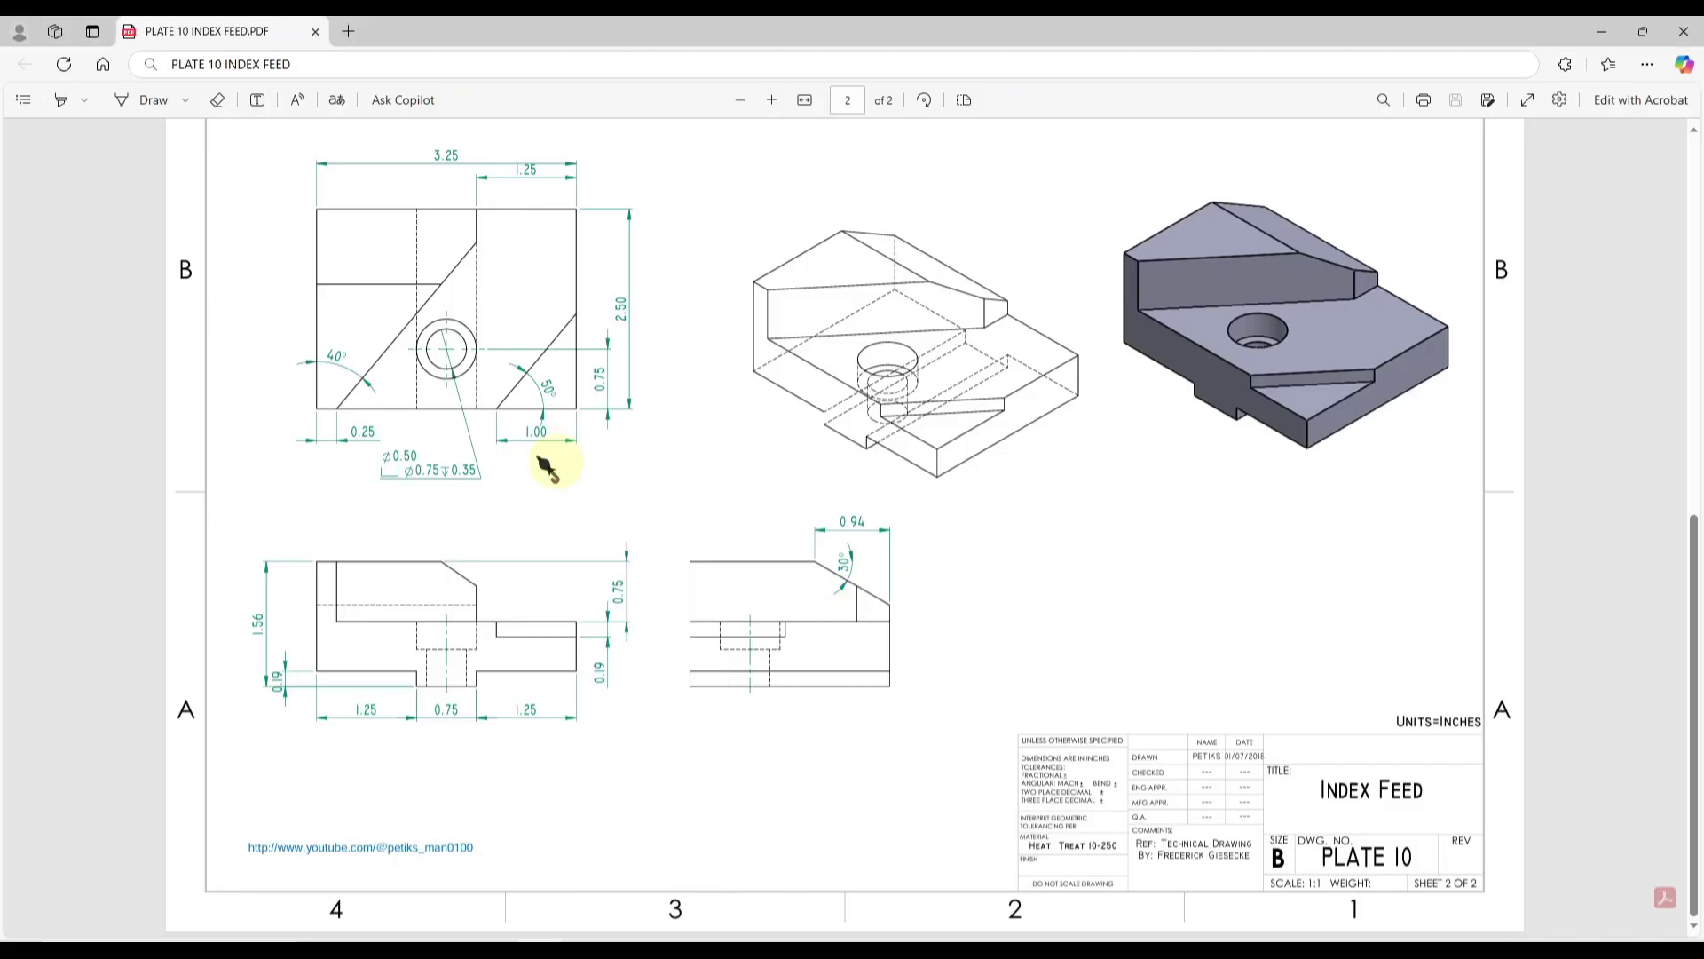
left_click(427, 484)
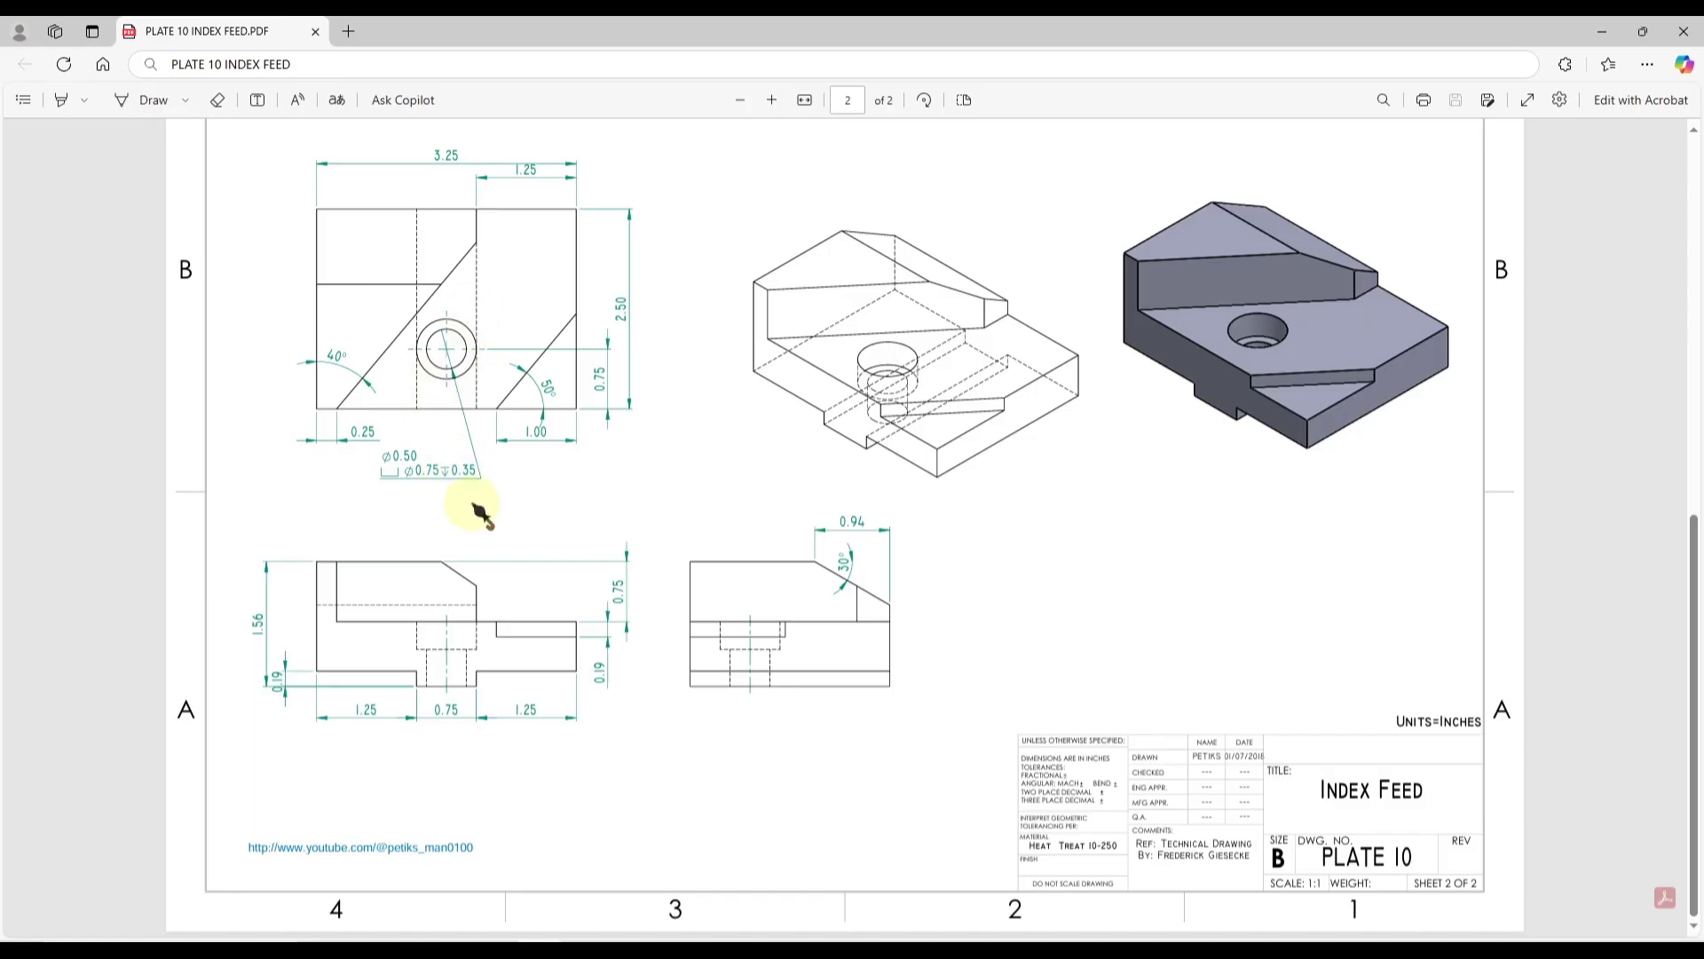
key("alt+Tab")
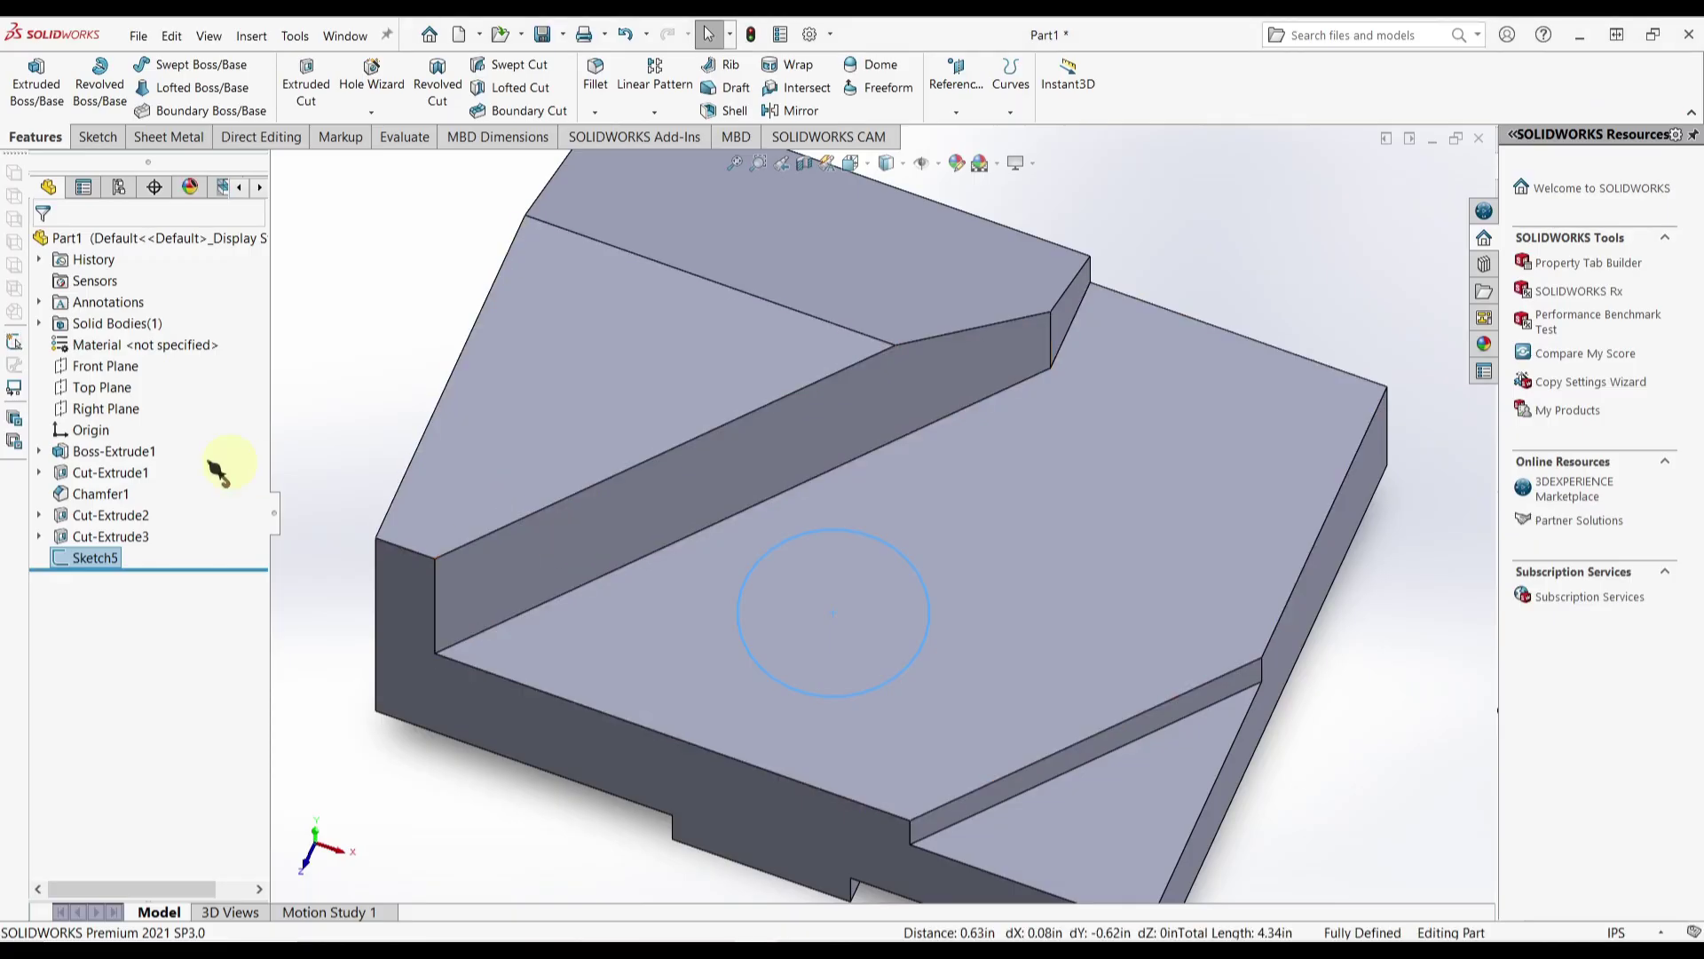
left_click(306, 76)
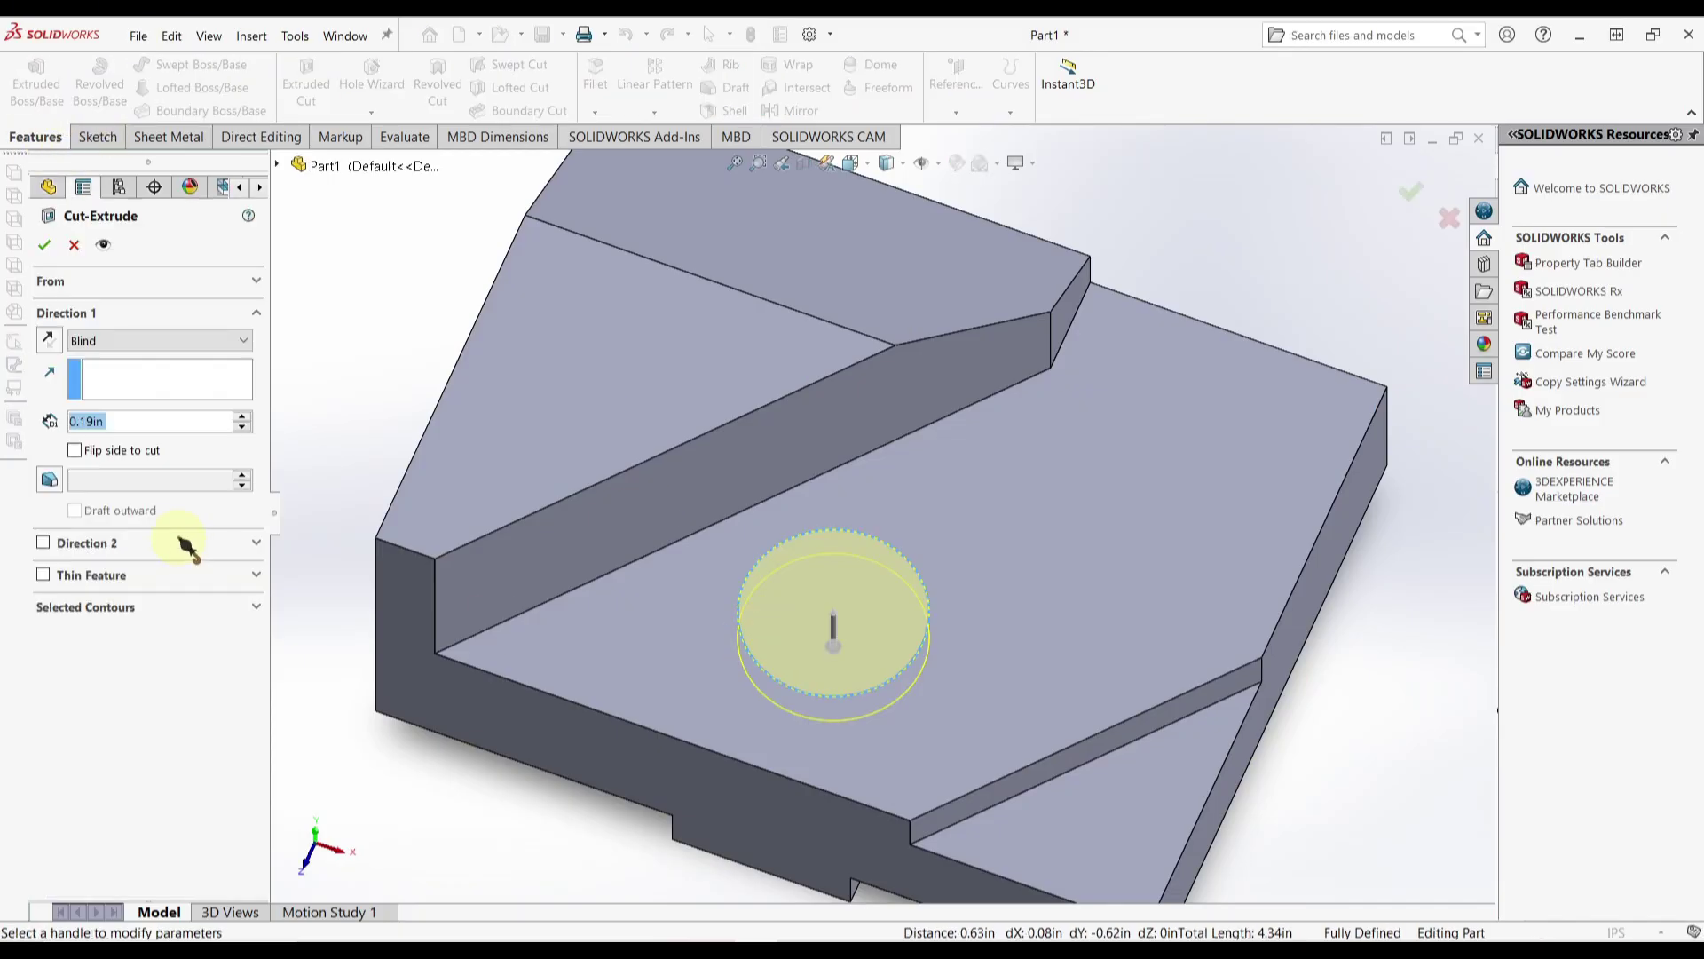
type(".35")
key("Return")
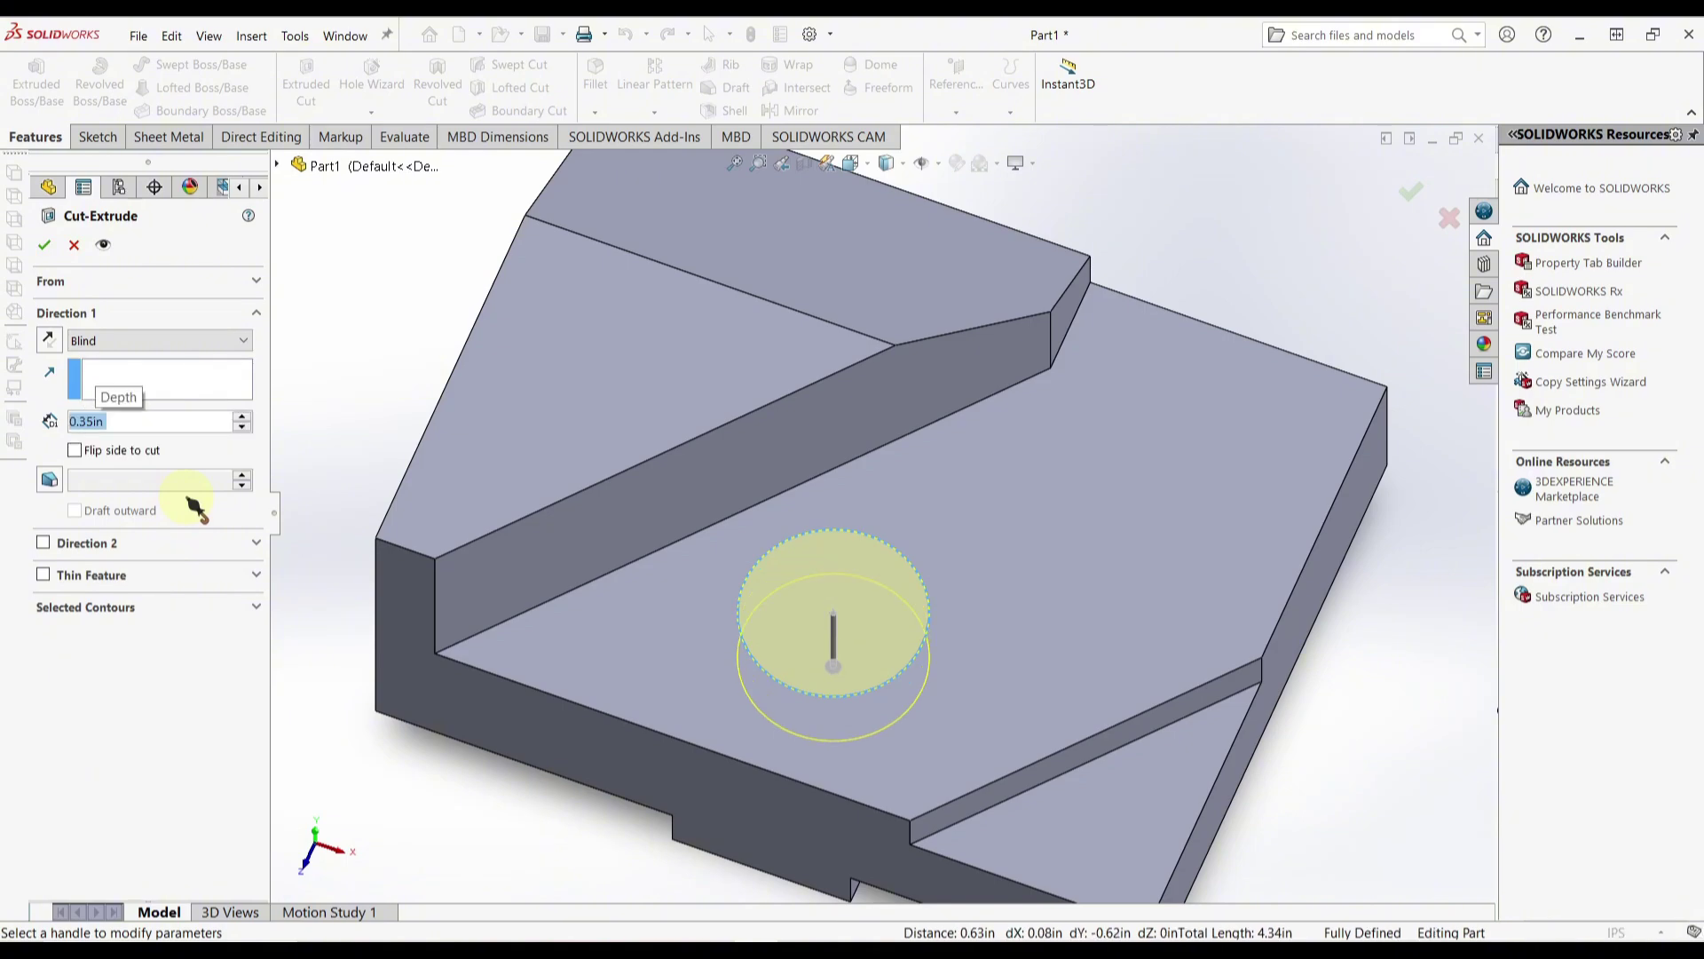
left_click(44, 247)
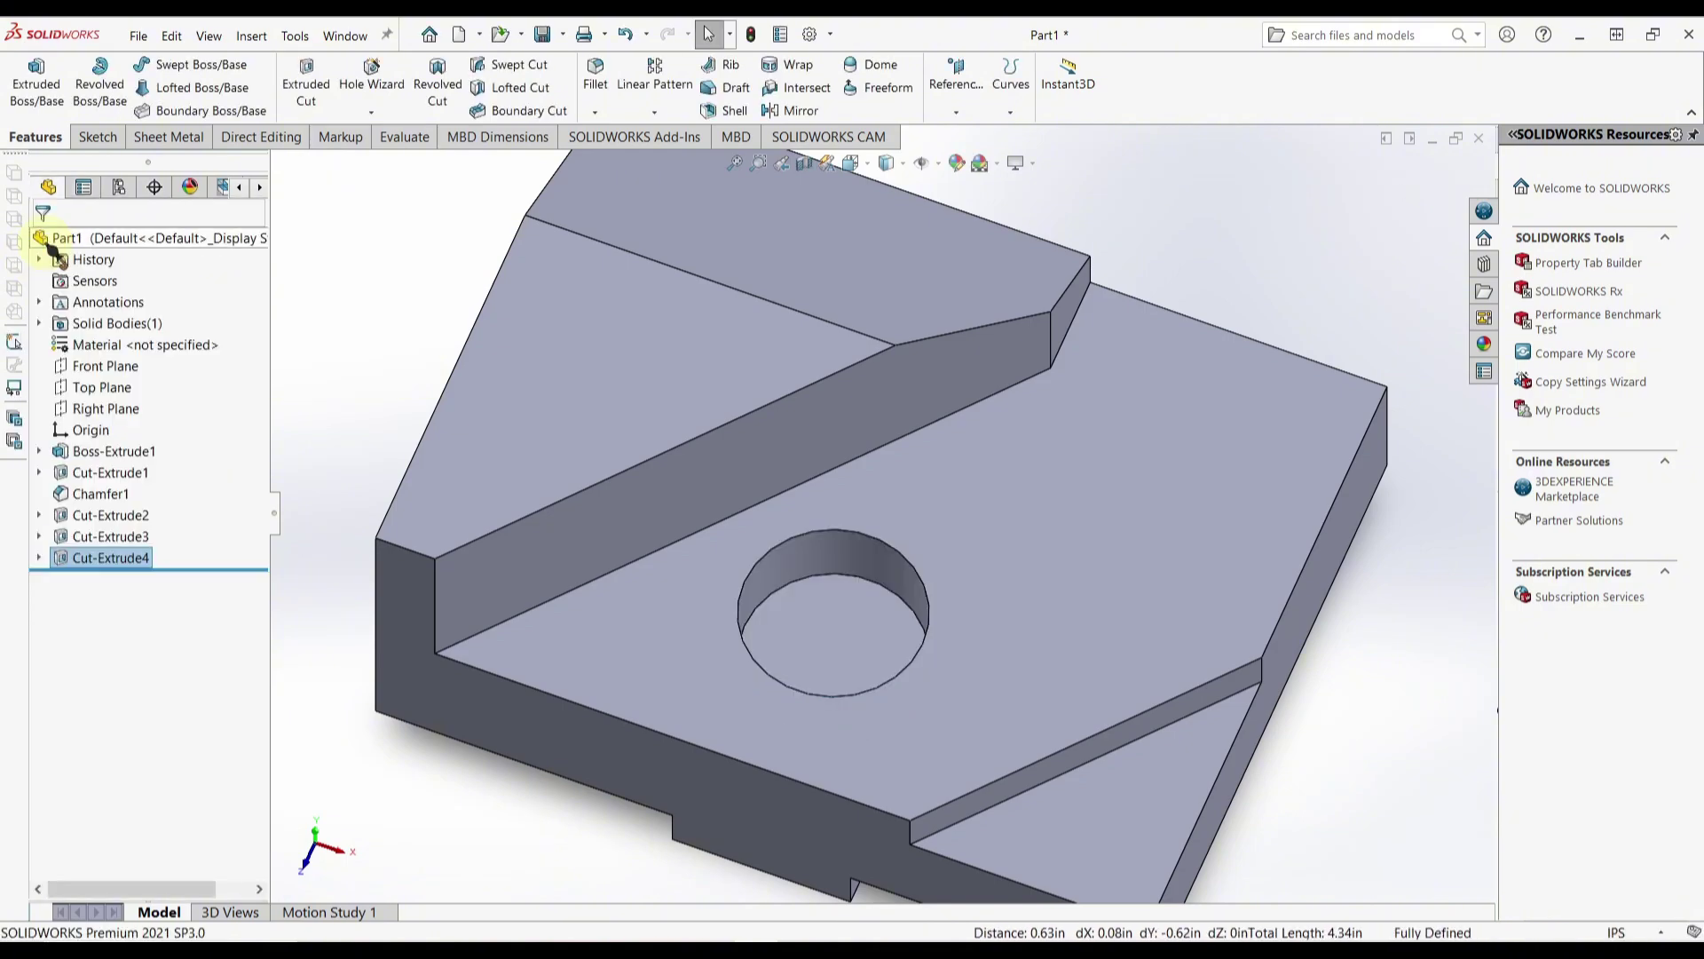
Step: Start a sketch on the counterbore's floor and draw a circle about 0.33 in in diameter near its middle
left_click(808, 626)
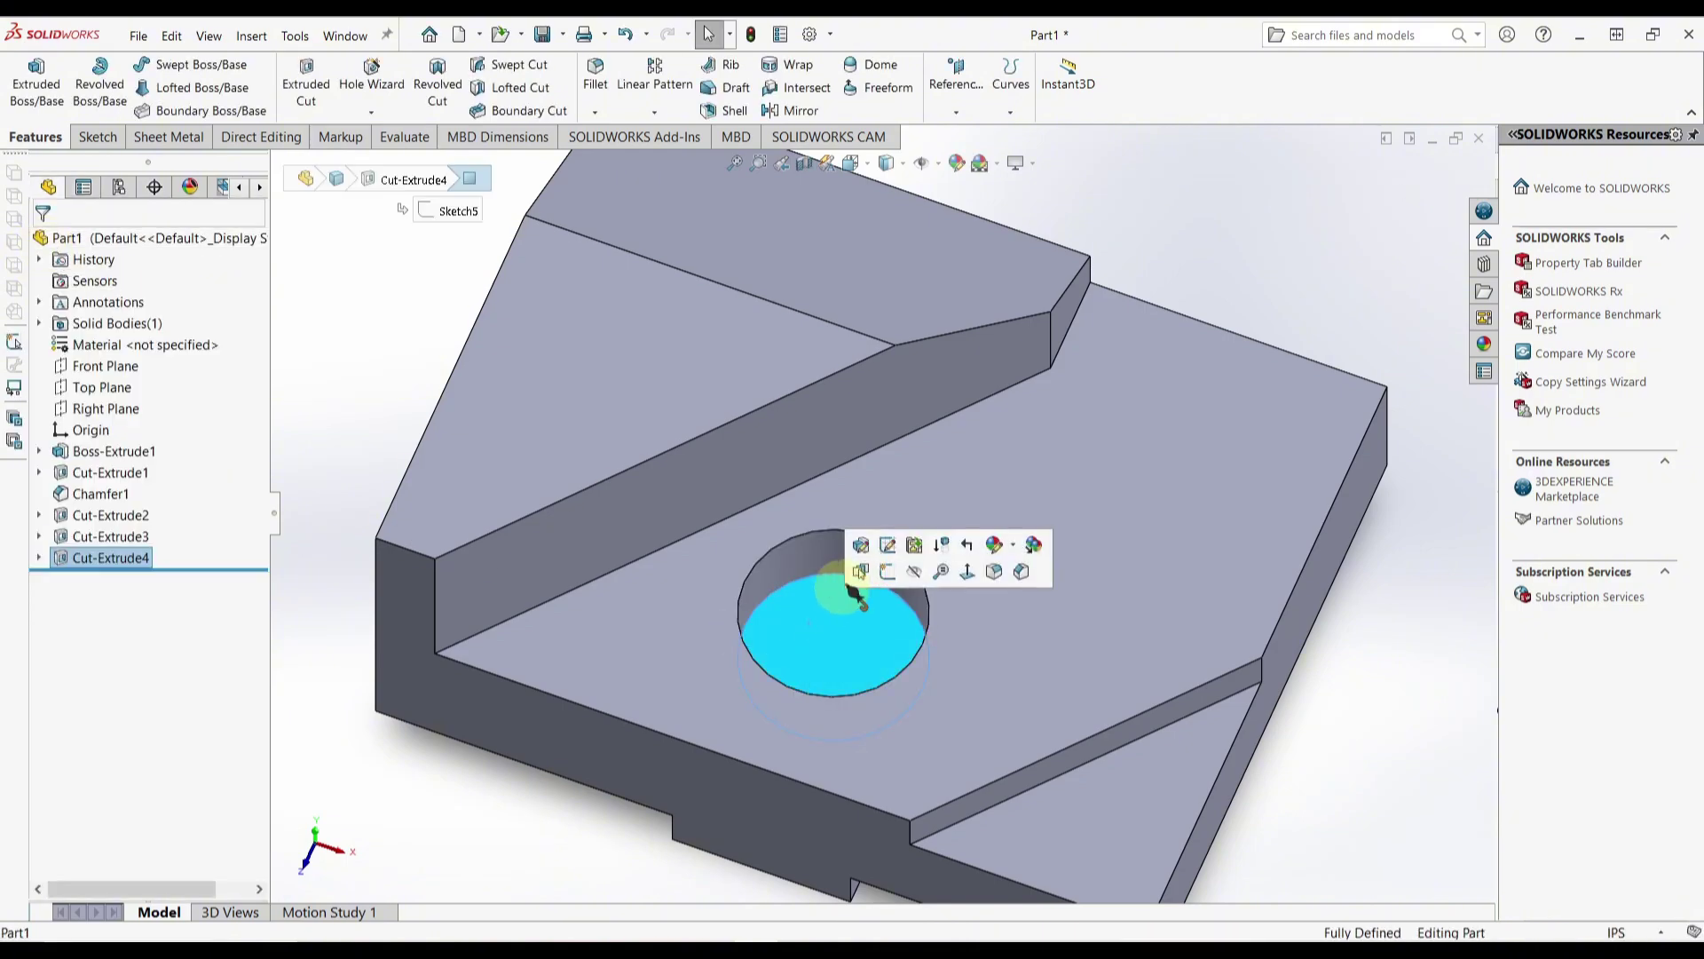
left_click(884, 576)
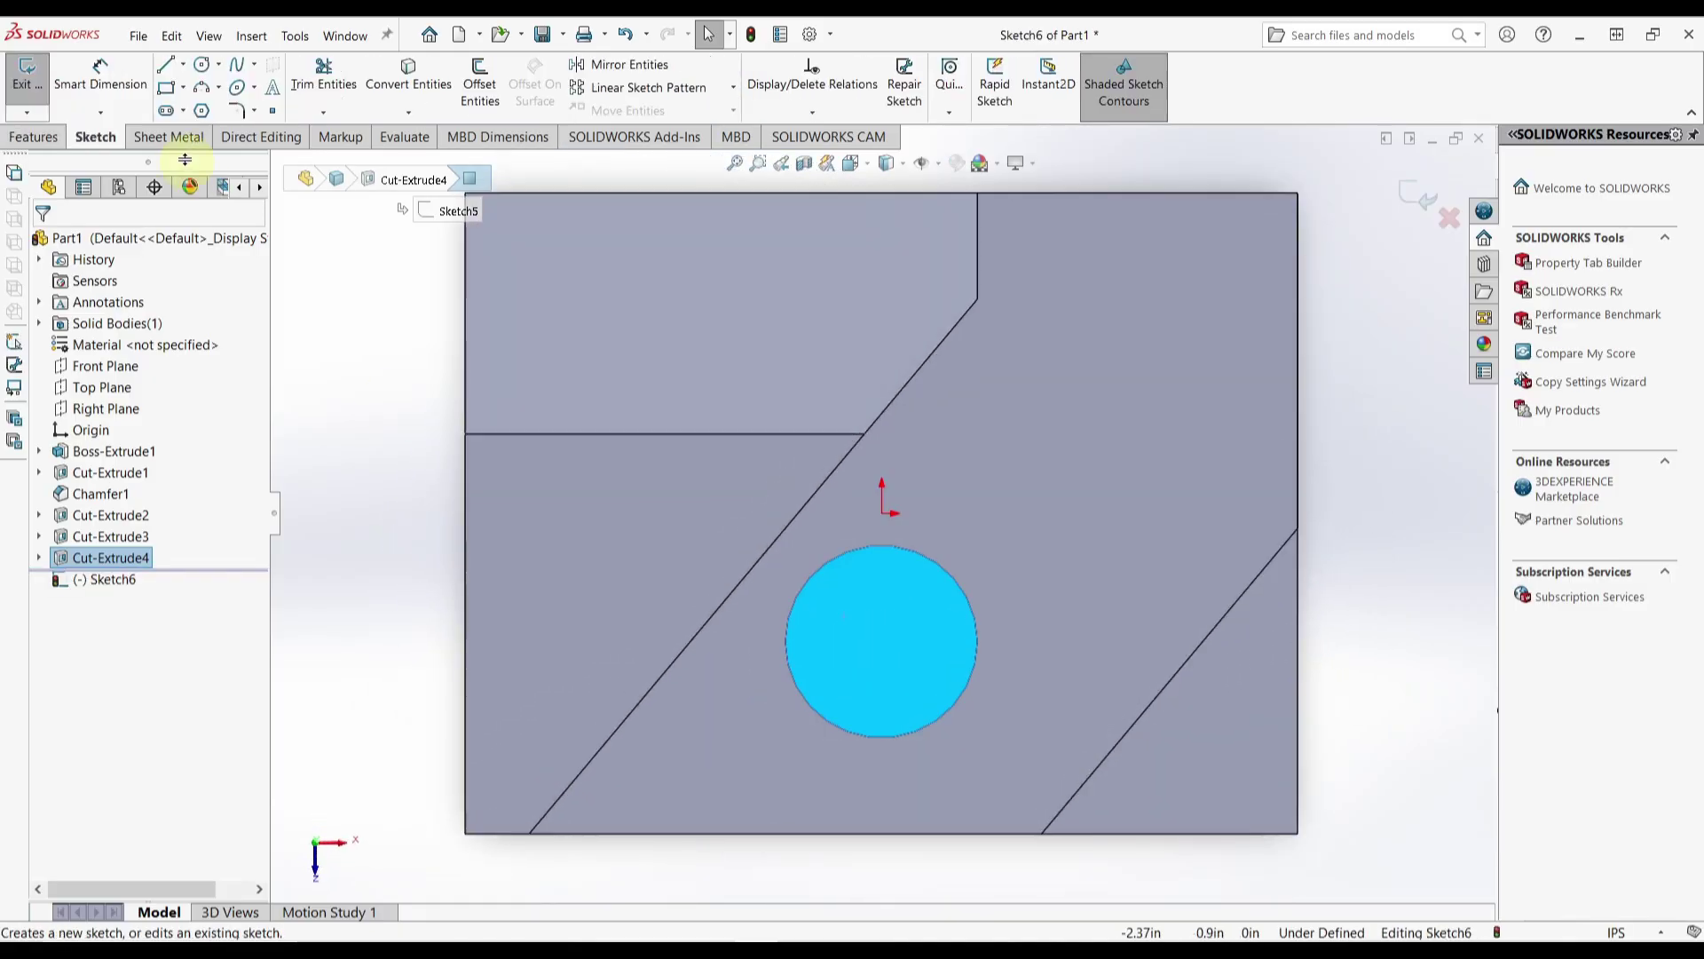
left_click(202, 64)
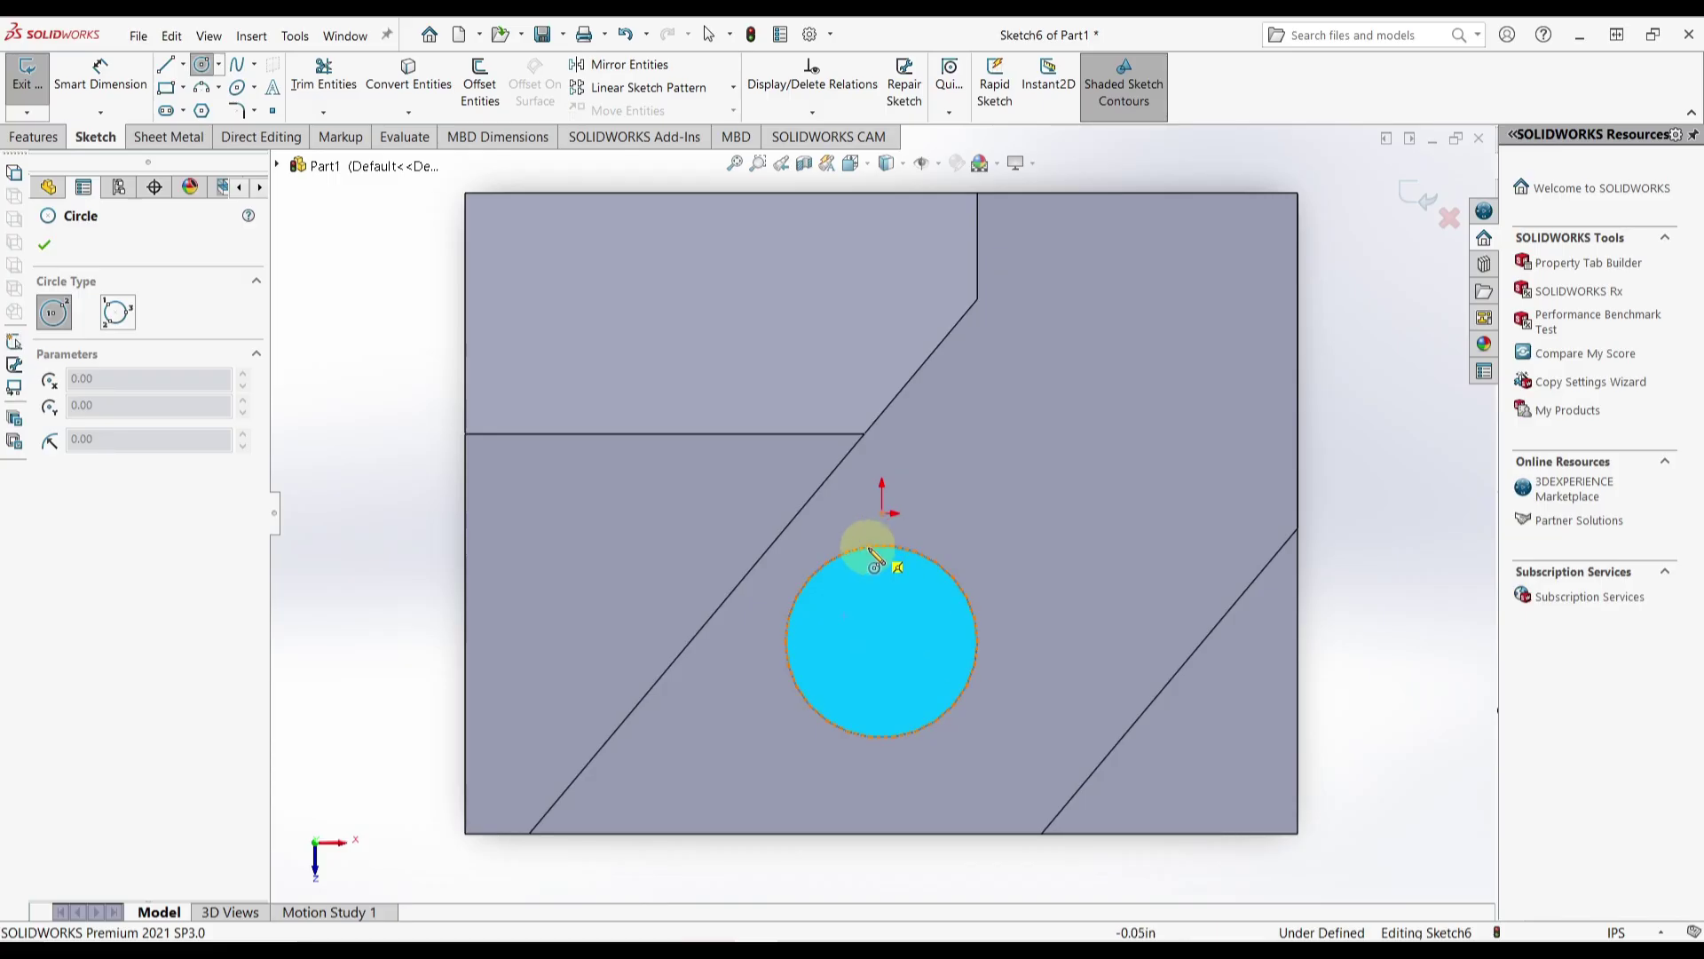
scroll(933, 593, "down", 2)
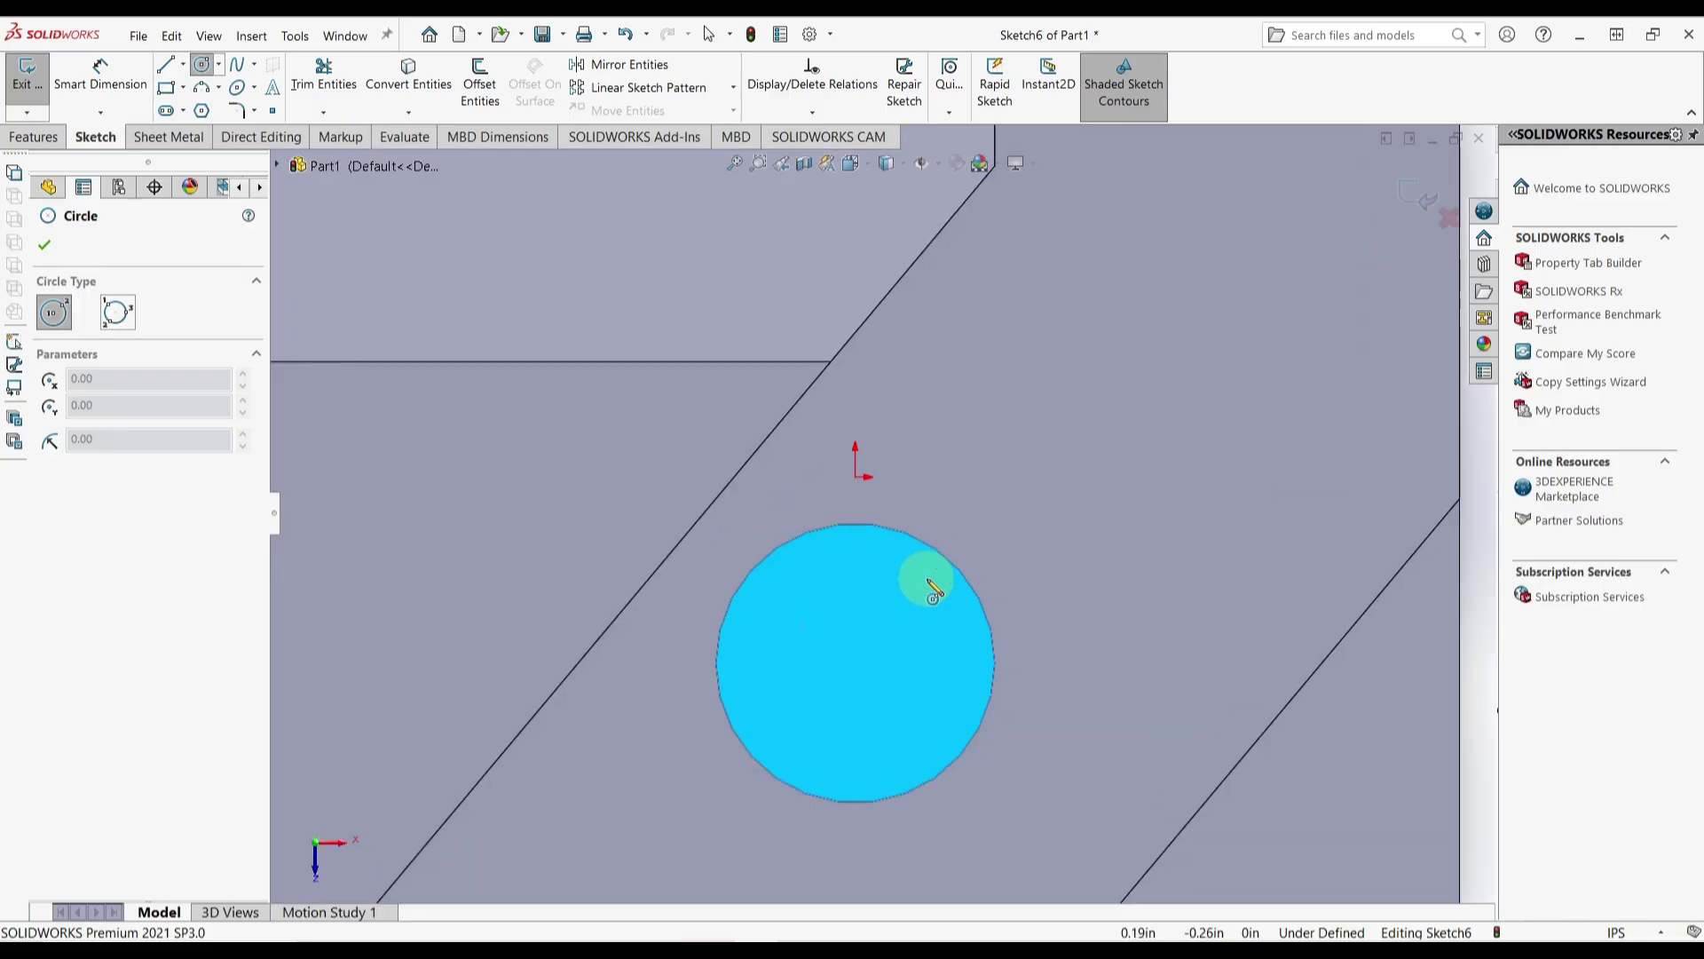
scroll(934, 593, "down", 1)
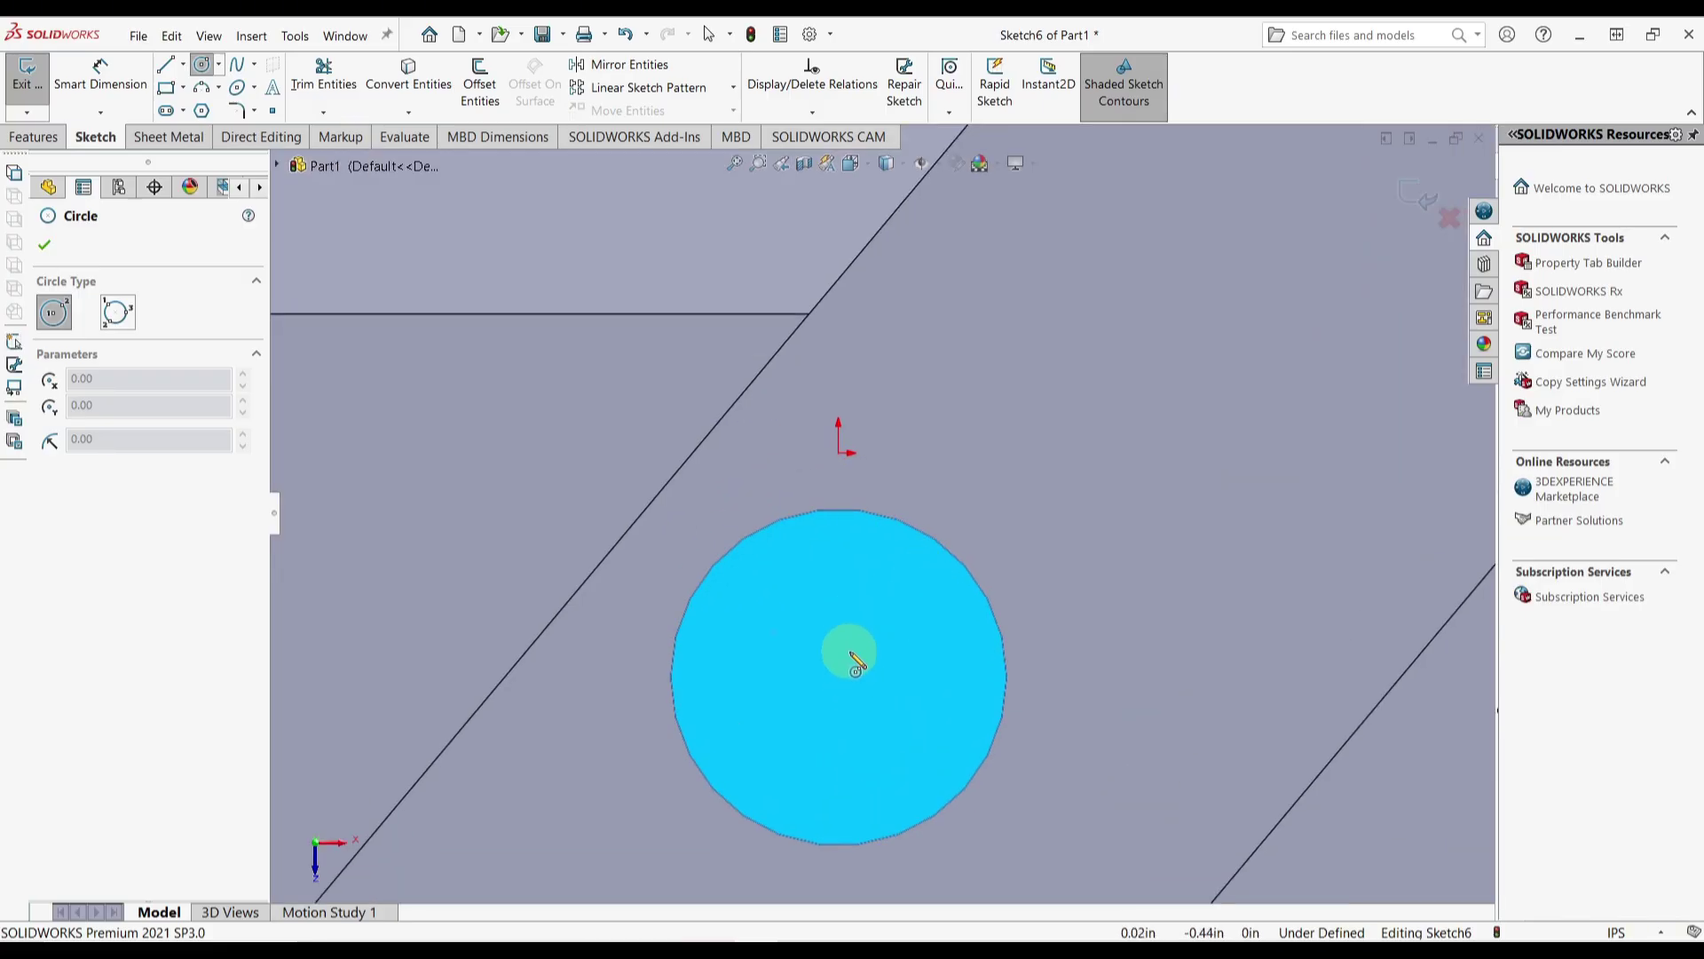
scroll(844, 664, "down", 2)
middle_click_drag(839, 666, 824, 556)
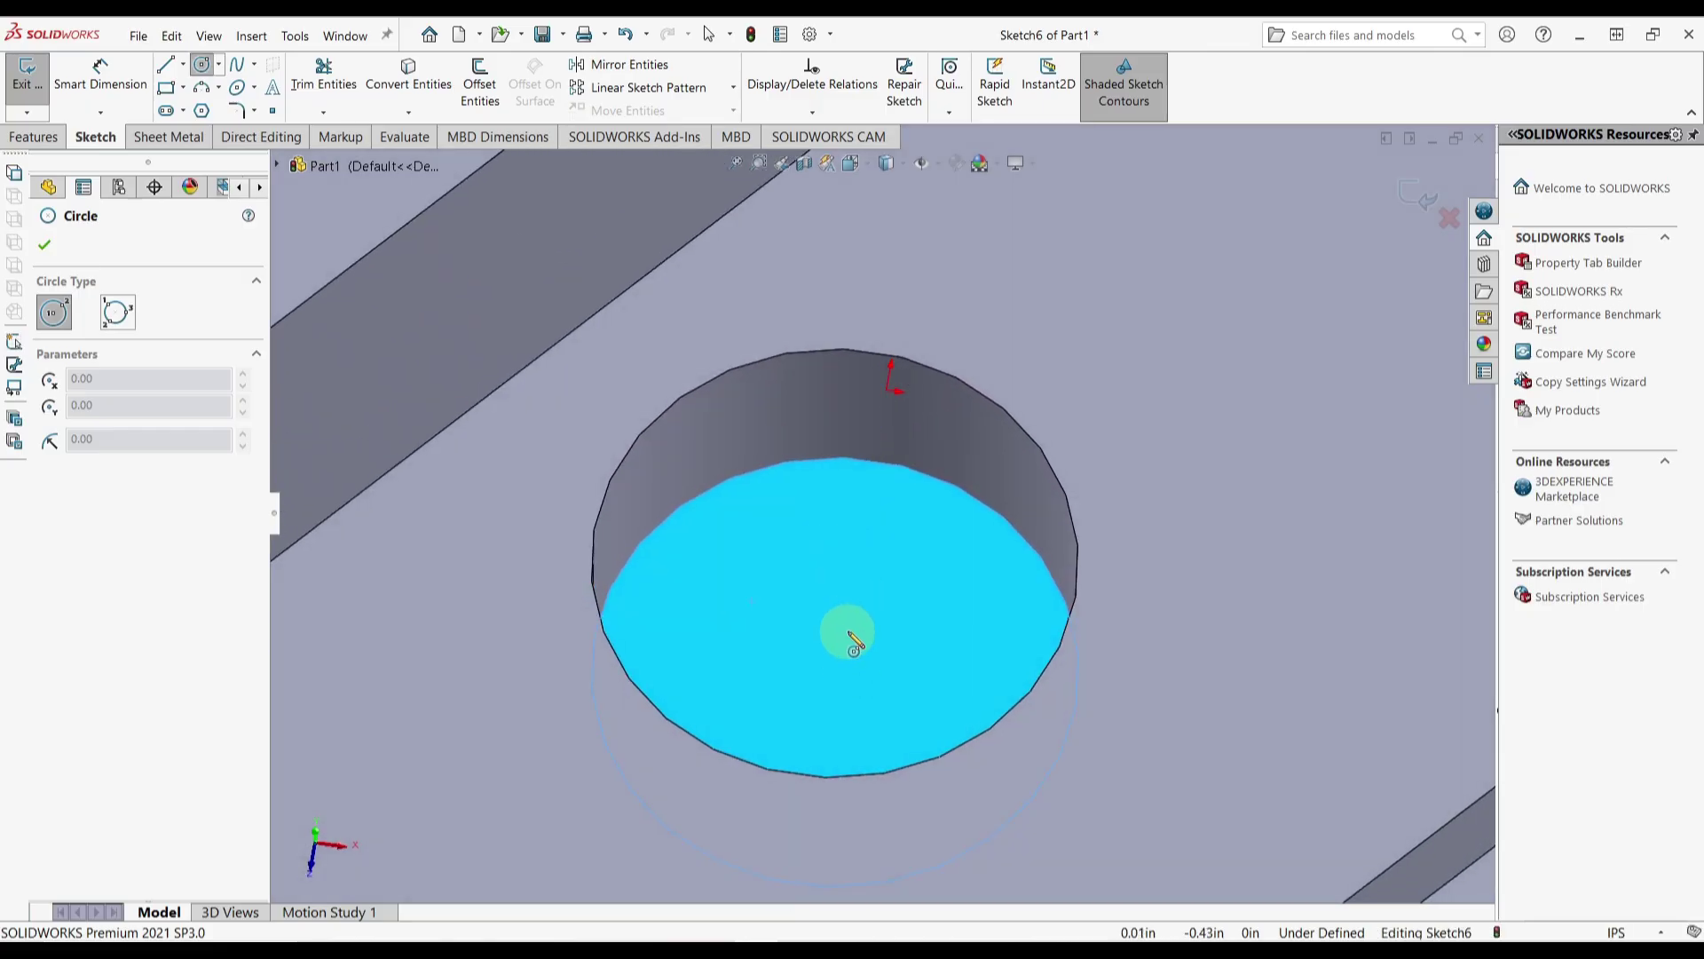
scroll(848, 631, "down", 2)
scroll(857, 577, "up", 3)
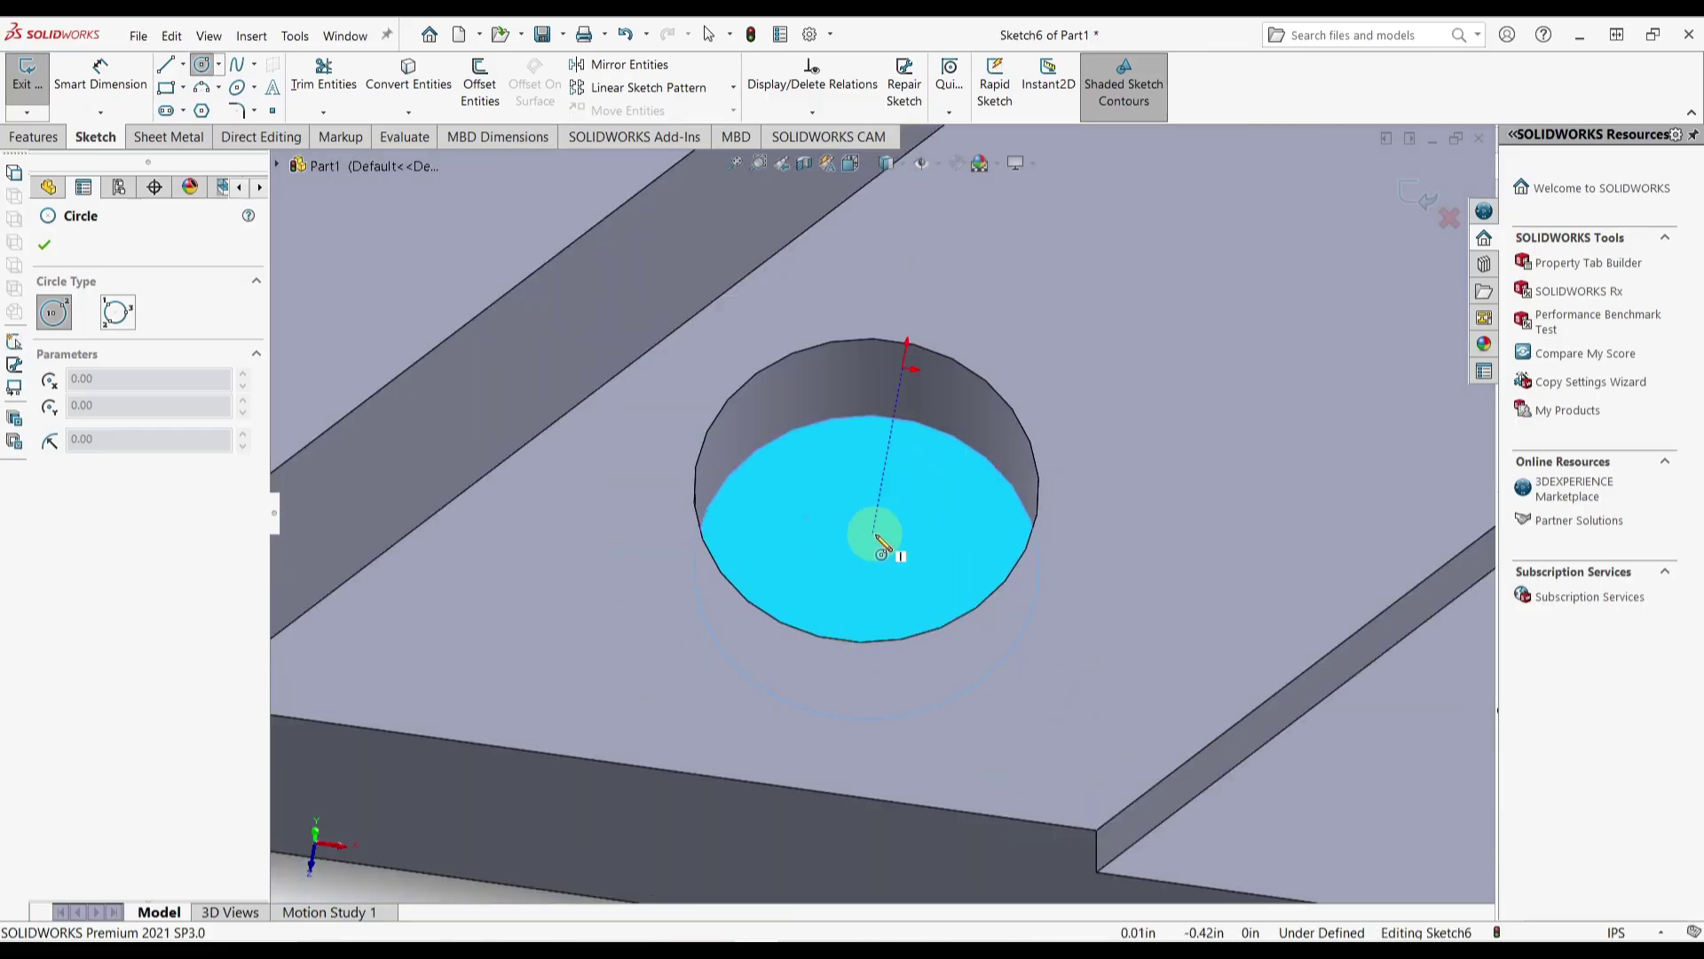
mouse_move(873, 535)
left_mouse_down()
mouse_move(902, 461)
mouse_move(924, 513)
left_mouse_up()
key("Escape")
left_click(932, 482)
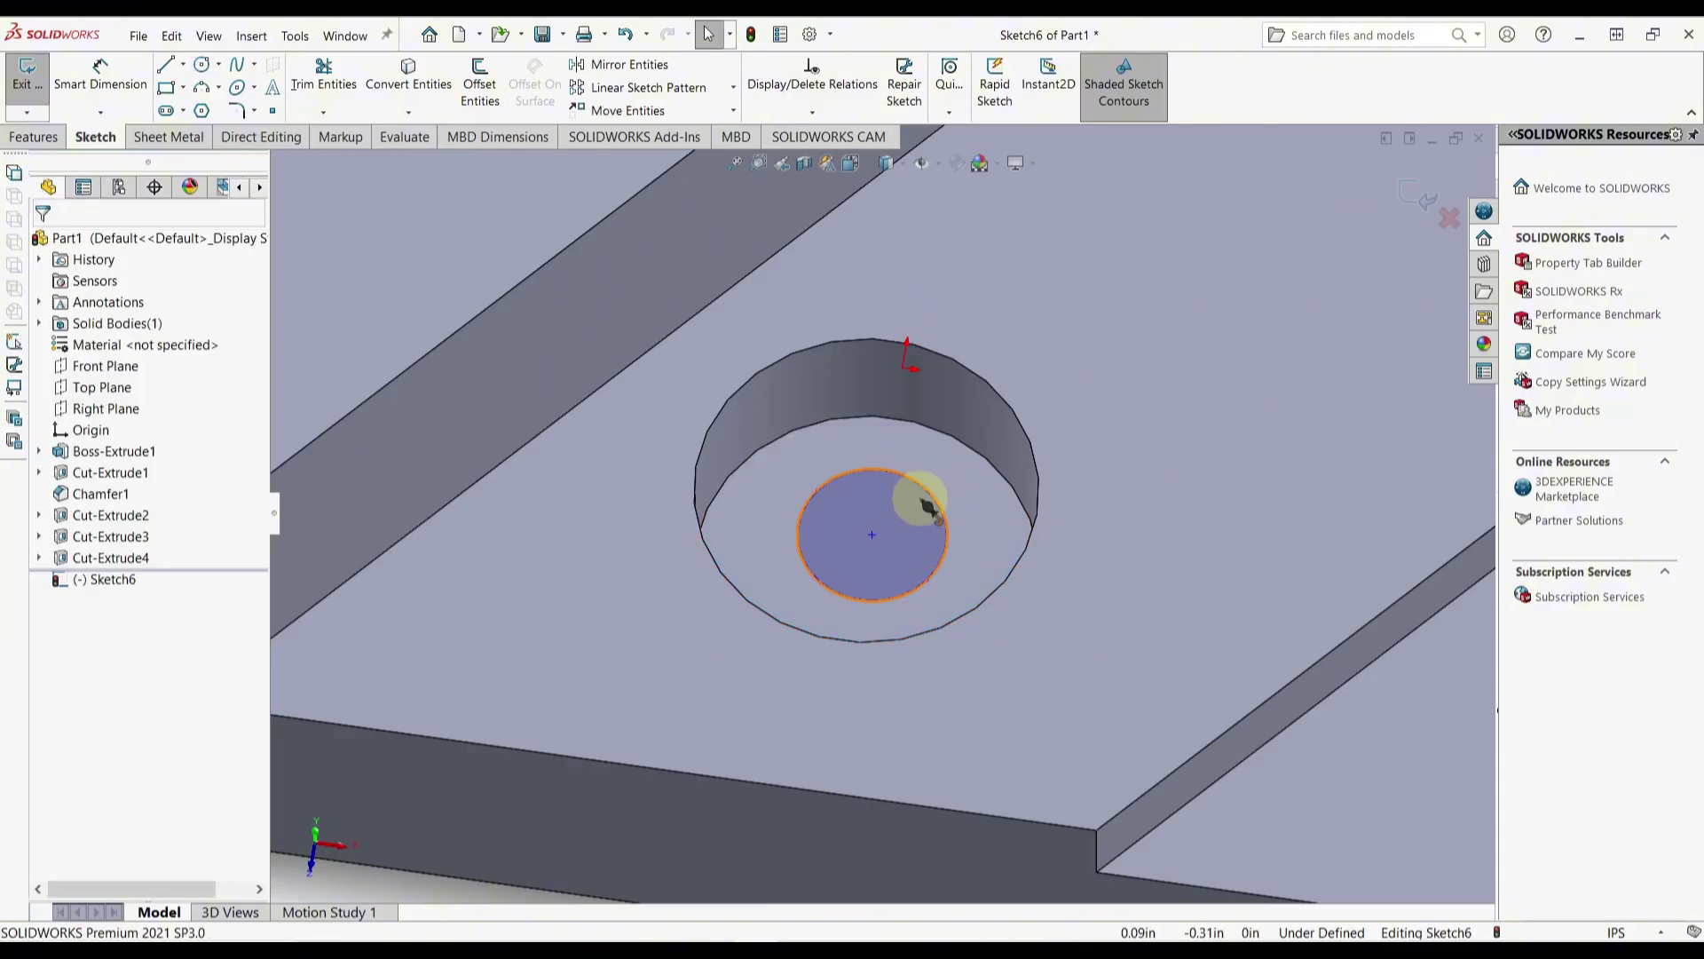
left_click(1015, 421, "ctrl")
middle_click_drag(917, 521, 919, 536)
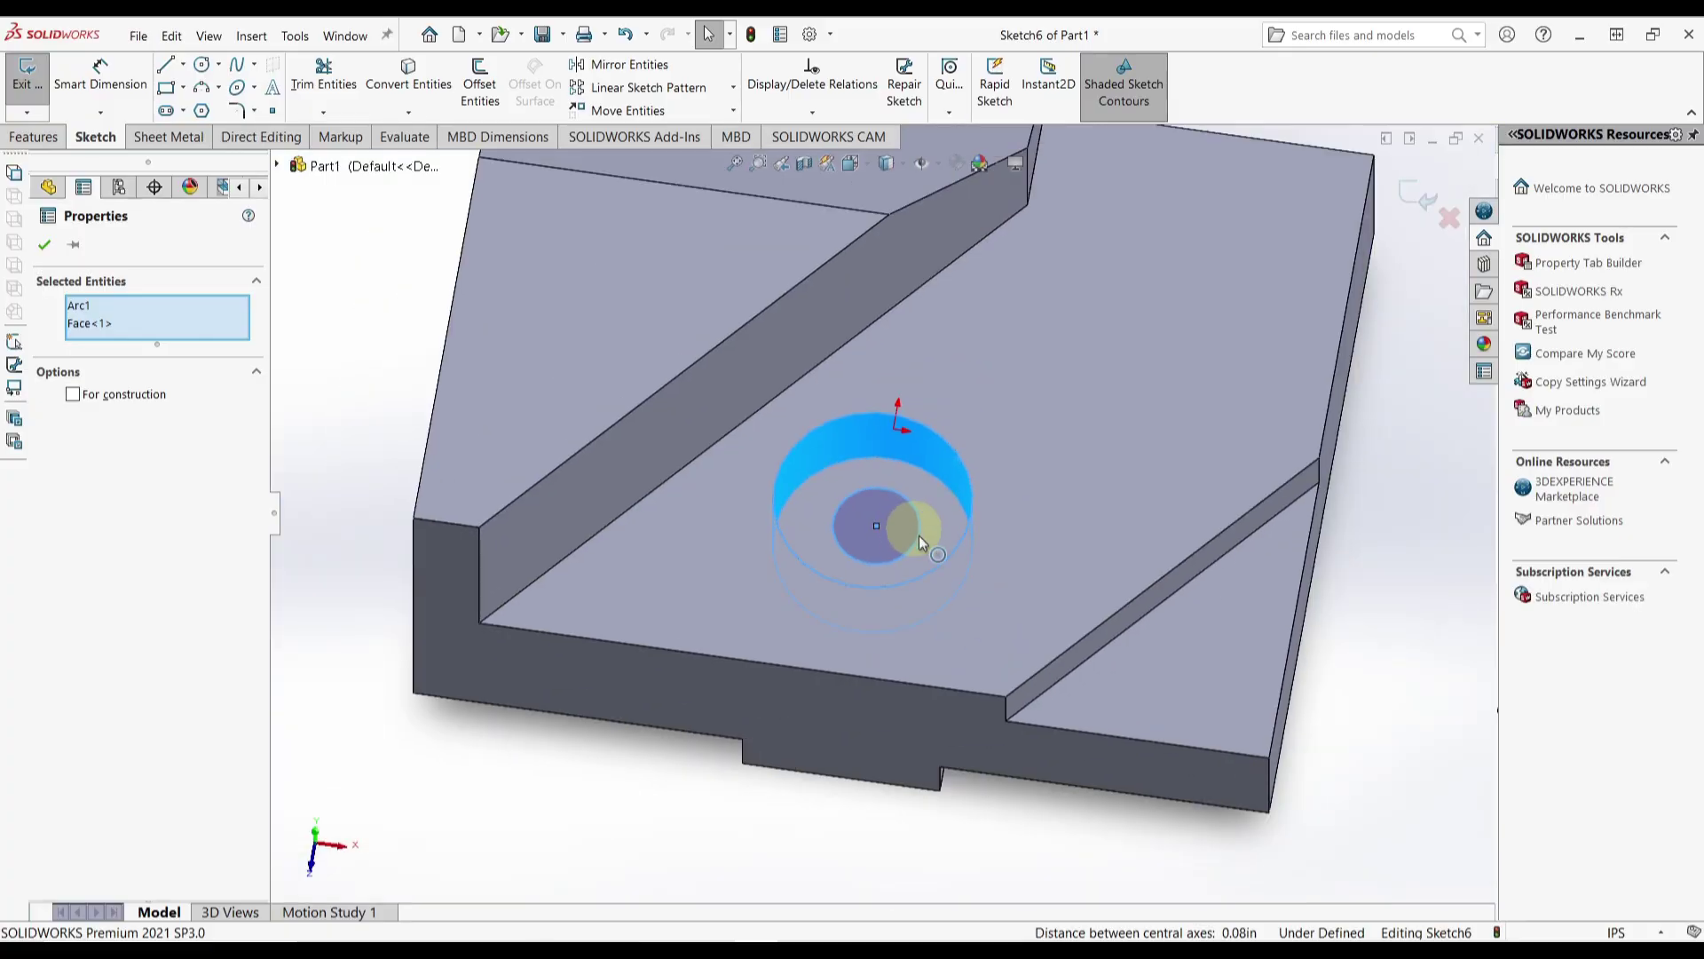
left_click(1358, 733)
Step: Move the small circle's centre onto the counterbore's centre and dimension its diameter as 0.50 in
middle_click_drag(1244, 670, 923, 746)
left_click(883, 518)
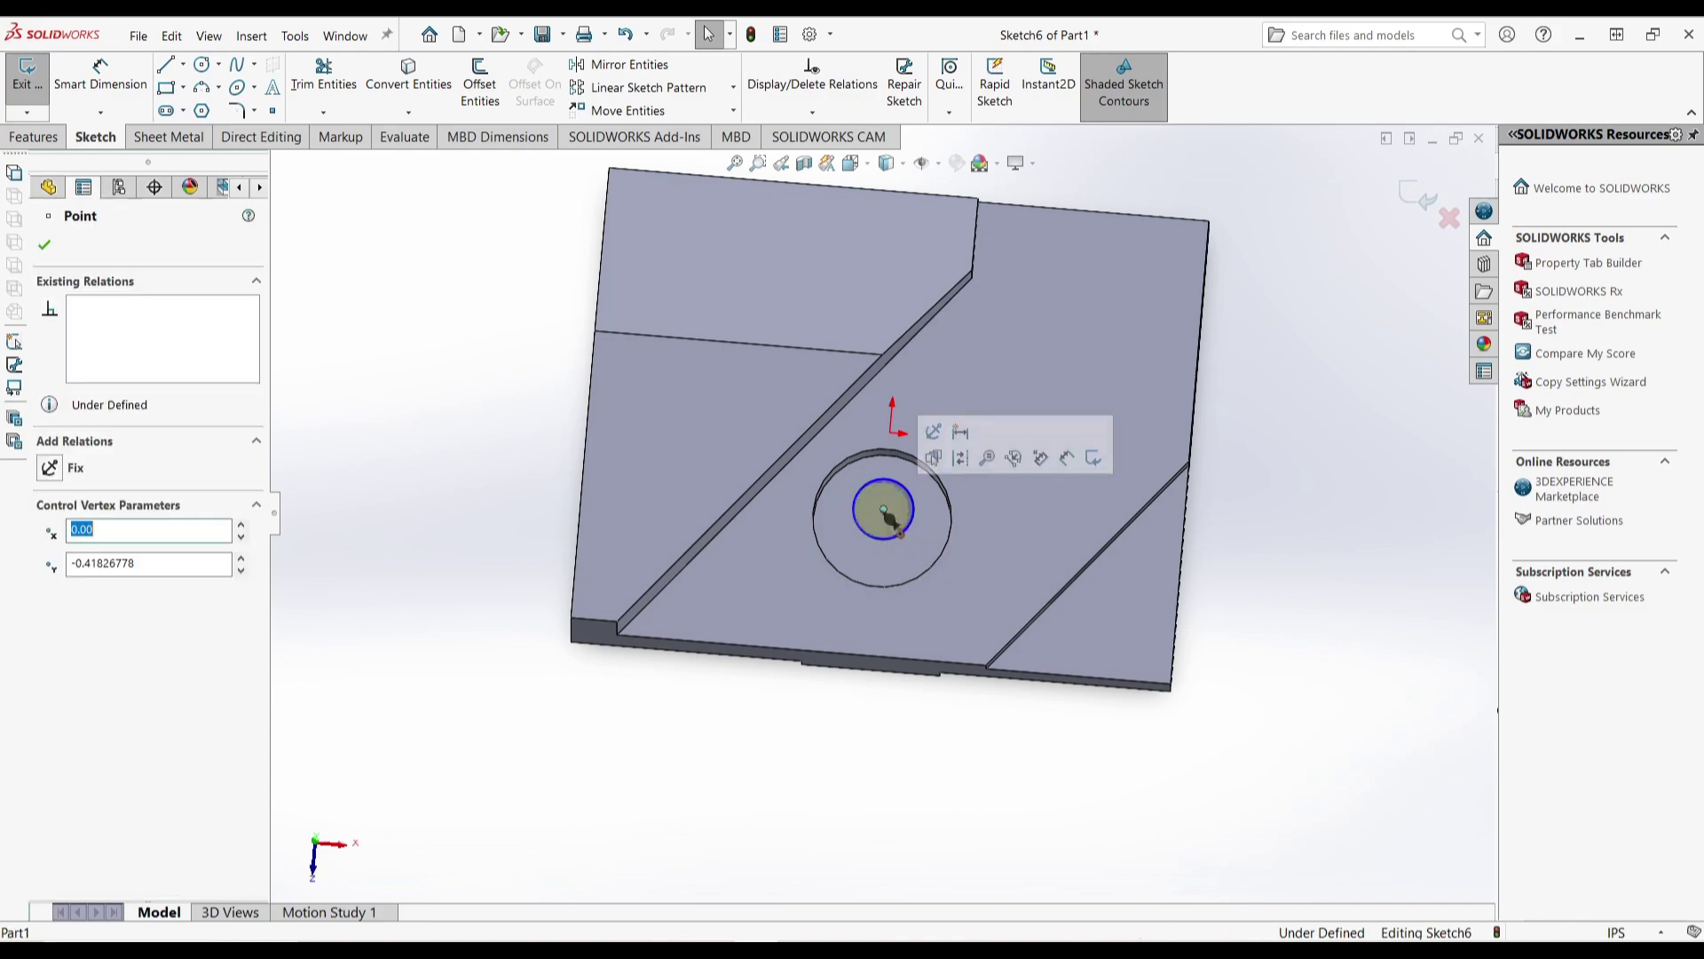
mouse_move(883, 518)
left_mouse_down()
mouse_move(1088, 498)
mouse_move(1264, 568)
mouse_move(926, 521)
mouse_move(911, 569)
mouse_move(883, 526)
left_mouse_up()
right_click_drag(1298, 634, 1314, 519)
left_click(910, 517)
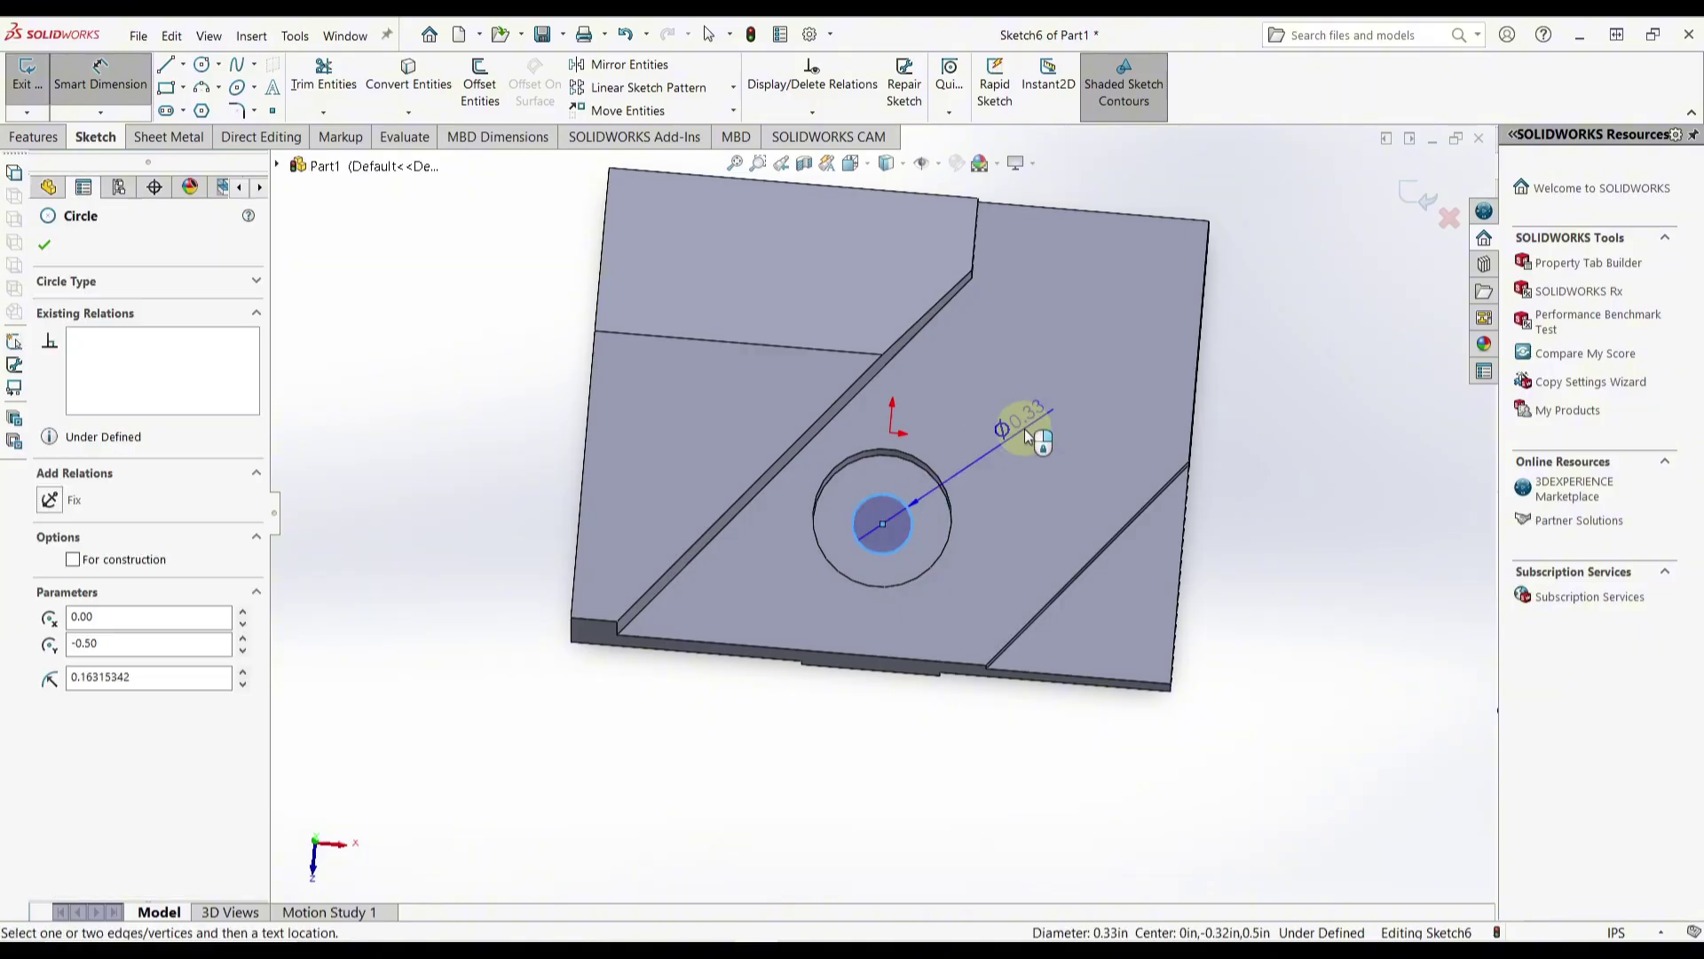
left_click(1037, 446)
key("Return")
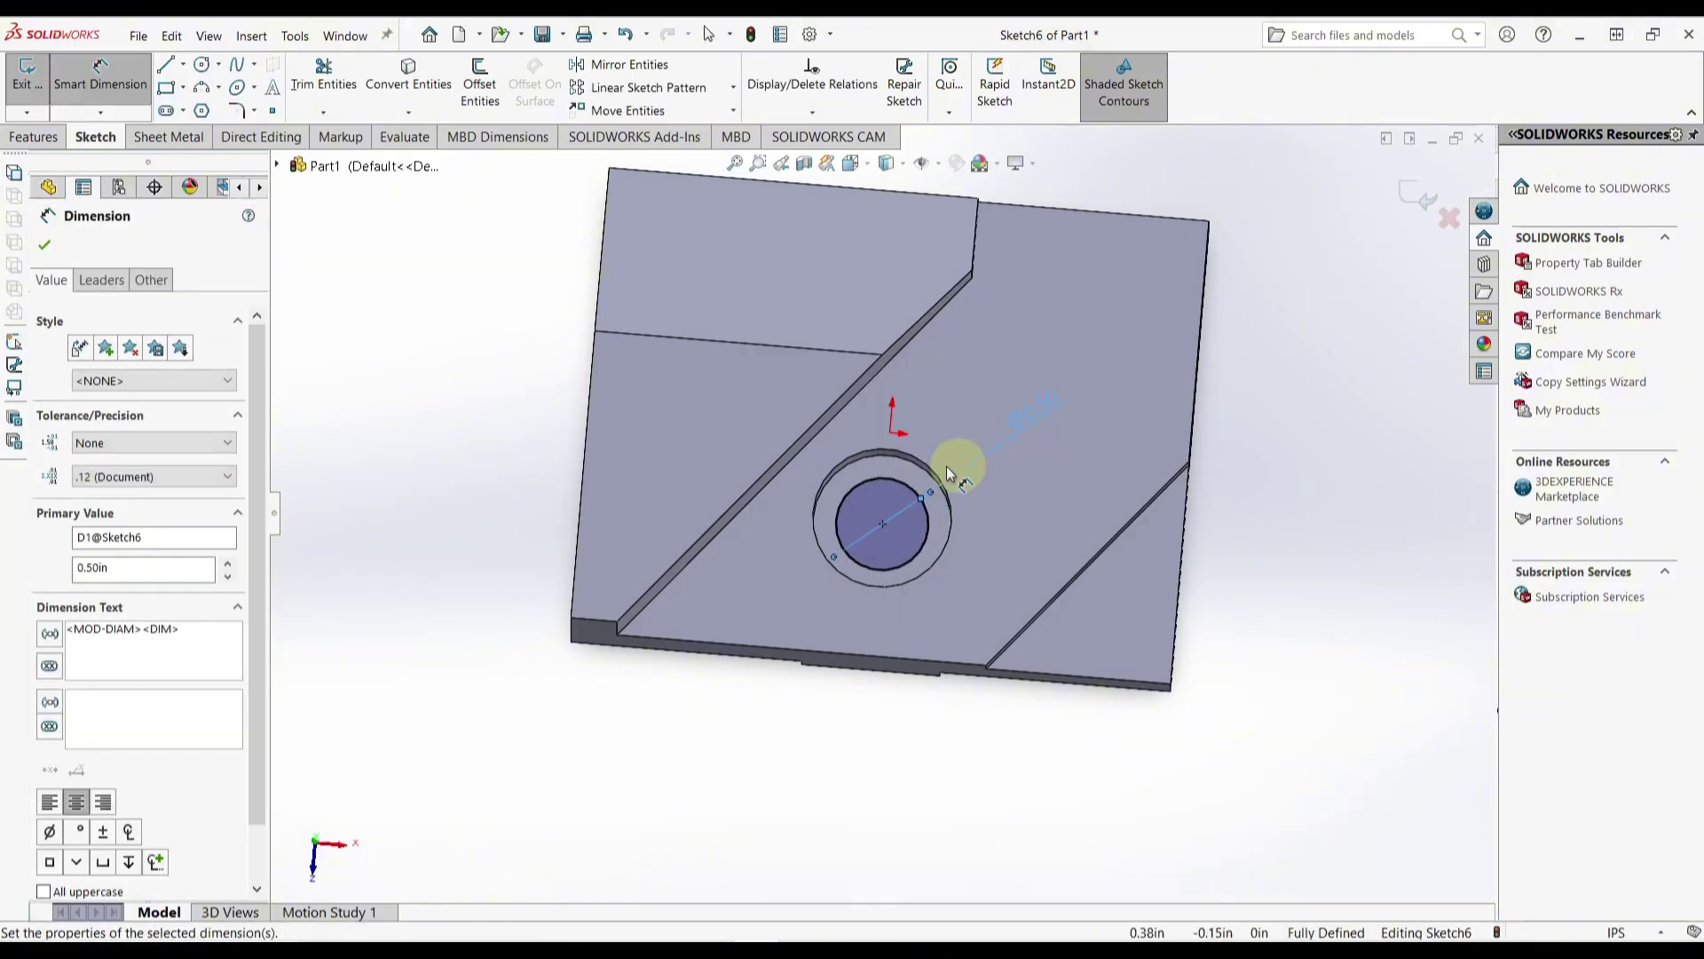
Step: Cut the 0.50 in circle through the block's underside with an Extruded Cut using the Up To Next end condition
left_click(34, 138)
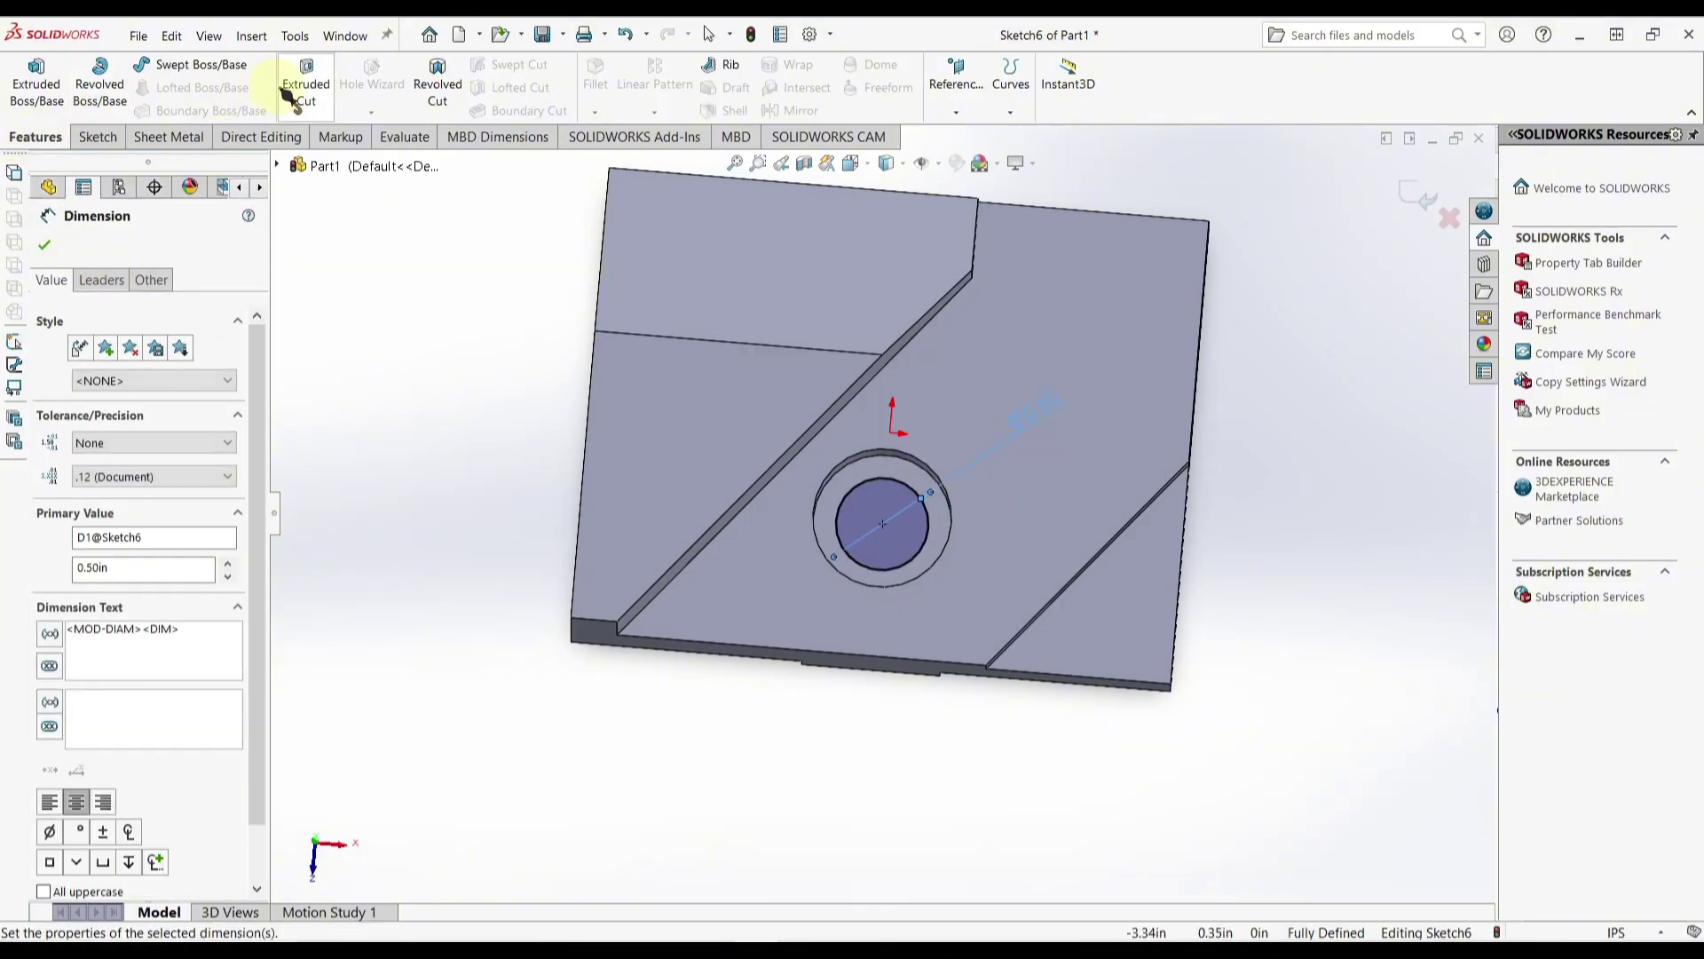
left_click(303, 100)
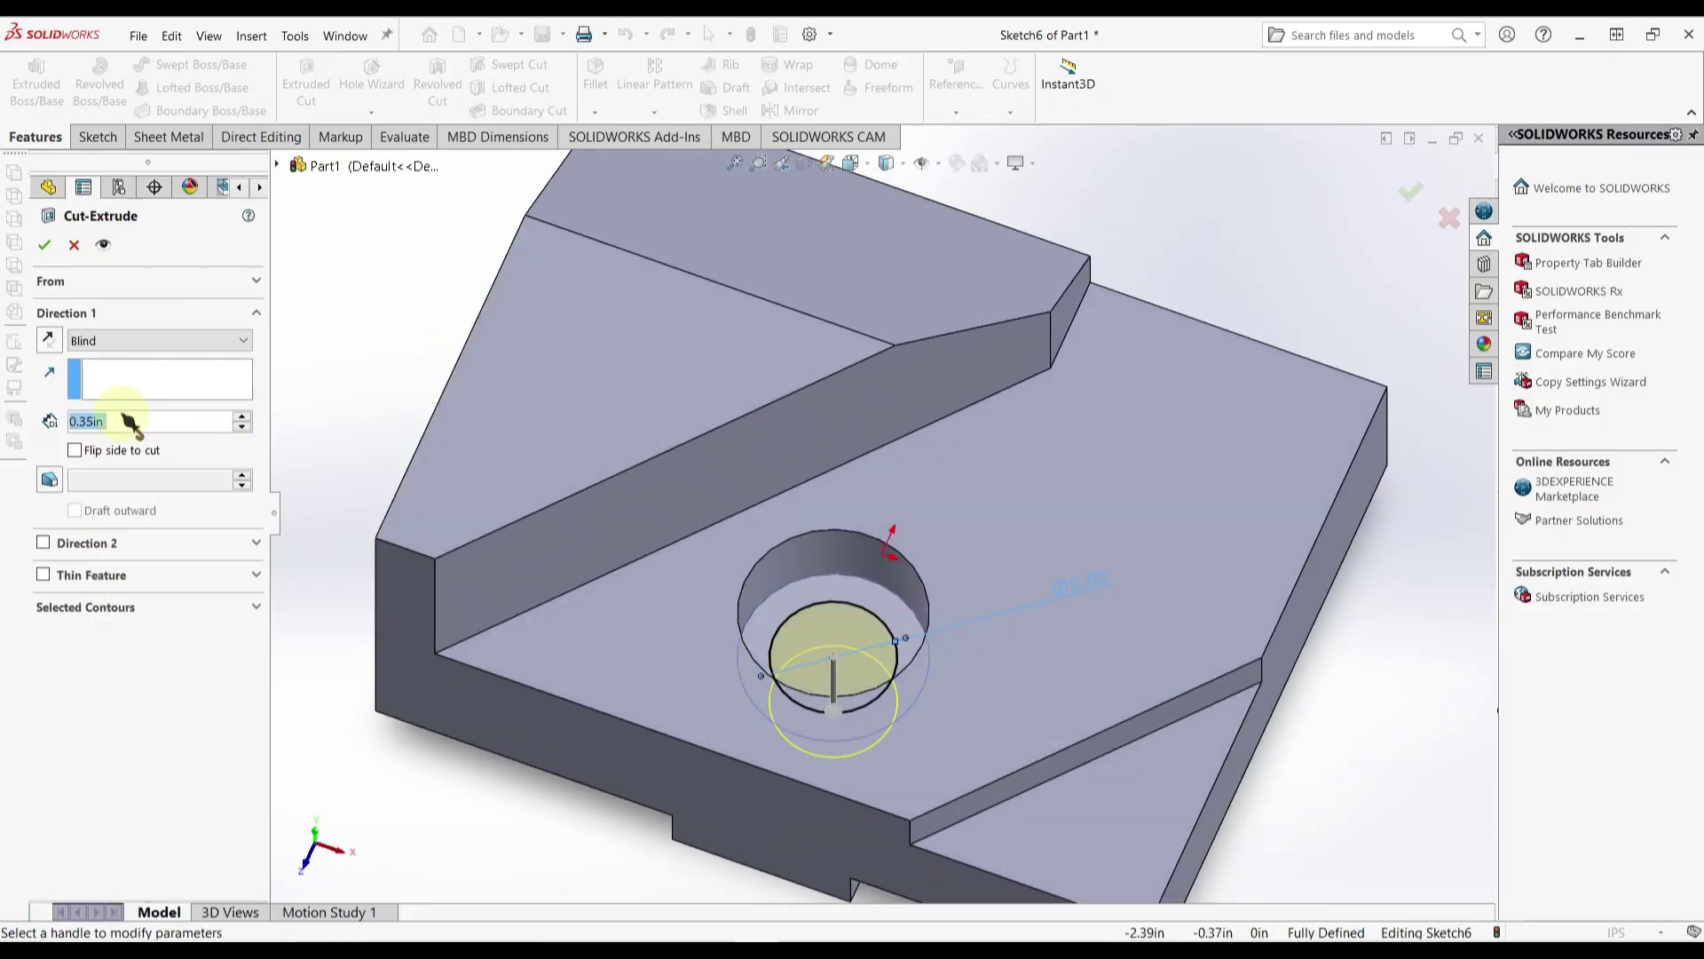
left_click(115, 346)
left_click(133, 404)
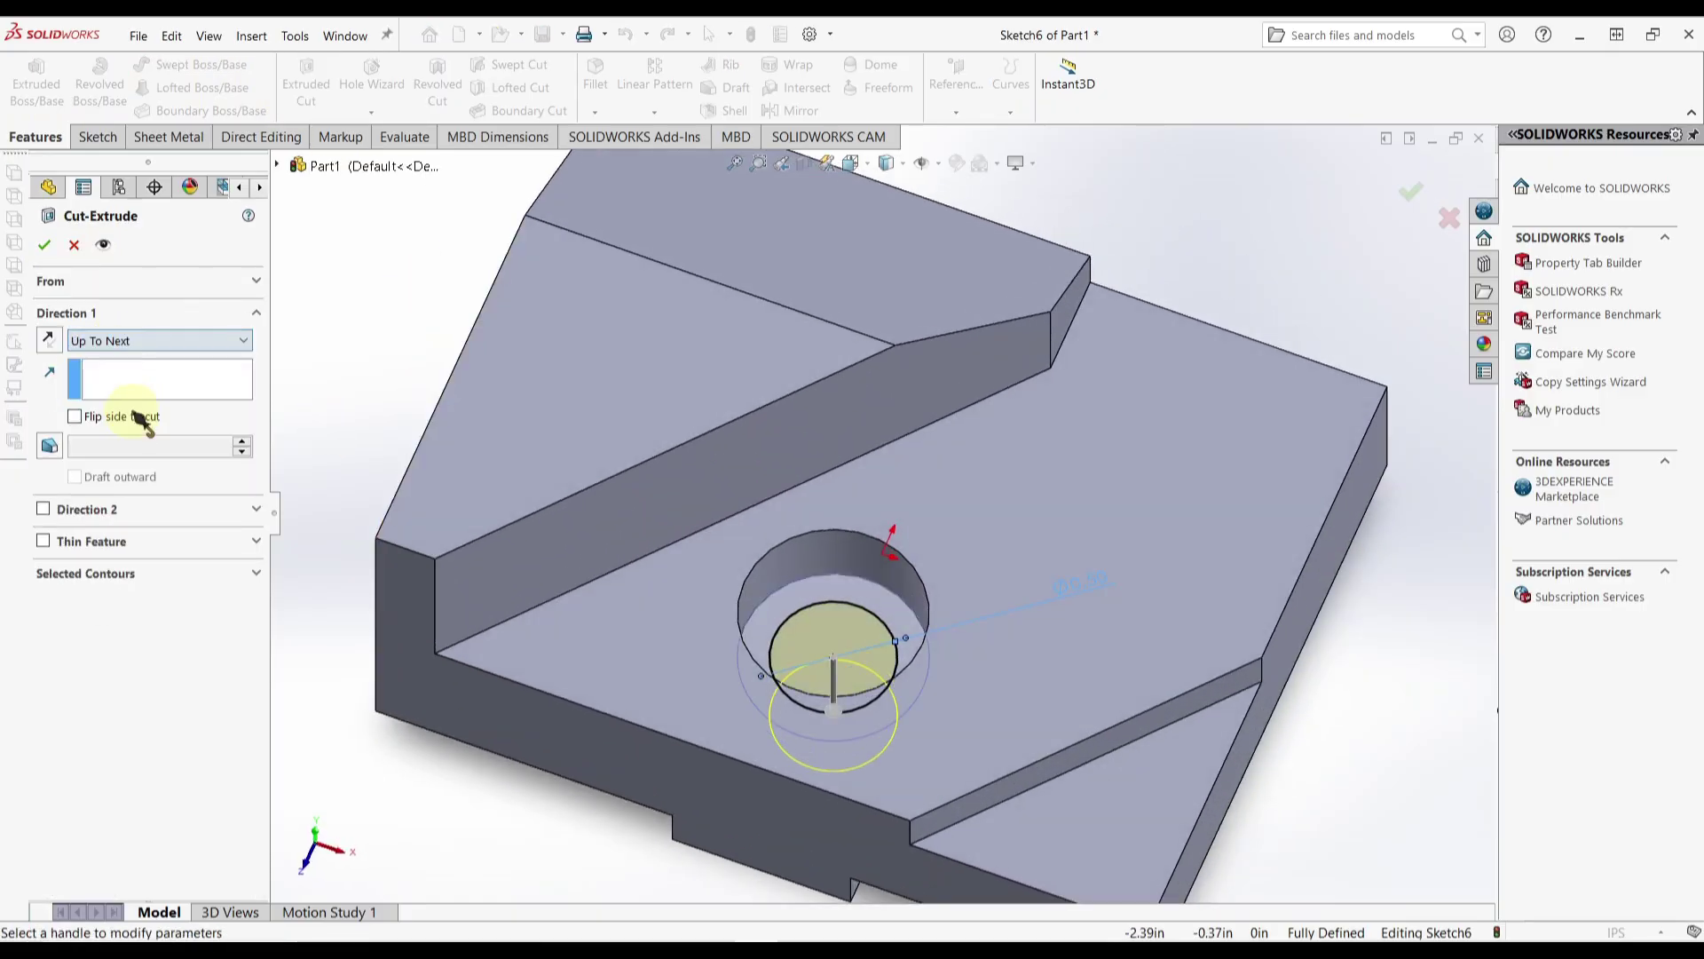
left_click(45, 251)
Step: Inspect the part from the isometric view and with hidden lines visible, and restore the shaded display with edges
middle_click_drag(923, 662, 915, 589)
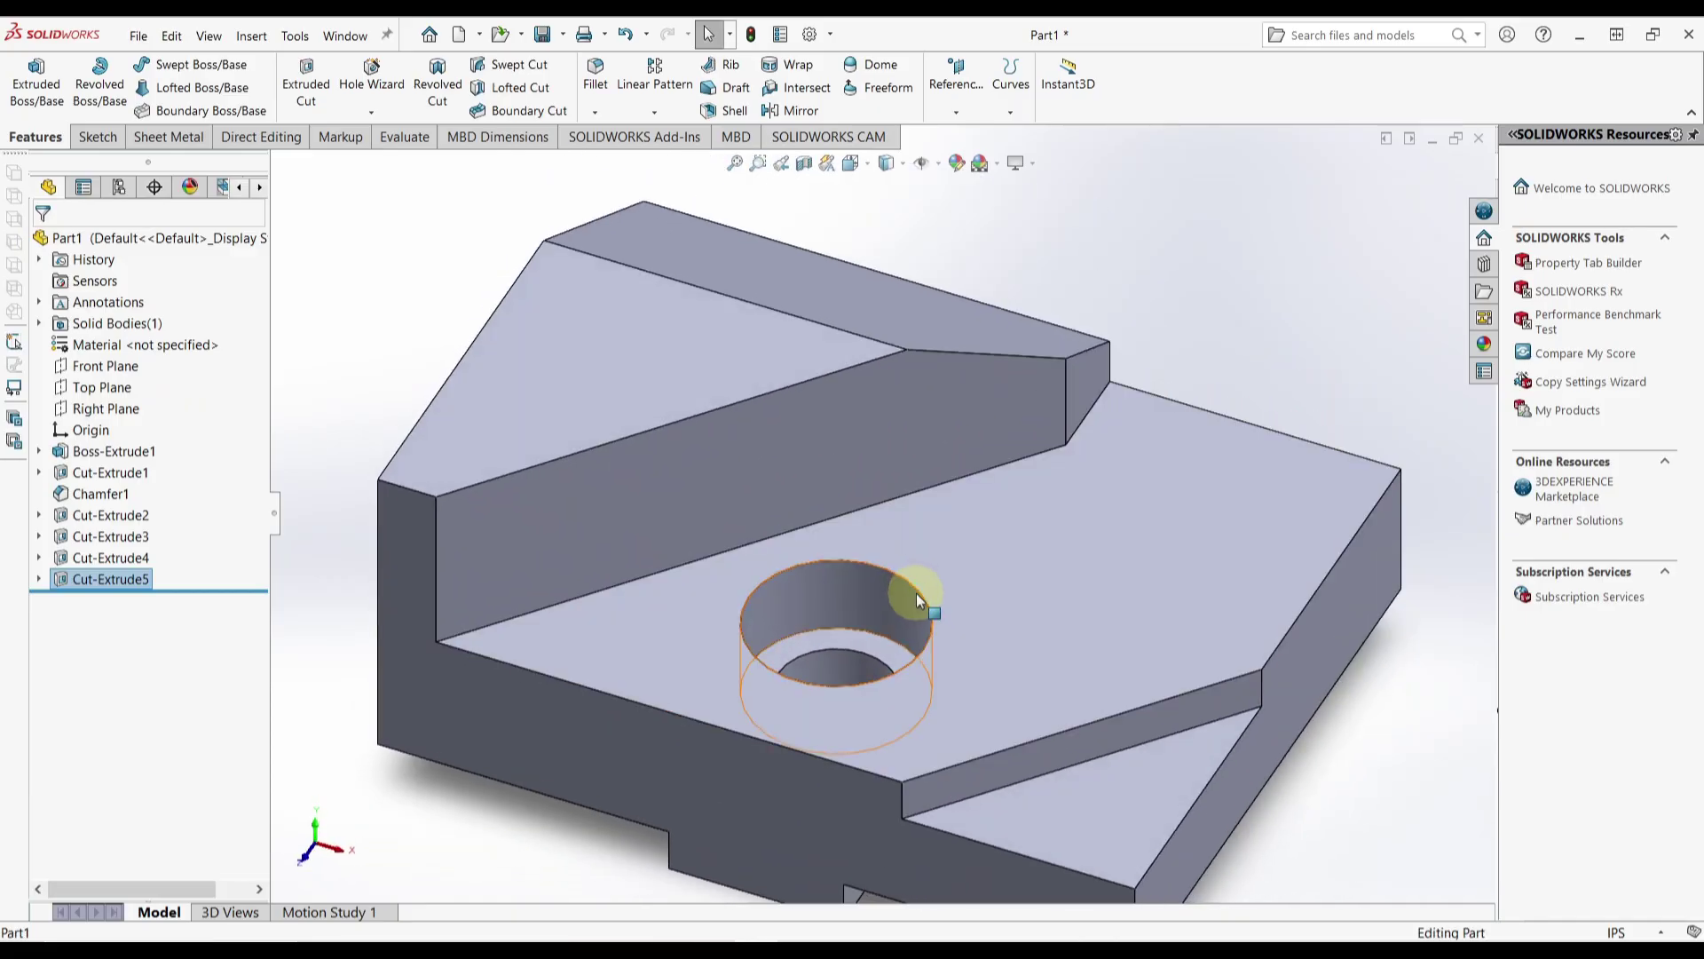
key("ctrl+7")
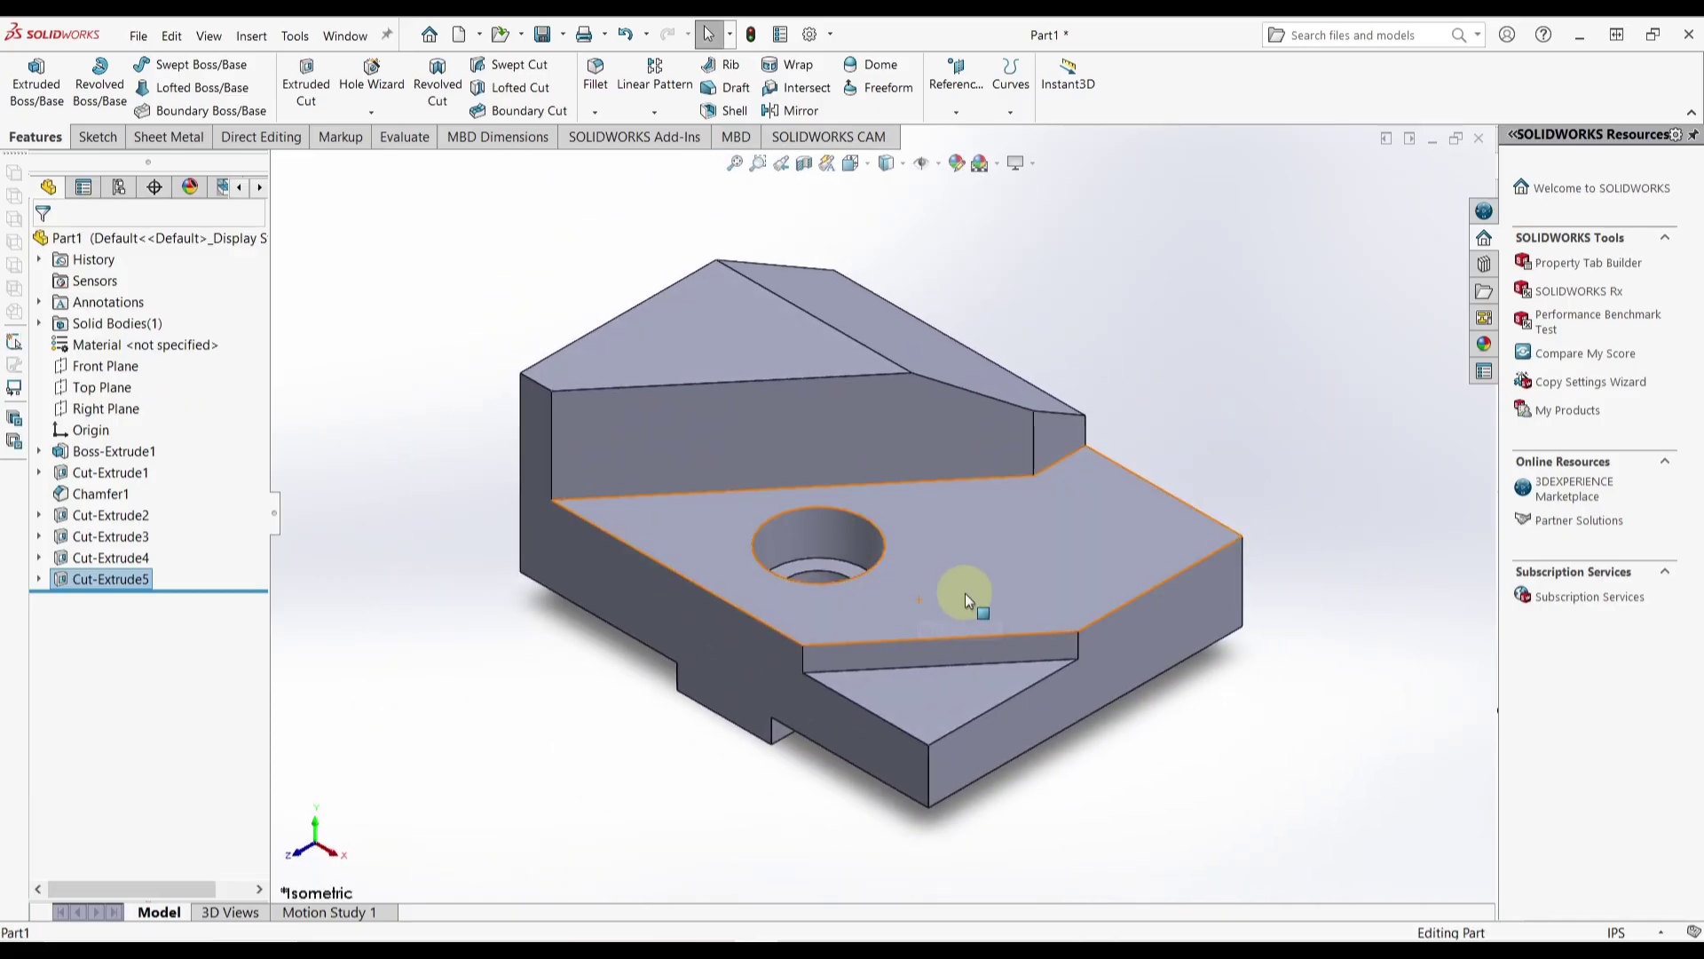
middle_click_drag(919, 660, 928, 724)
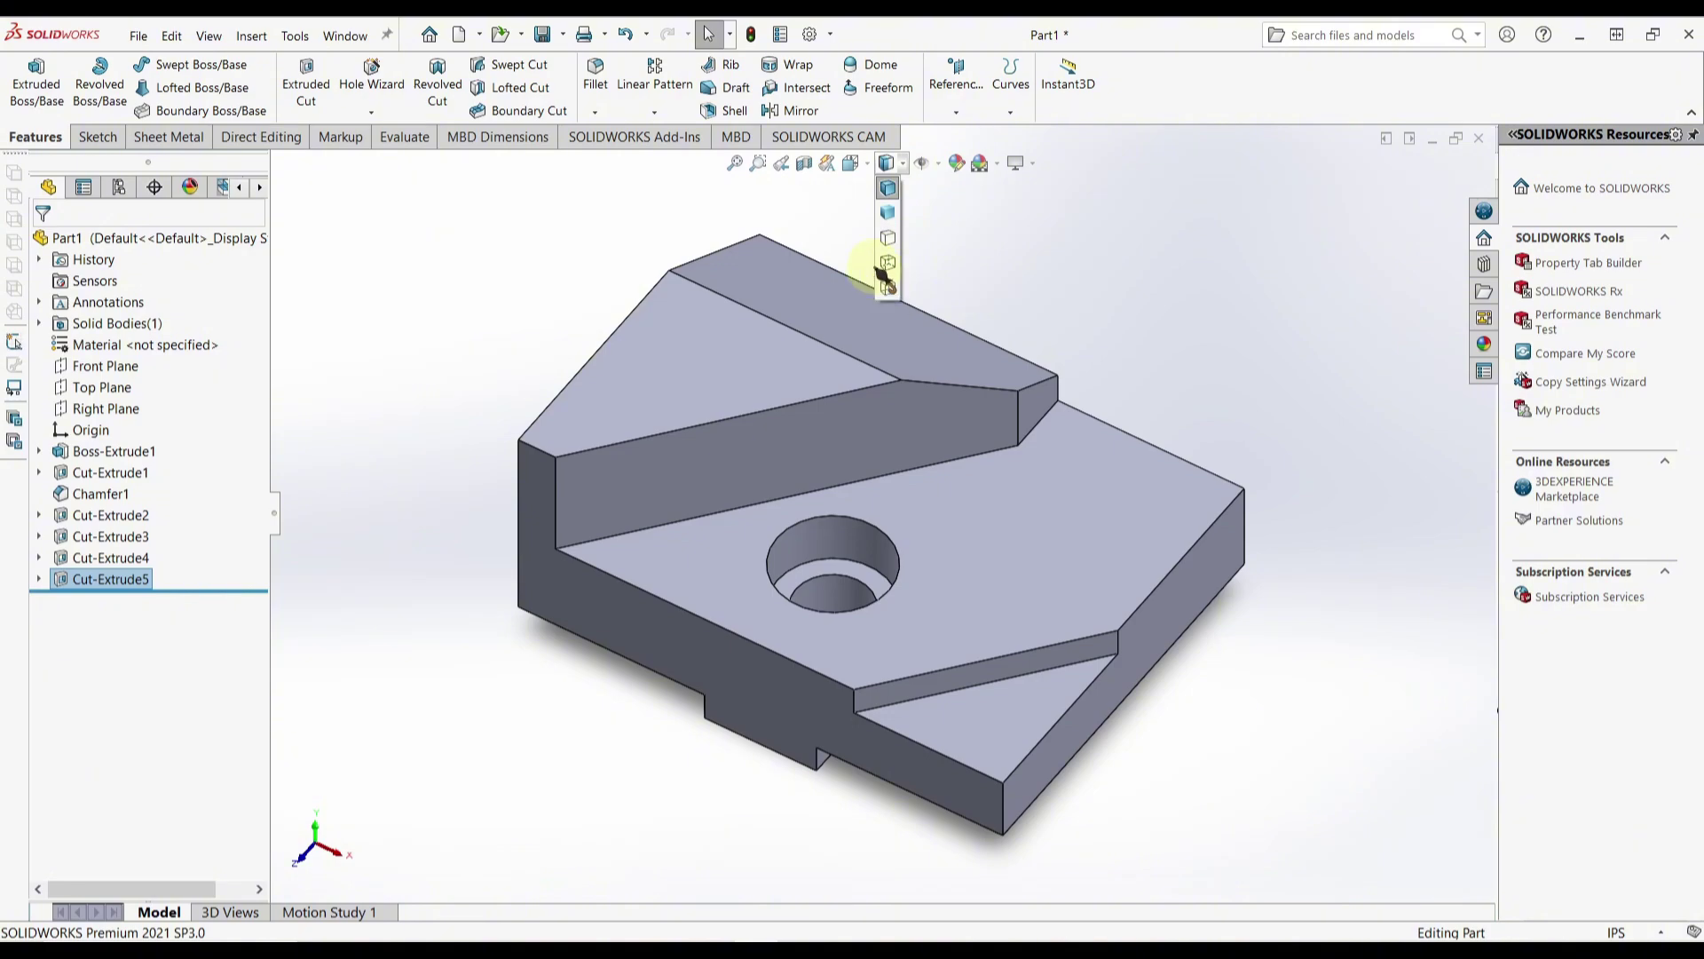
left_click(886, 265)
middle_click_drag(921, 305, 941, 355)
left_click(888, 163)
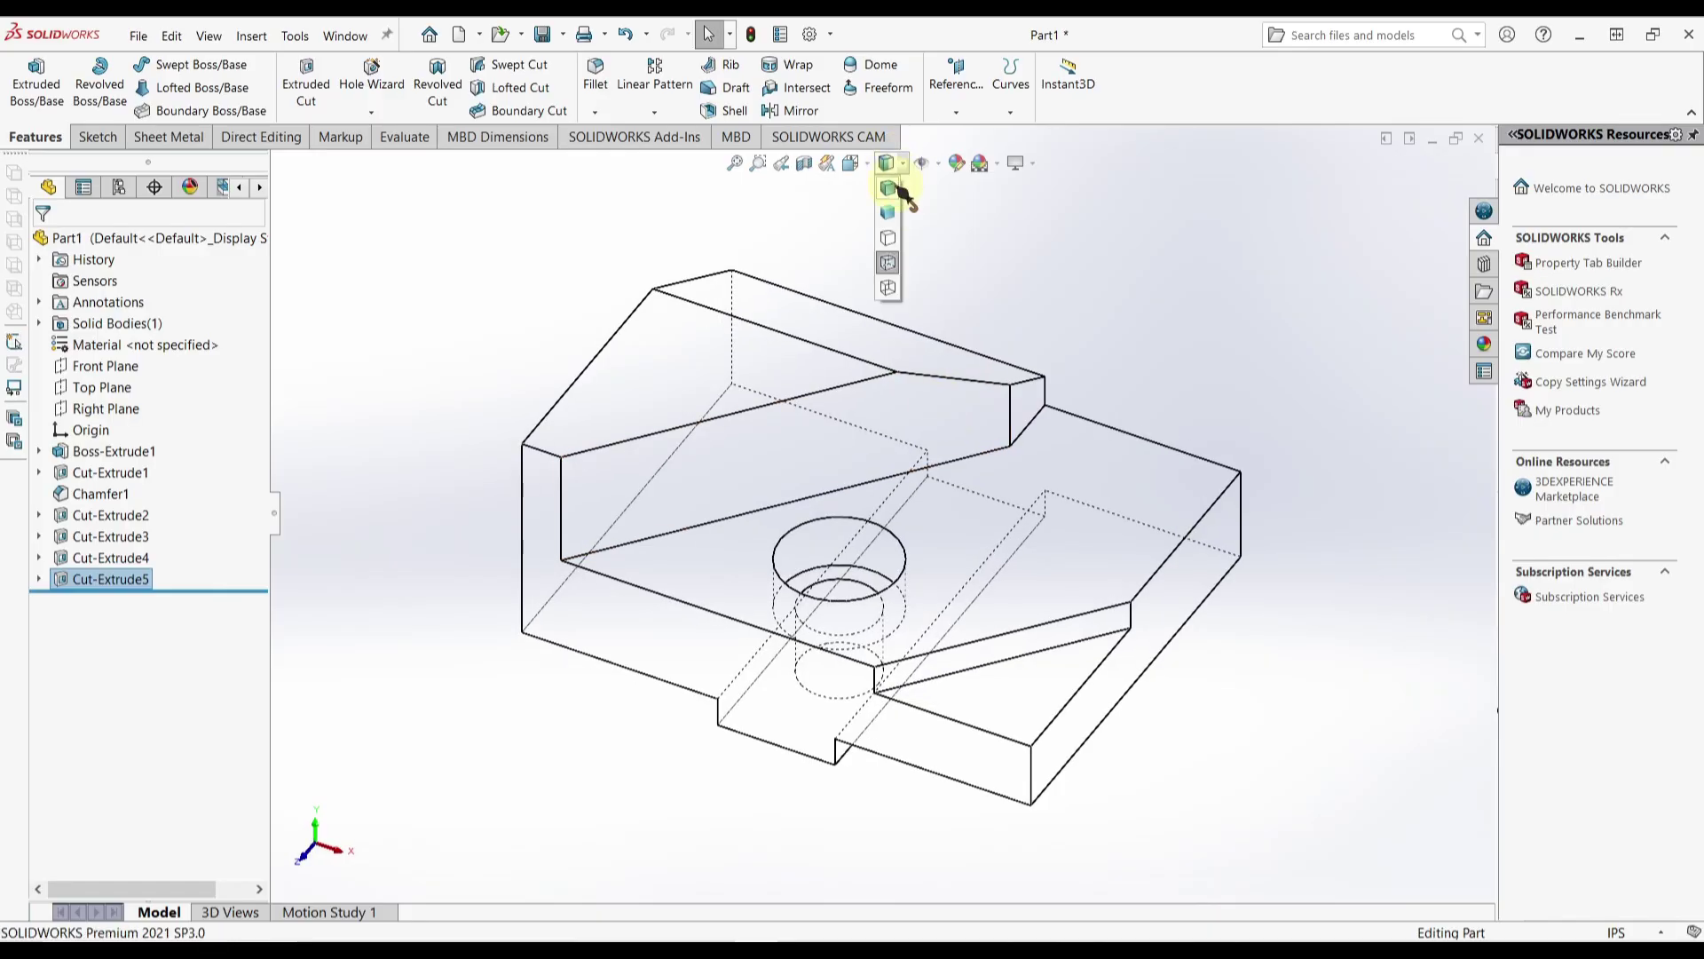
left_click(888, 188)
Step: Bring up the view orientation selector and set the standard view to Dimetric
mouse_move(902, 483)
middle_mouse_down()
mouse_move(860, 449)
mouse_move(895, 461)
mouse_move(888, 493)
middle_mouse_up()
key("space")
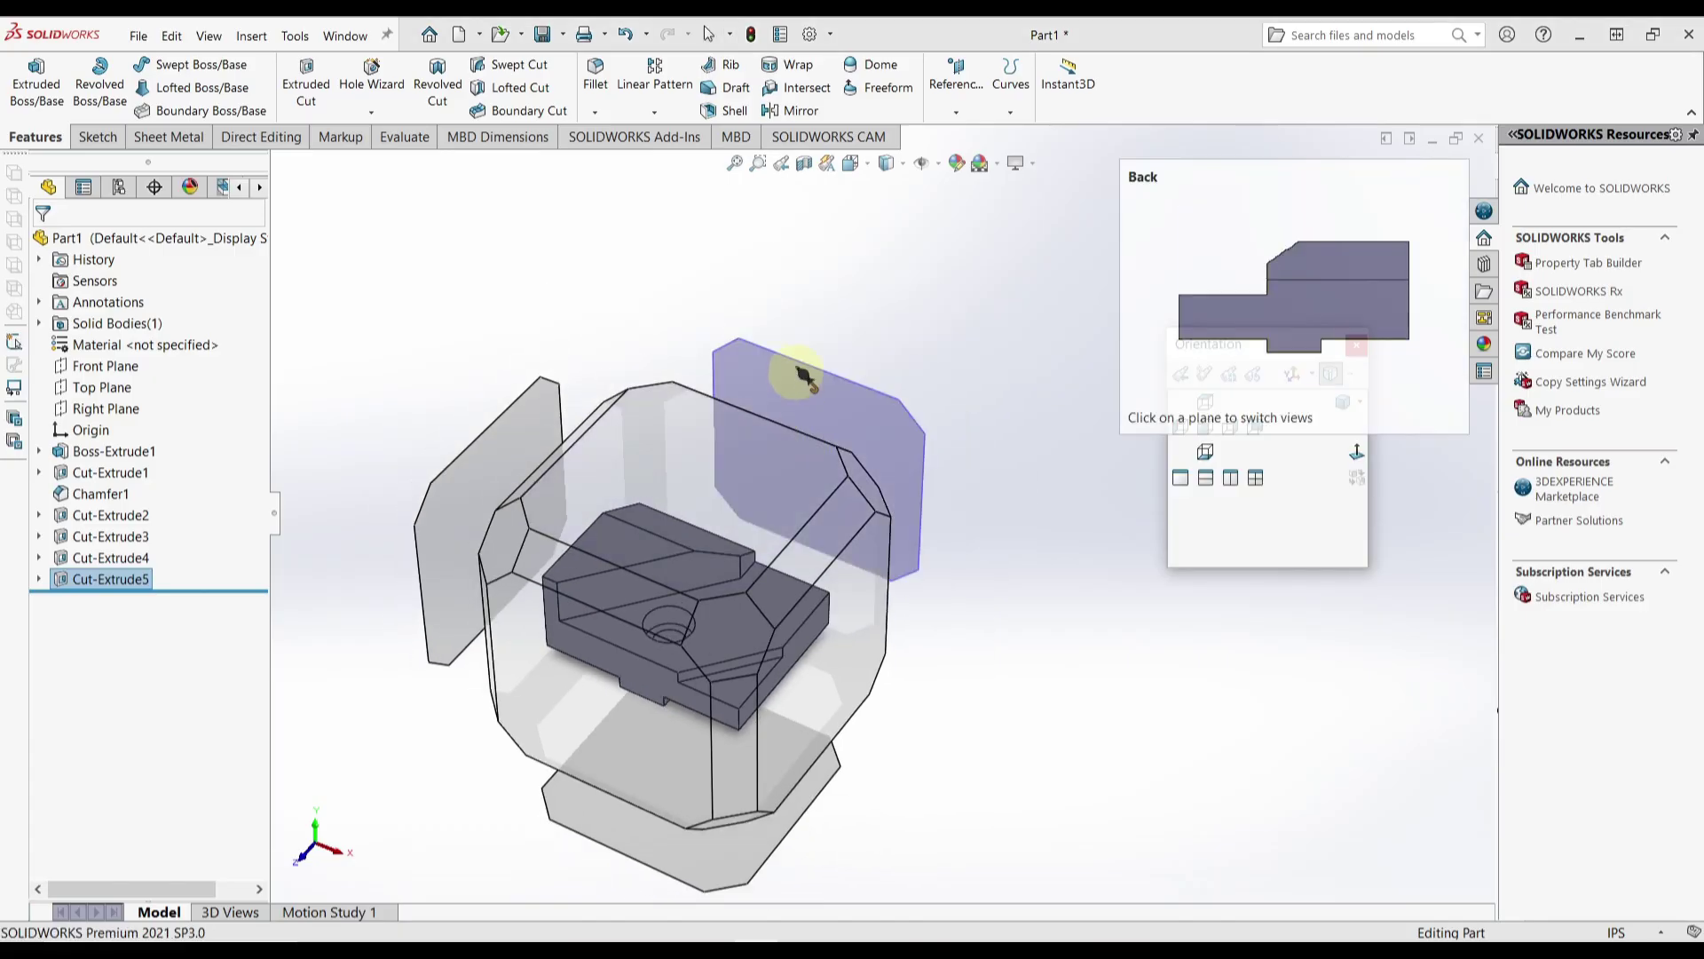
left_click(869, 164)
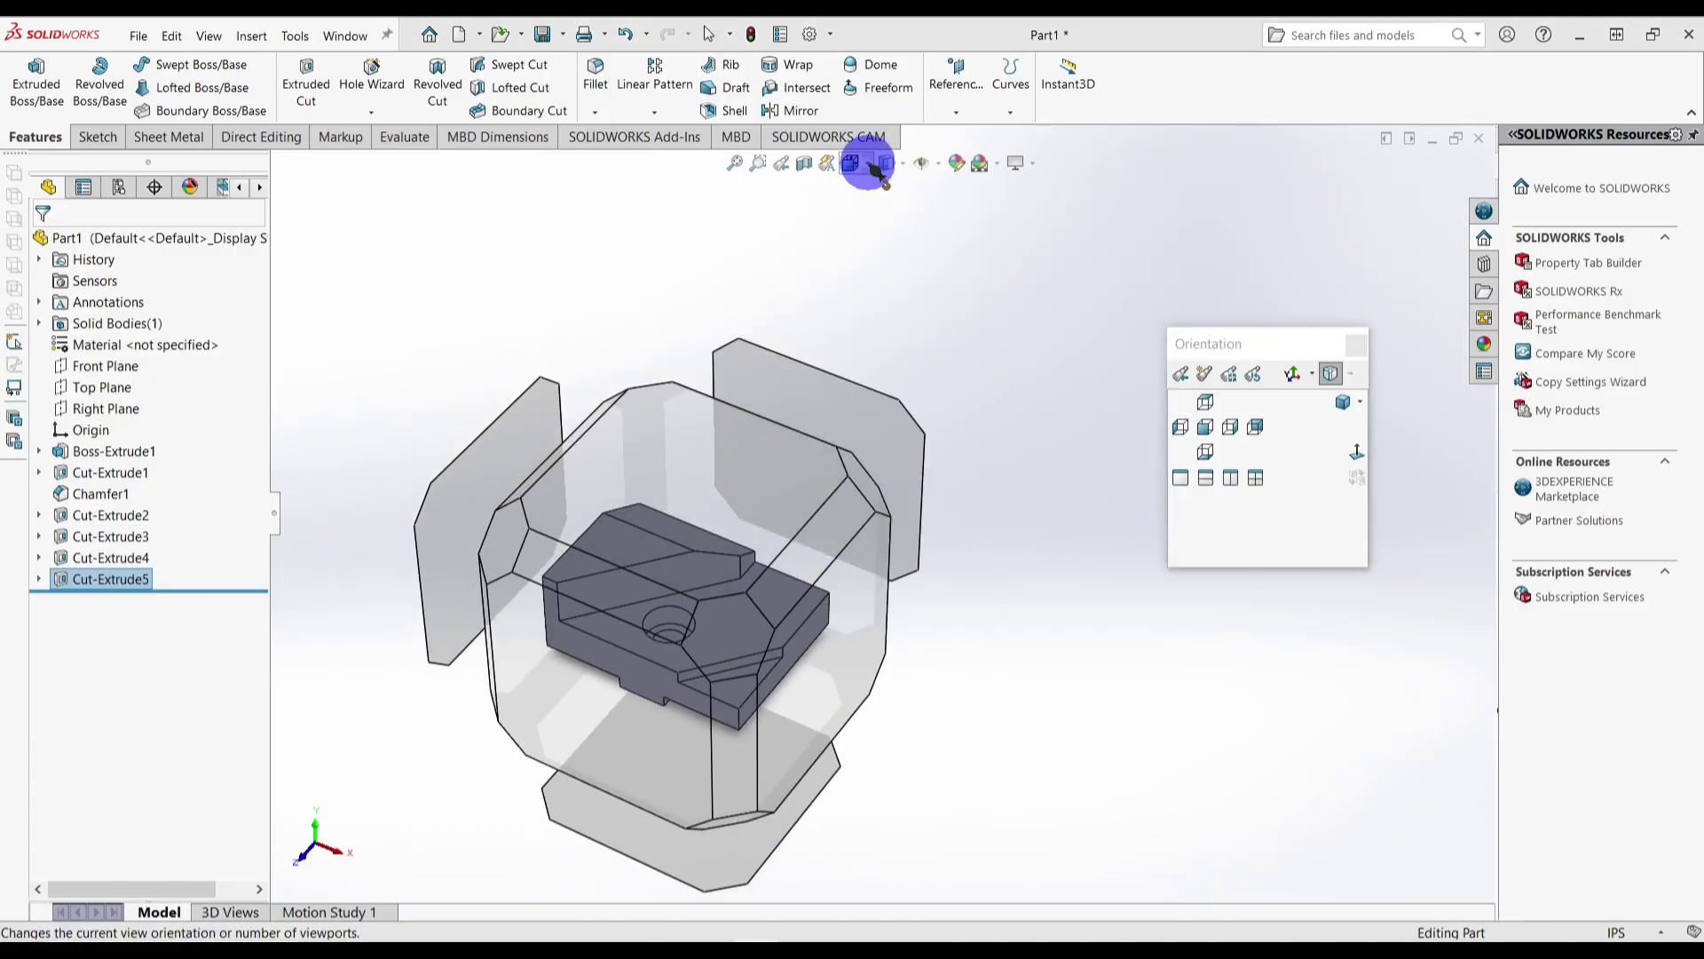
left_click(971, 215)
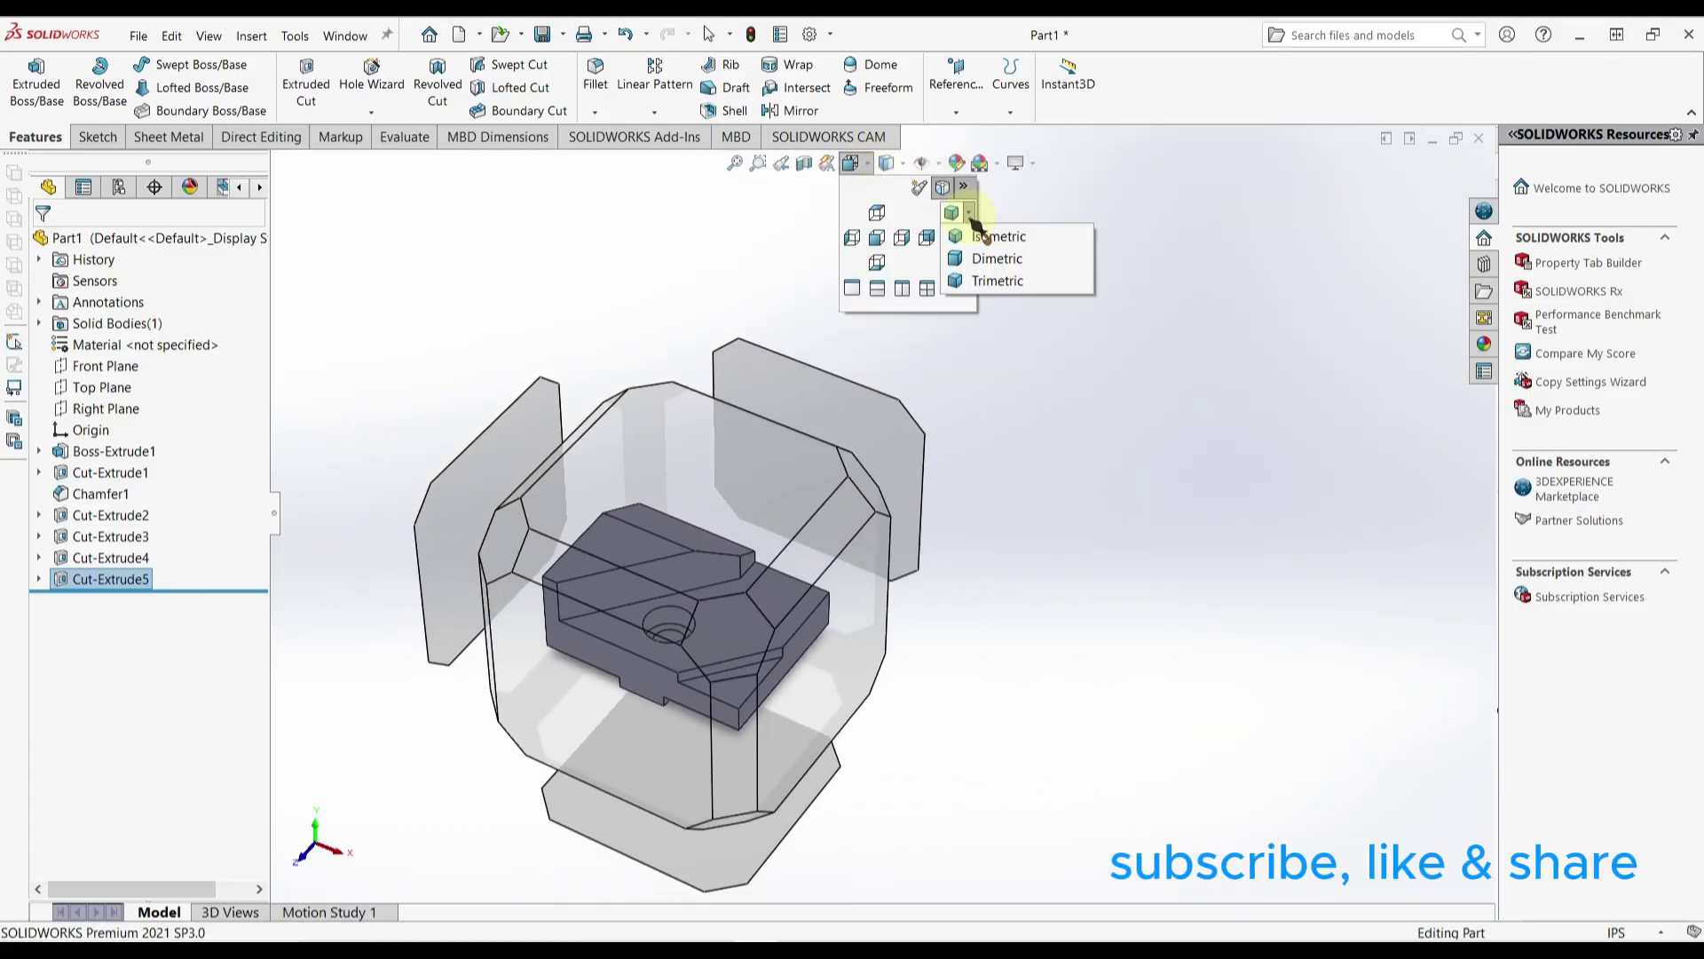
left_click(991, 264)
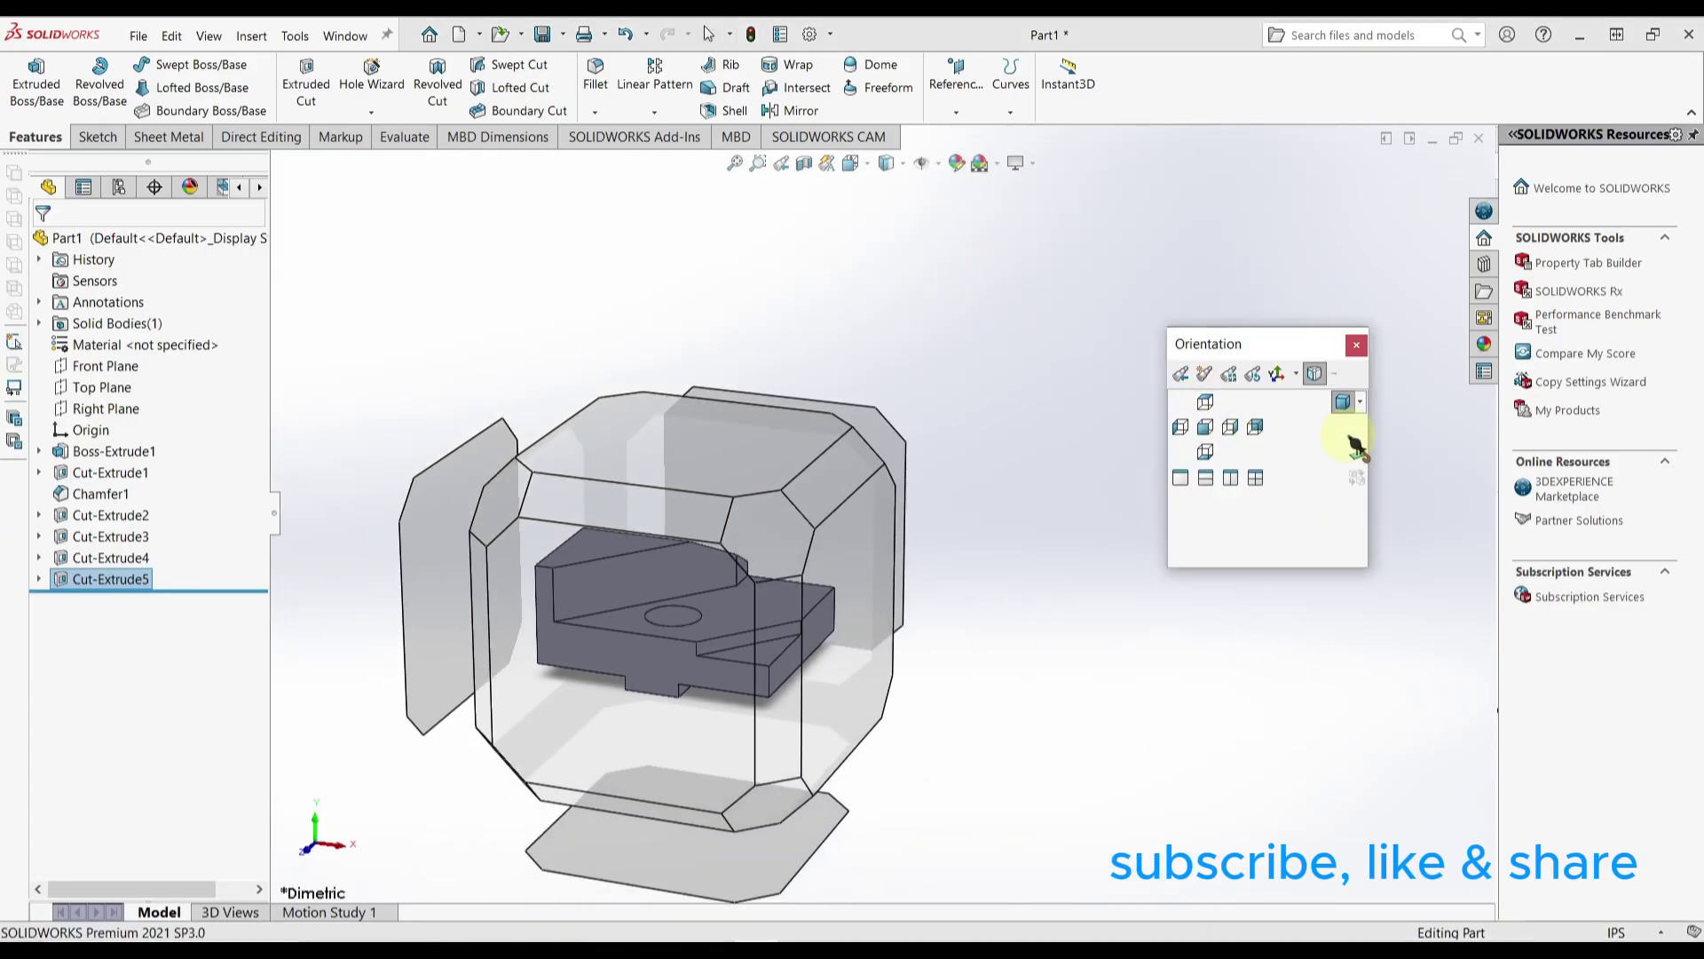
left_click(1361, 403)
left_click(1385, 470)
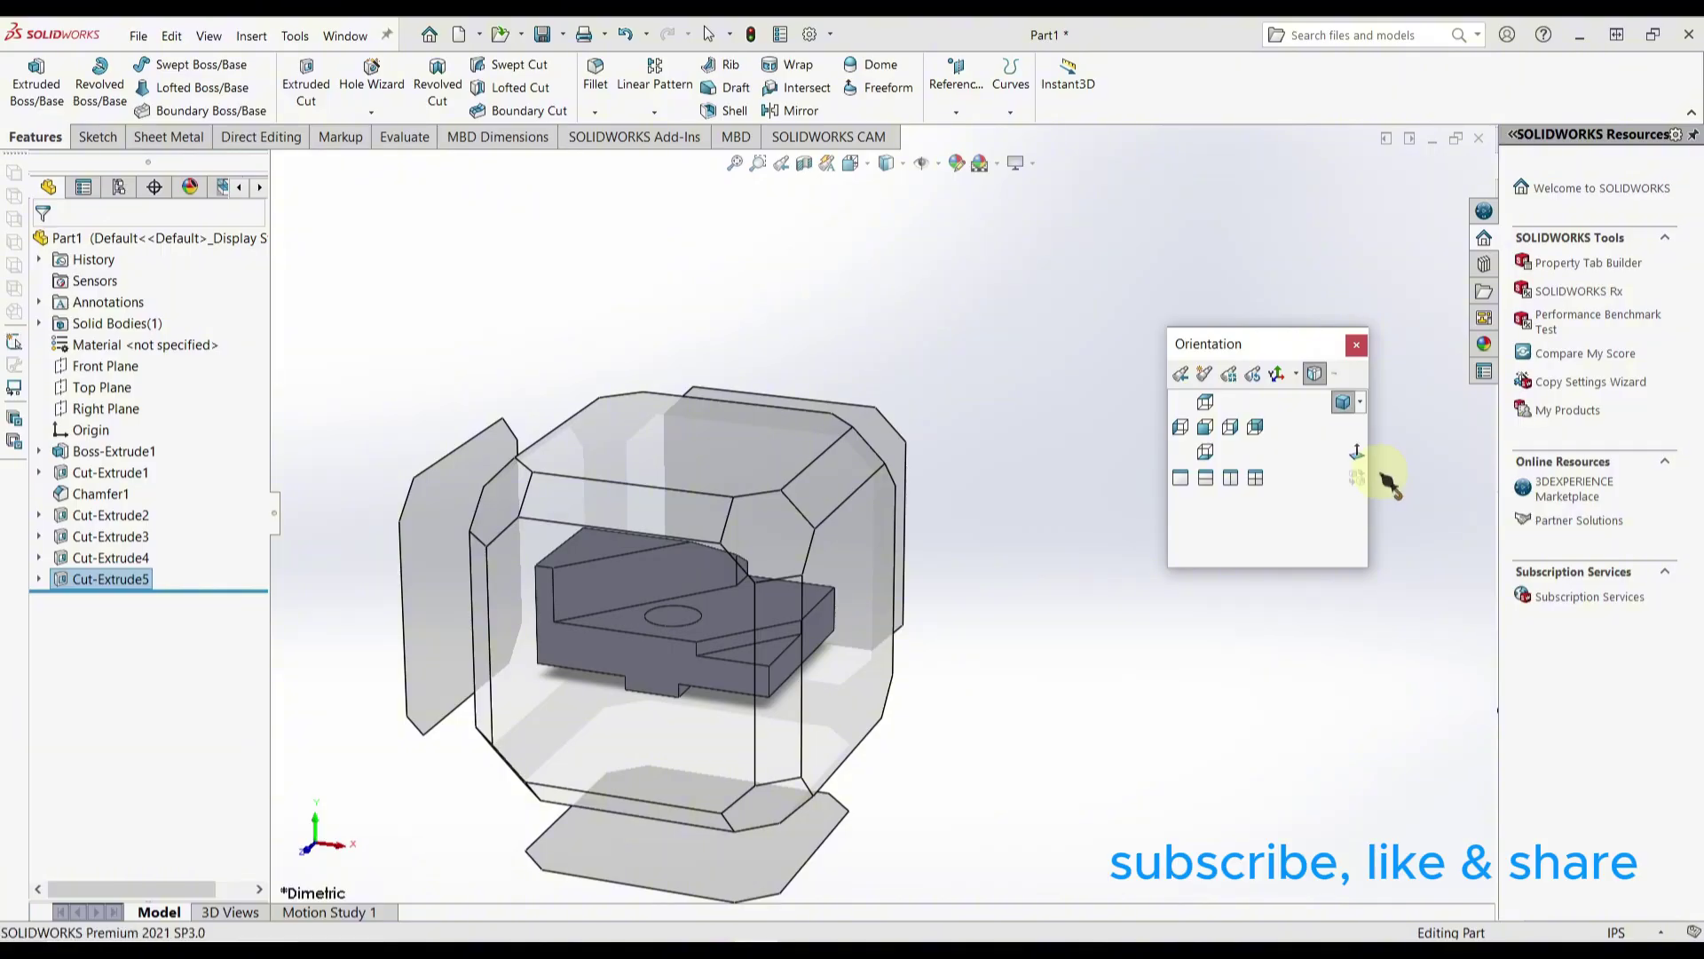